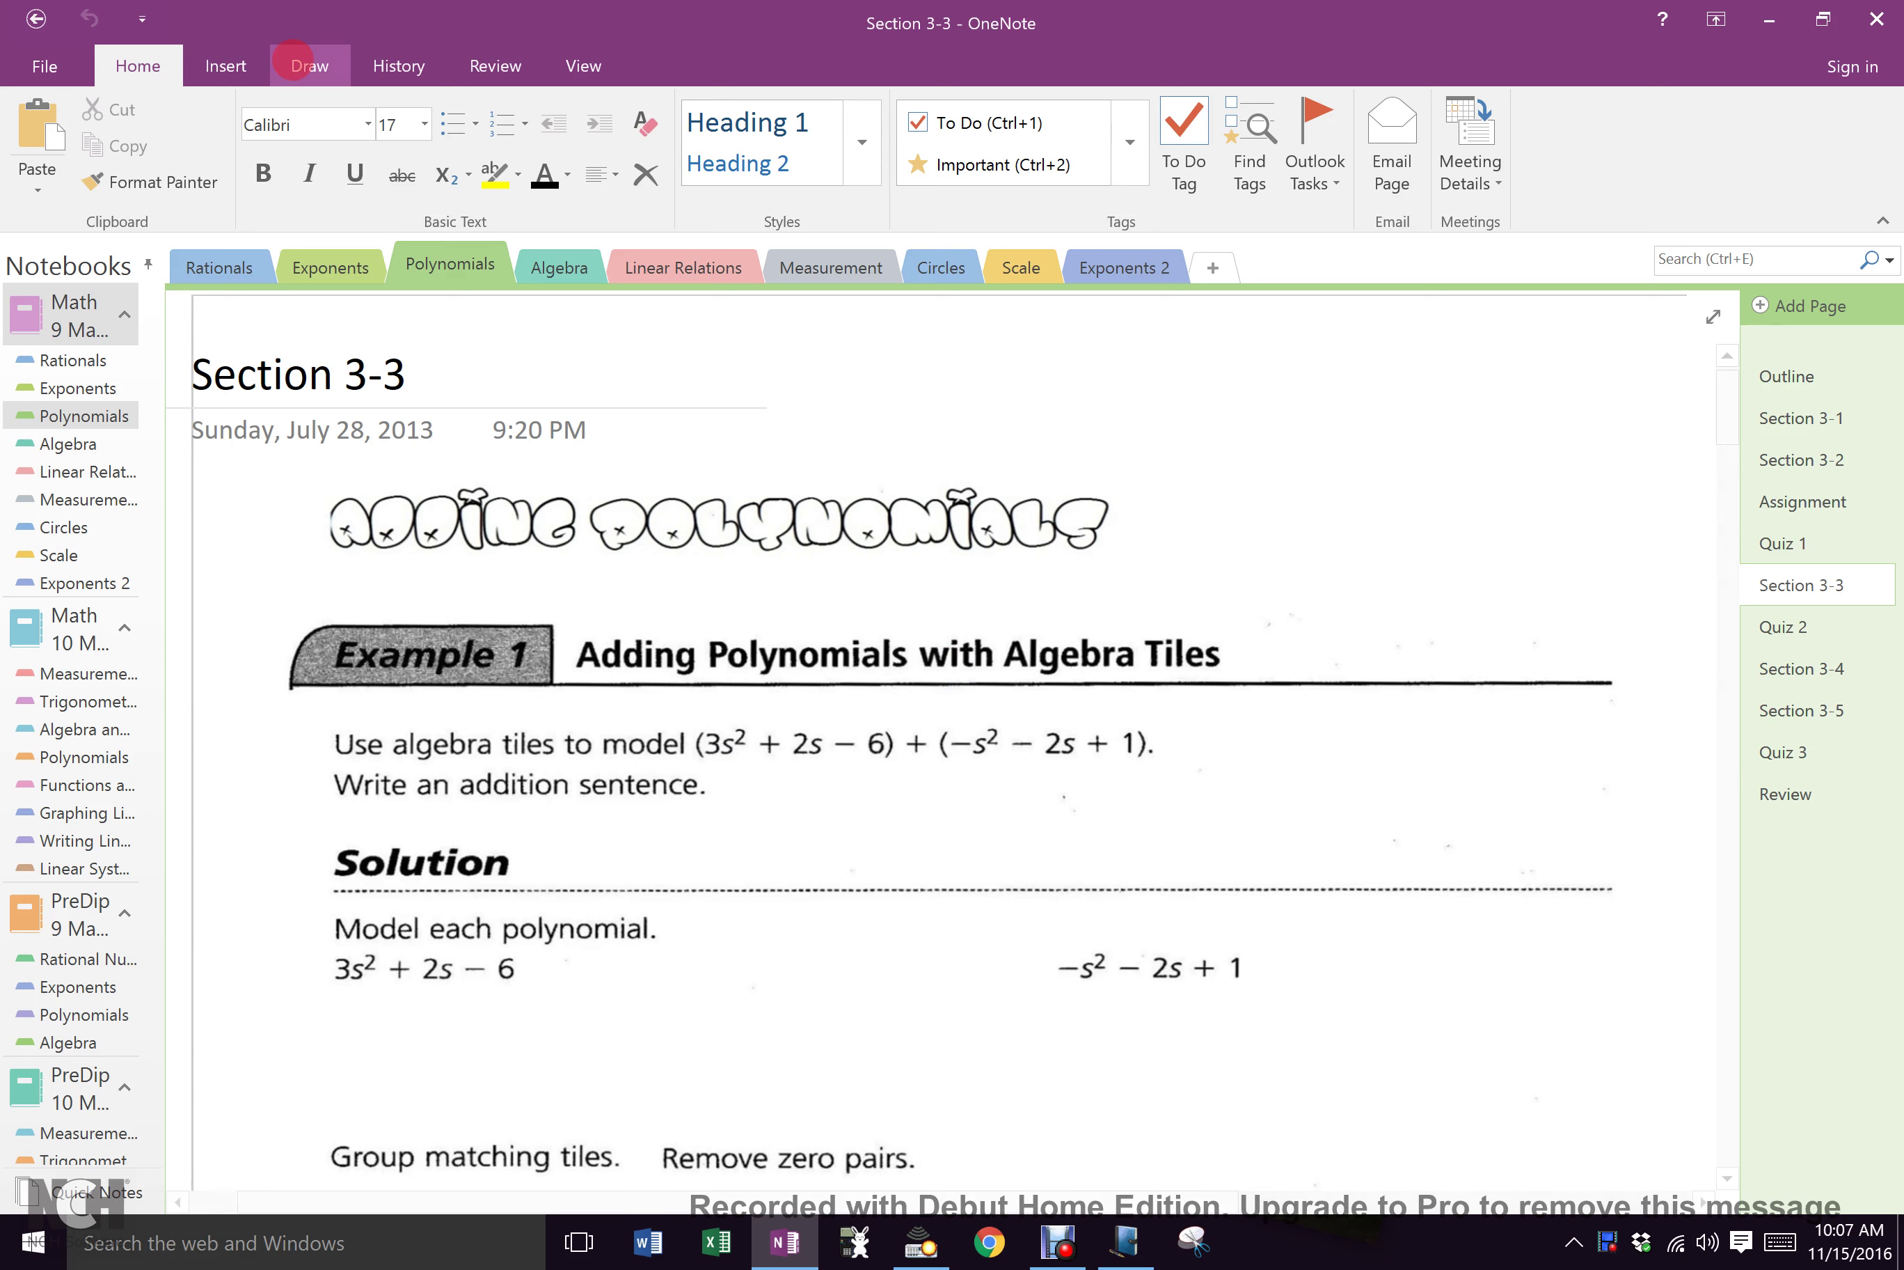
Step: Highlight the line 'Write an addition sentence.' with the yellow highlighter from the Draw tab
click(309, 66)
click(298, 161)
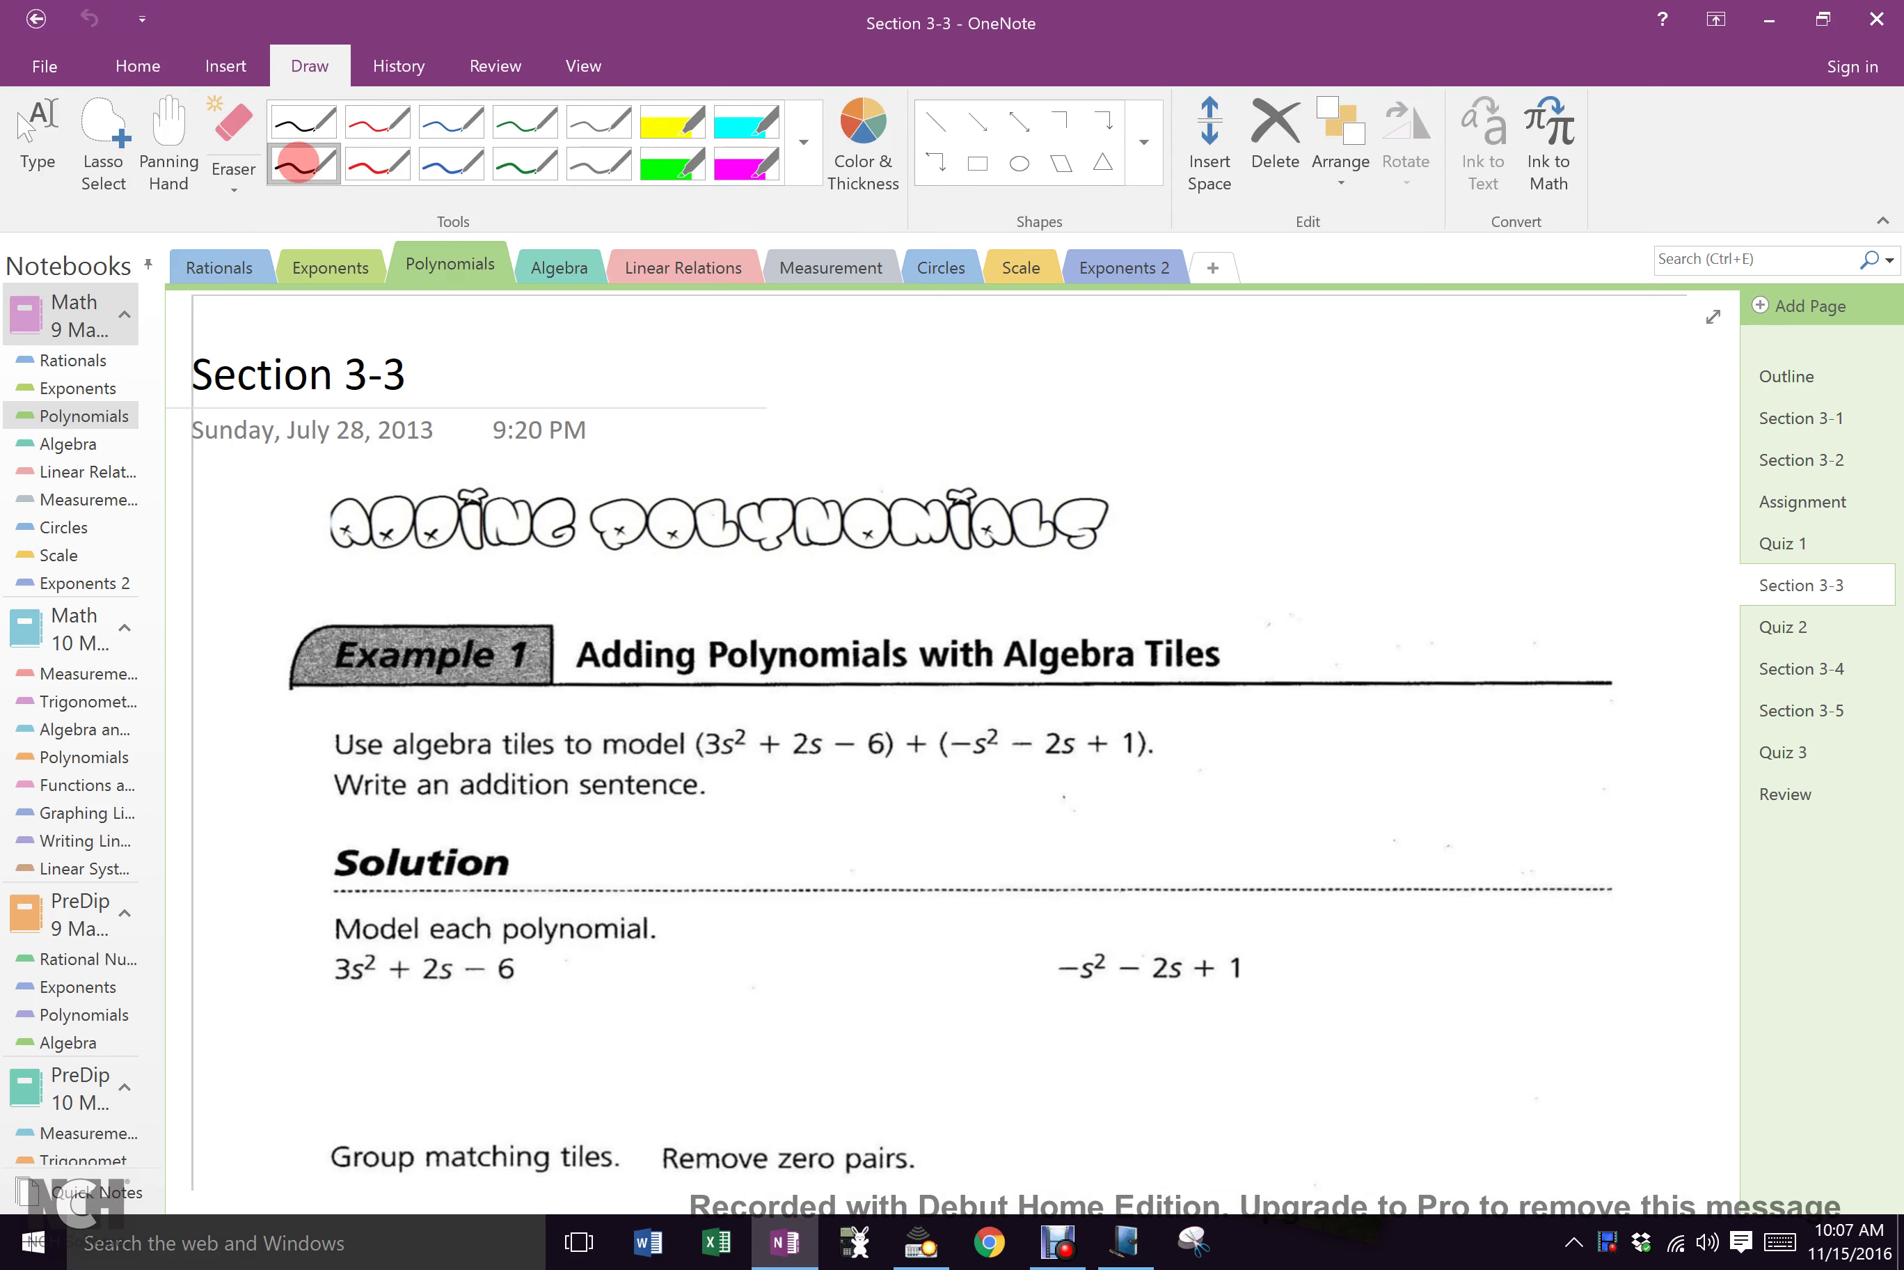
click(692, 127)
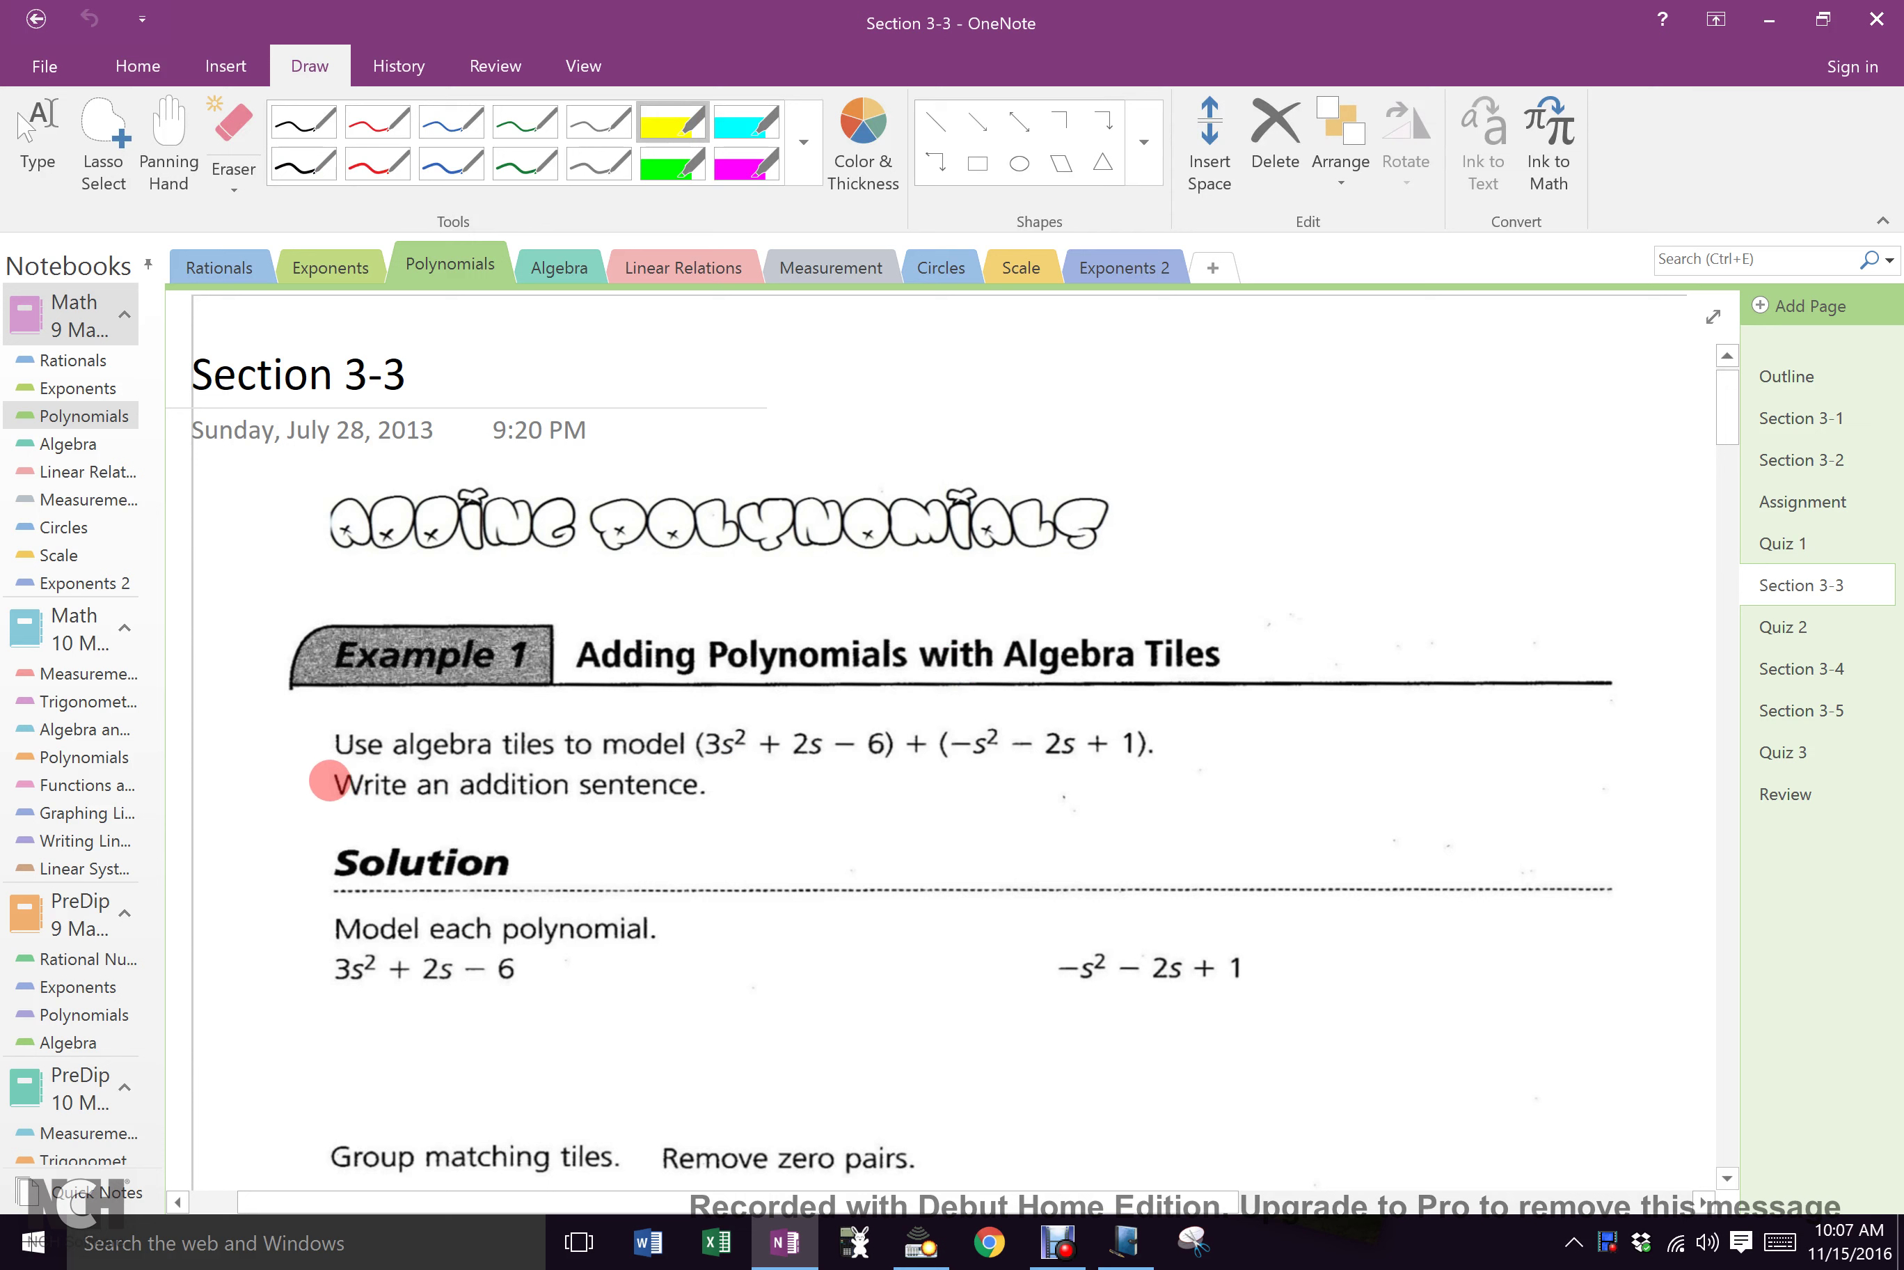
drag(329, 782, 710, 781)
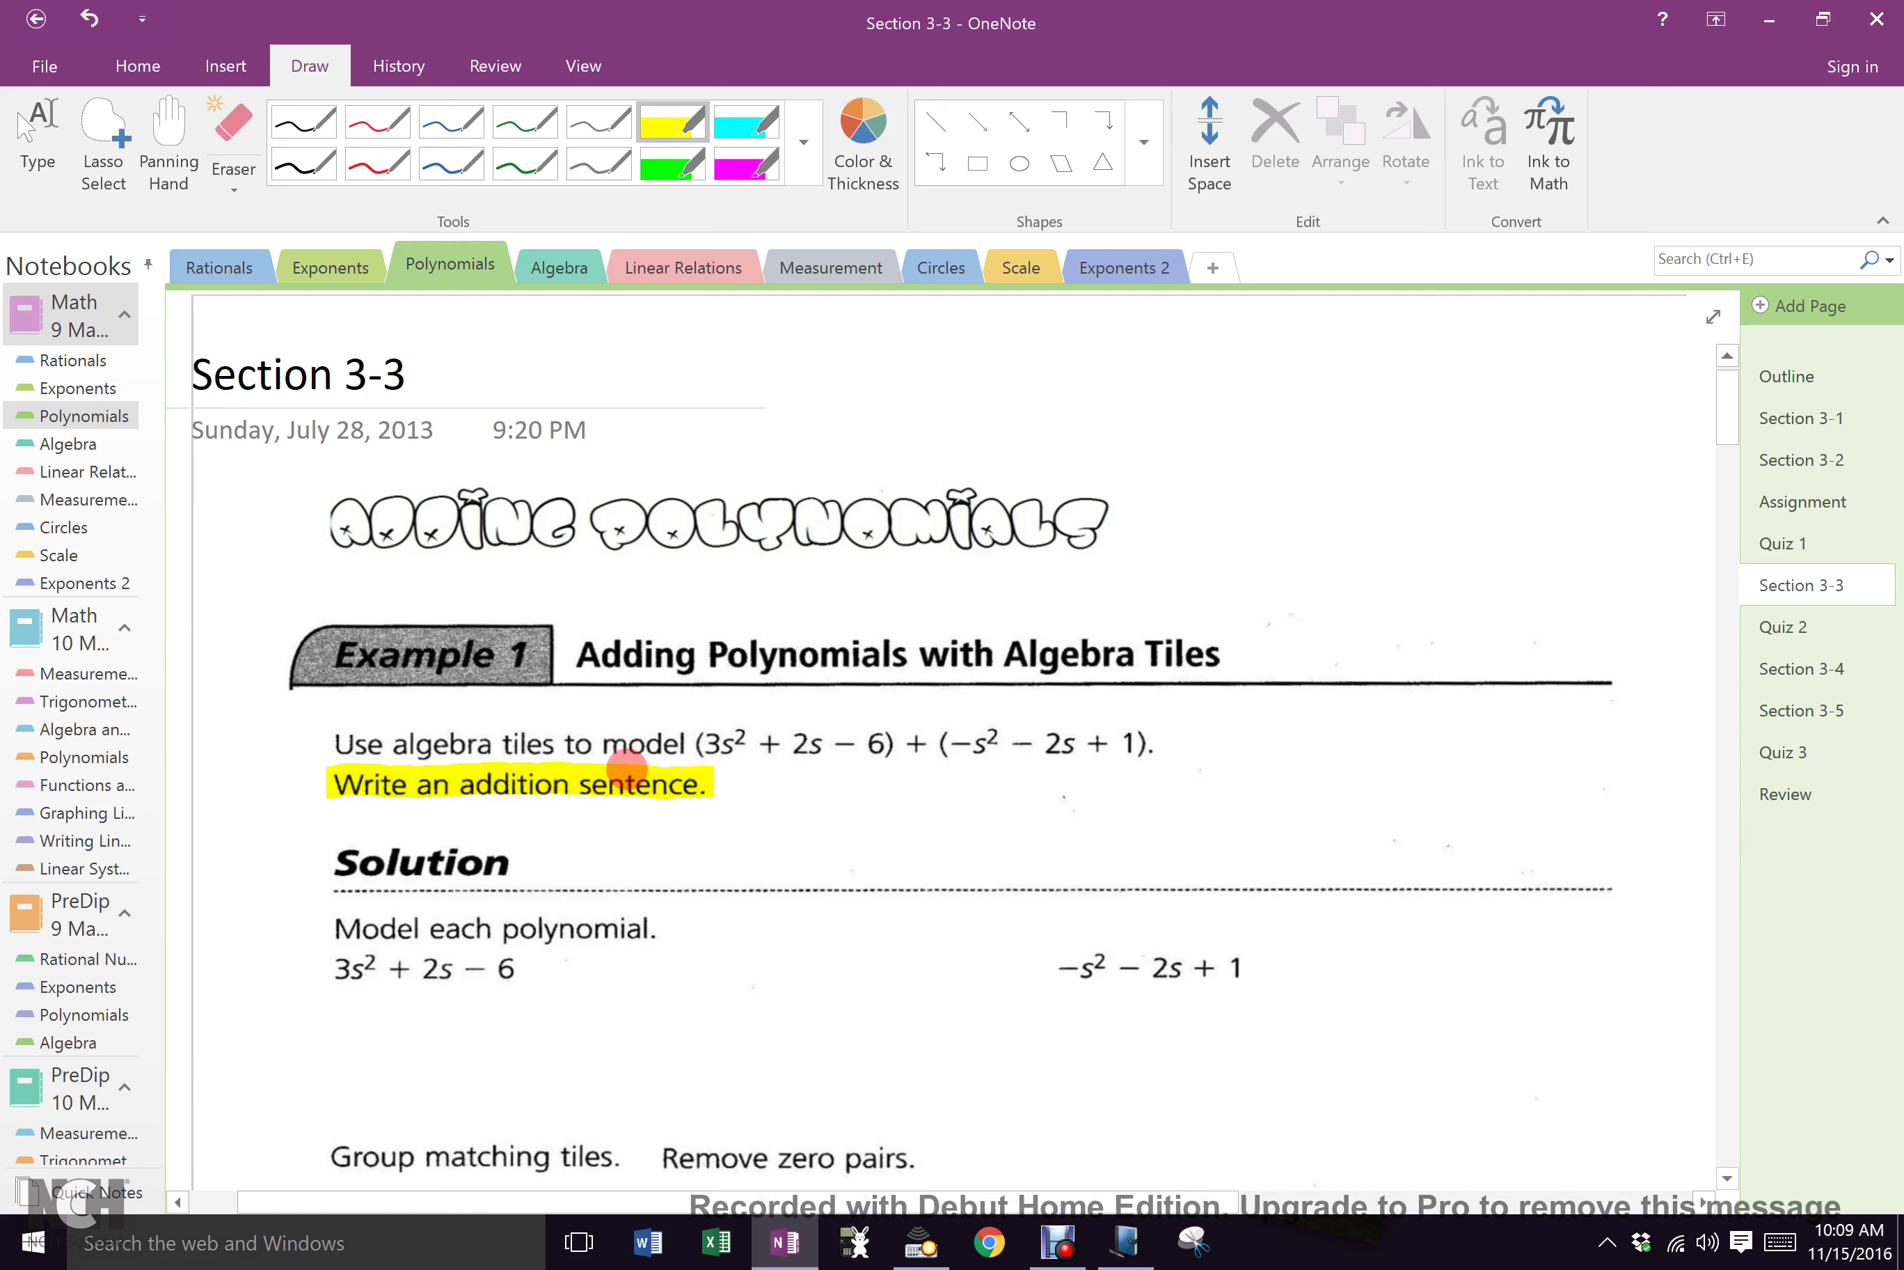
Step: Write a black ink arrow and 'Question AND answer' under the instruction sentence
click(326, 170)
mouse_move(549, 806)
mouse_down()
mouse_move(551, 825)
mouse_move(591, 822)
mouse_move(579, 834)
mouse_move(989, 816)
mouse_up()
click(623, 817)
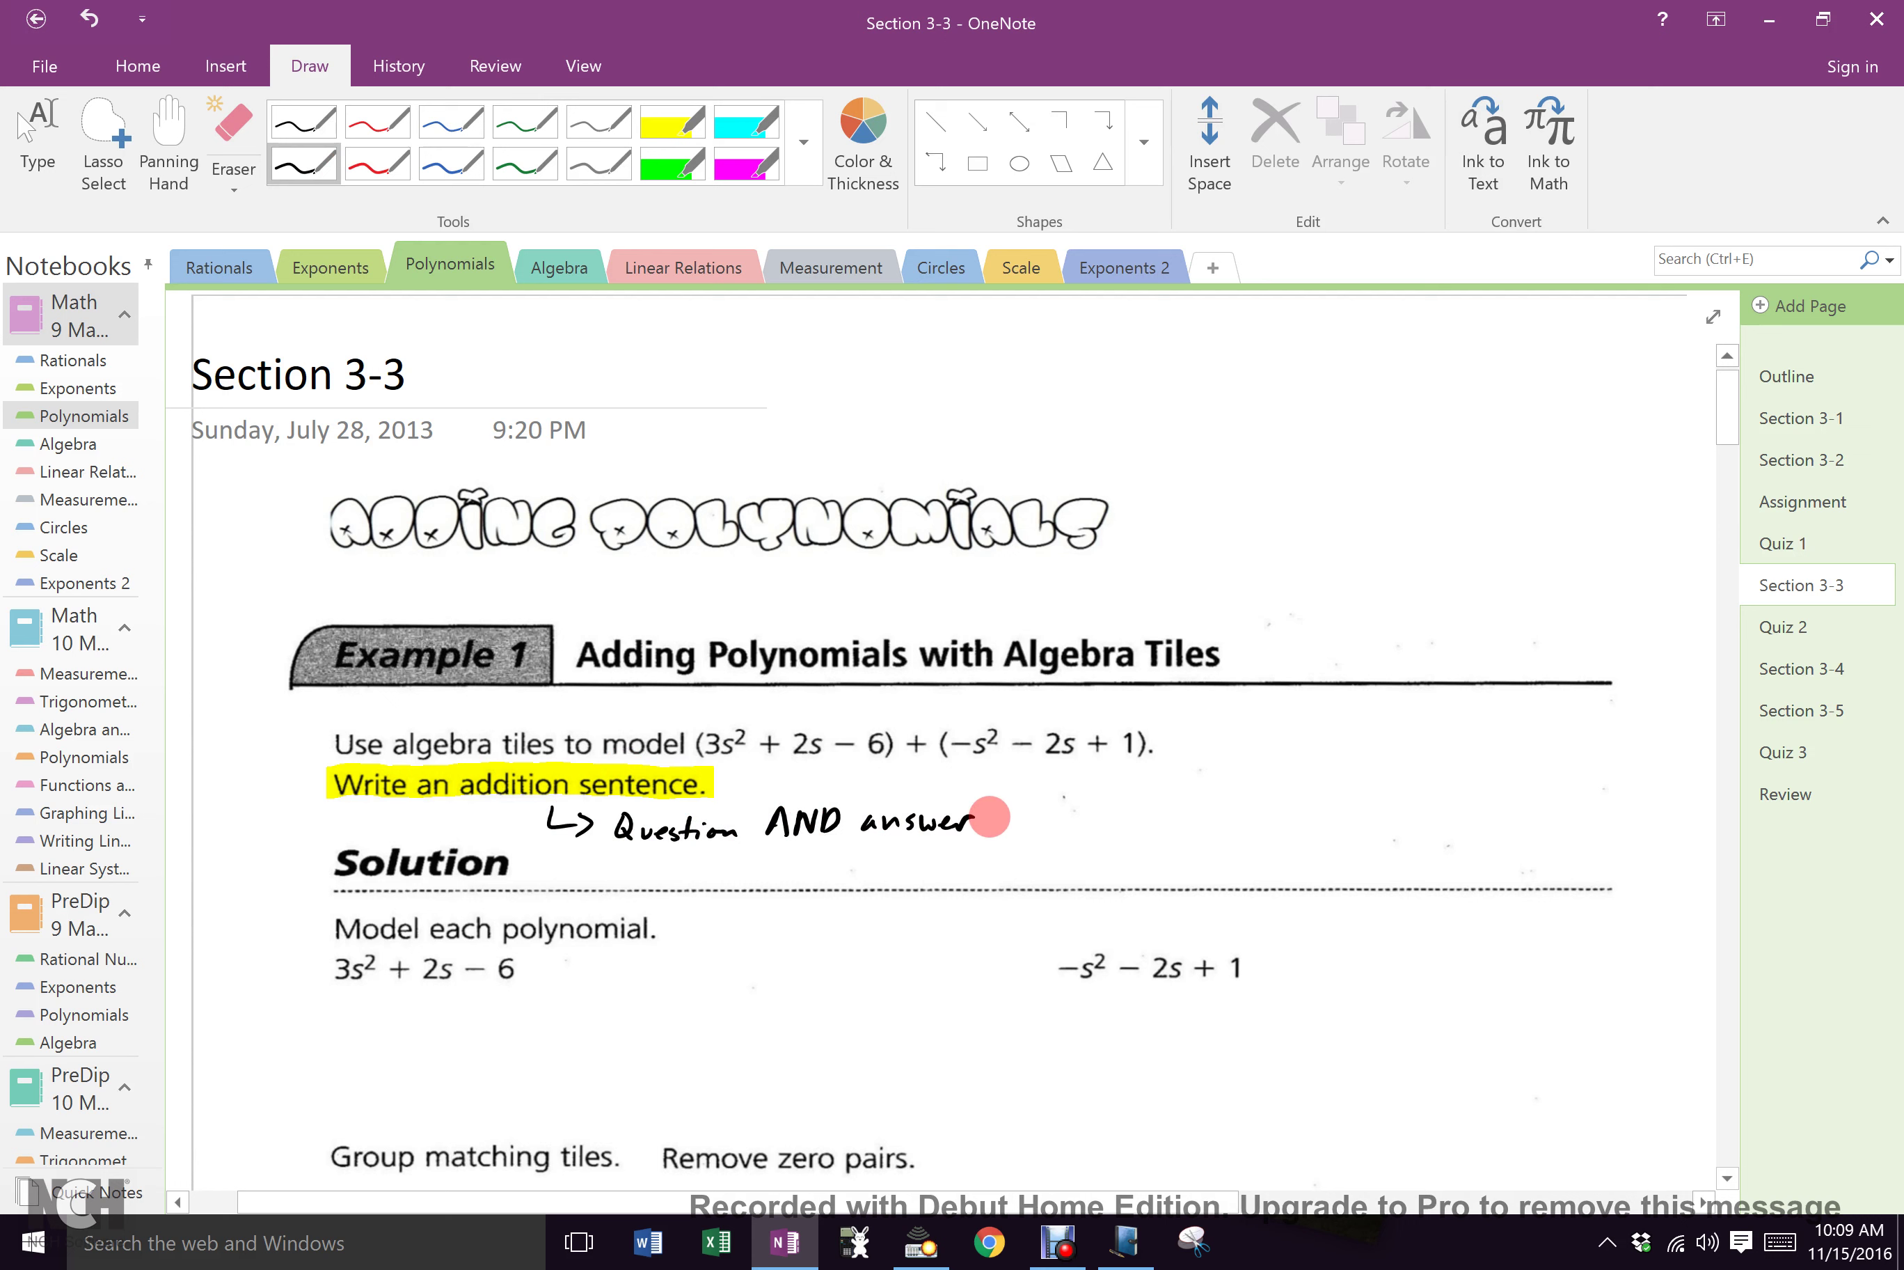
Step: Highlight the polynomial expression in yellow and draw a red 'Answer' arrow beside it
click(671, 123)
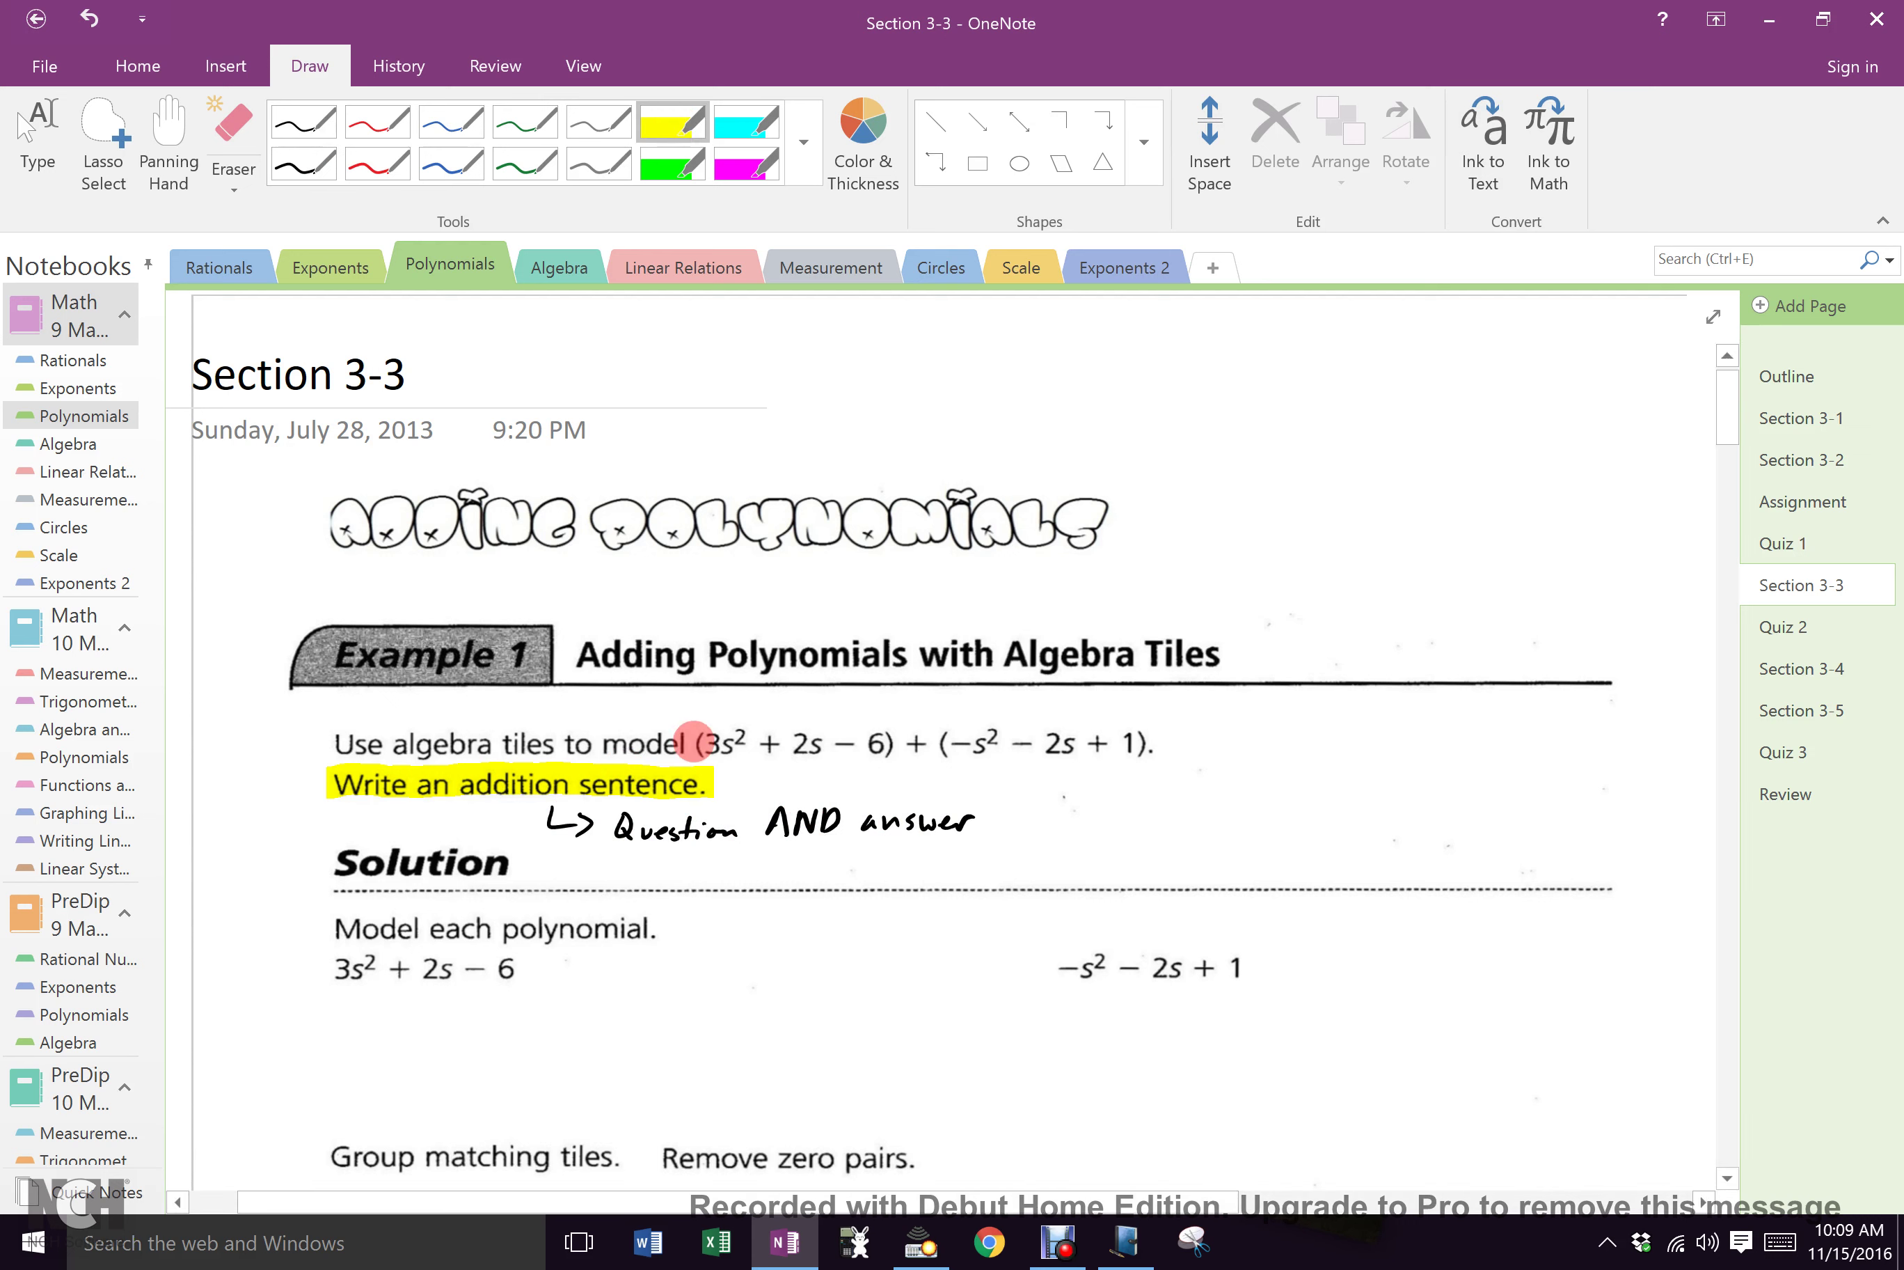
drag(693, 741, 1141, 739)
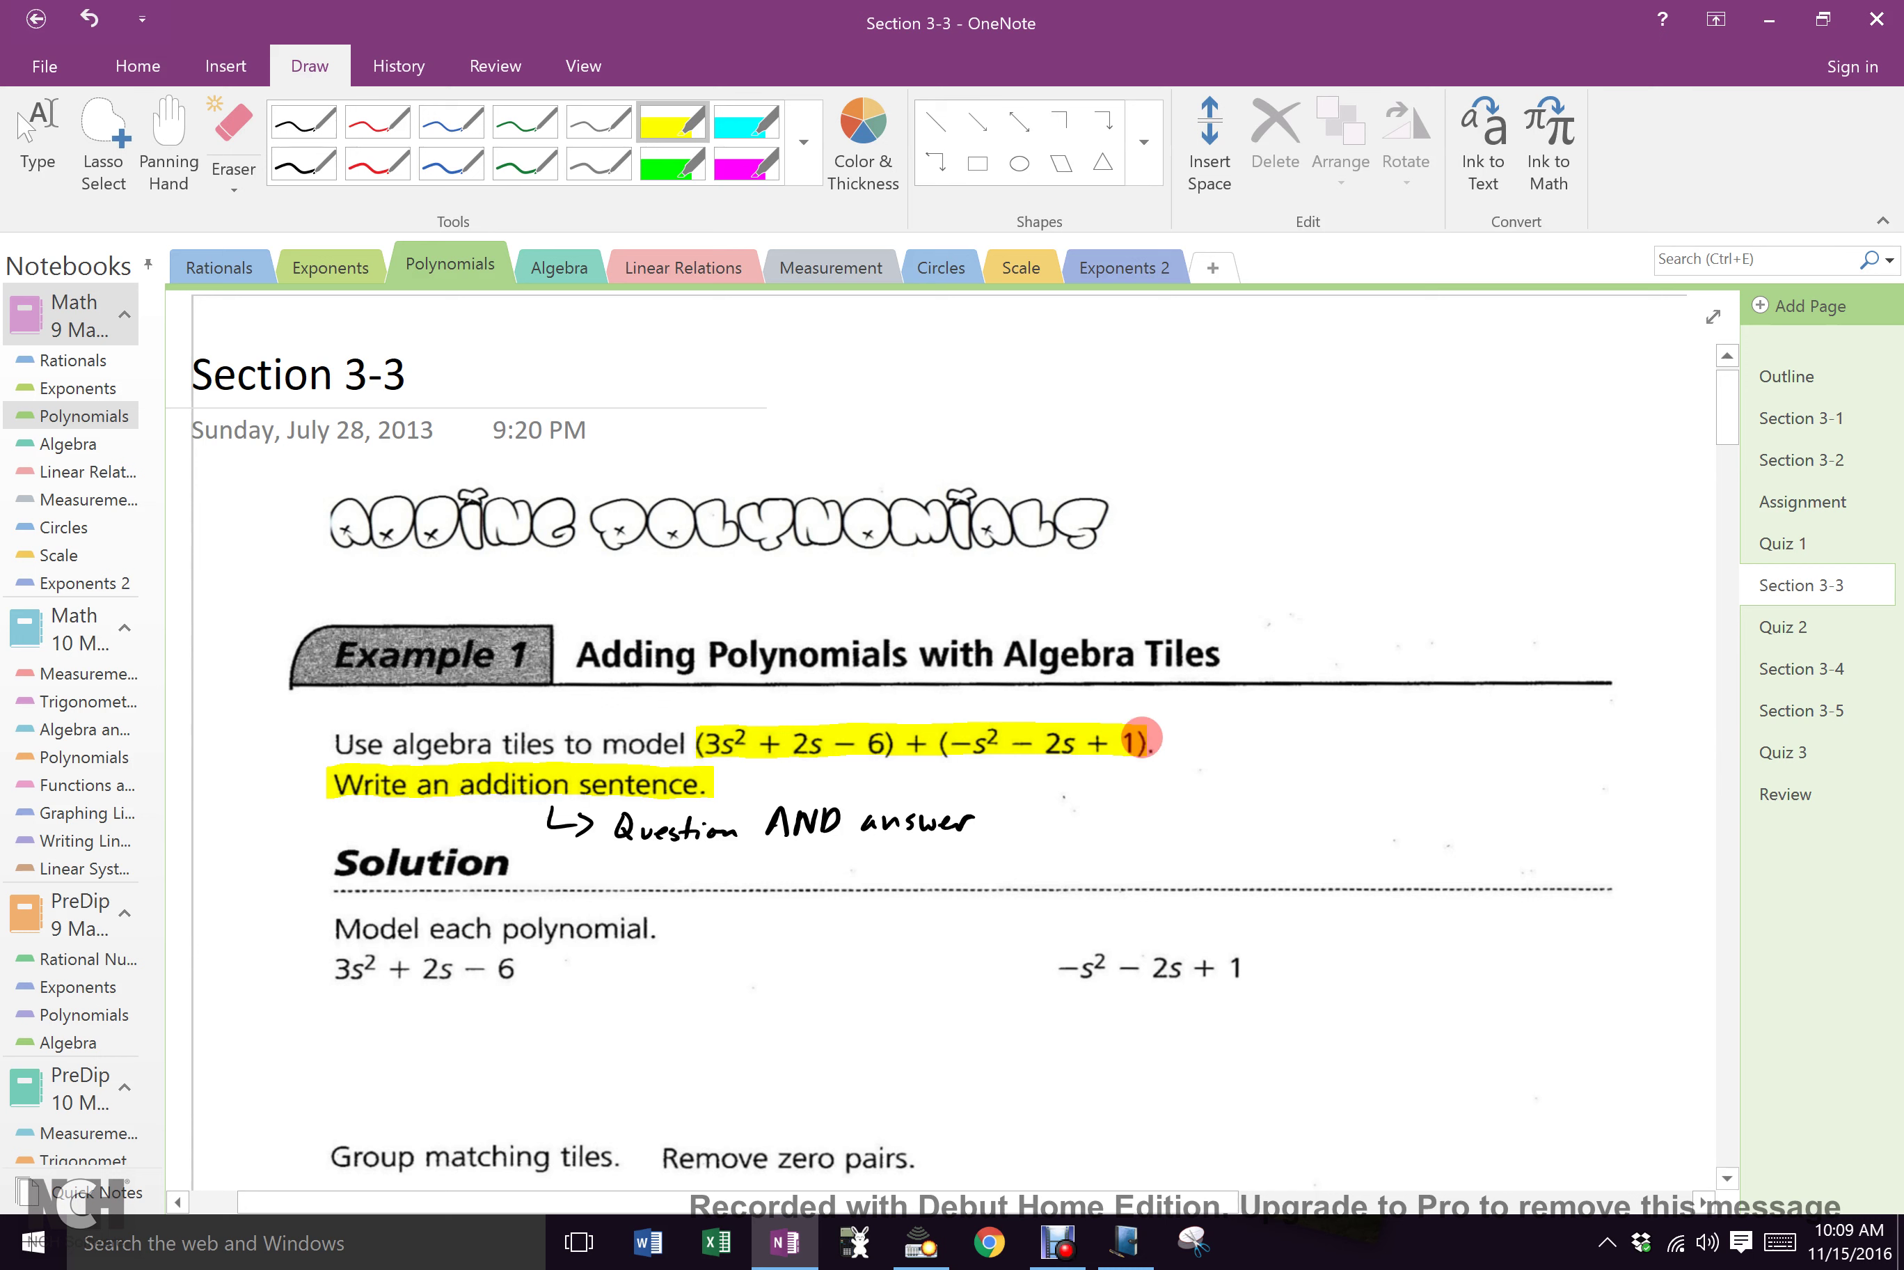
click(378, 164)
drag(1166, 740, 1423, 721)
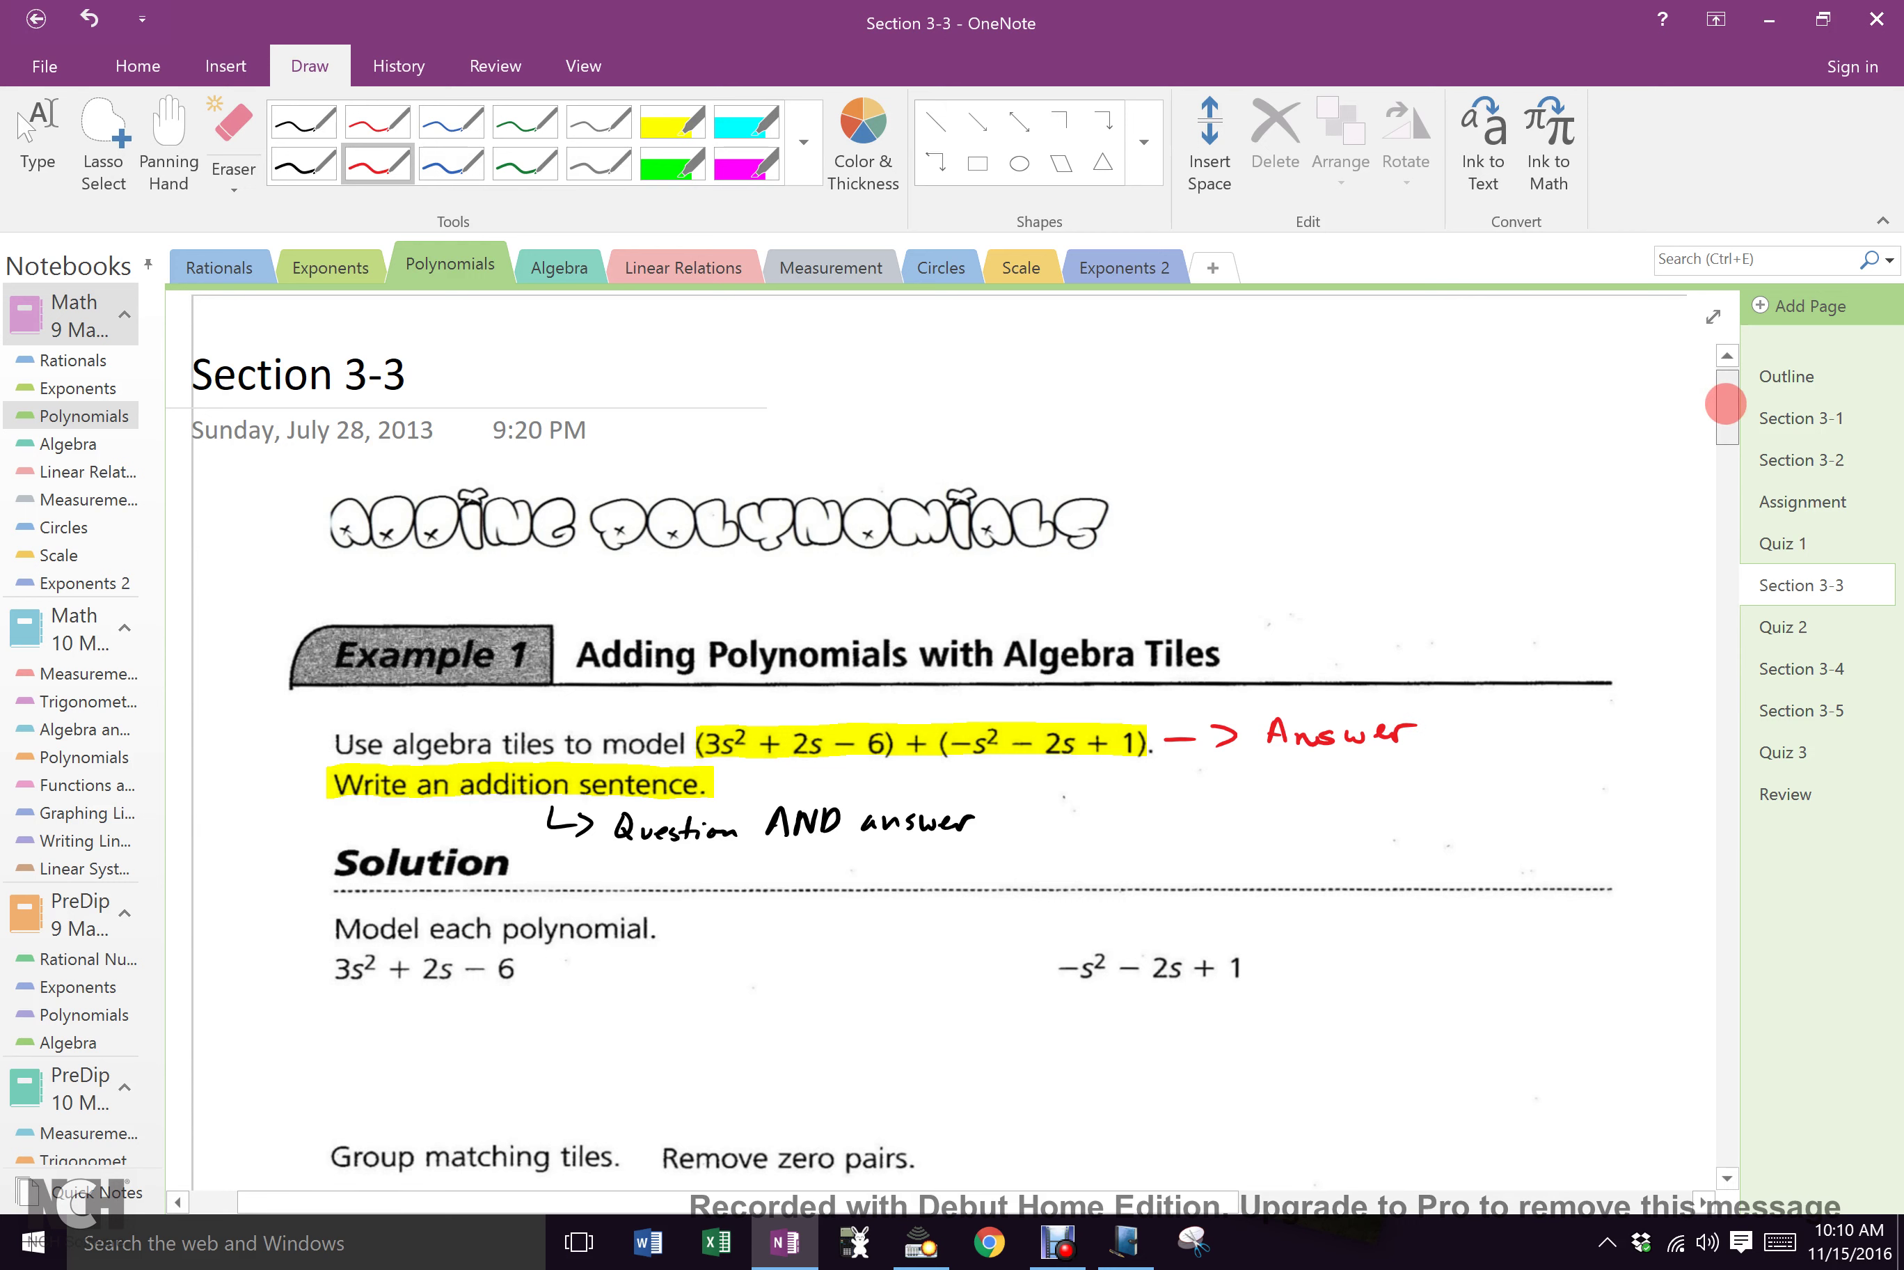
drag(1726, 403, 1723, 425)
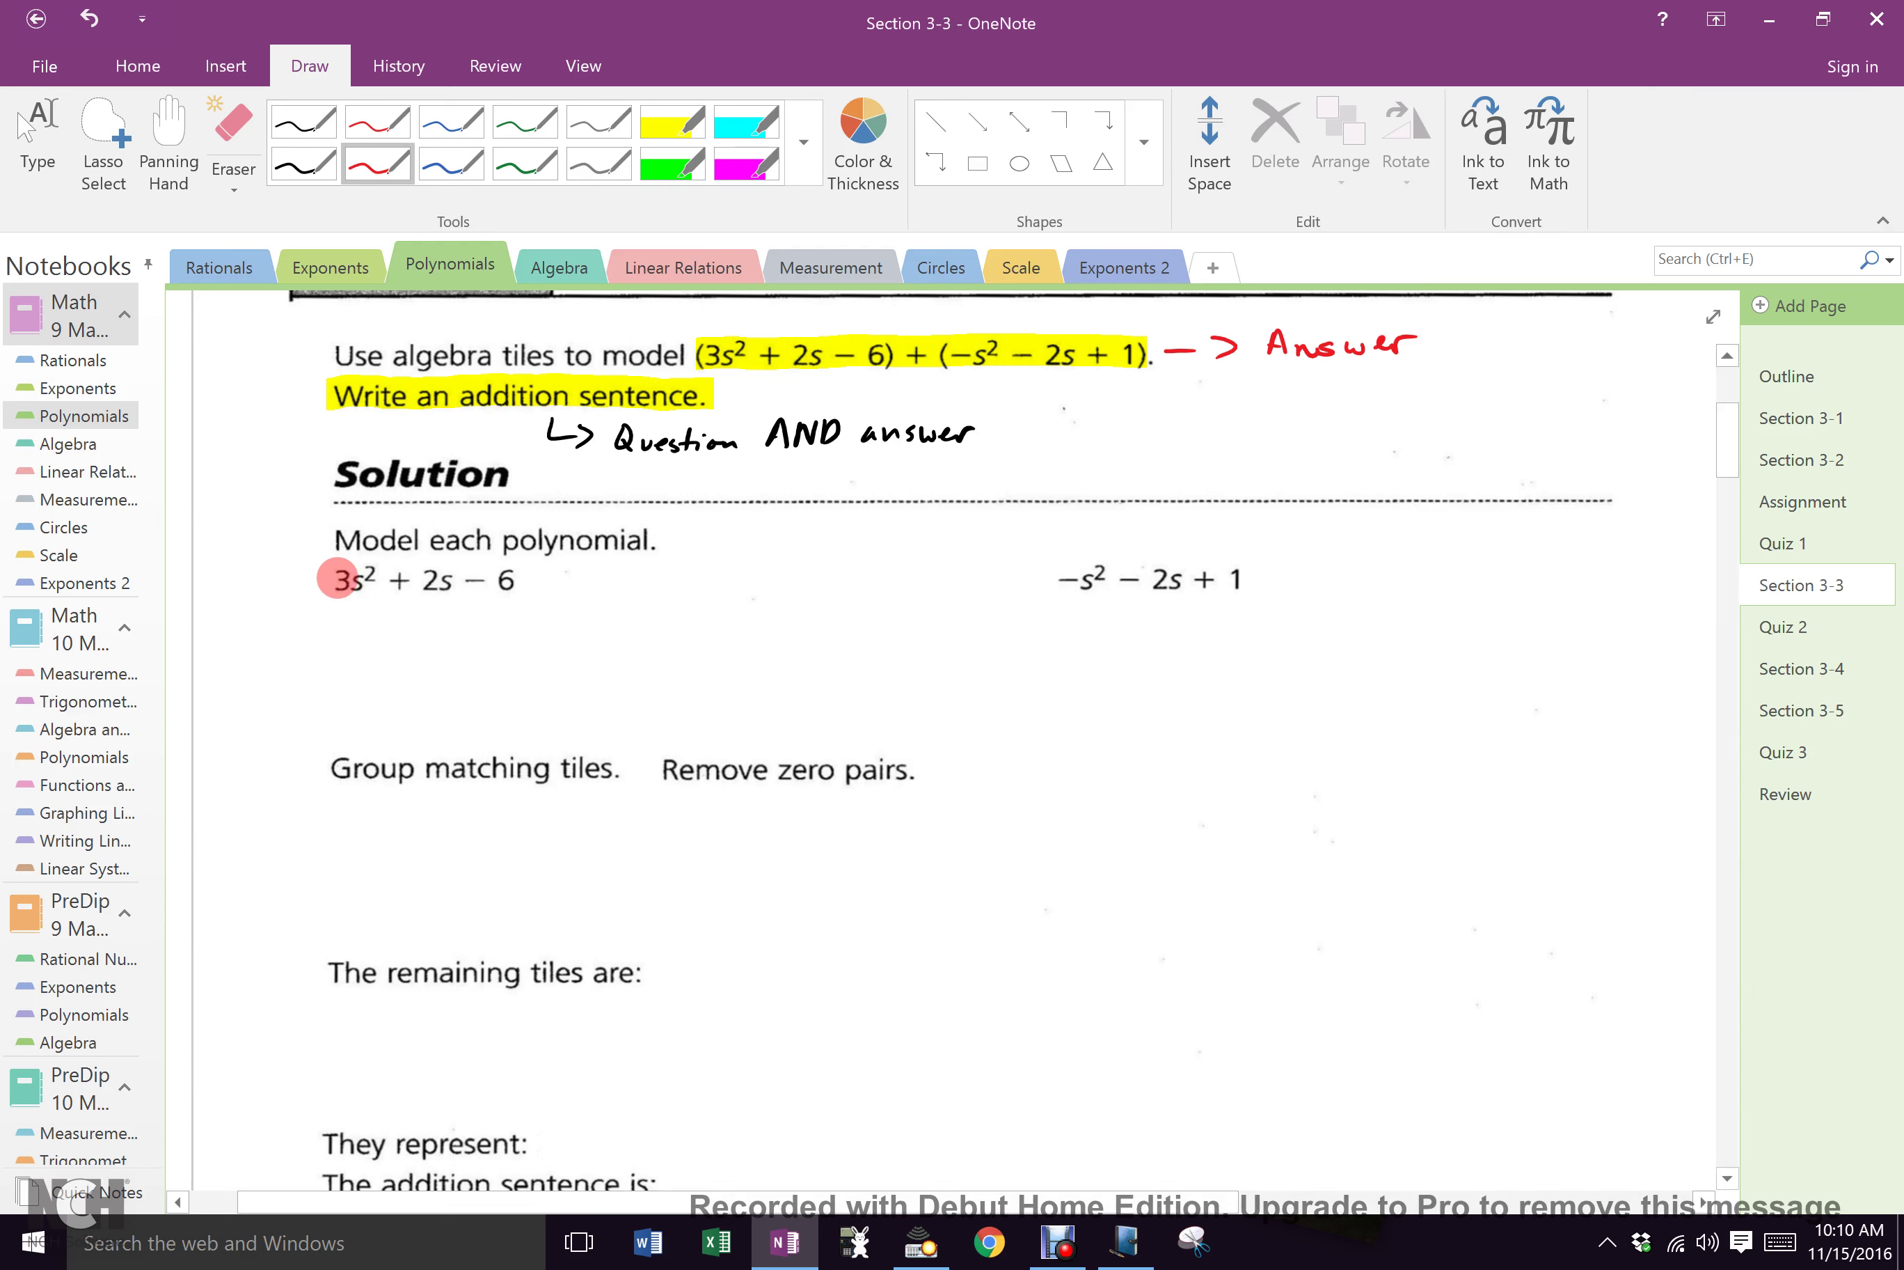
Step: Circle 3s² in red and sketch square, s and unit tiles for 3s² + 2s − 6
mouse_move(357, 576)
mouse_down()
mouse_move(334, 559)
mouse_move(354, 563)
mouse_up()
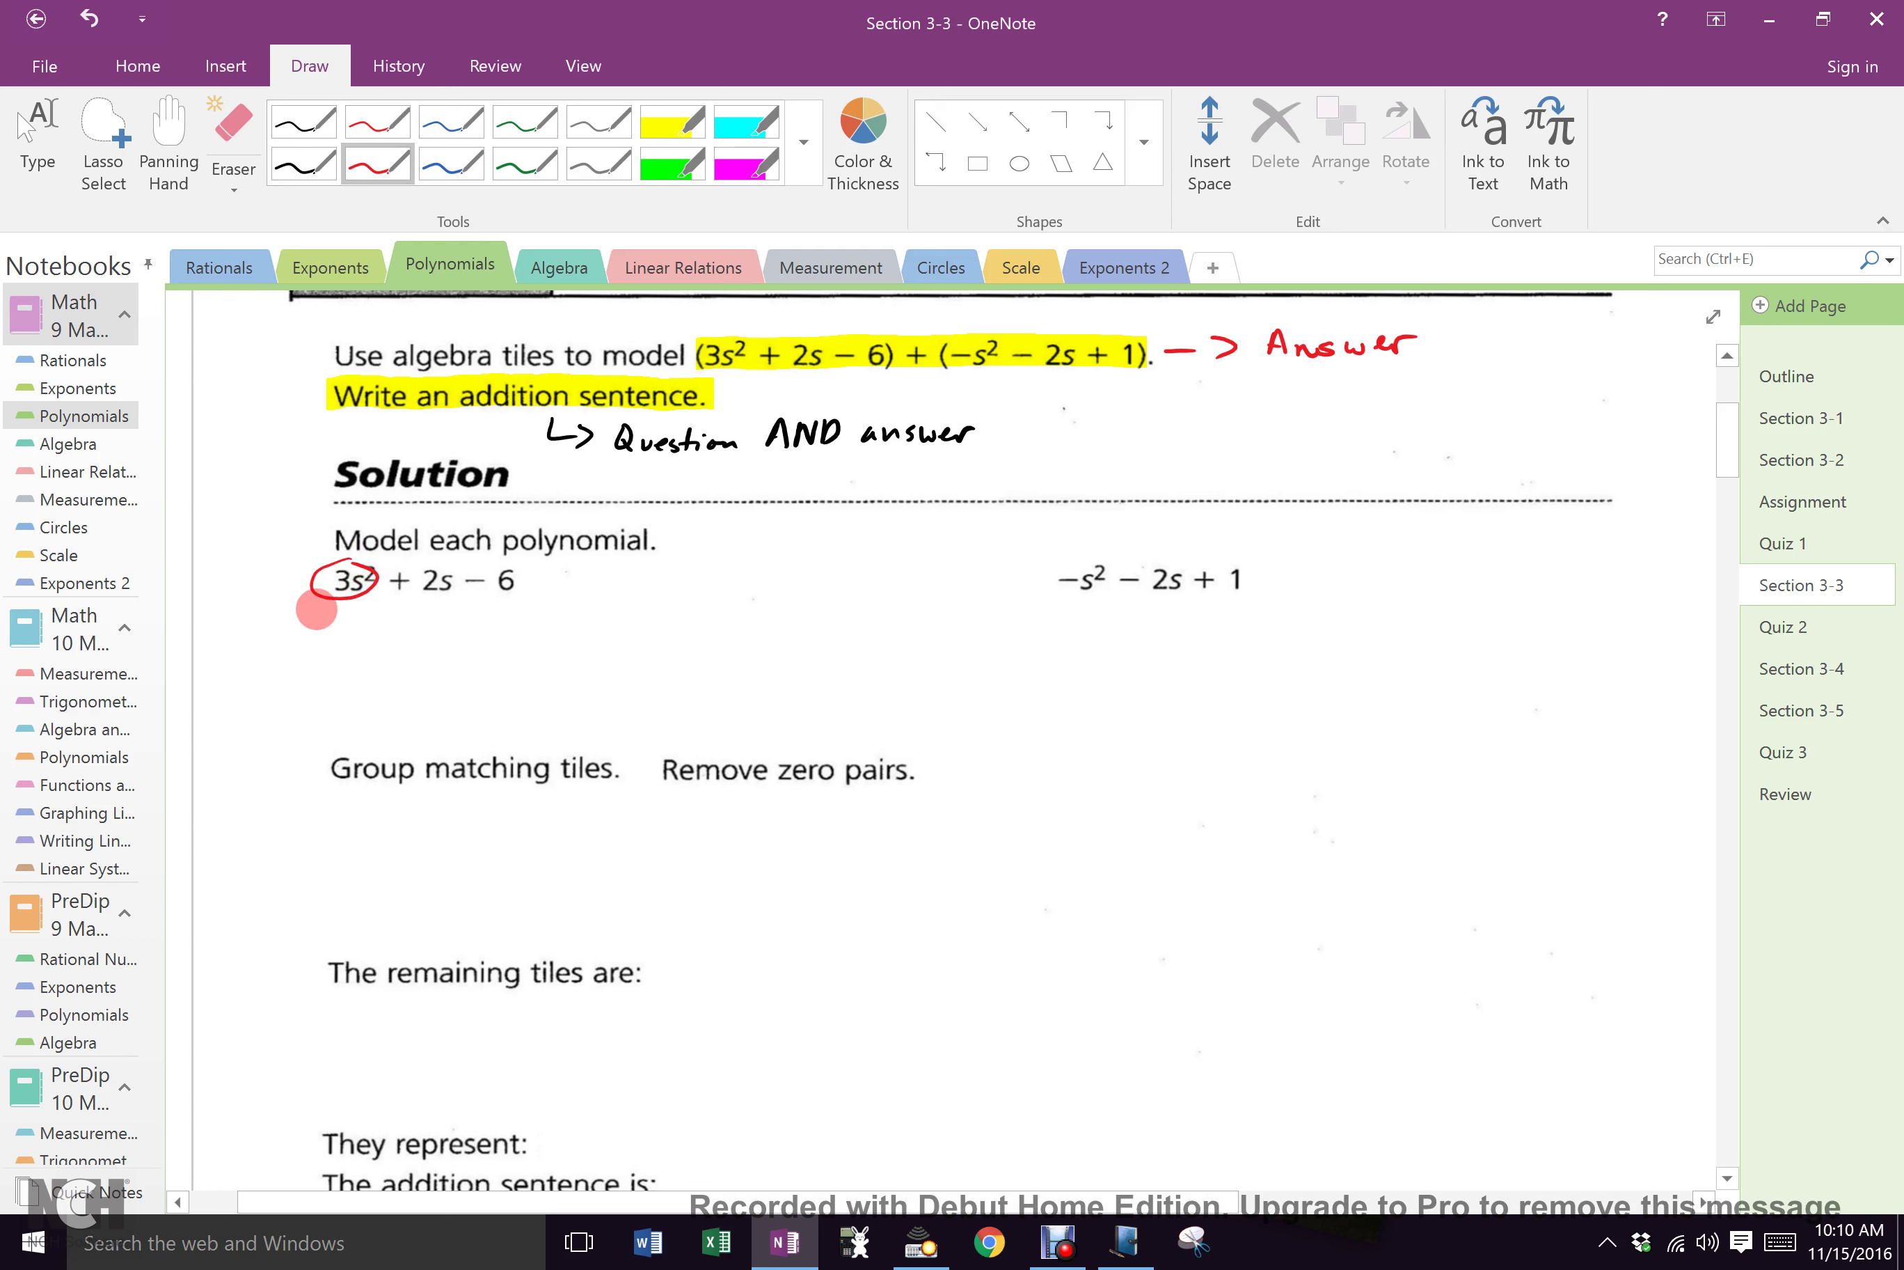
mouse_move(309, 631)
mouse_down()
mouse_move(310, 662)
mouse_move(420, 685)
mouse_move(357, 623)
mouse_up()
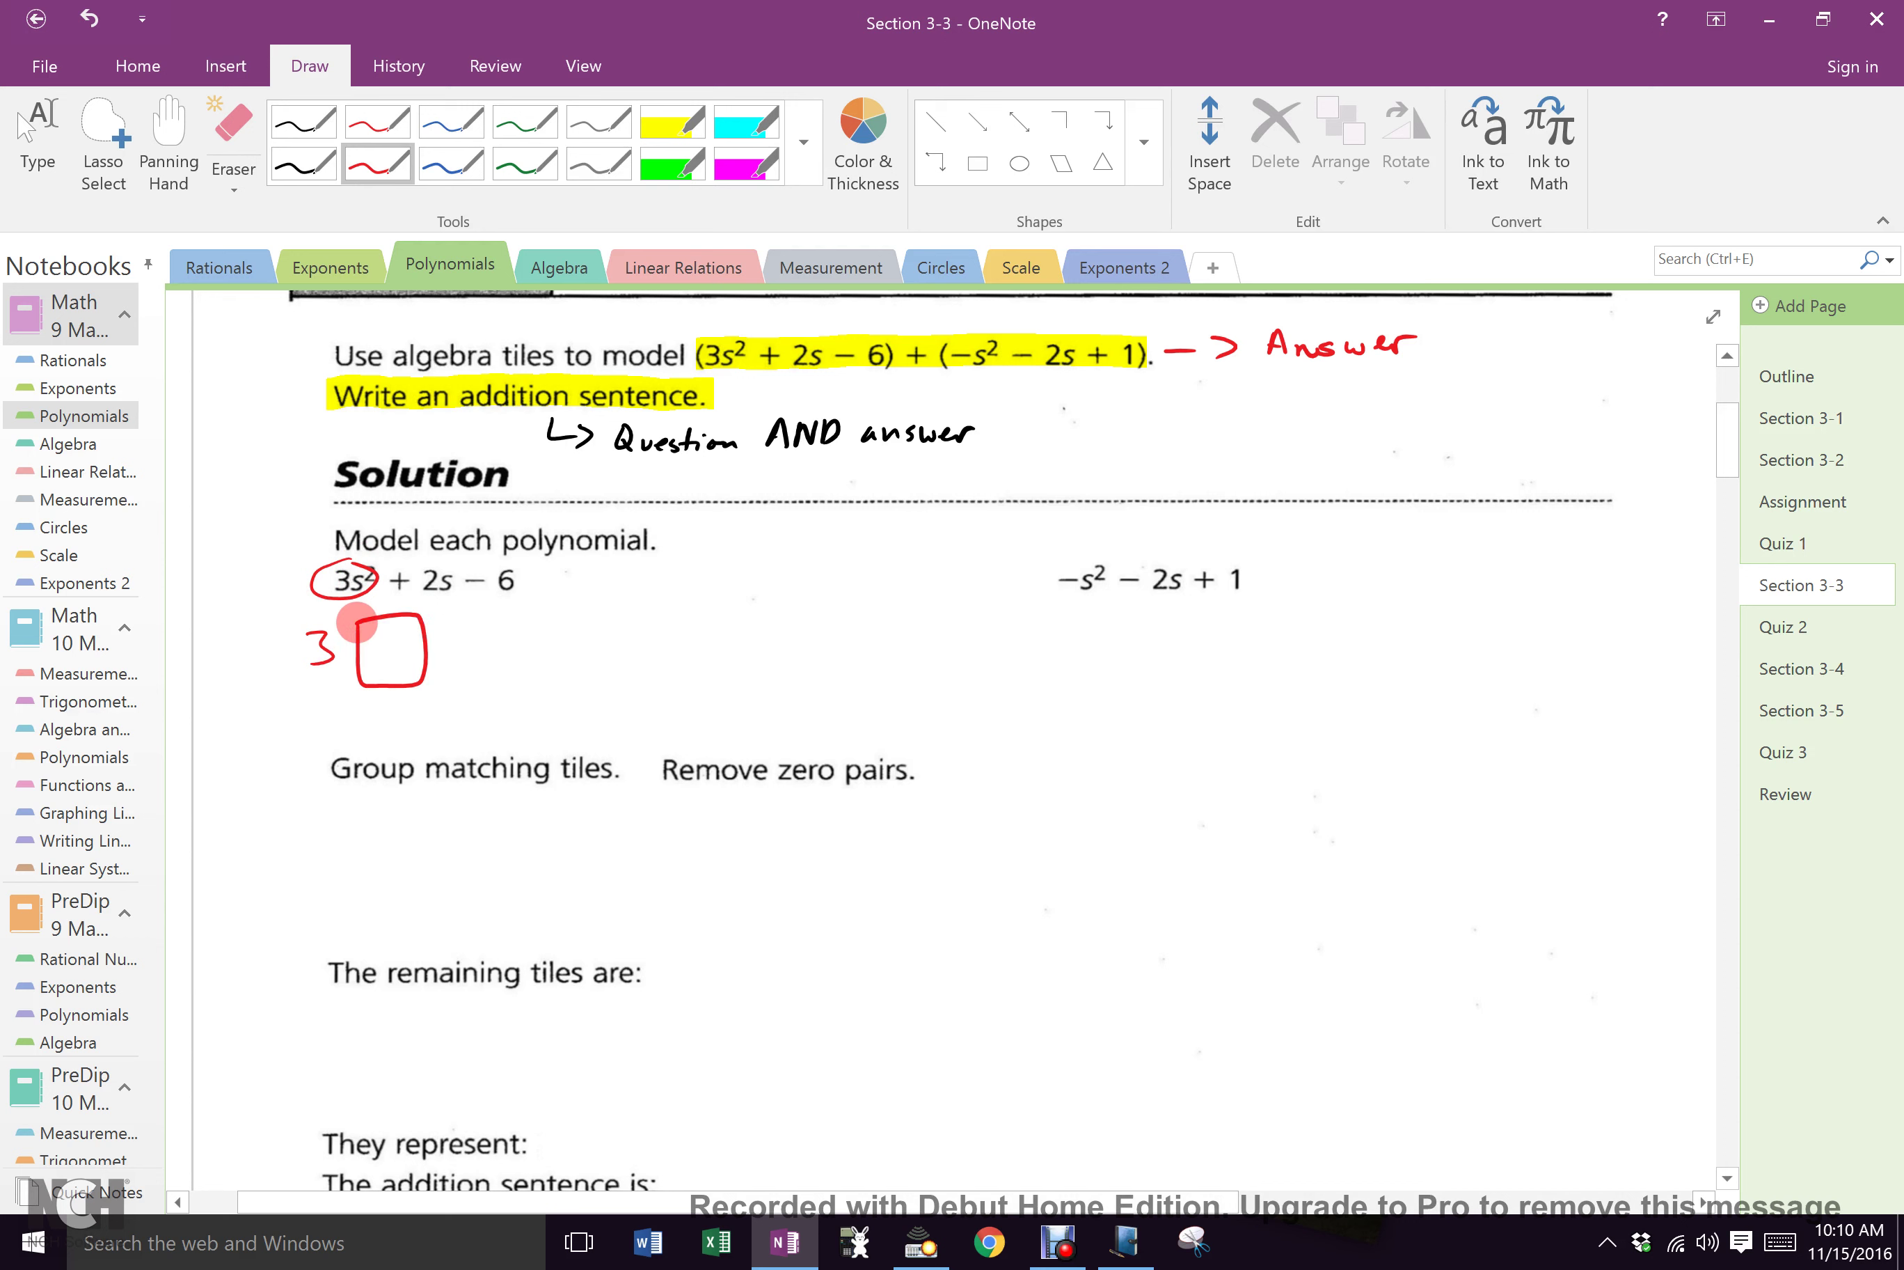
drag(332, 668, 307, 651)
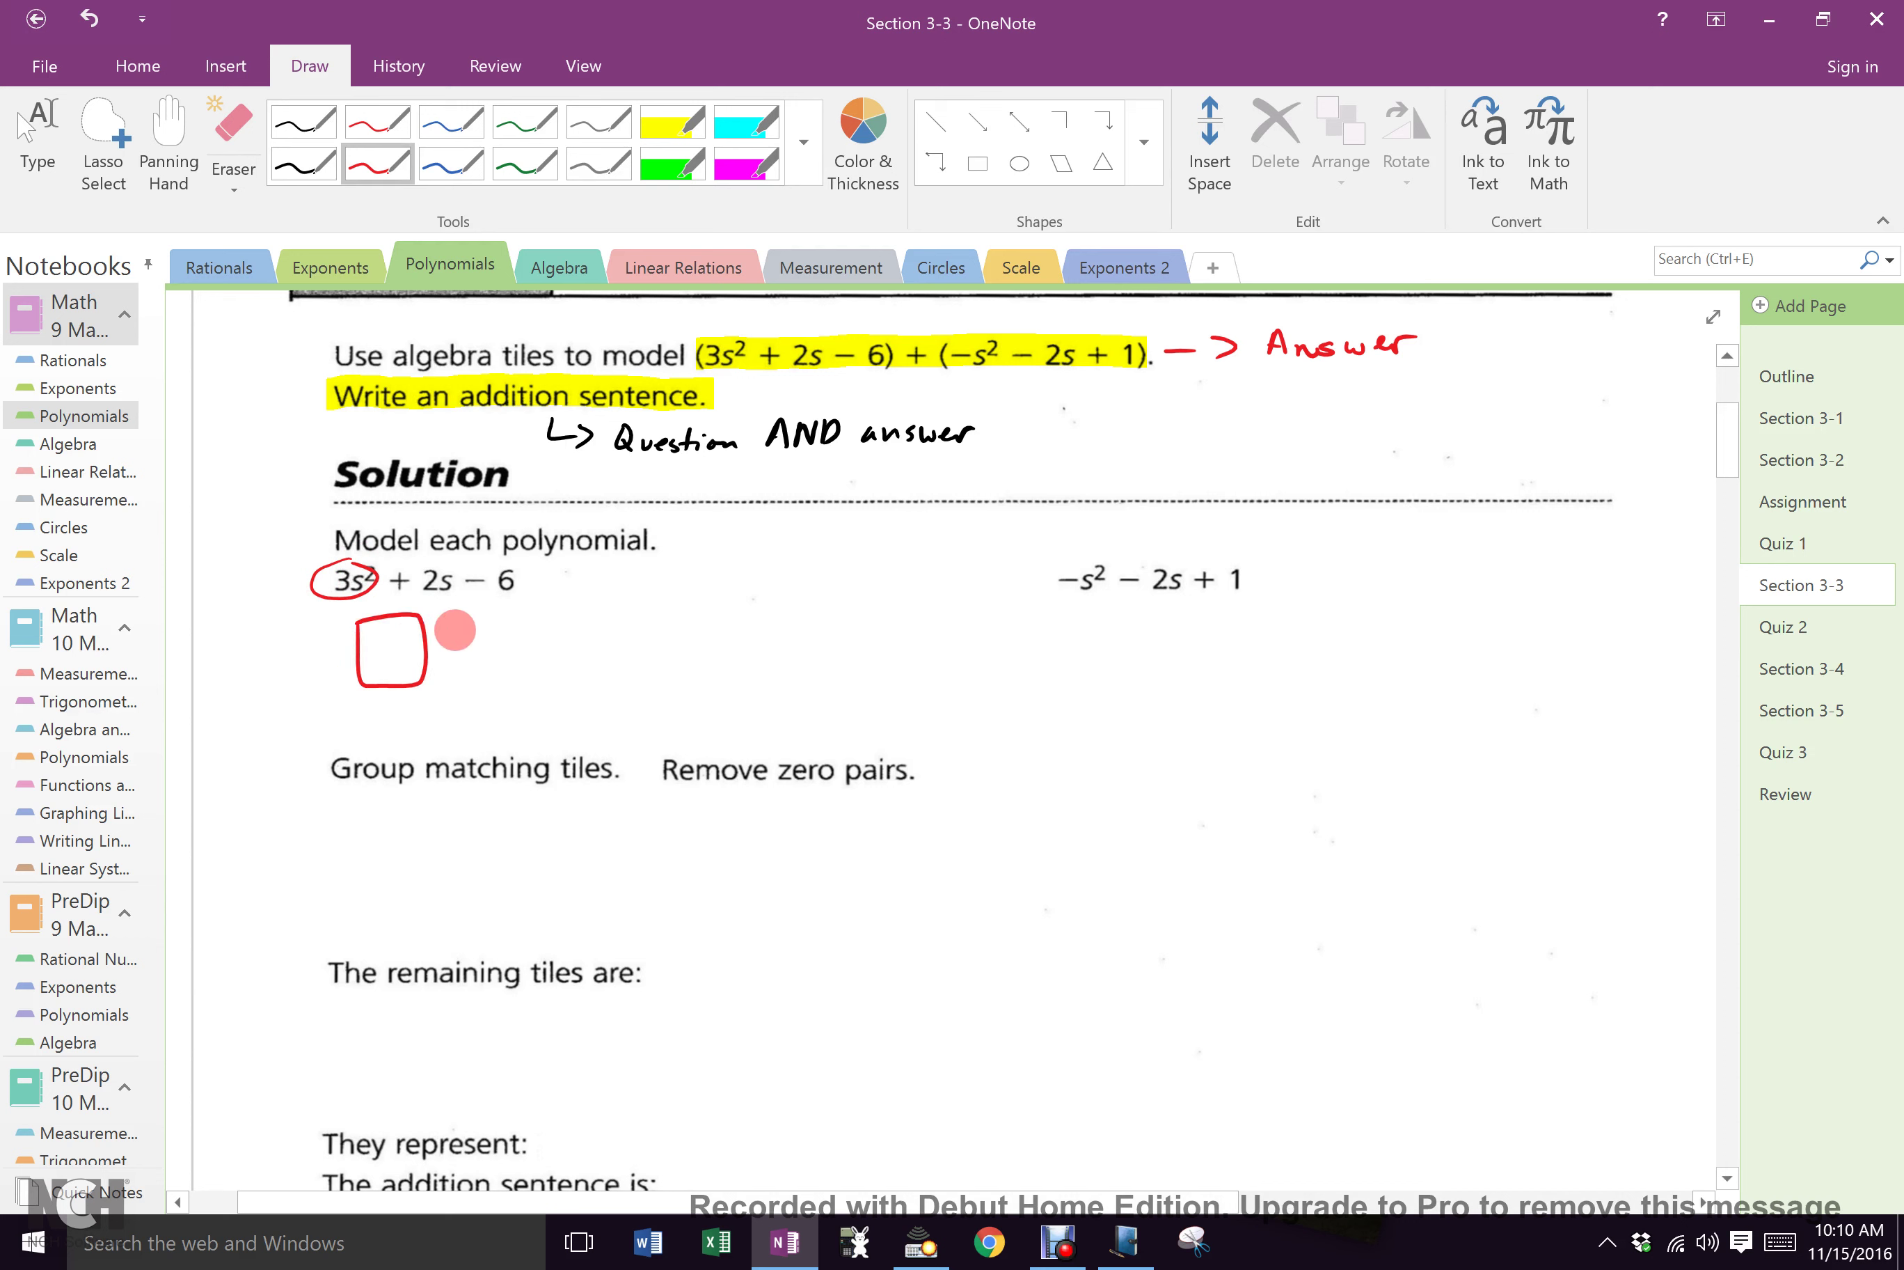
mouse_move(457, 610)
mouse_down()
mouse_move(451, 646)
mouse_move(510, 637)
mouse_move(496, 614)
mouse_move(609, 625)
mouse_move(541, 610)
mouse_up()
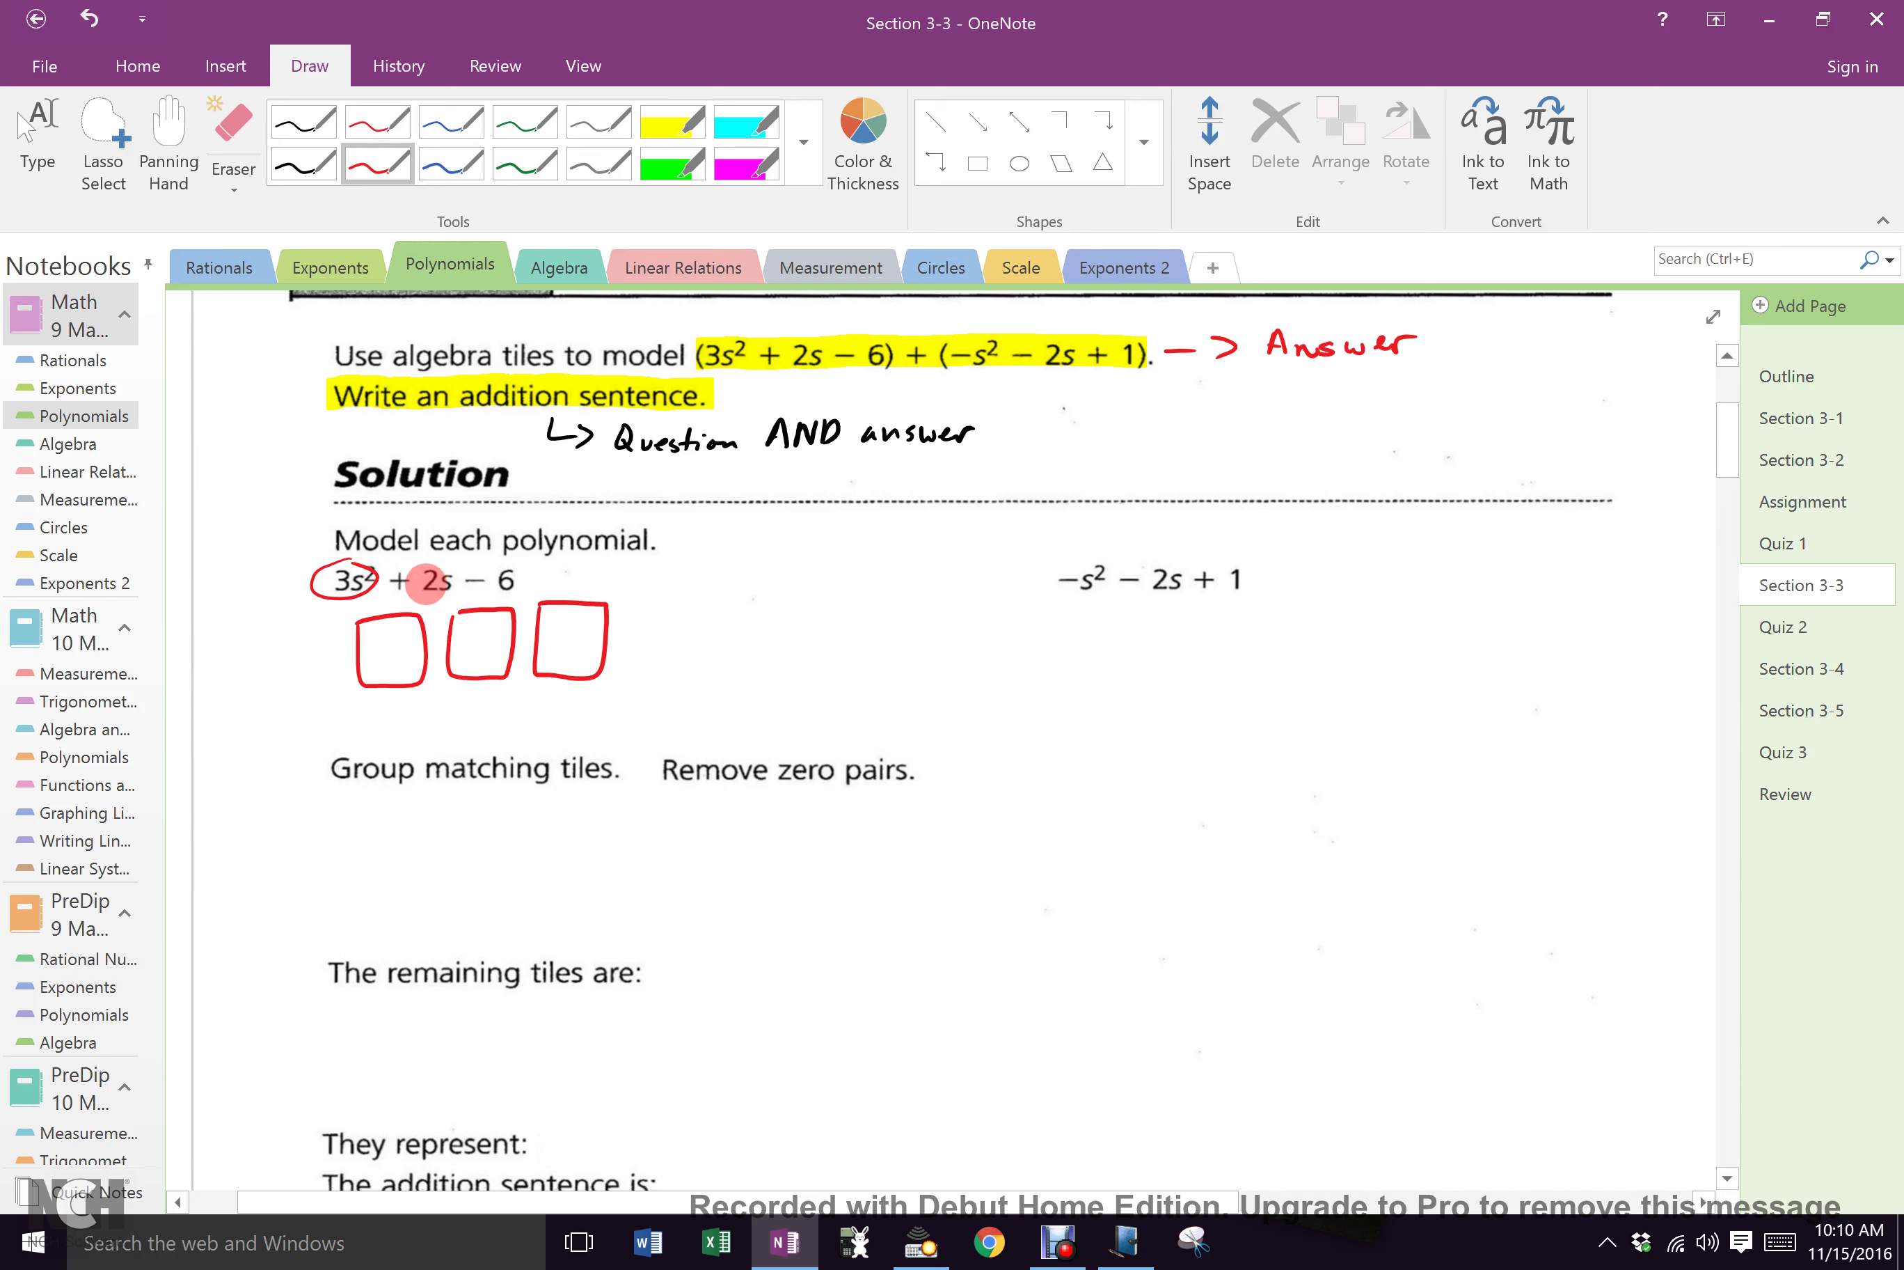
mouse_move(650, 614)
mouse_down()
mouse_move(658, 668)
mouse_move(663, 606)
mouse_move(672, 667)
mouse_move(690, 603)
mouse_move(669, 608)
mouse_up()
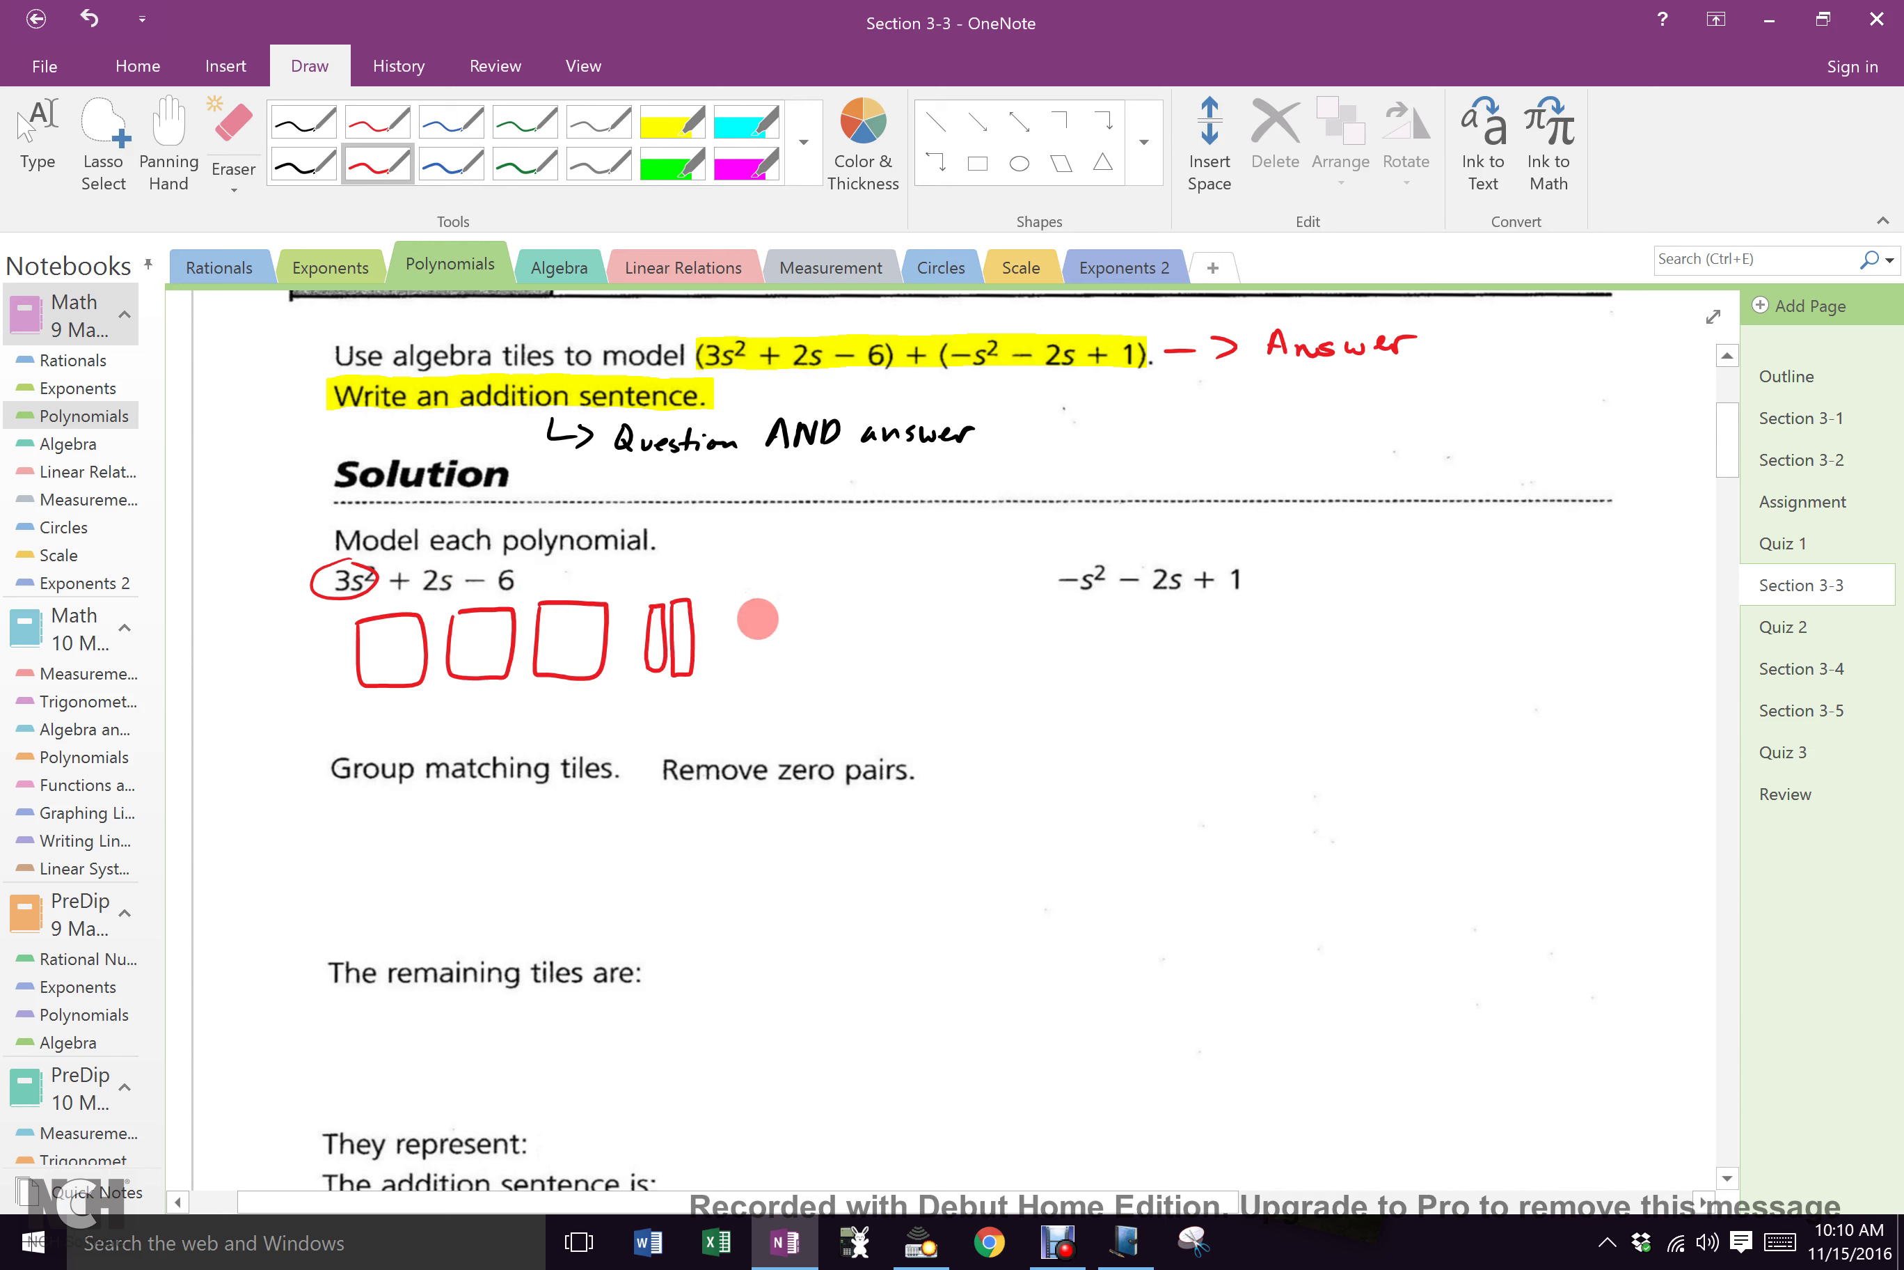
mouse_move(750, 607)
mouse_down()
mouse_move(831, 611)
mouse_move(748, 655)
mouse_move(837, 655)
mouse_up()
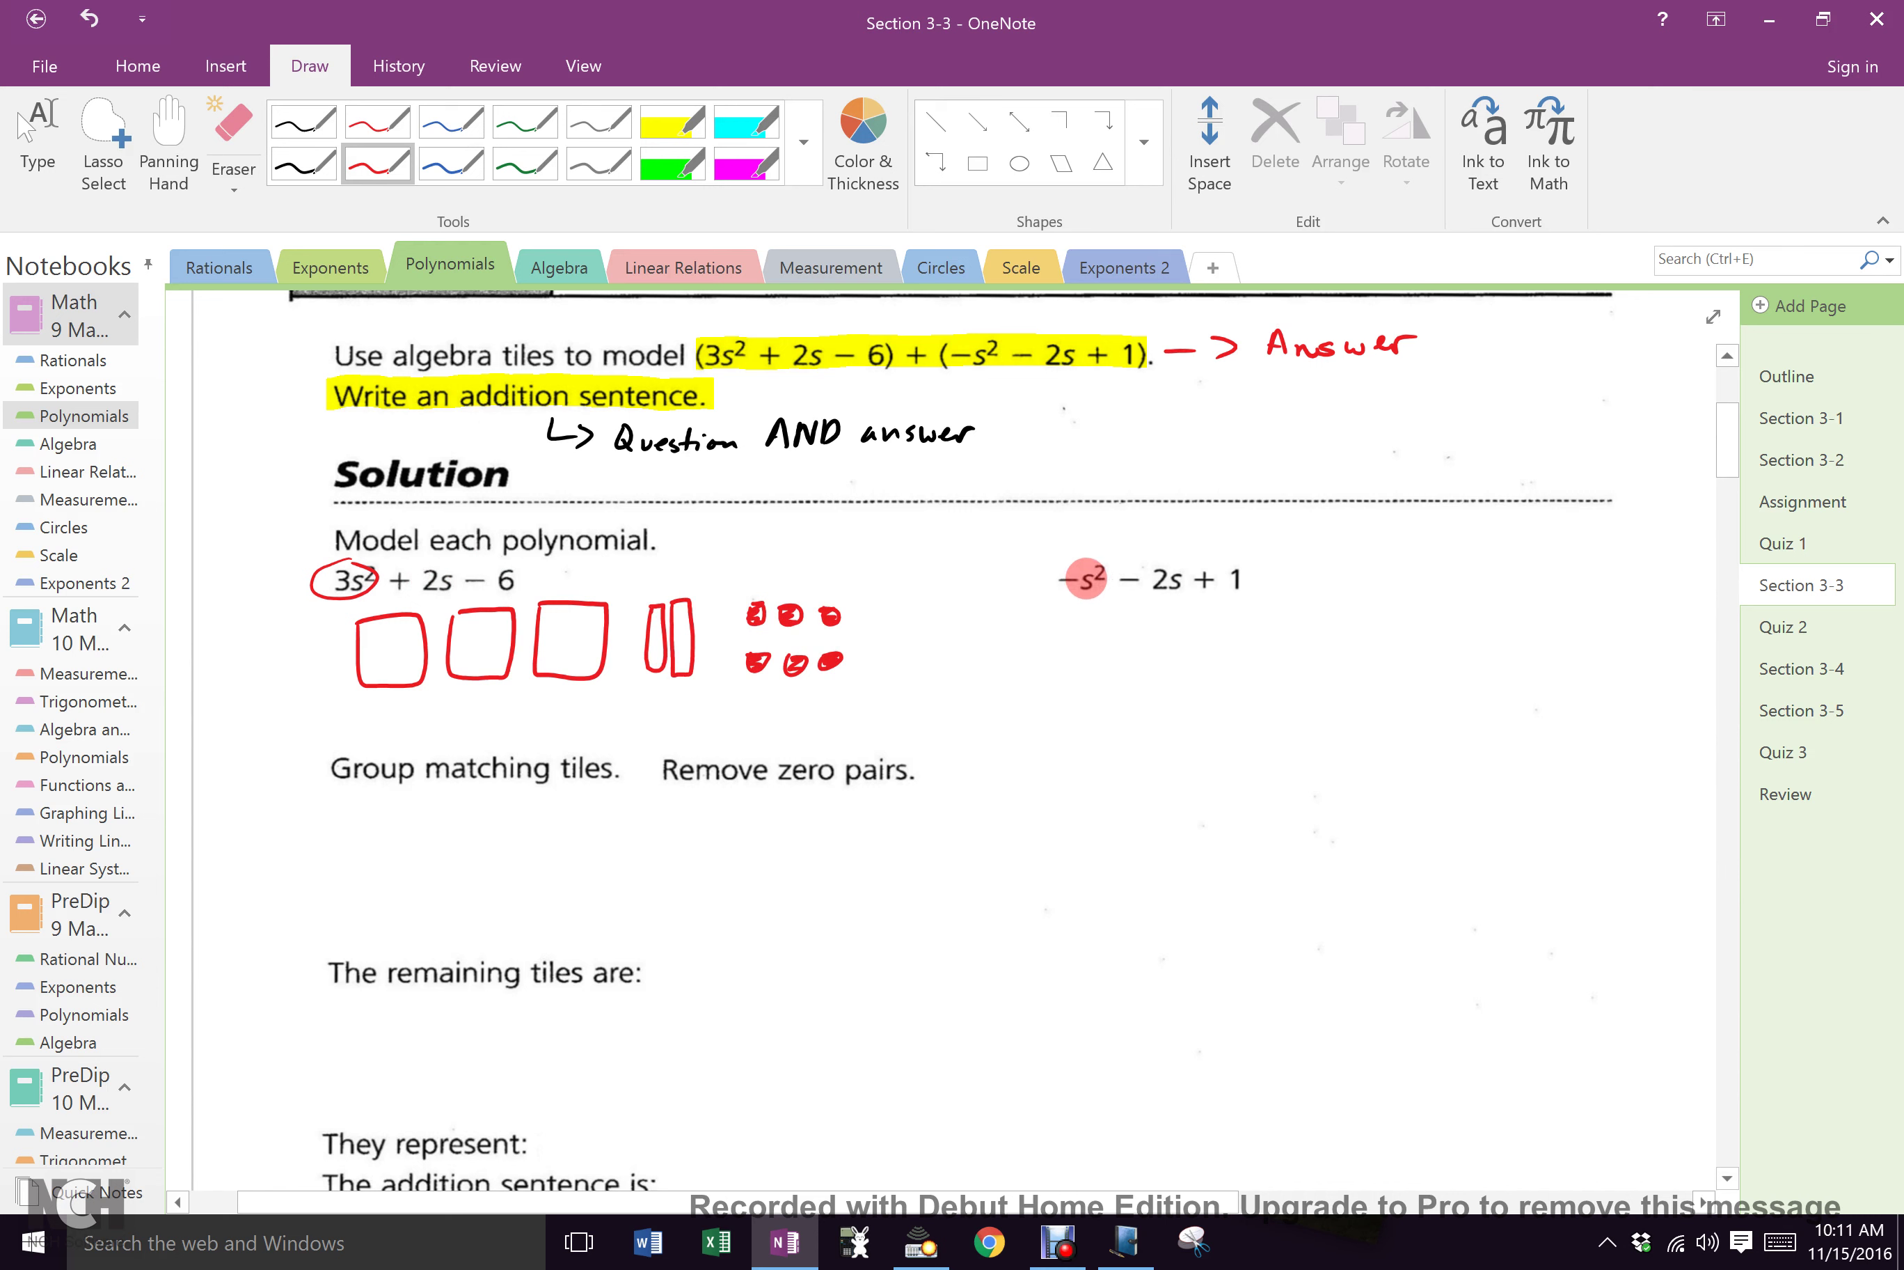
Step: Circle −s² and sketch its square tile, −2s narrow tiles and a +1 unit tile
mouse_move(1087, 564)
mouse_down()
mouse_move(1031, 655)
mouse_move(1095, 644)
mouse_move(1094, 627)
mouse_up()
mouse_move(1034, 628)
mouse_down()
mouse_move(1081, 624)
mouse_move(1065, 685)
mouse_up()
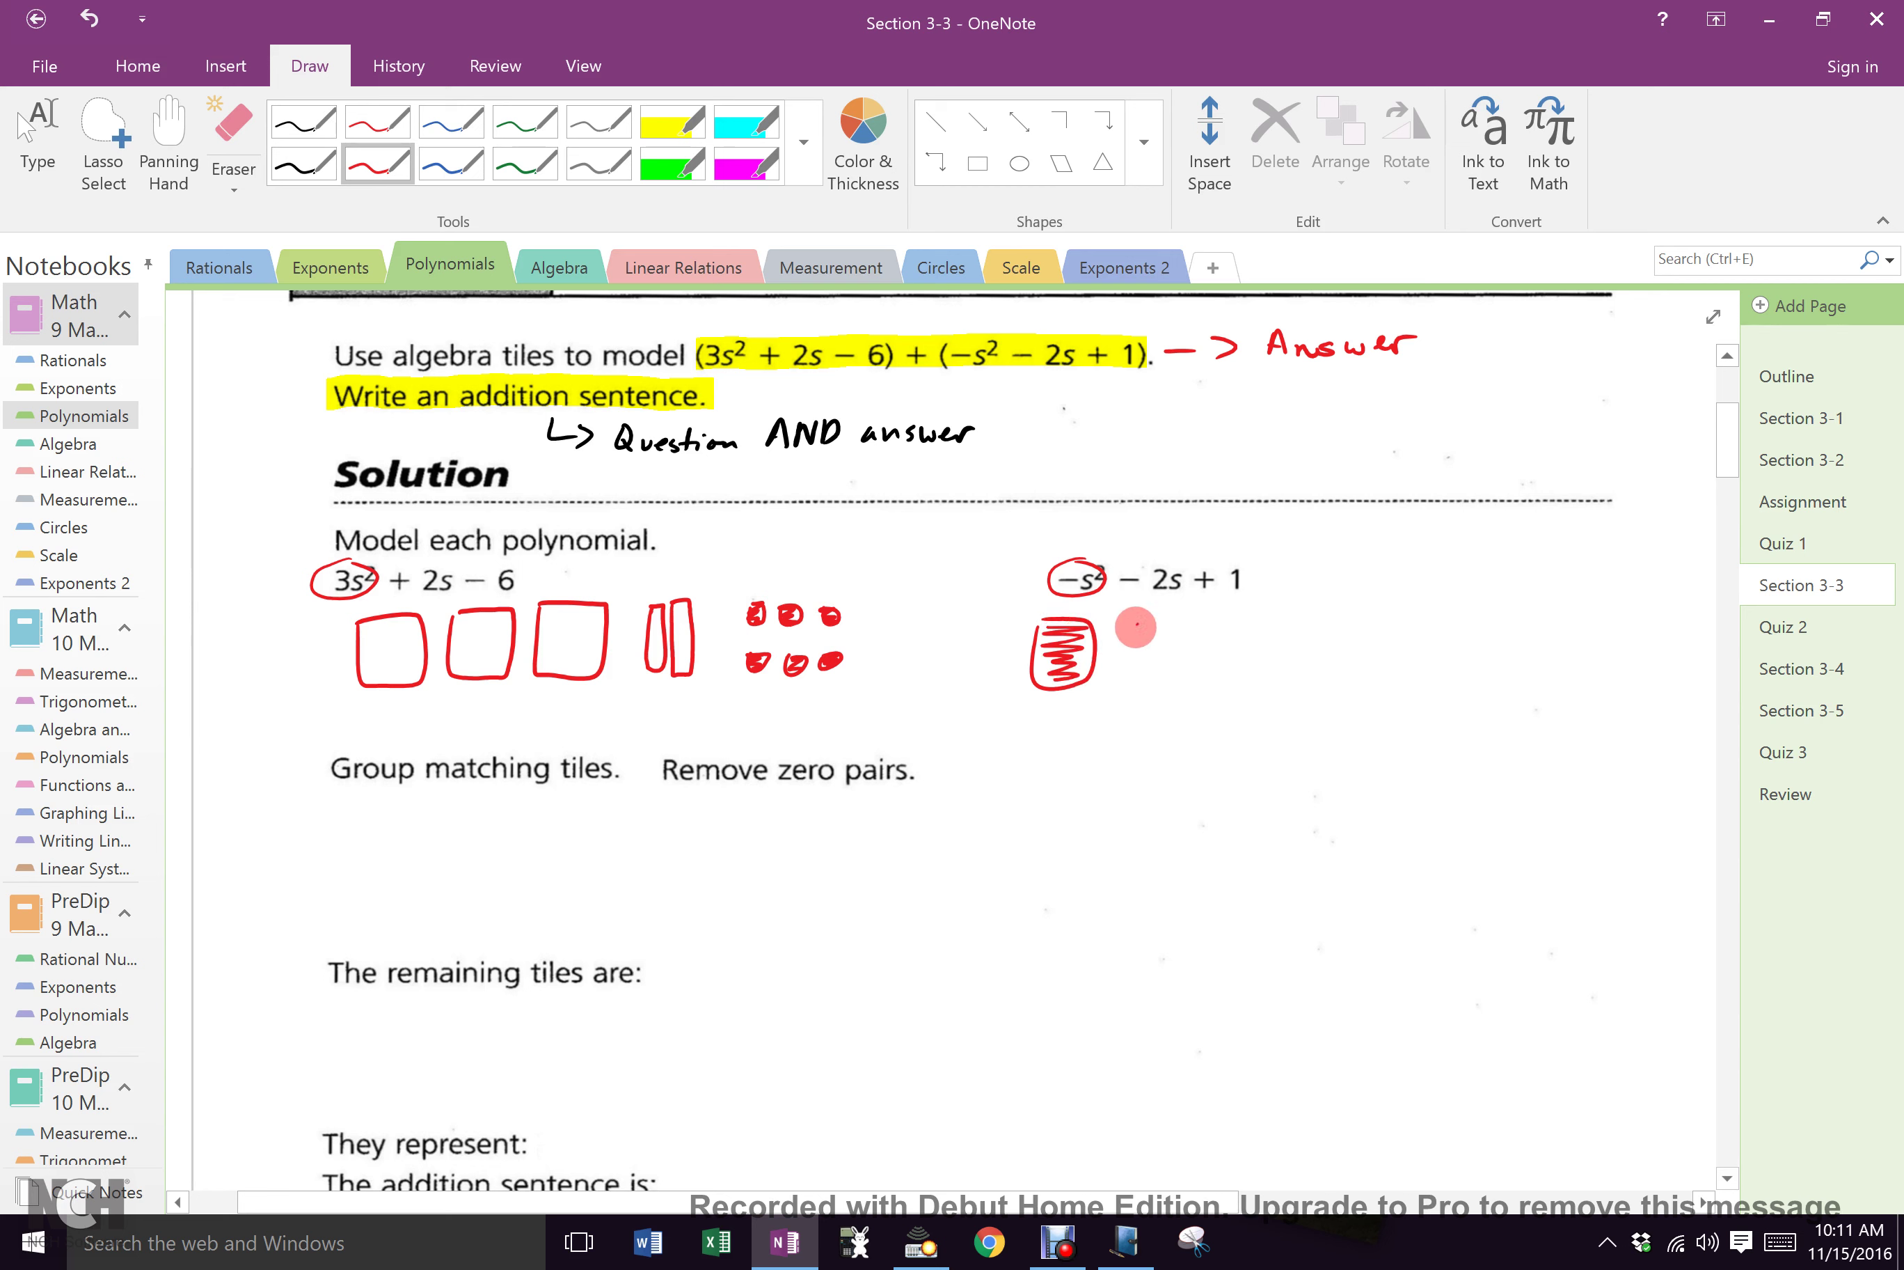
mouse_move(1137, 624)
mouse_down()
mouse_move(1140, 680)
mouse_move(1142, 620)
mouse_move(1180, 687)
mouse_move(1174, 620)
mouse_move(1144, 688)
mouse_move(1166, 625)
mouse_move(1161, 676)
mouse_up()
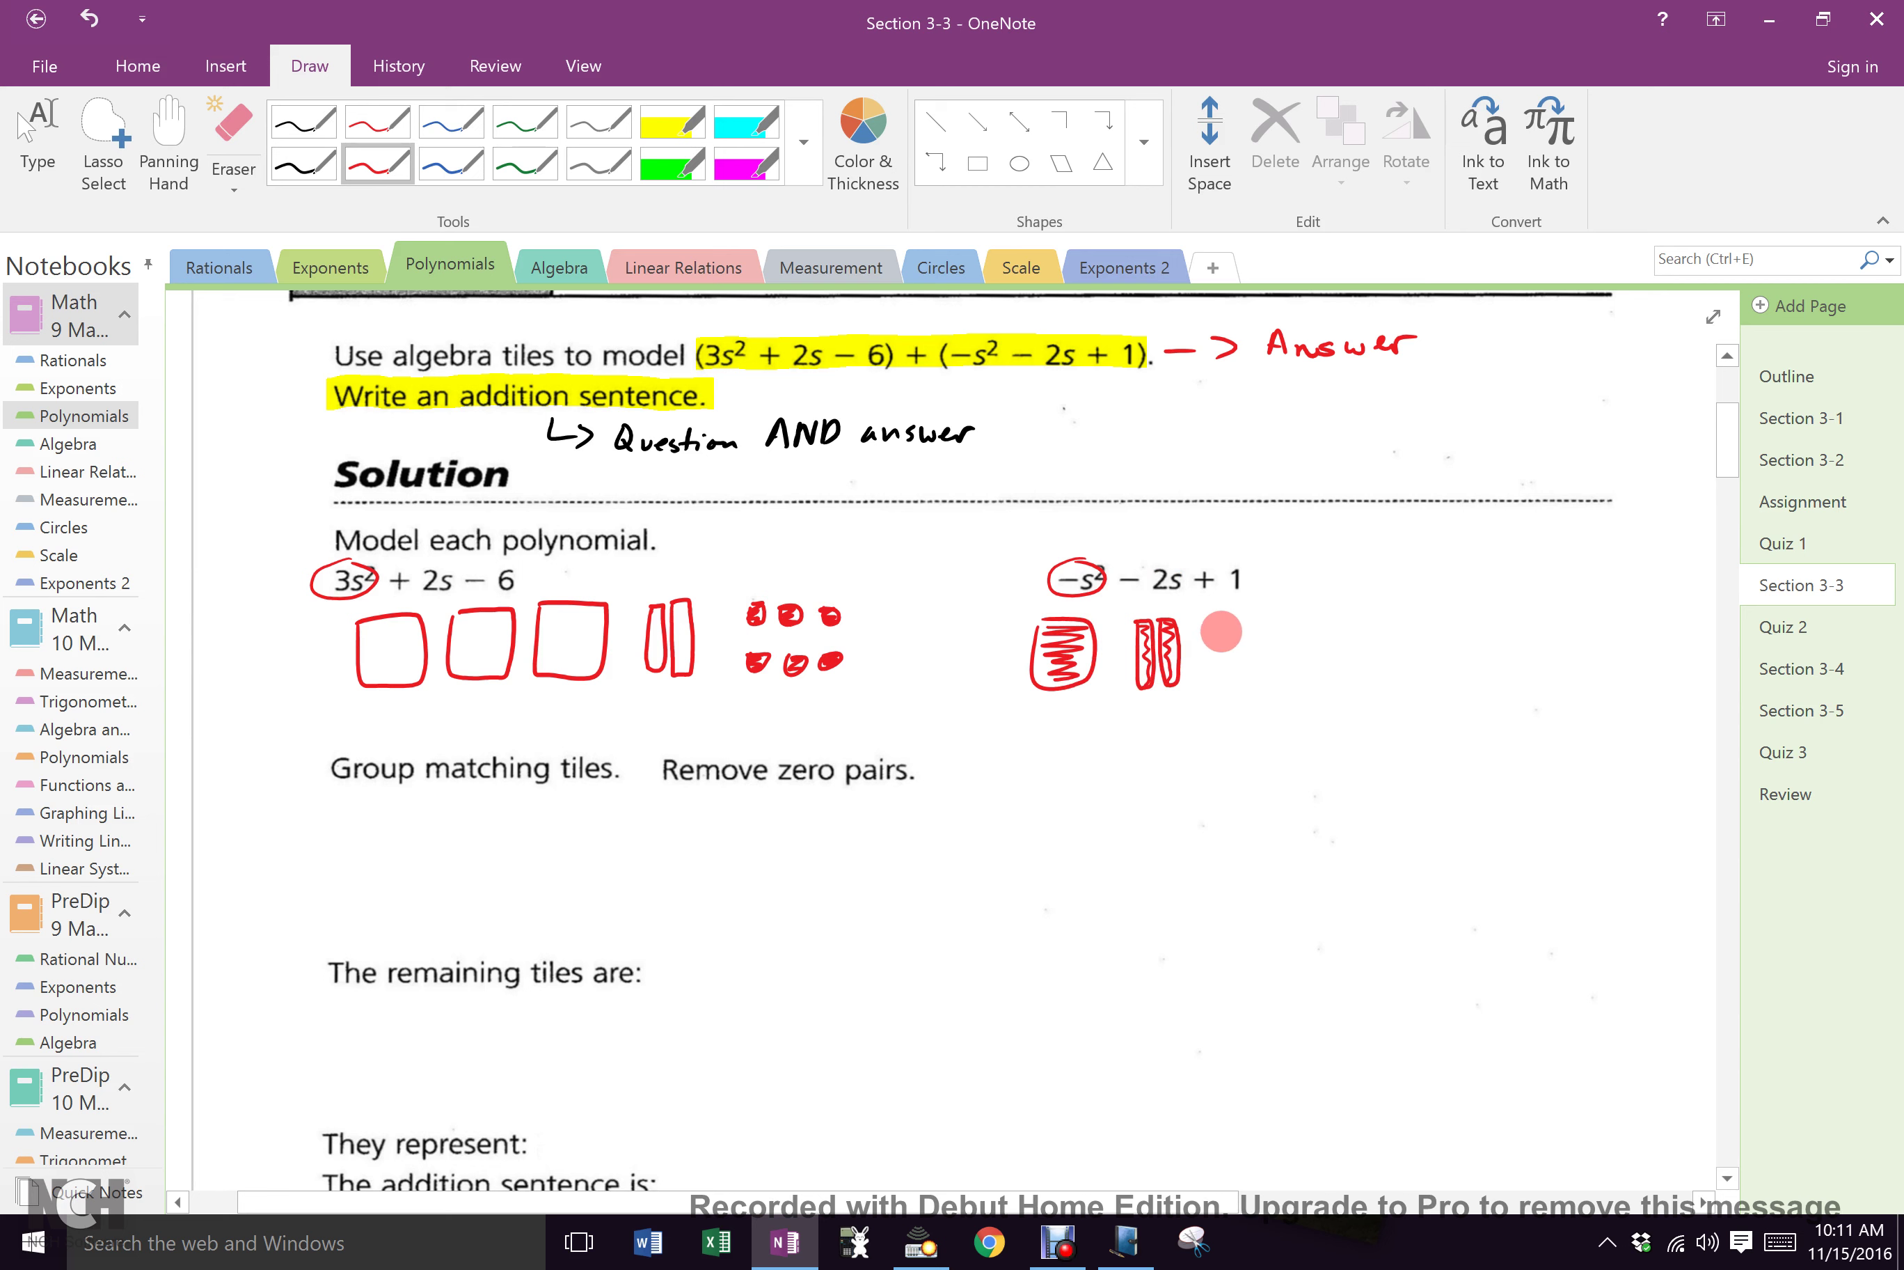
drag(1221, 625, 1228, 639)
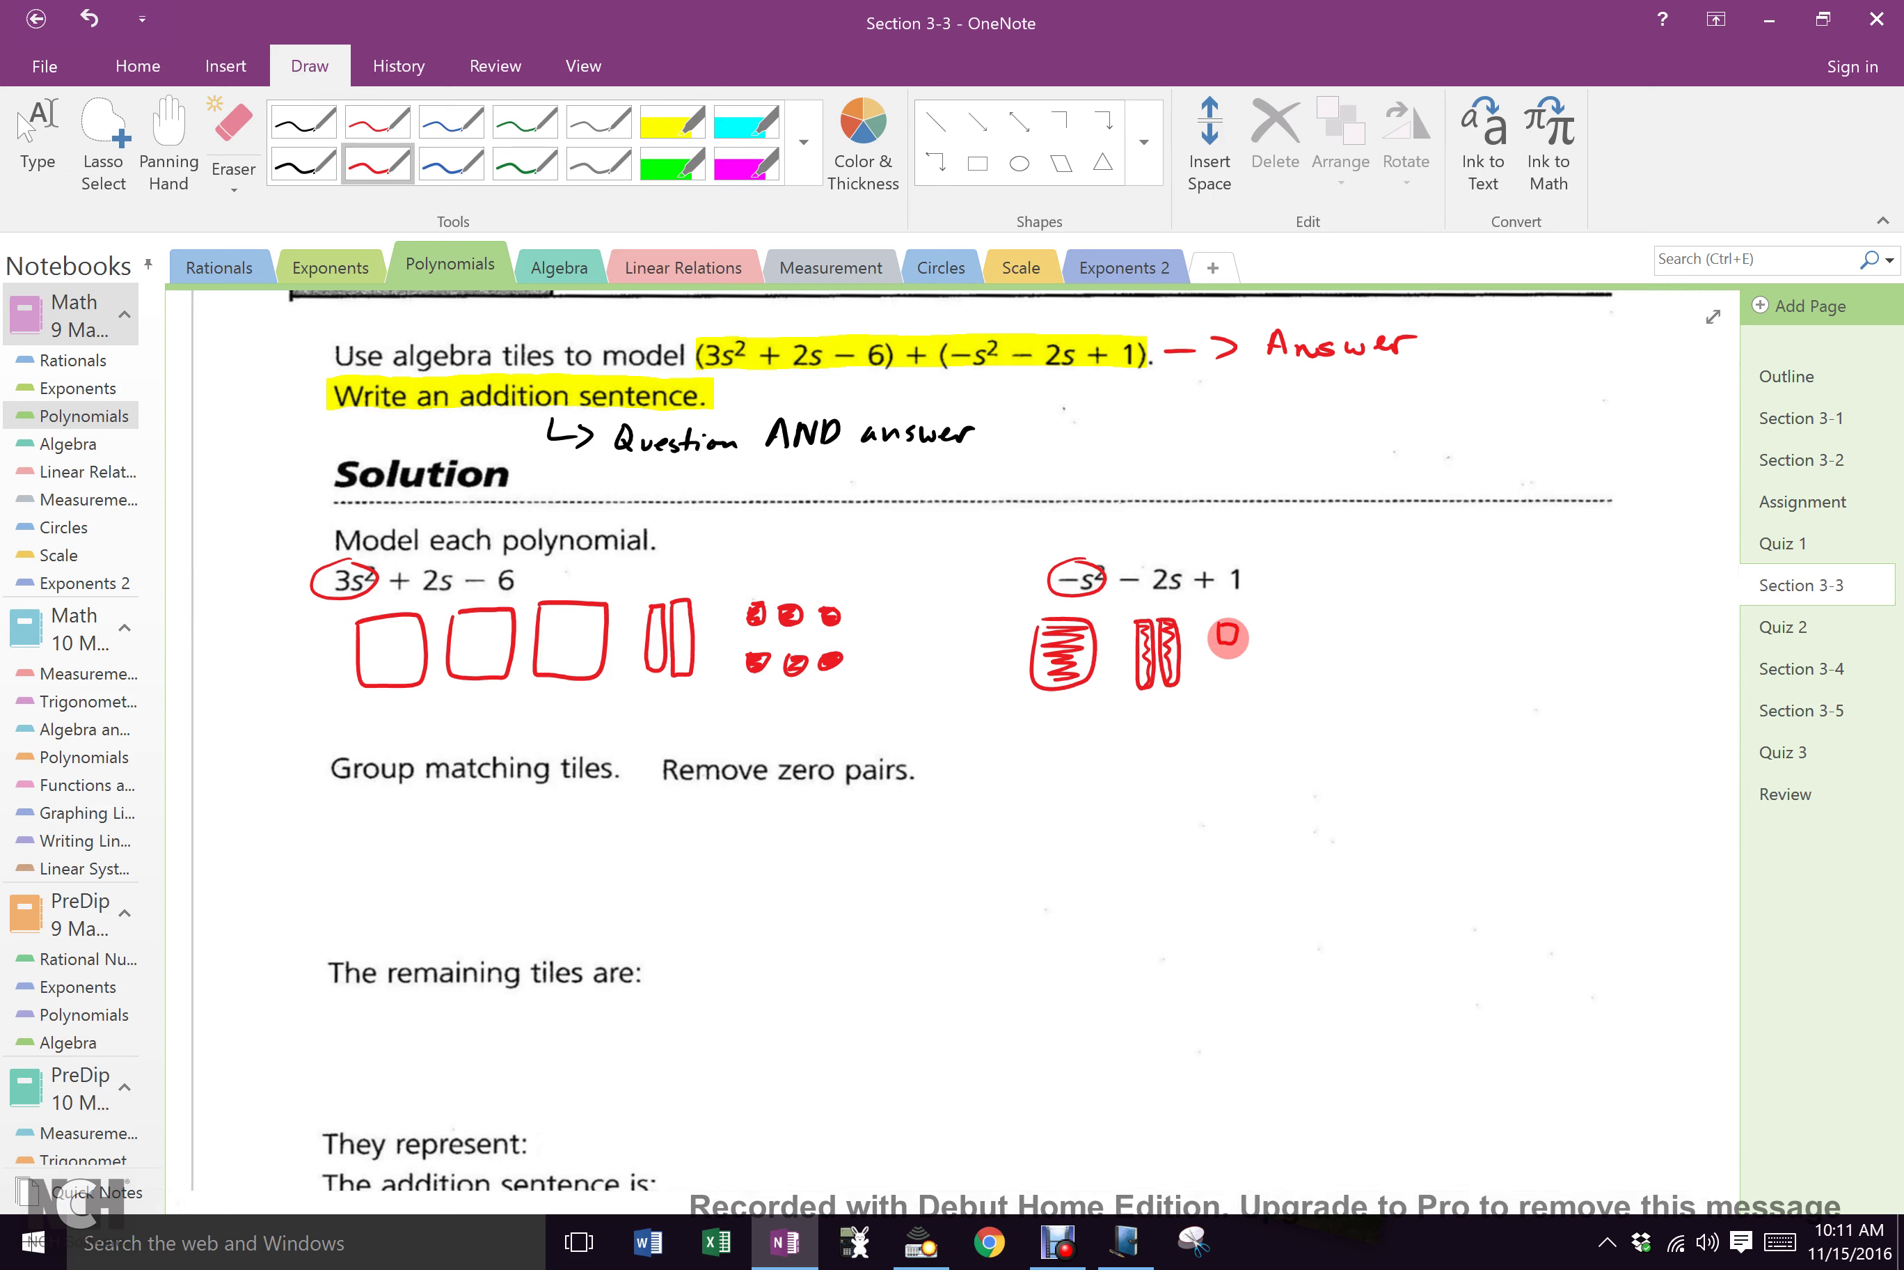
Step: Highlight 'Group matching tiles.', the 3s² squares and the −s² square in green
click(451, 163)
click(672, 163)
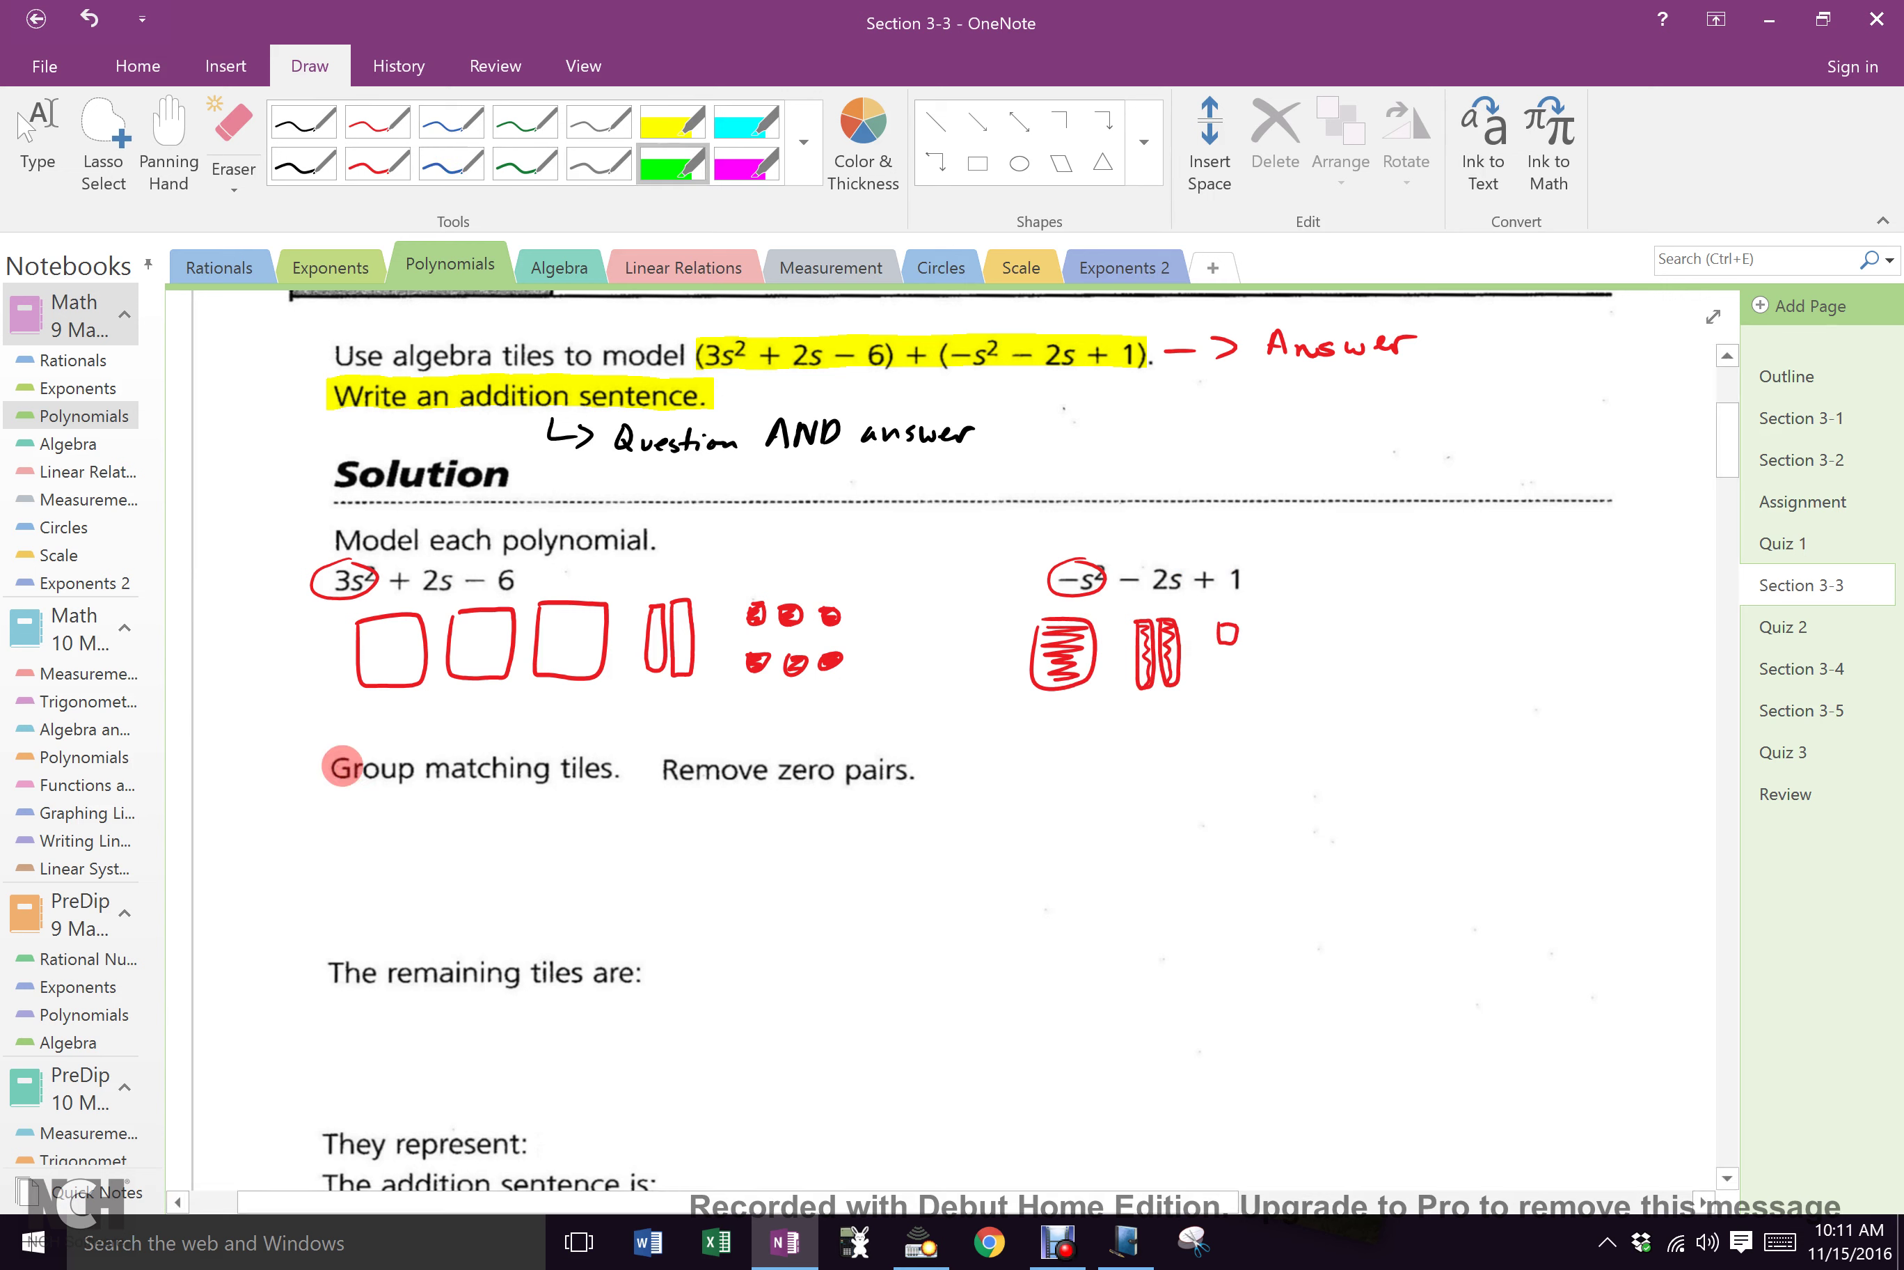
drag(328, 768, 623, 758)
click(377, 121)
click(674, 165)
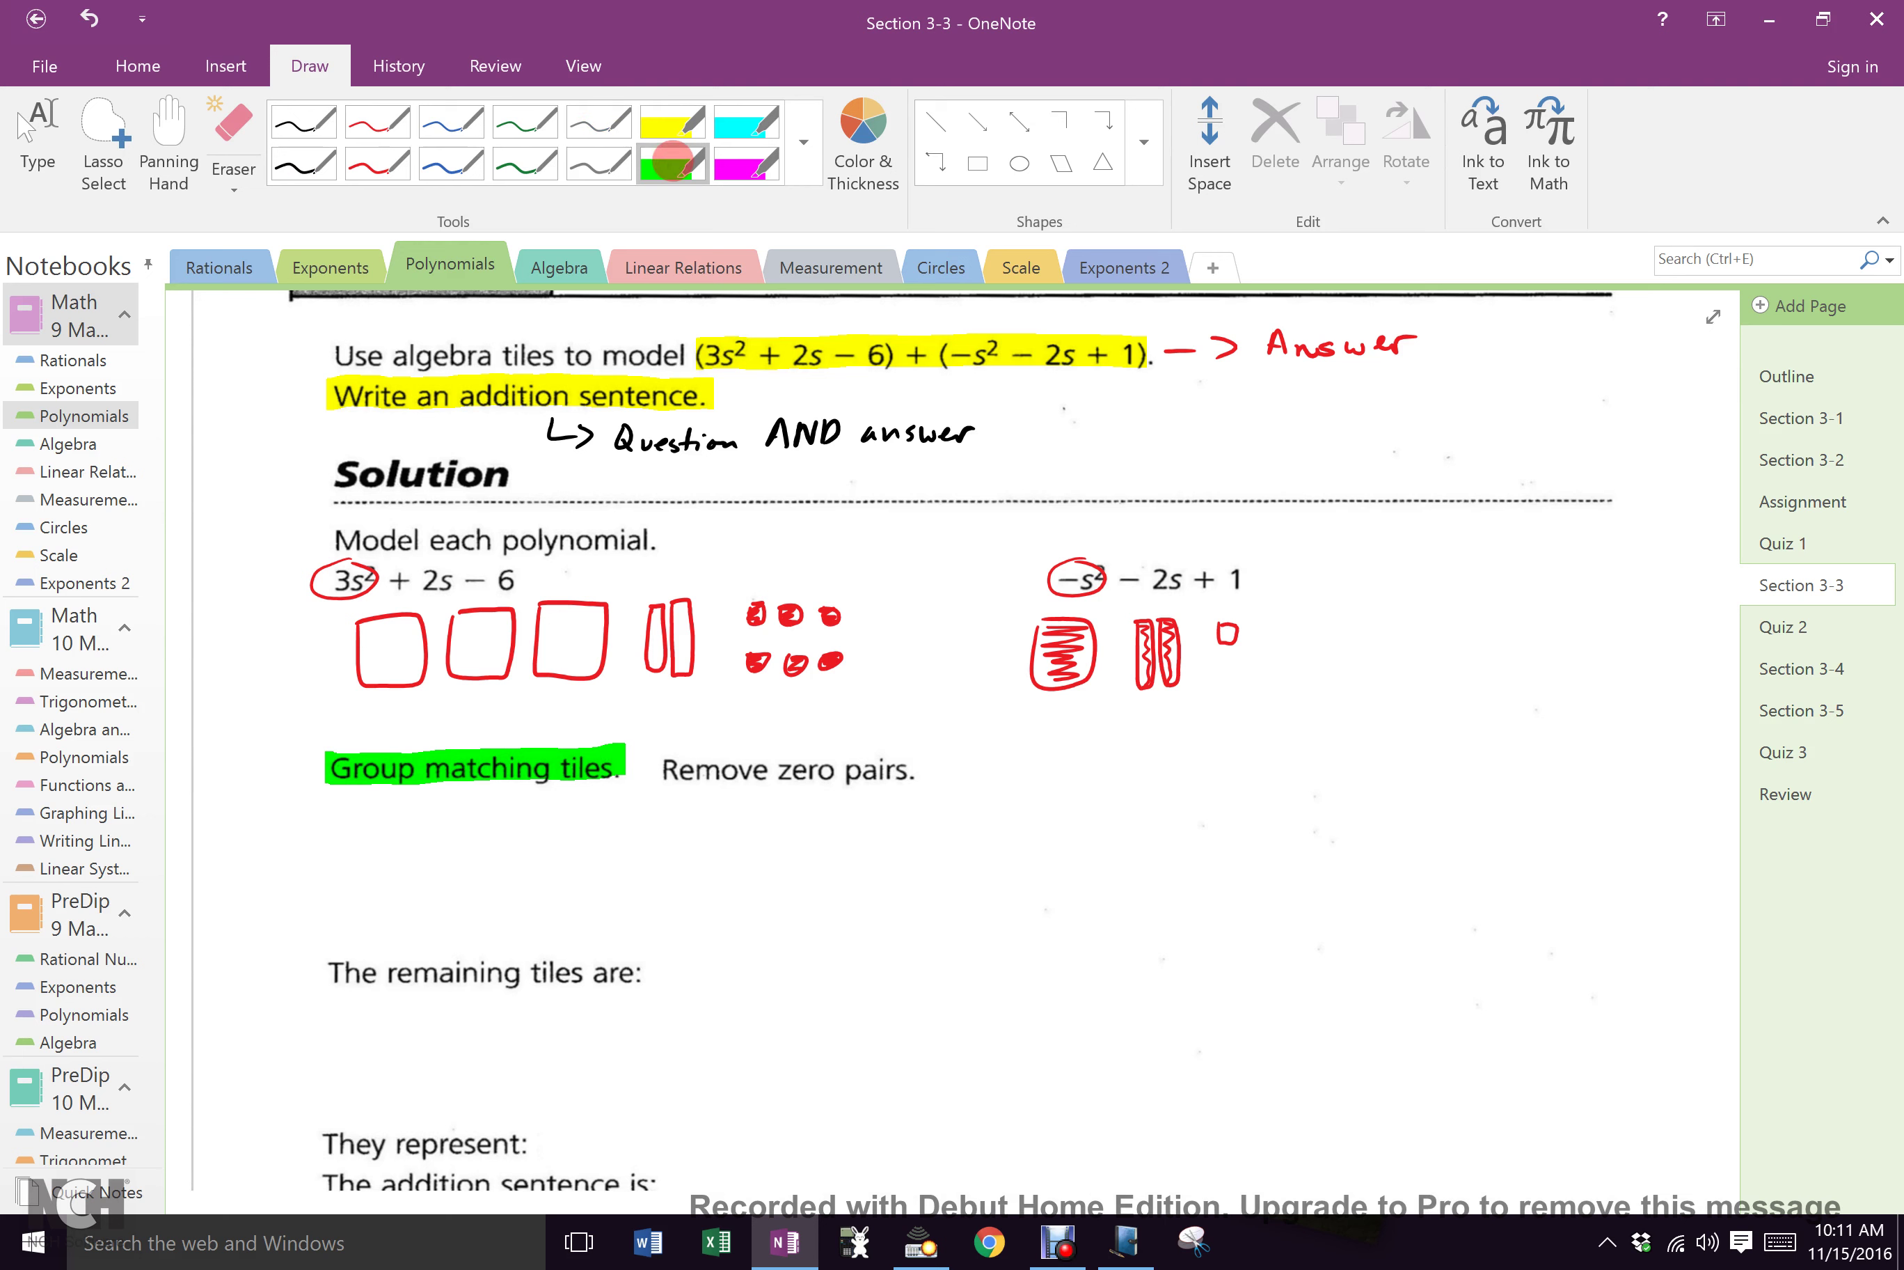
mouse_move(342, 627)
mouse_down()
mouse_move(579, 606)
mouse_move(370, 647)
mouse_move(611, 621)
mouse_move(341, 676)
mouse_move(601, 632)
mouse_move(371, 688)
mouse_move(627, 646)
mouse_up()
mouse_move(1025, 622)
mouse_down()
mouse_move(1033, 643)
mouse_move(1100, 639)
mouse_move(1086, 667)
mouse_move(1016, 695)
mouse_move(1101, 665)
mouse_up()
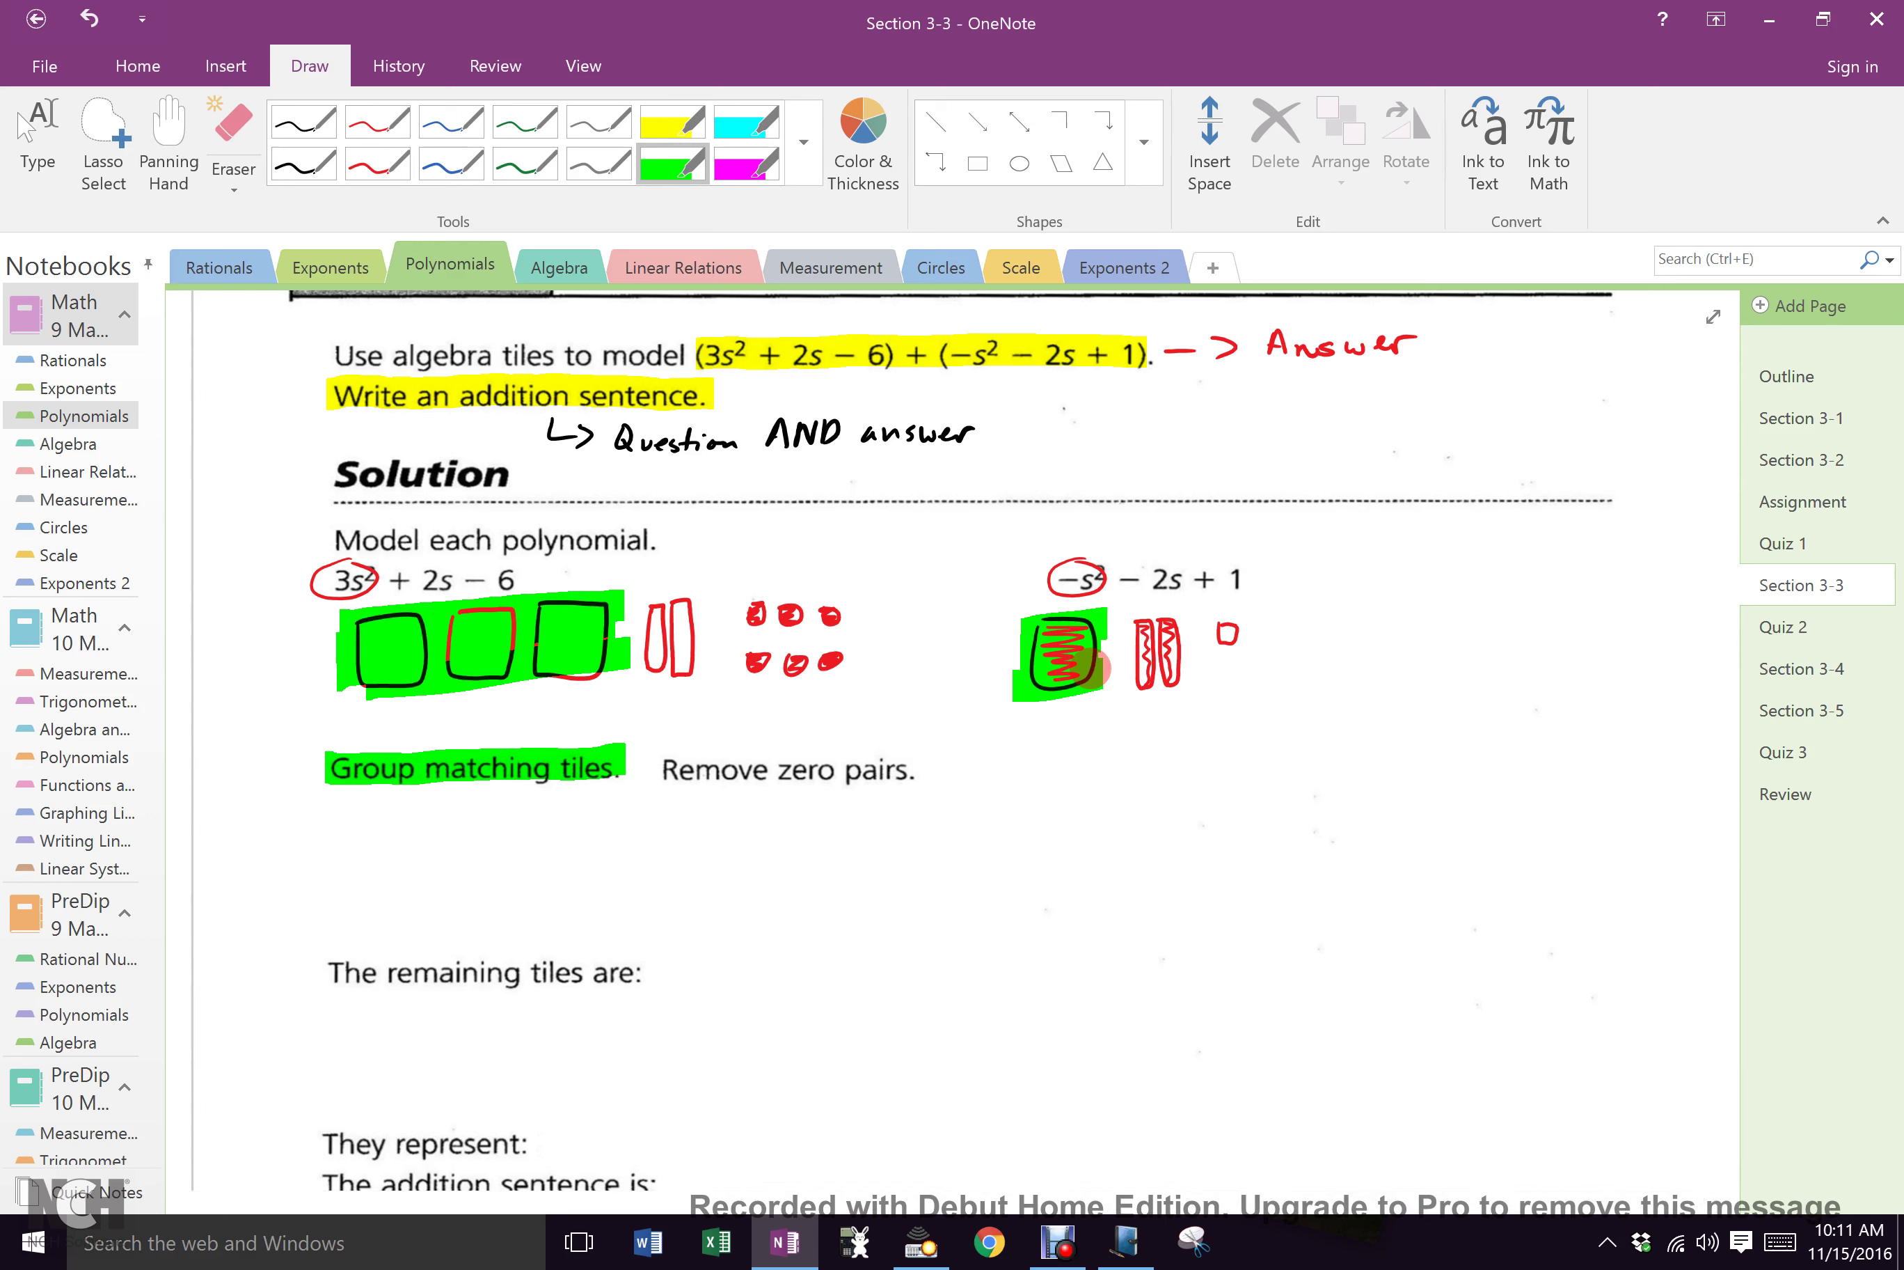
Step: Cross out the zero pair of the third 3s² tile and the −s² tile in blue
click(450, 164)
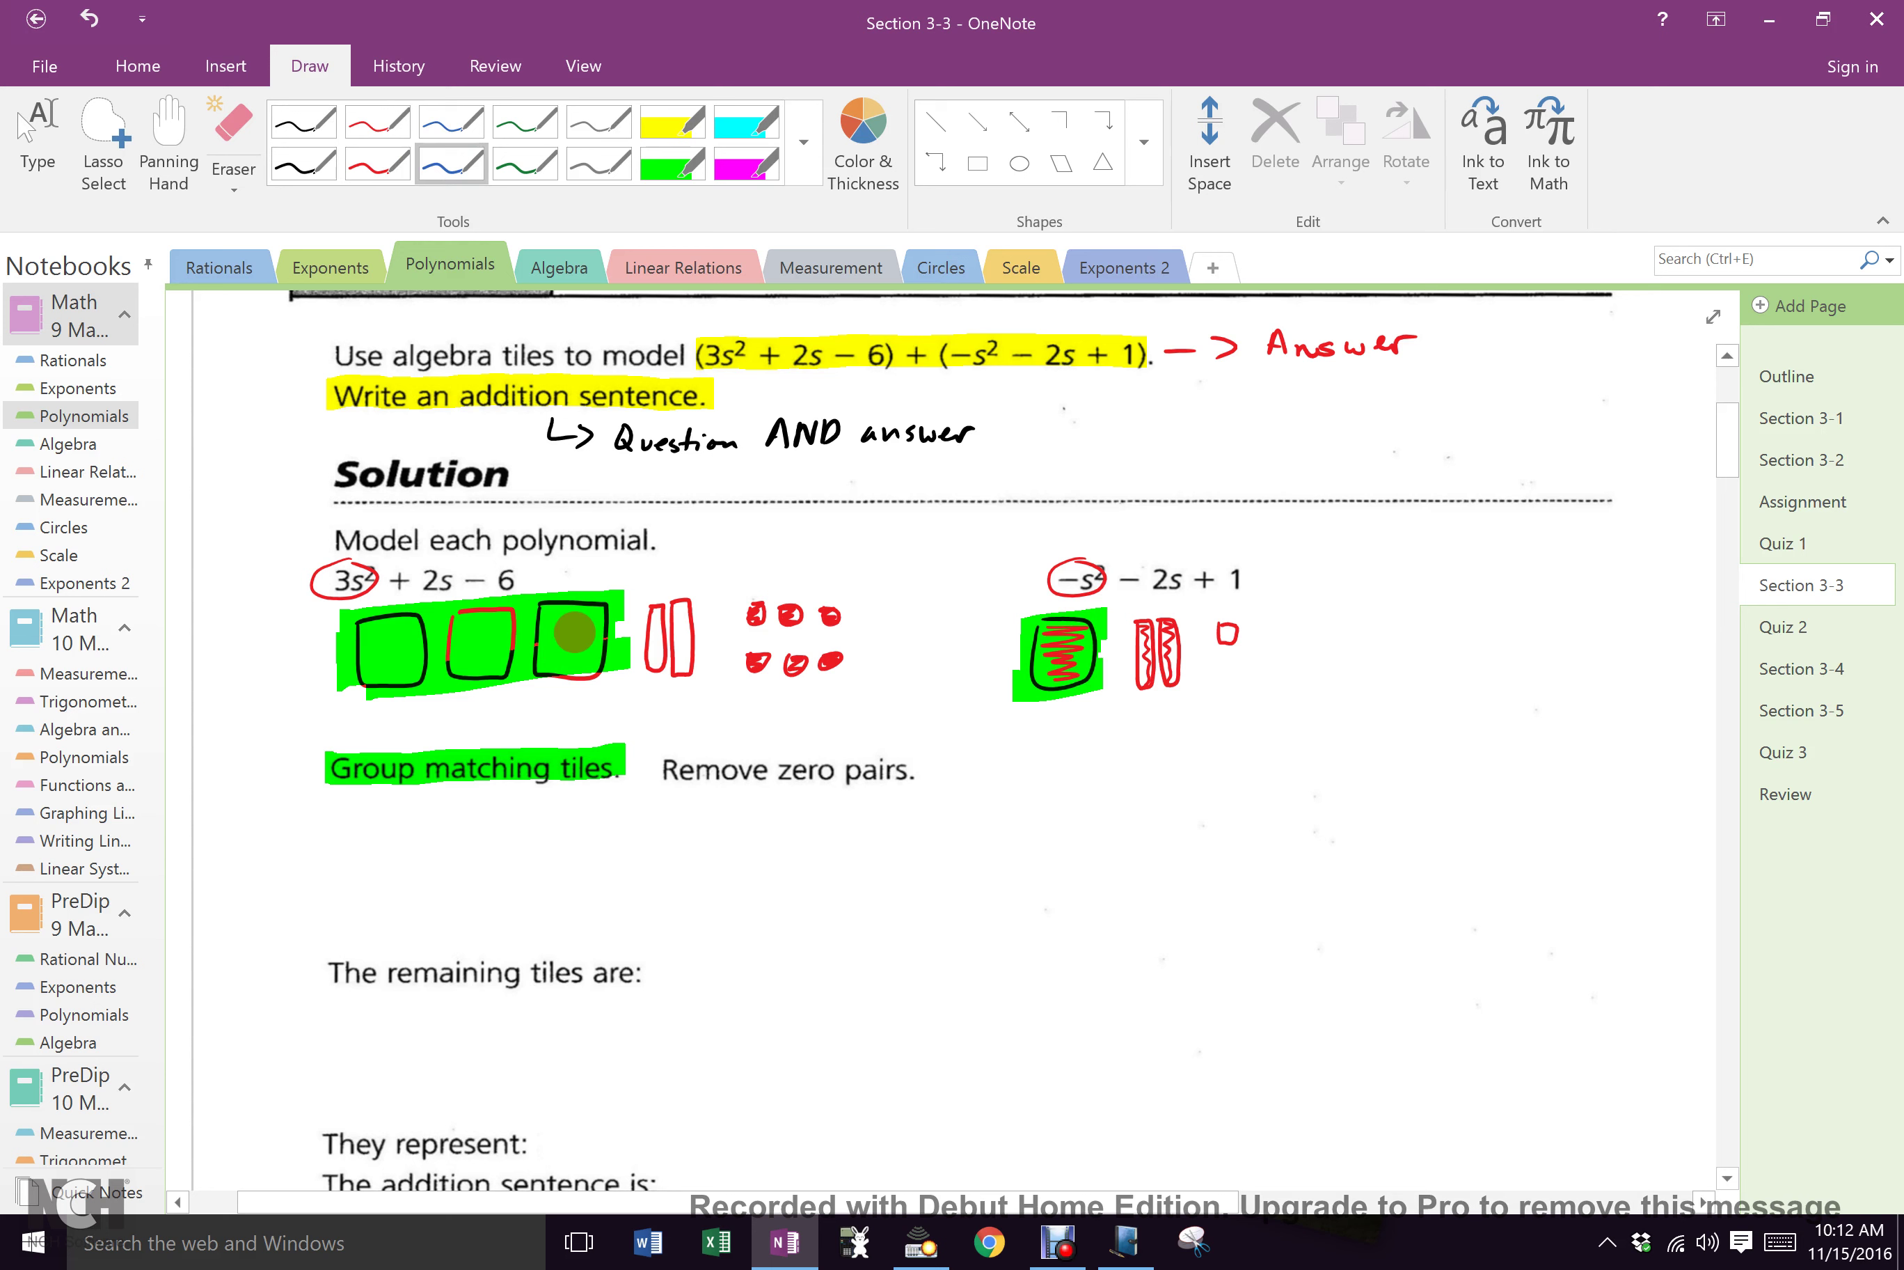
drag(540, 592, 602, 681)
drag(614, 590, 540, 682)
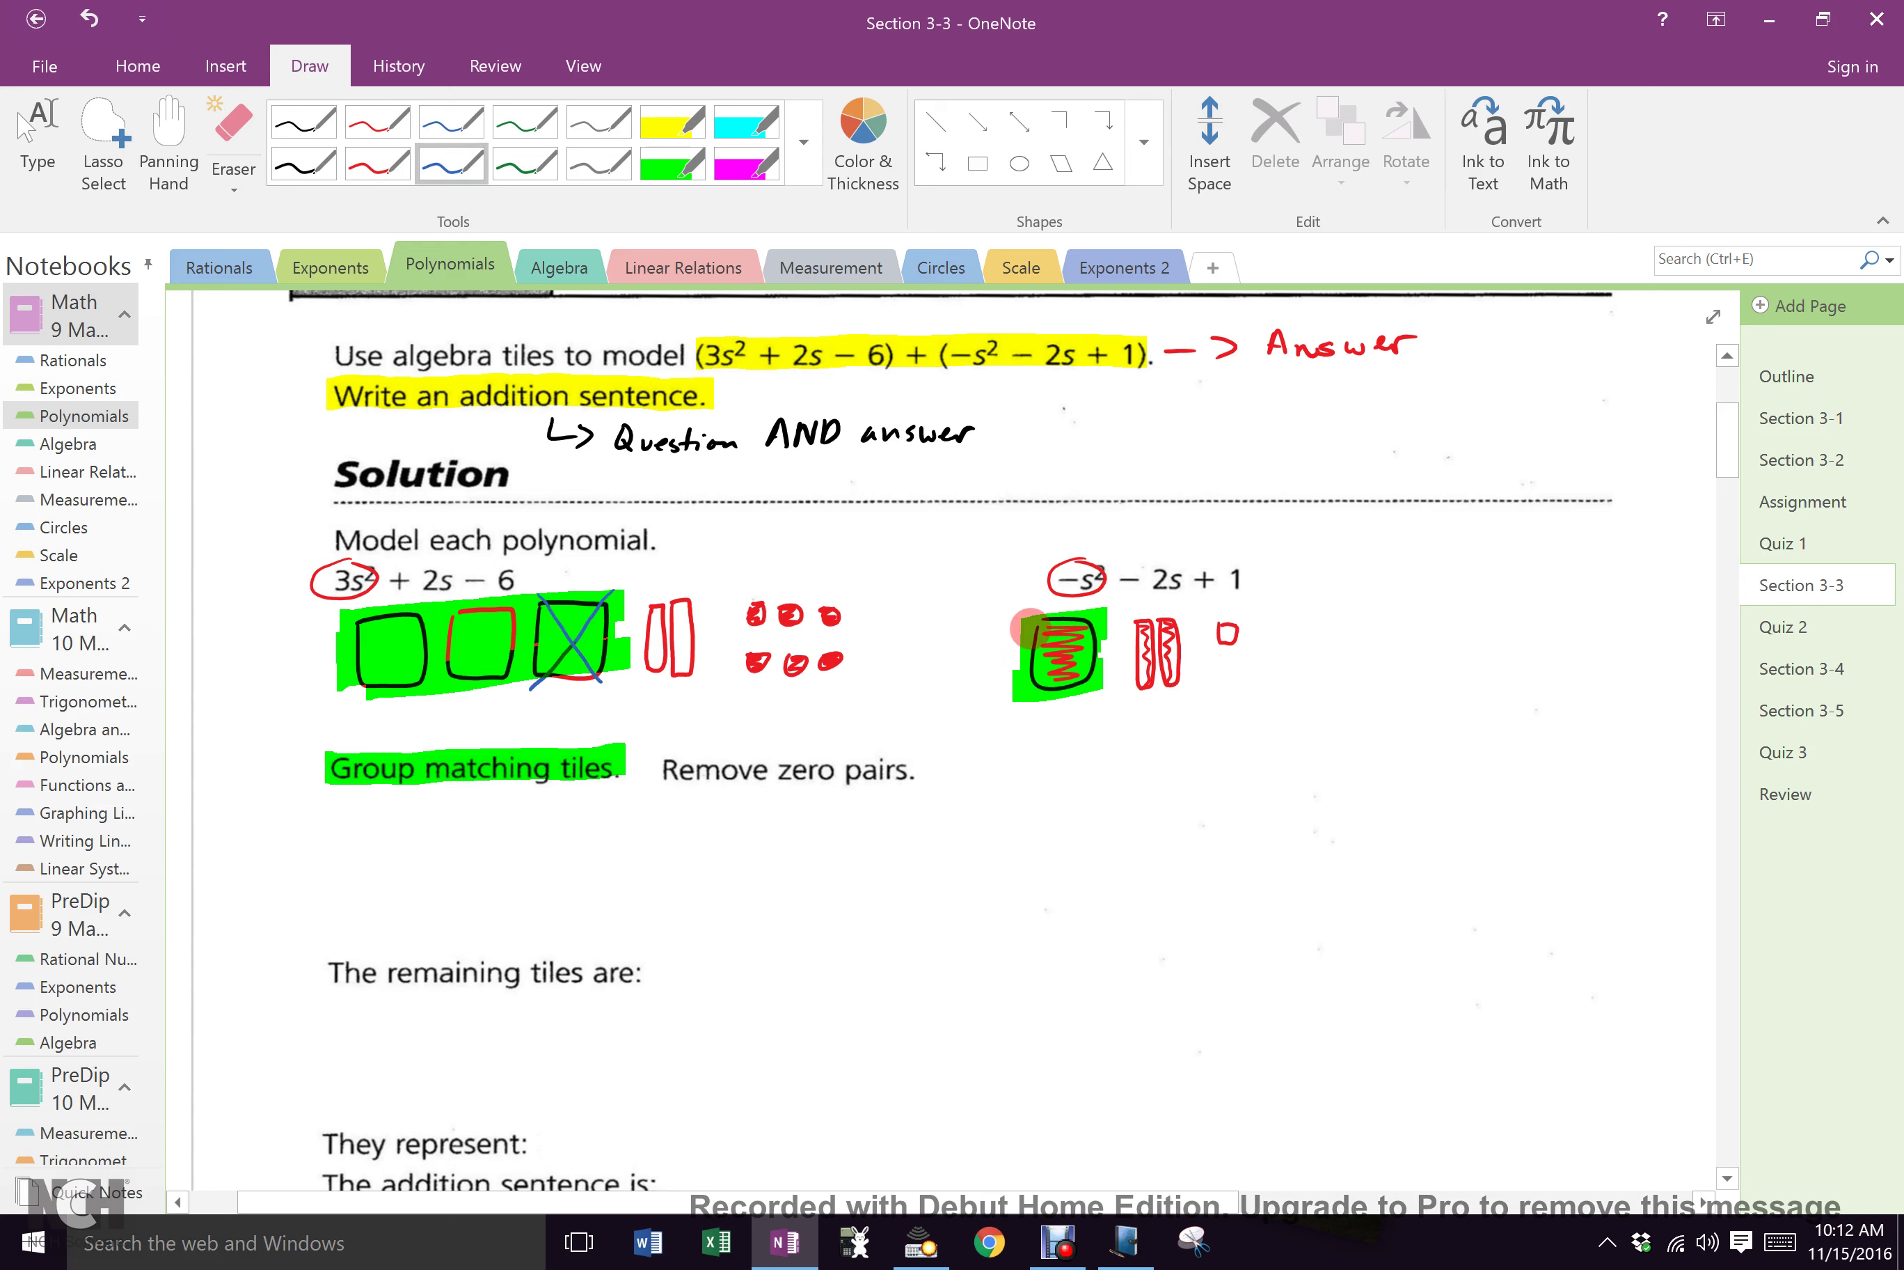
drag(1025, 607, 1092, 690)
drag(1095, 604, 1030, 692)
Step: Highlight the 2s and −2s tiles in yellow and cross them out in blue
click(672, 124)
mouse_move(647, 598)
mouse_down()
mouse_move(684, 643)
mouse_move(656, 659)
mouse_move(691, 666)
mouse_up()
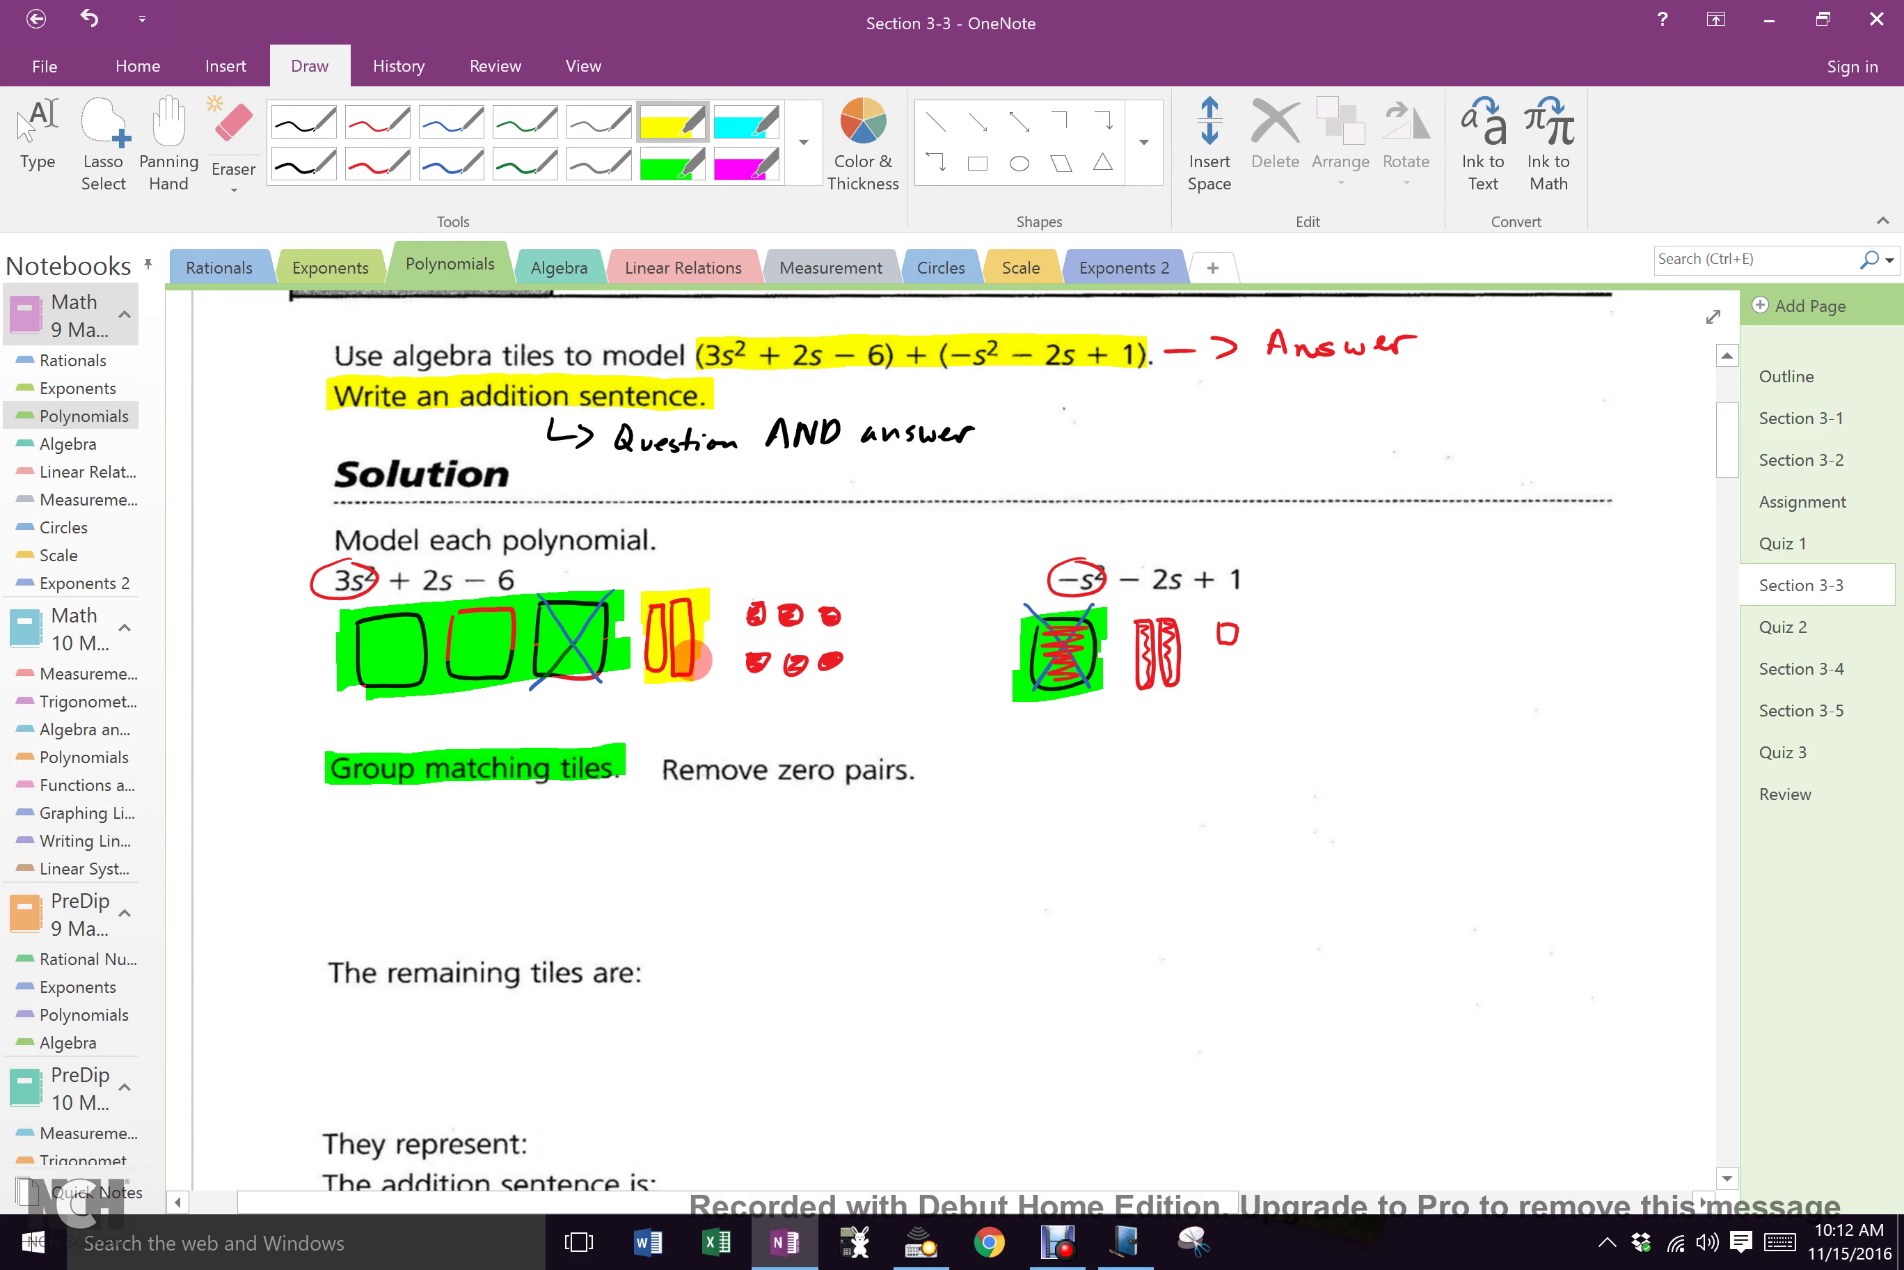
mouse_move(1135, 618)
mouse_down()
mouse_move(1180, 655)
mouse_move(1172, 685)
mouse_up()
click(451, 163)
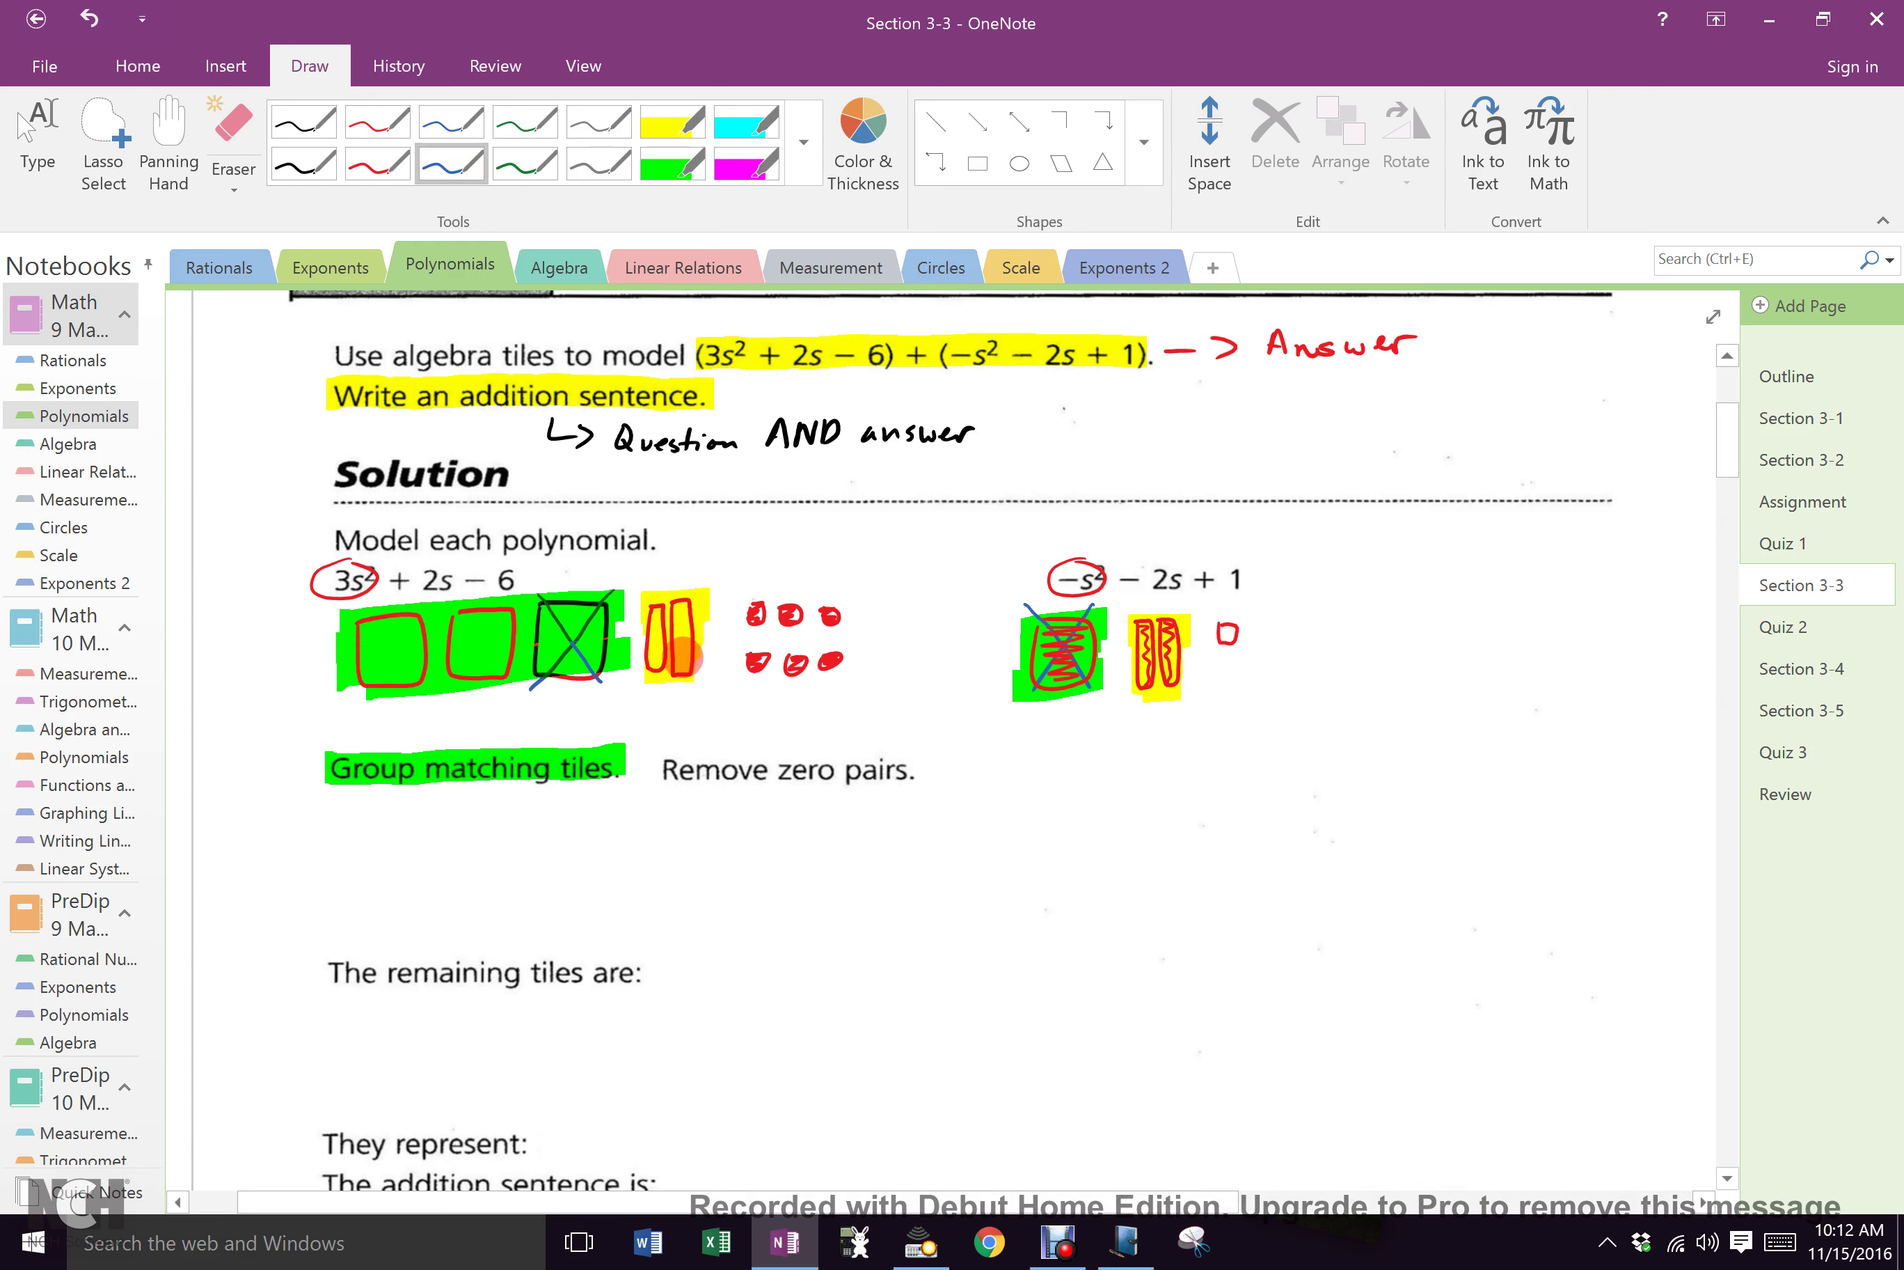
mouse_move(638, 692)
mouse_down()
mouse_move(719, 575)
mouse_move(711, 705)
mouse_up()
mouse_move(1123, 695)
mouse_down()
mouse_move(1190, 604)
mouse_move(1183, 704)
mouse_up()
Step: Highlight the unit tiles and +1 tile in cyan, and cross out a paired unit tile in blue
click(750, 126)
drag(741, 613, 873, 612)
drag(744, 661, 862, 653)
mouse_move(1205, 630)
mouse_down()
mouse_move(1259, 630)
mouse_move(1249, 652)
mouse_move(1206, 653)
mouse_up()
click(452, 162)
mouse_move(859, 645)
mouse_down()
mouse_move(809, 680)
mouse_move(861, 677)
mouse_up()
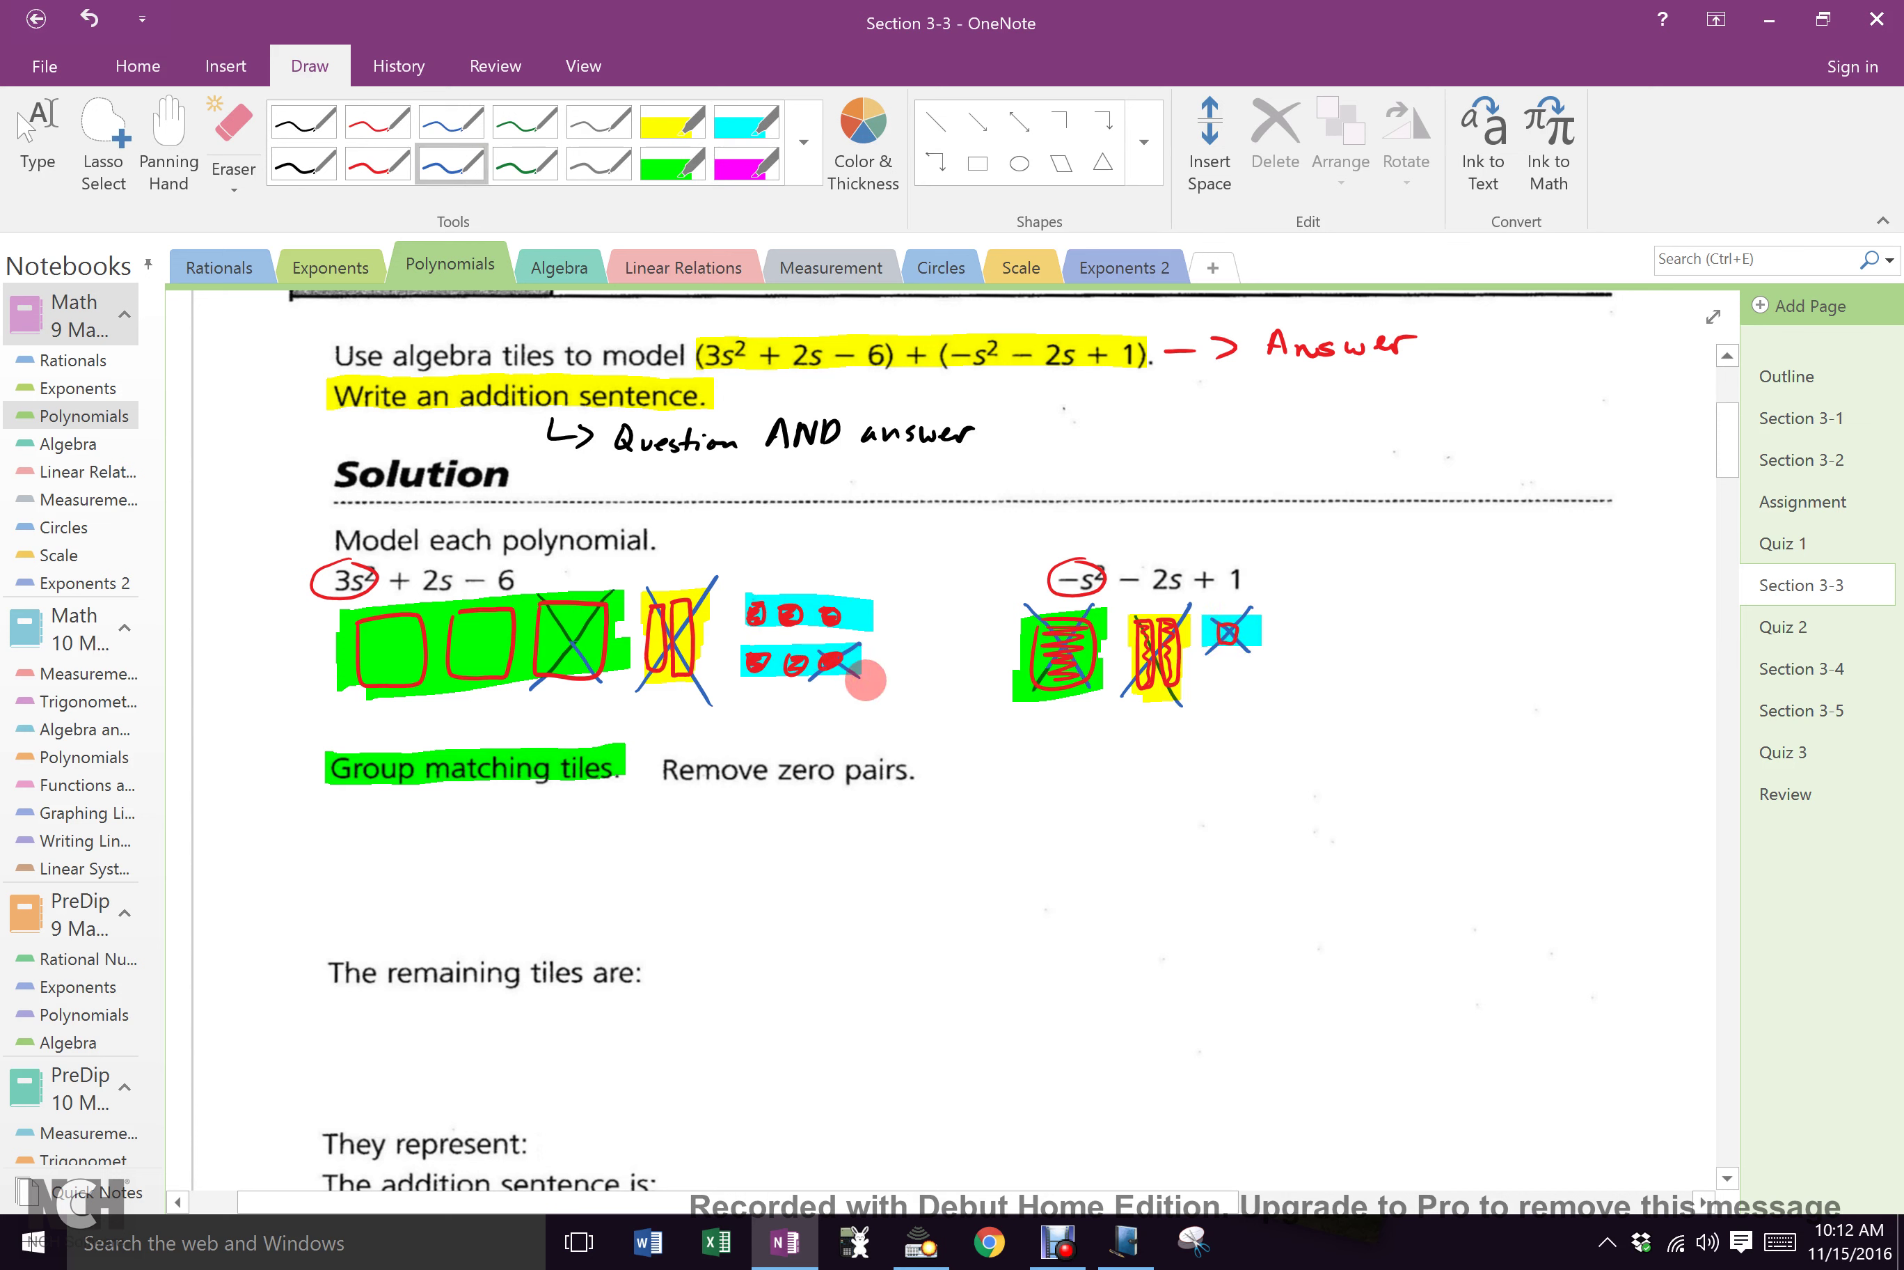
Step: Sketch 2 square tiles and 5 small unit tiles in black as the remaining tiles
click(303, 167)
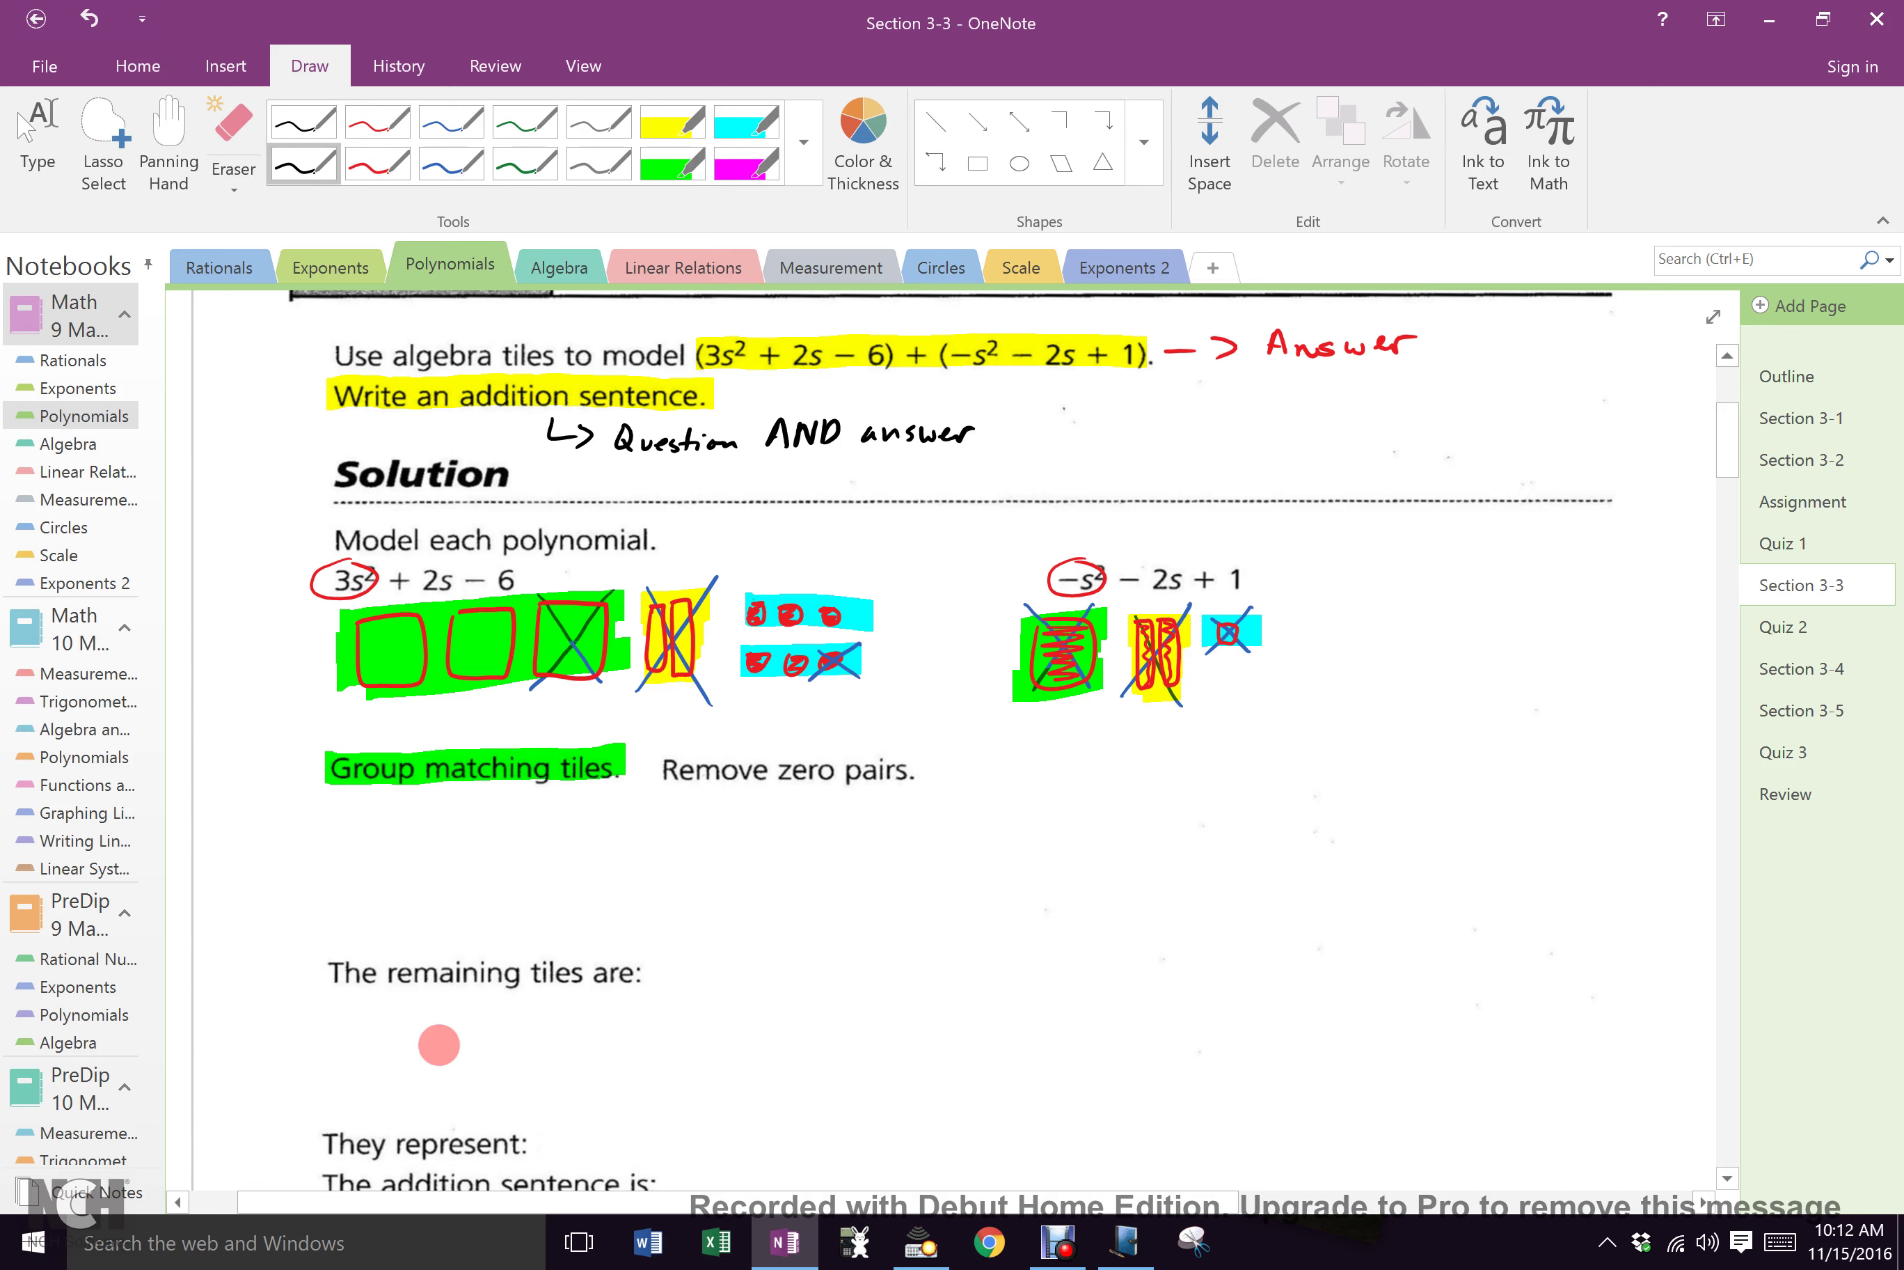
mouse_move(434, 1037)
mouse_down()
mouse_move(583, 1089)
mouse_move(528, 1008)
mouse_up()
drag(680, 1016, 660, 1042)
drag(702, 1015, 722, 1015)
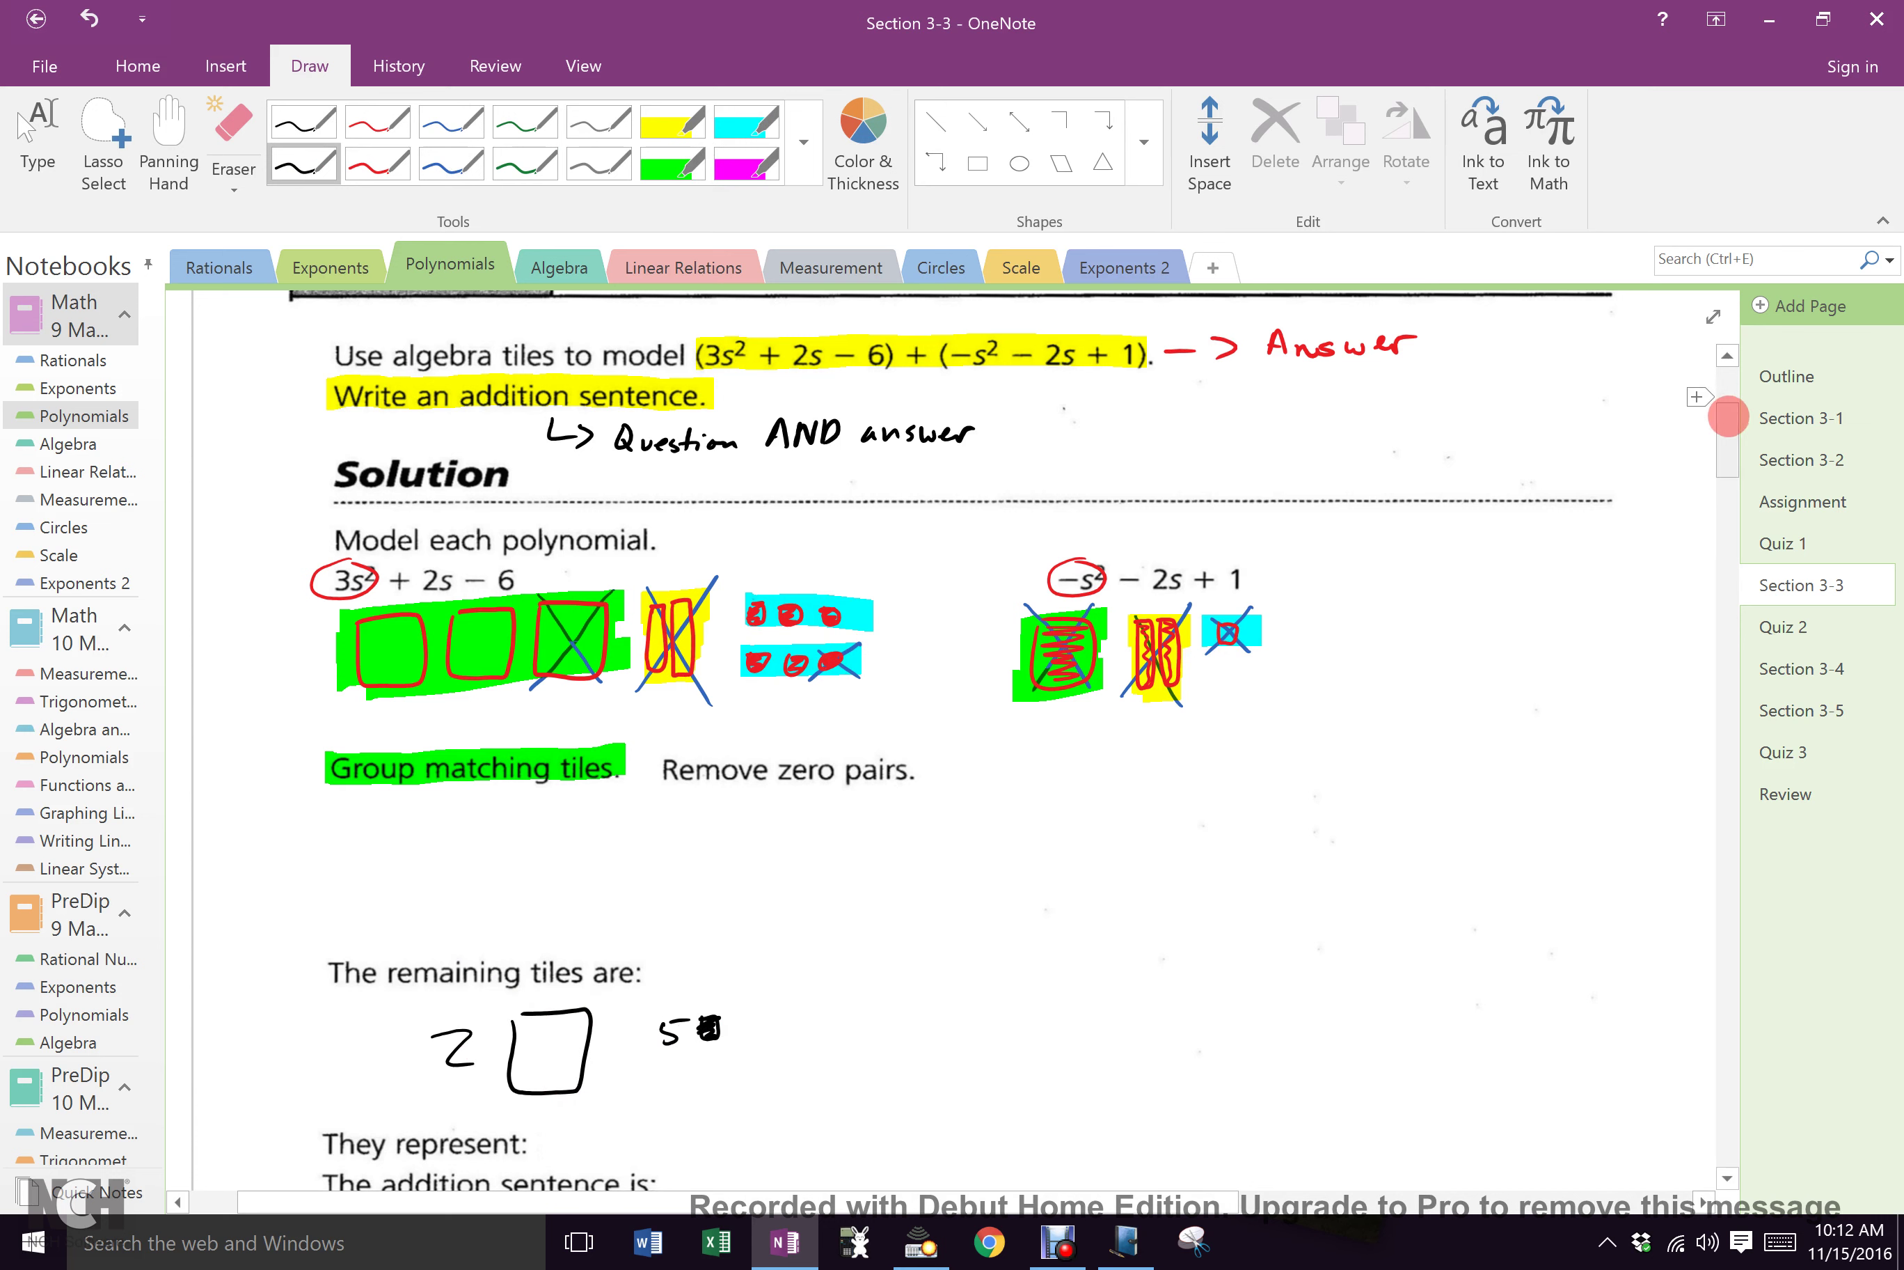
Step: Write 2x² − 5 after 'They represent:' in black ink
drag(1723, 414, 1727, 449)
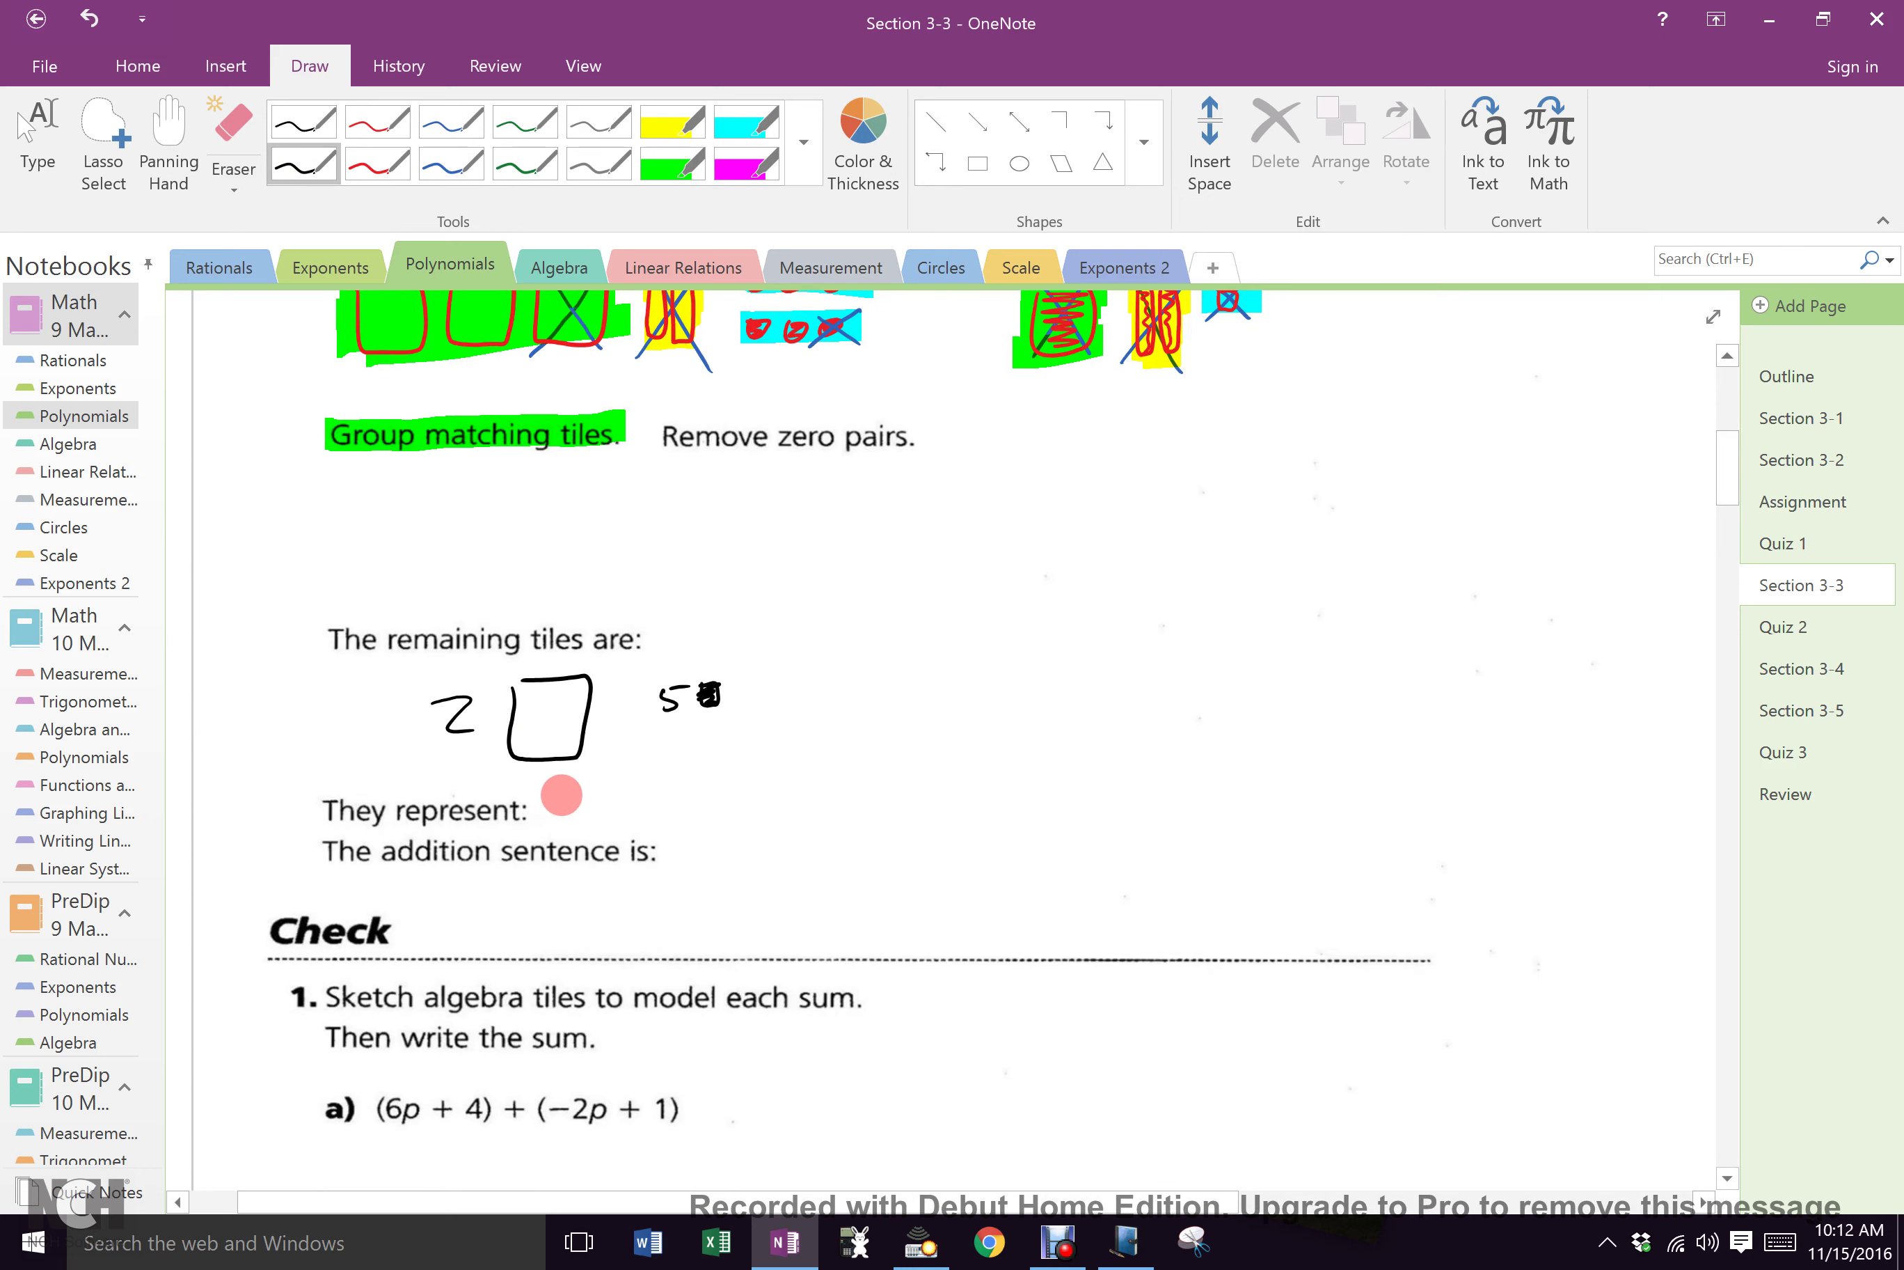
drag(550, 788, 578, 807)
mouse_move(587, 796)
mouse_down()
mouse_move(605, 810)
mouse_move(629, 788)
mouse_up()
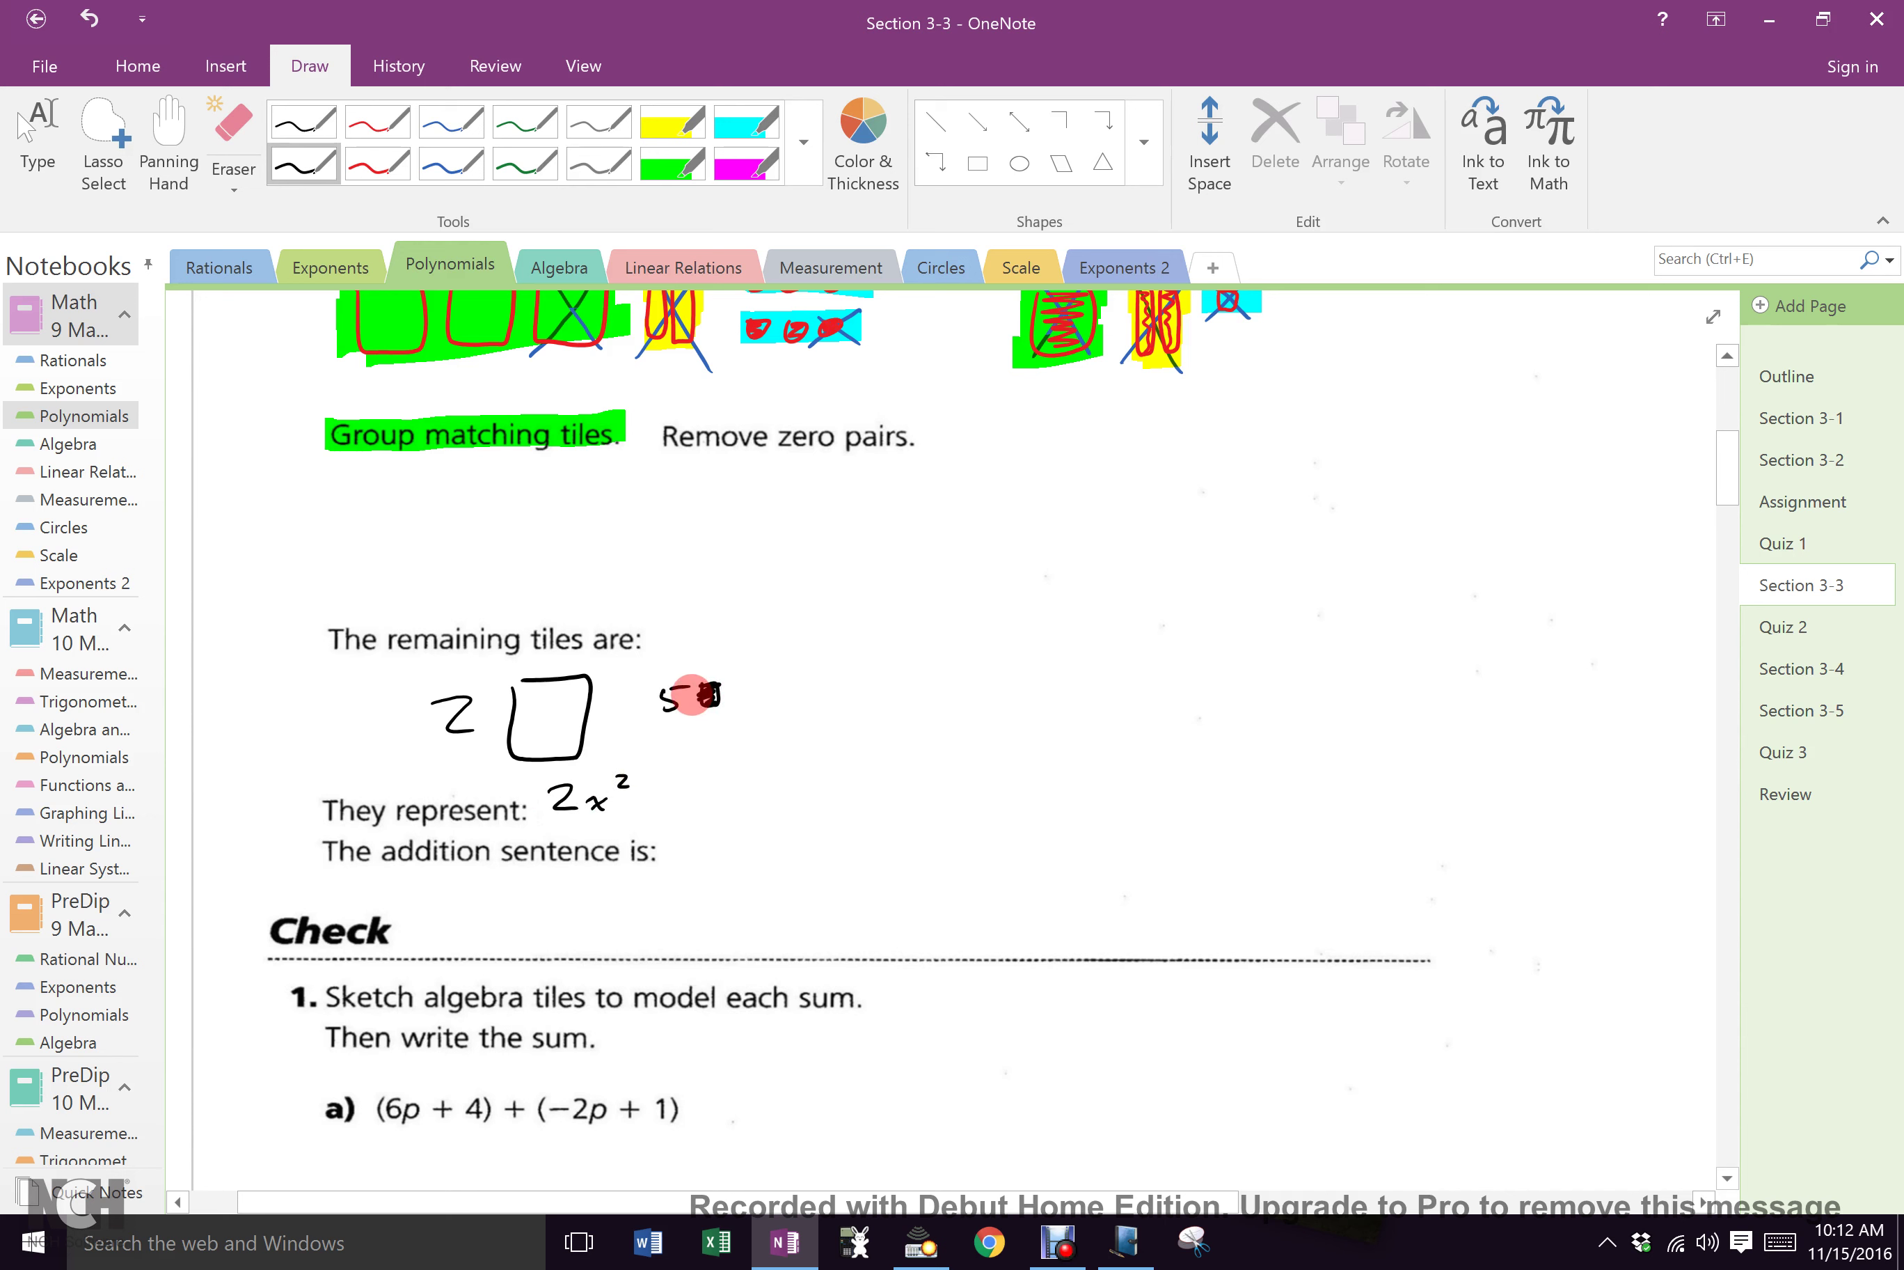
drag(655, 791, 741, 764)
Step: Scroll back to the question and begin writing the addition sentence
click(1726, 424)
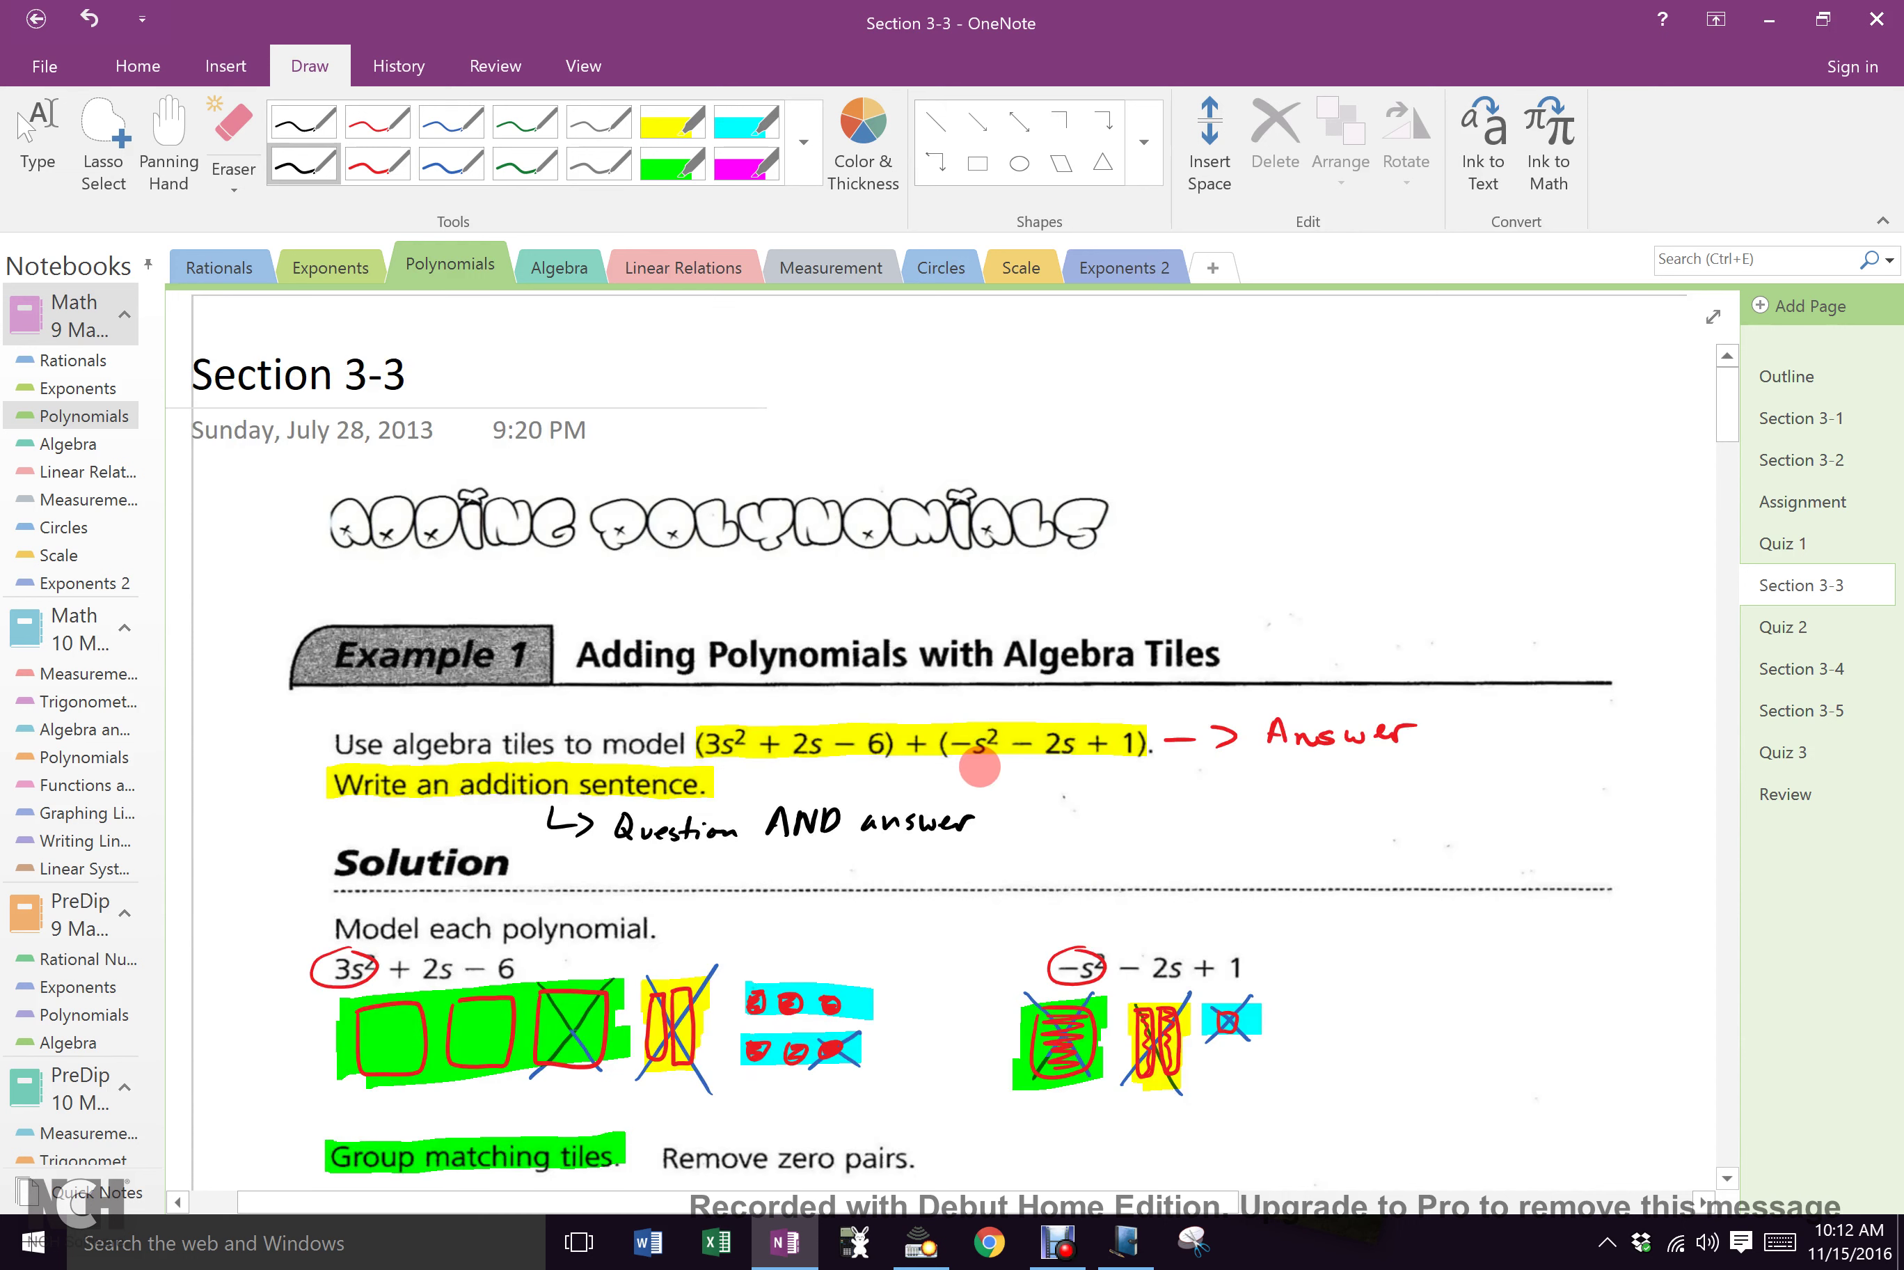
drag(1726, 386, 1730, 460)
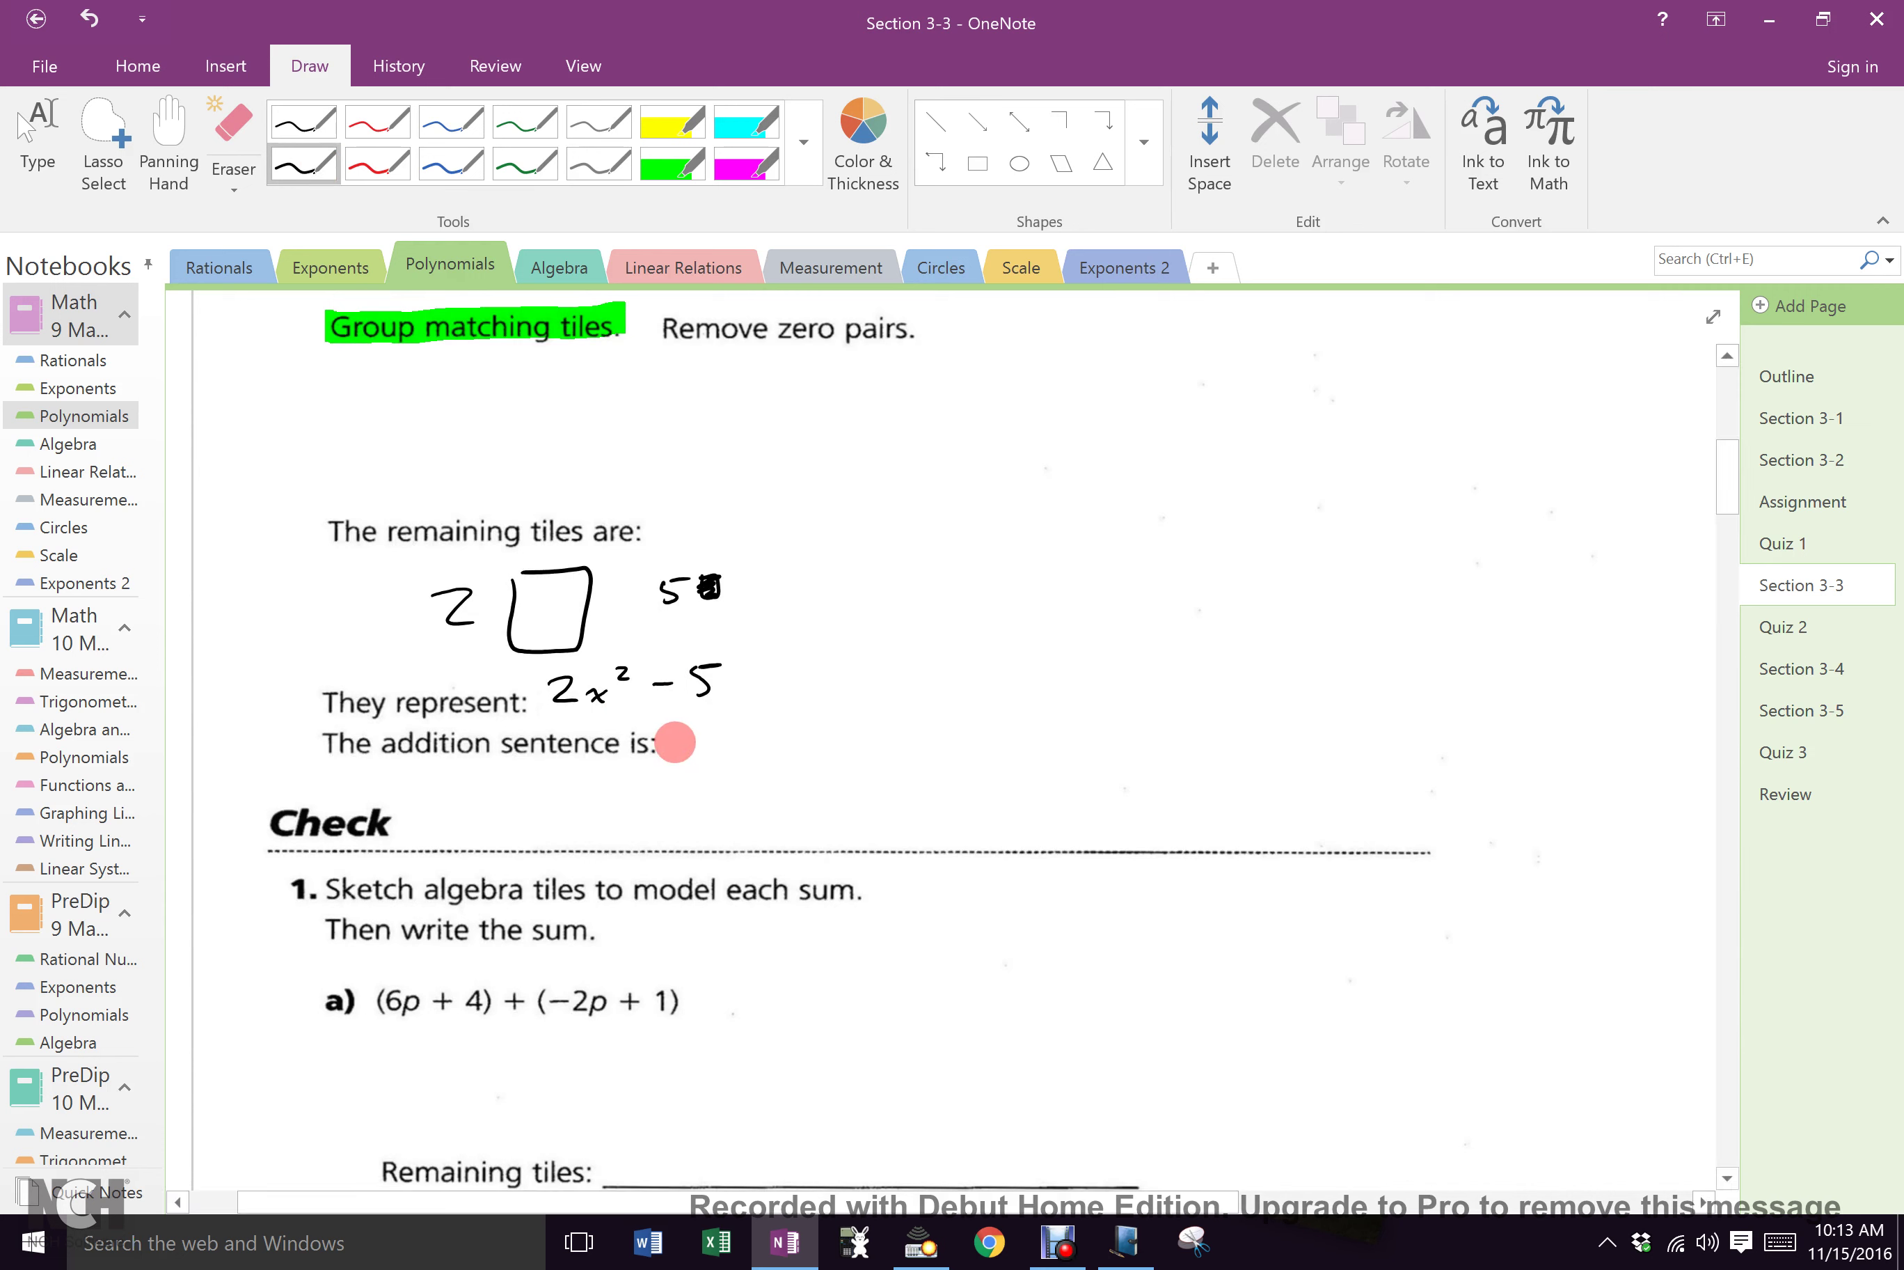
mouse_move(701, 727)
mouse_down()
mouse_move(762, 744)
mouse_move(1067, 721)
mouse_up()
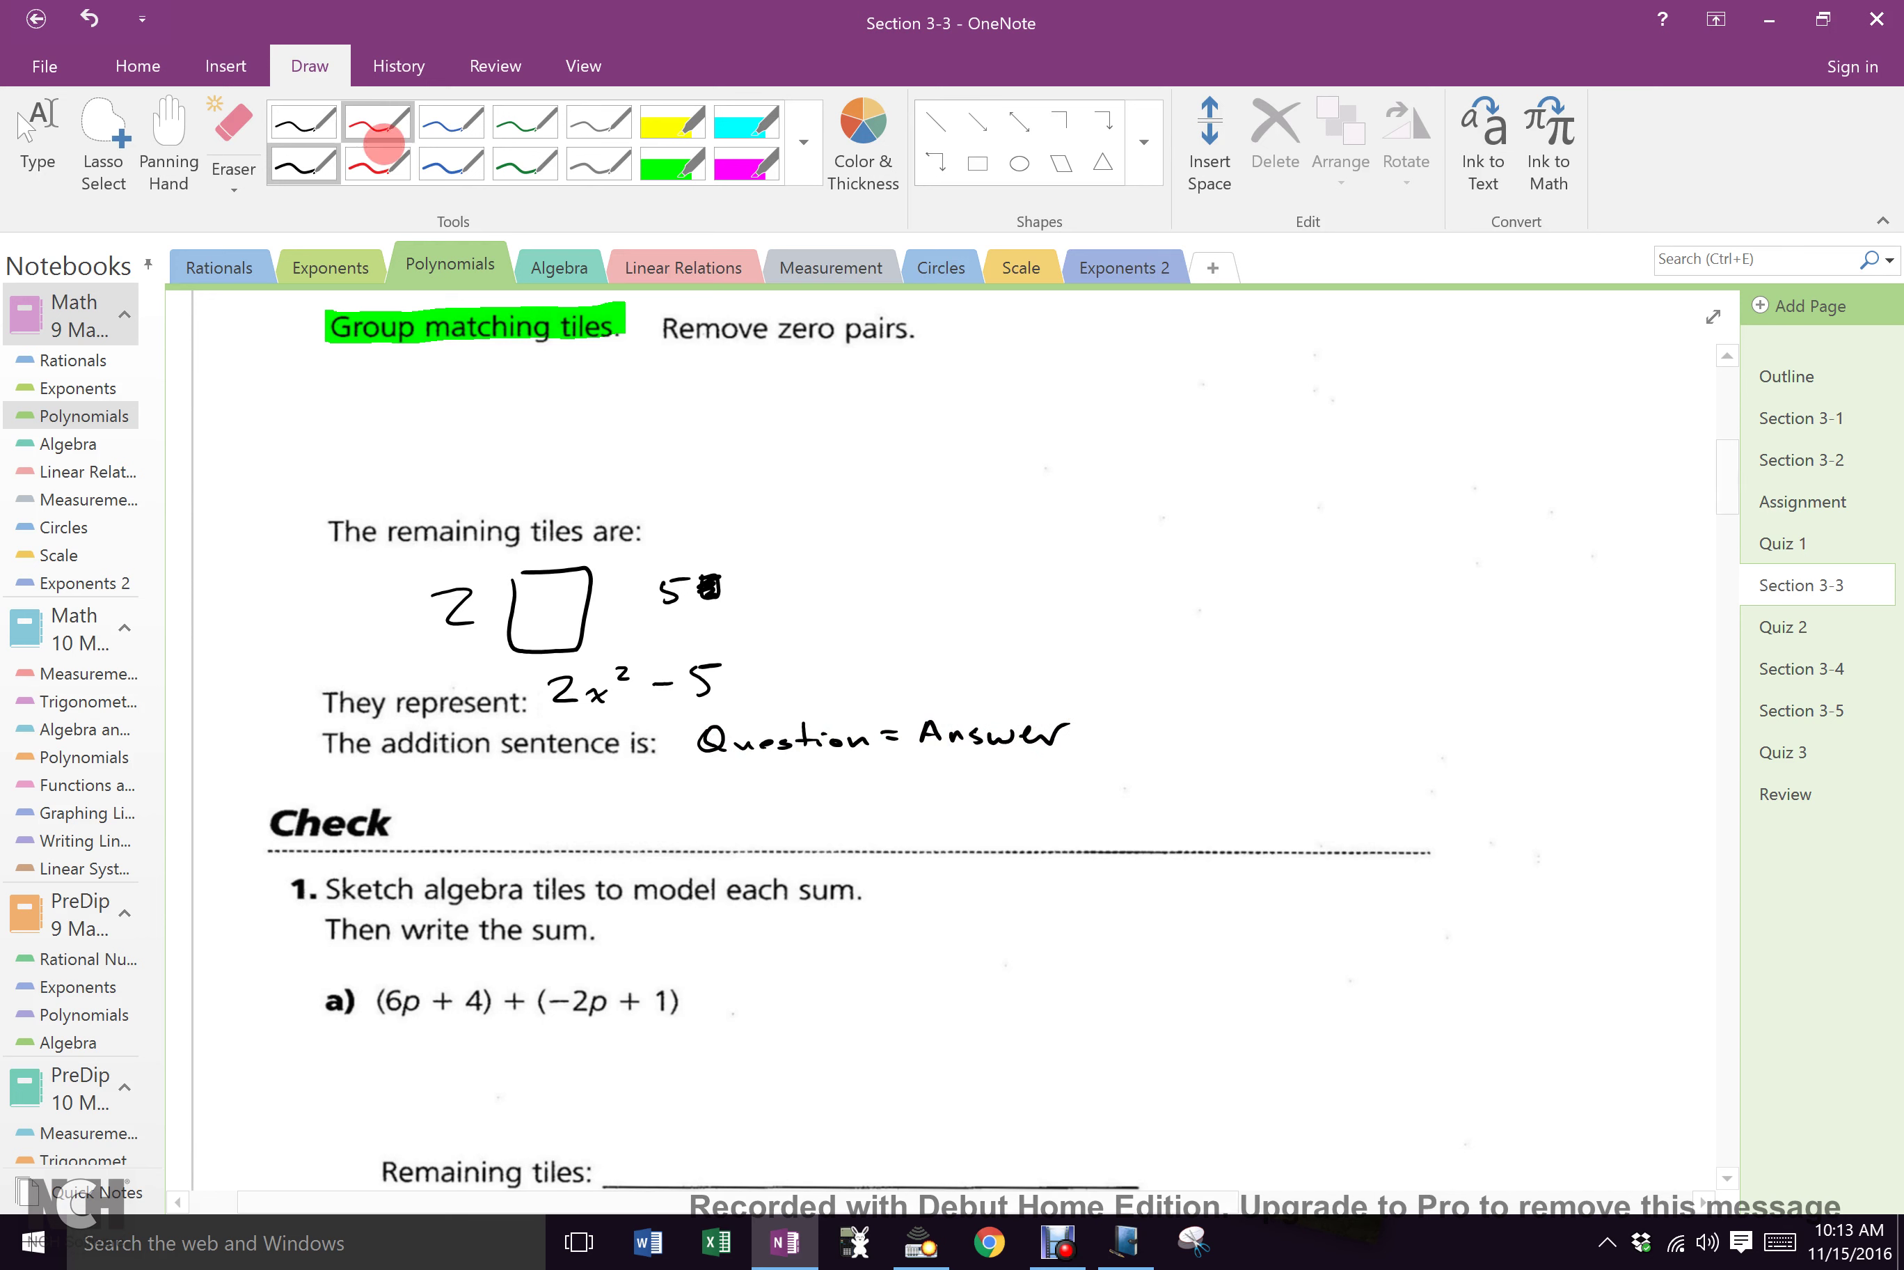
Step: Begin the red addition sentence above Check with 3s² + 2s
click(377, 160)
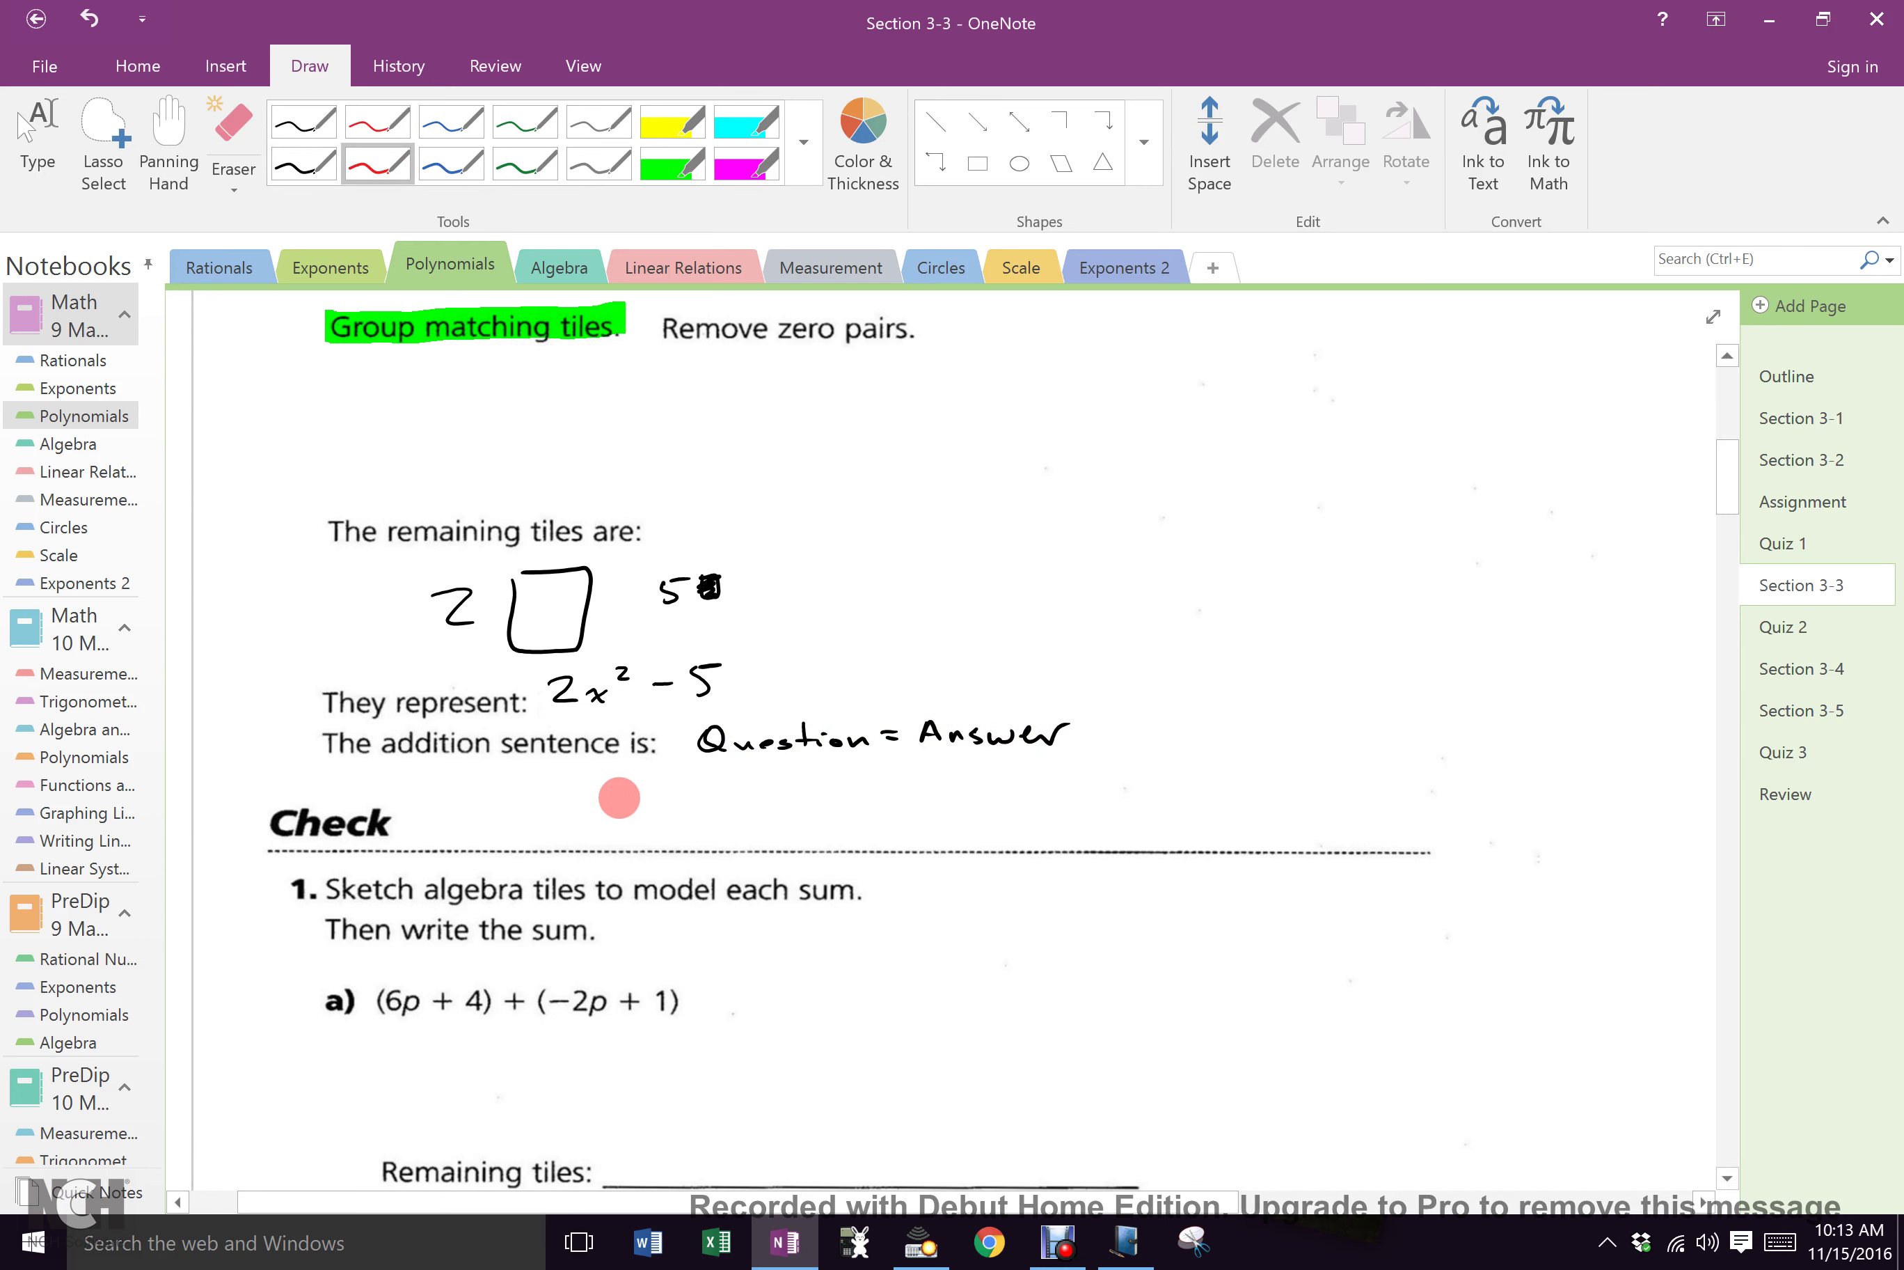
mouse_move(604, 788)
mouse_down()
mouse_move(625, 806)
mouse_move(604, 821)
mouse_up()
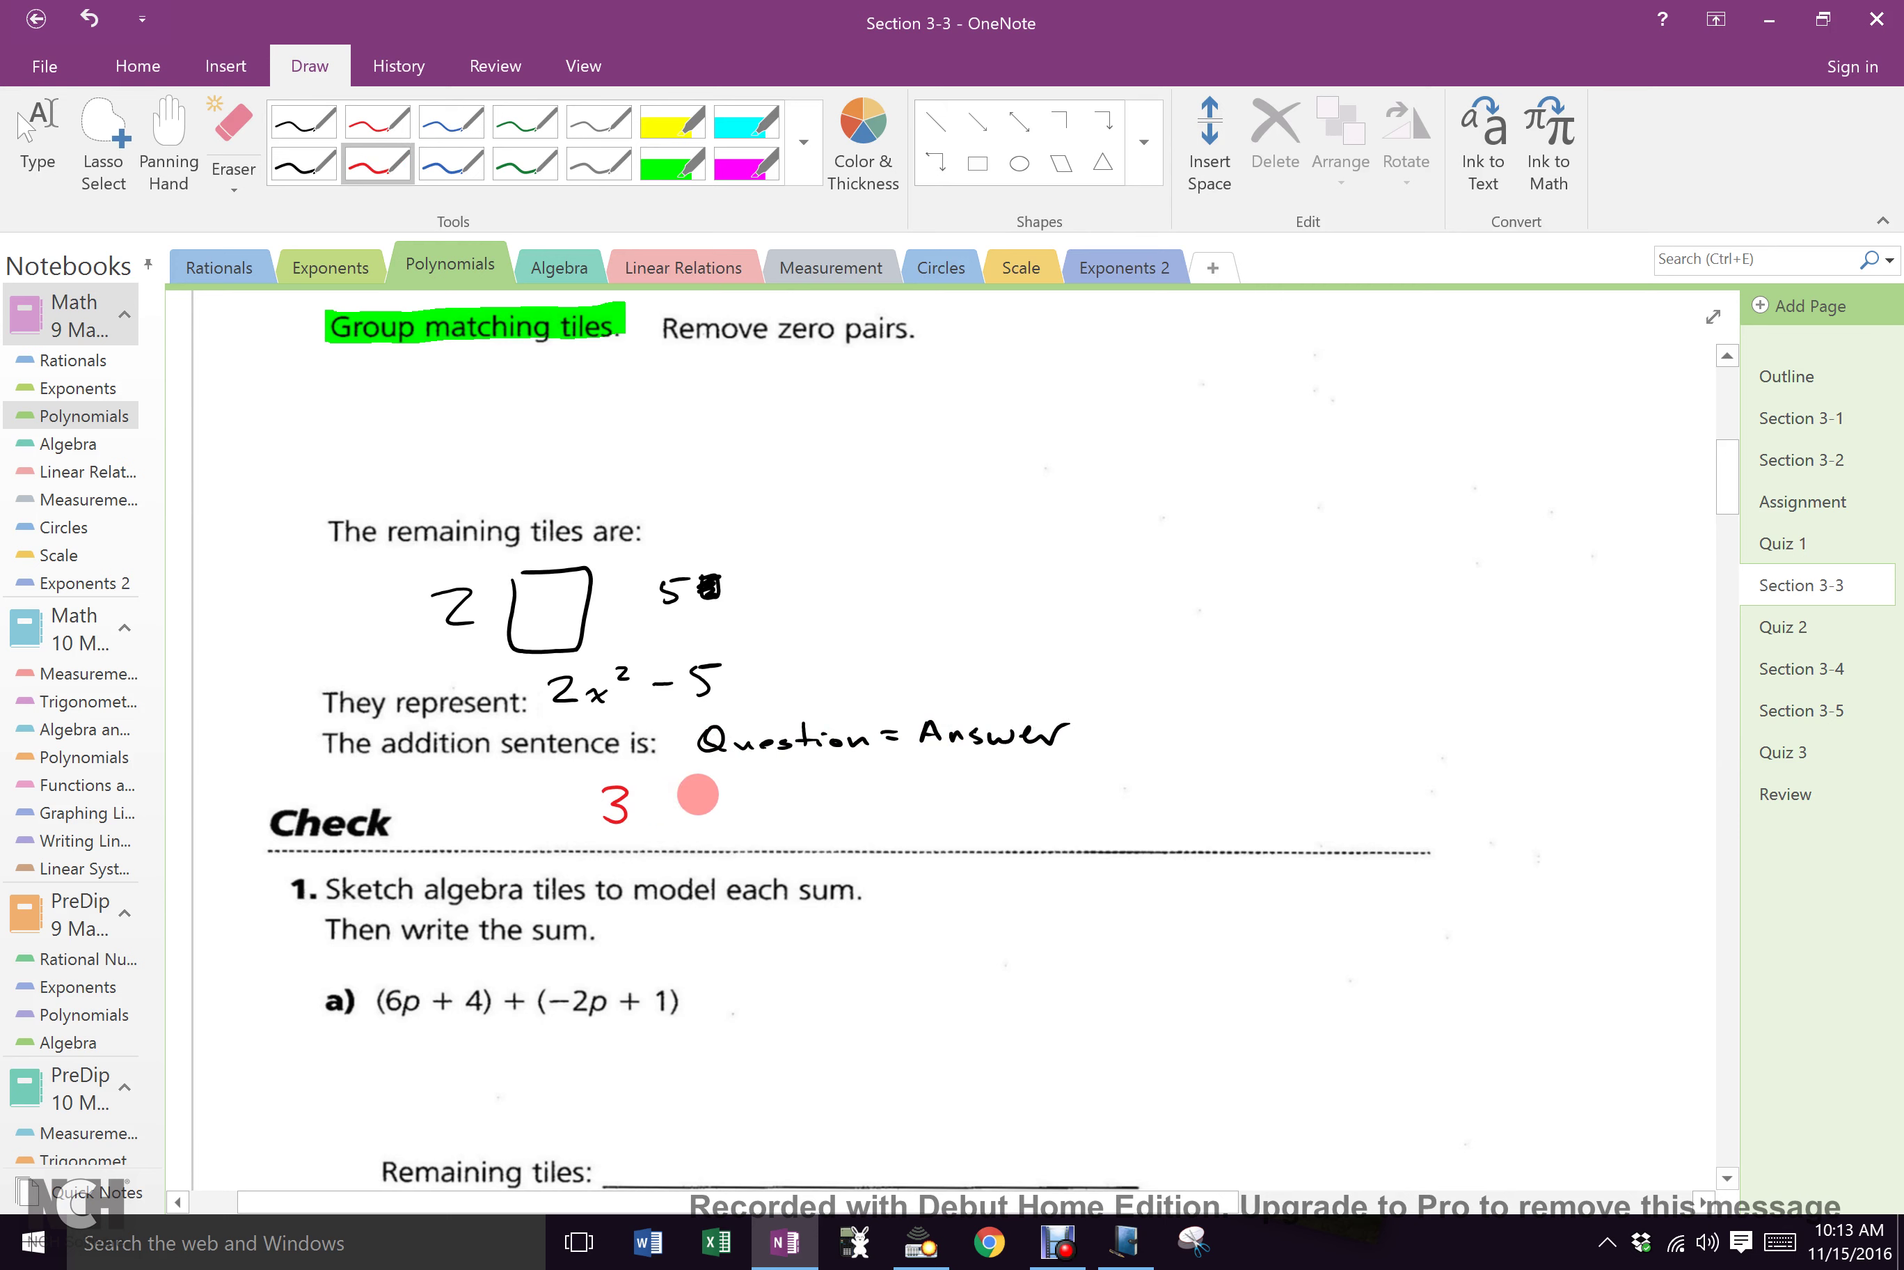
mouse_move(1734, 476)
mouse_down()
mouse_move(1725, 426)
mouse_move(1729, 499)
mouse_up()
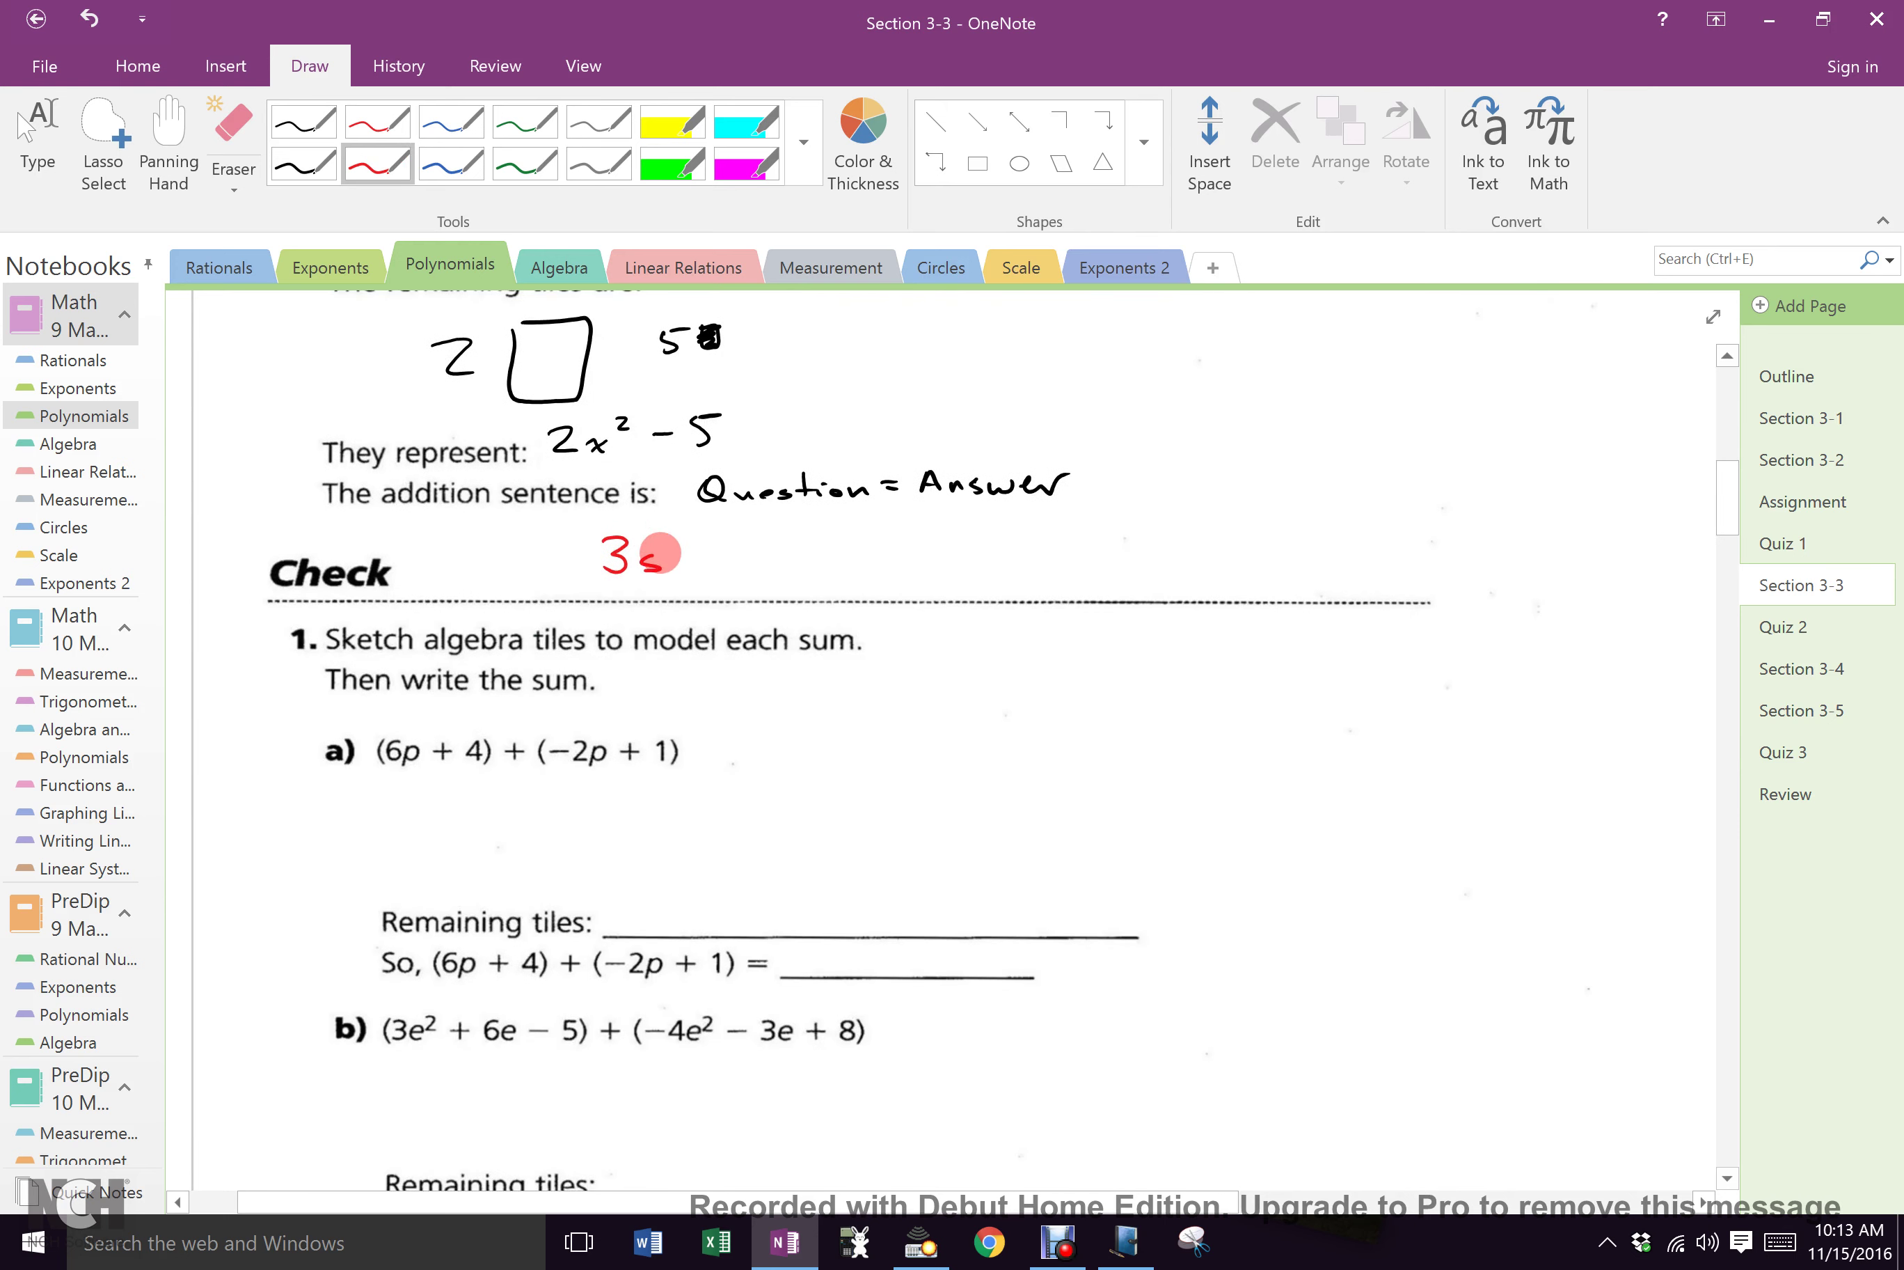
drag(672, 538, 688, 549)
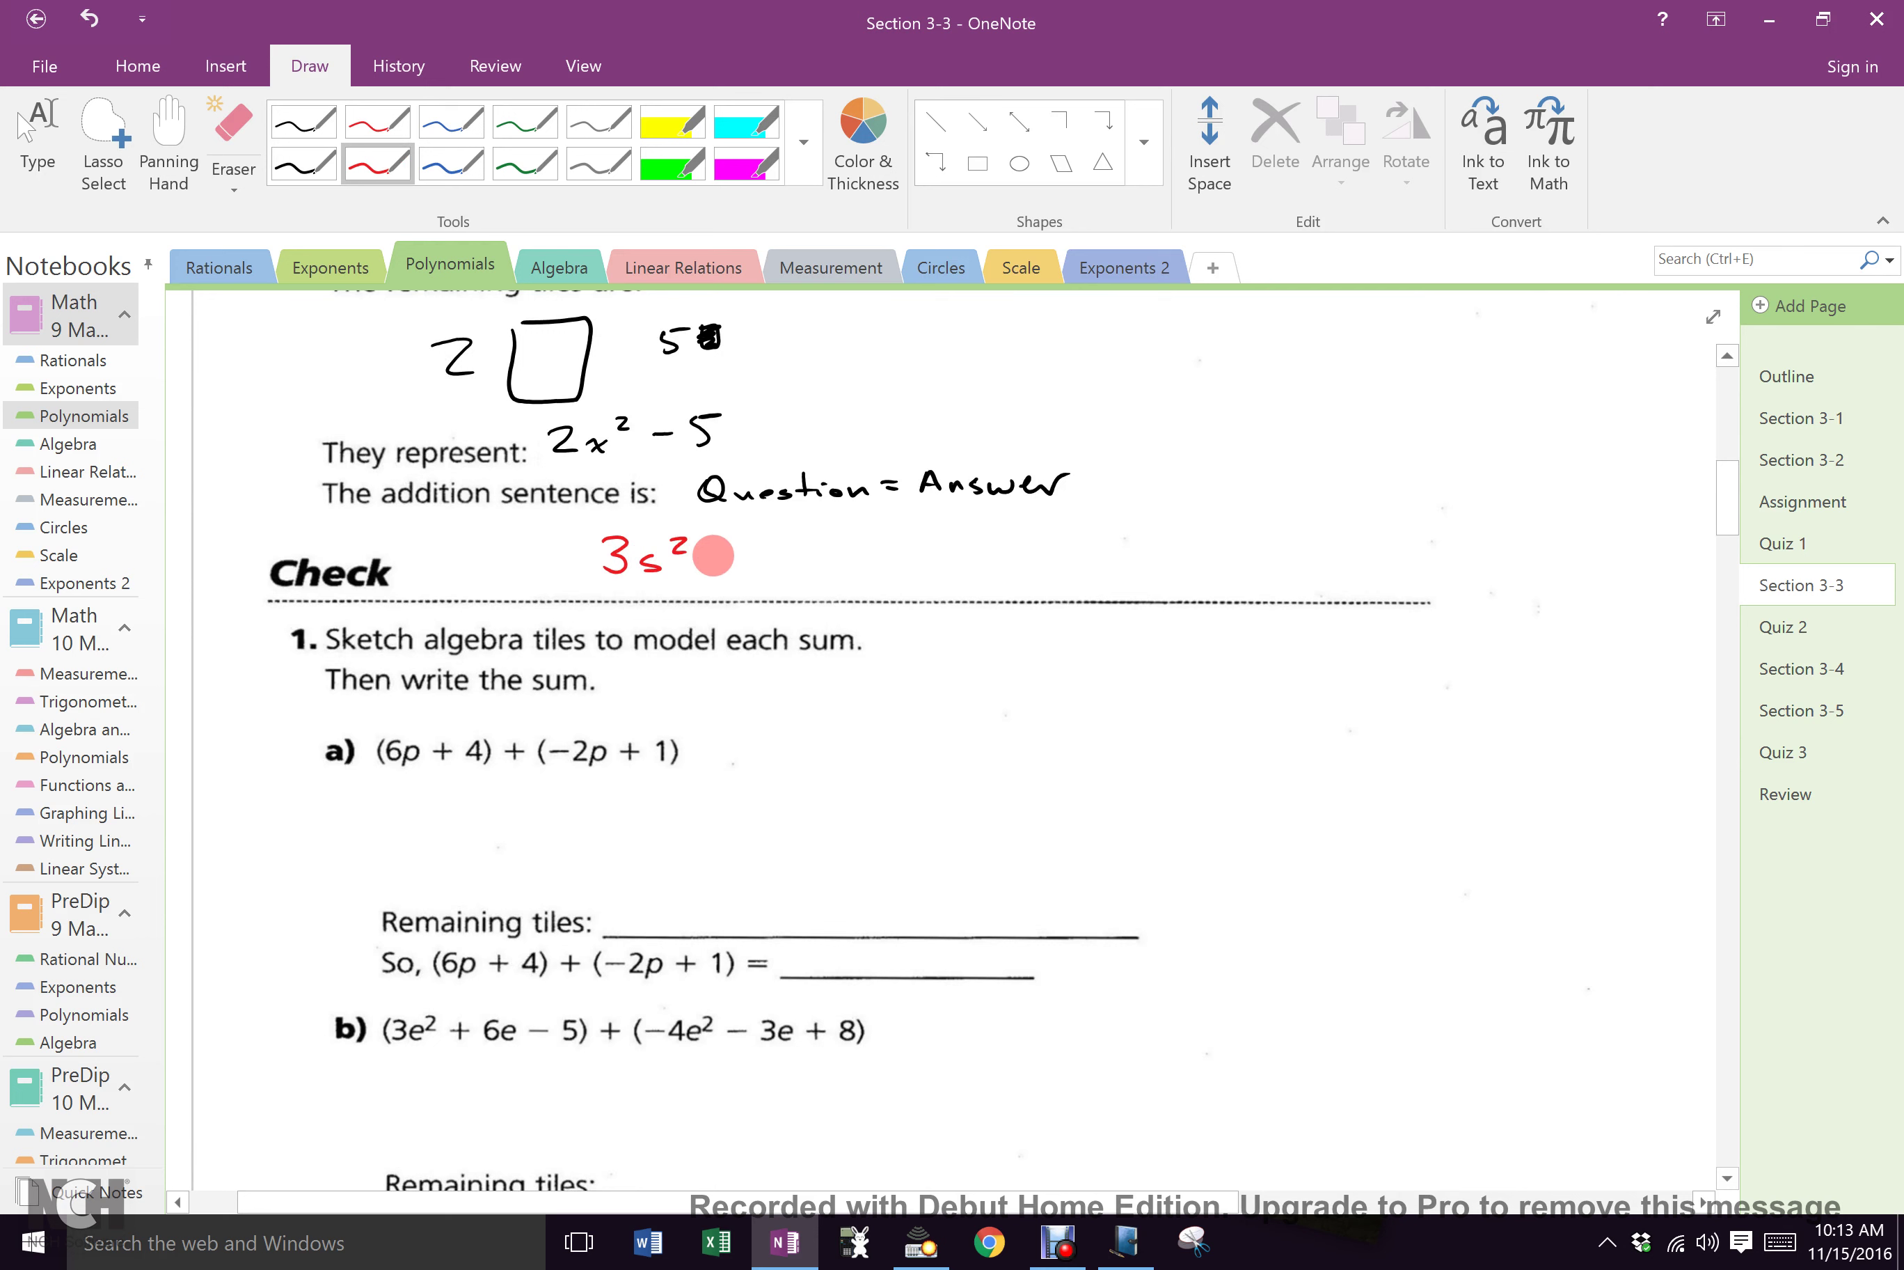
drag(710, 560, 711, 570)
mouse_move(735, 547)
mouse_down()
mouse_move(758, 571)
mouse_move(856, 571)
mouse_up()
Step: Complete the red sentence as (3s²+2s−6)+(−s²−2s+1) = 2x²−5
drag(591, 531, 584, 573)
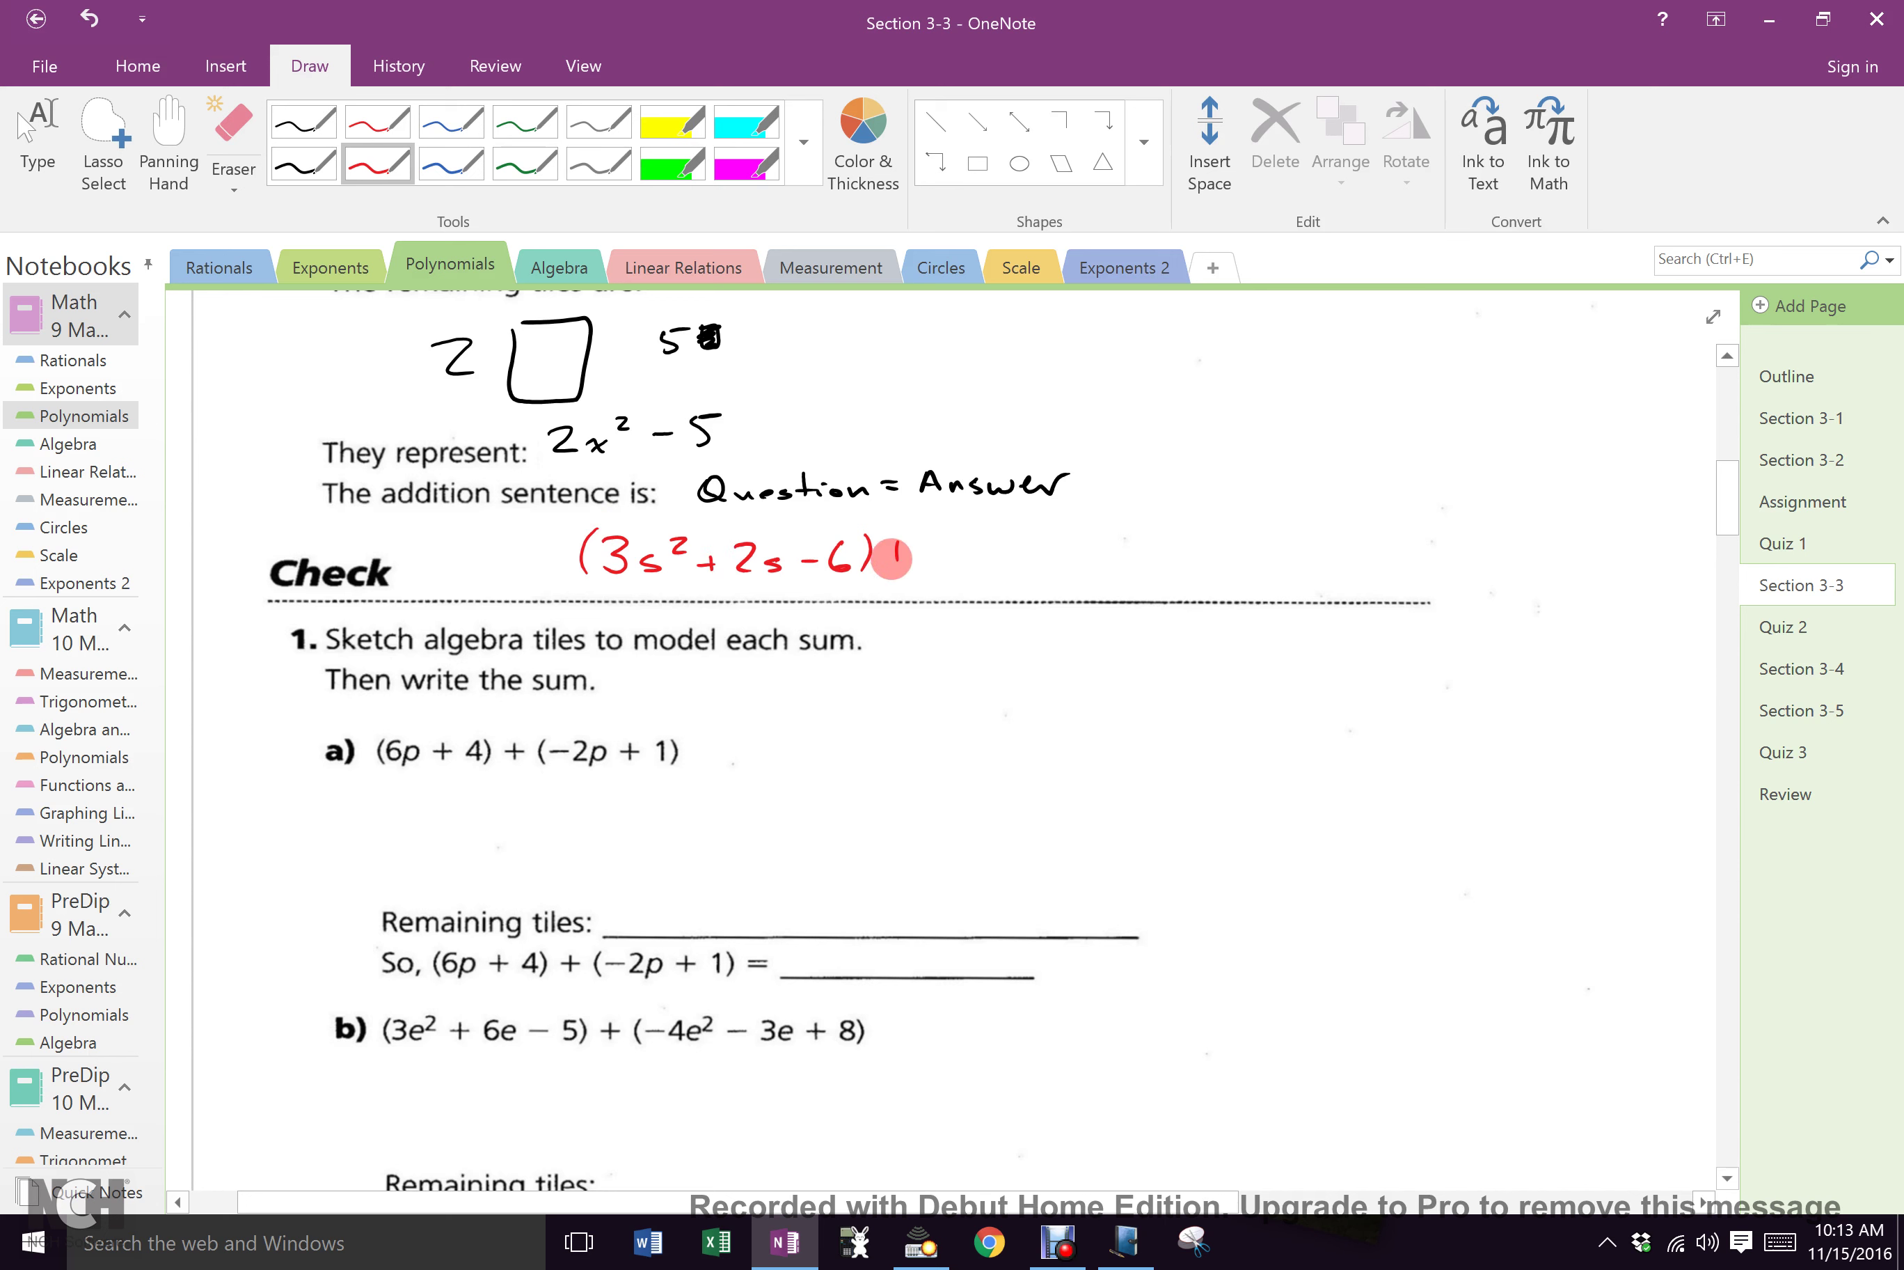
drag(885, 553, 903, 553)
mouse_move(895, 543)
mouse_down()
mouse_move(895, 565)
mouse_move(939, 576)
mouse_move(1030, 543)
mouse_move(1197, 571)
mouse_move(1248, 538)
mouse_move(1322, 560)
mouse_up()
mouse_move(1327, 538)
mouse_down()
mouse_move(1312, 560)
mouse_move(1348, 537)
mouse_move(1403, 542)
mouse_move(1398, 564)
mouse_up()
drag(1405, 528, 1431, 524)
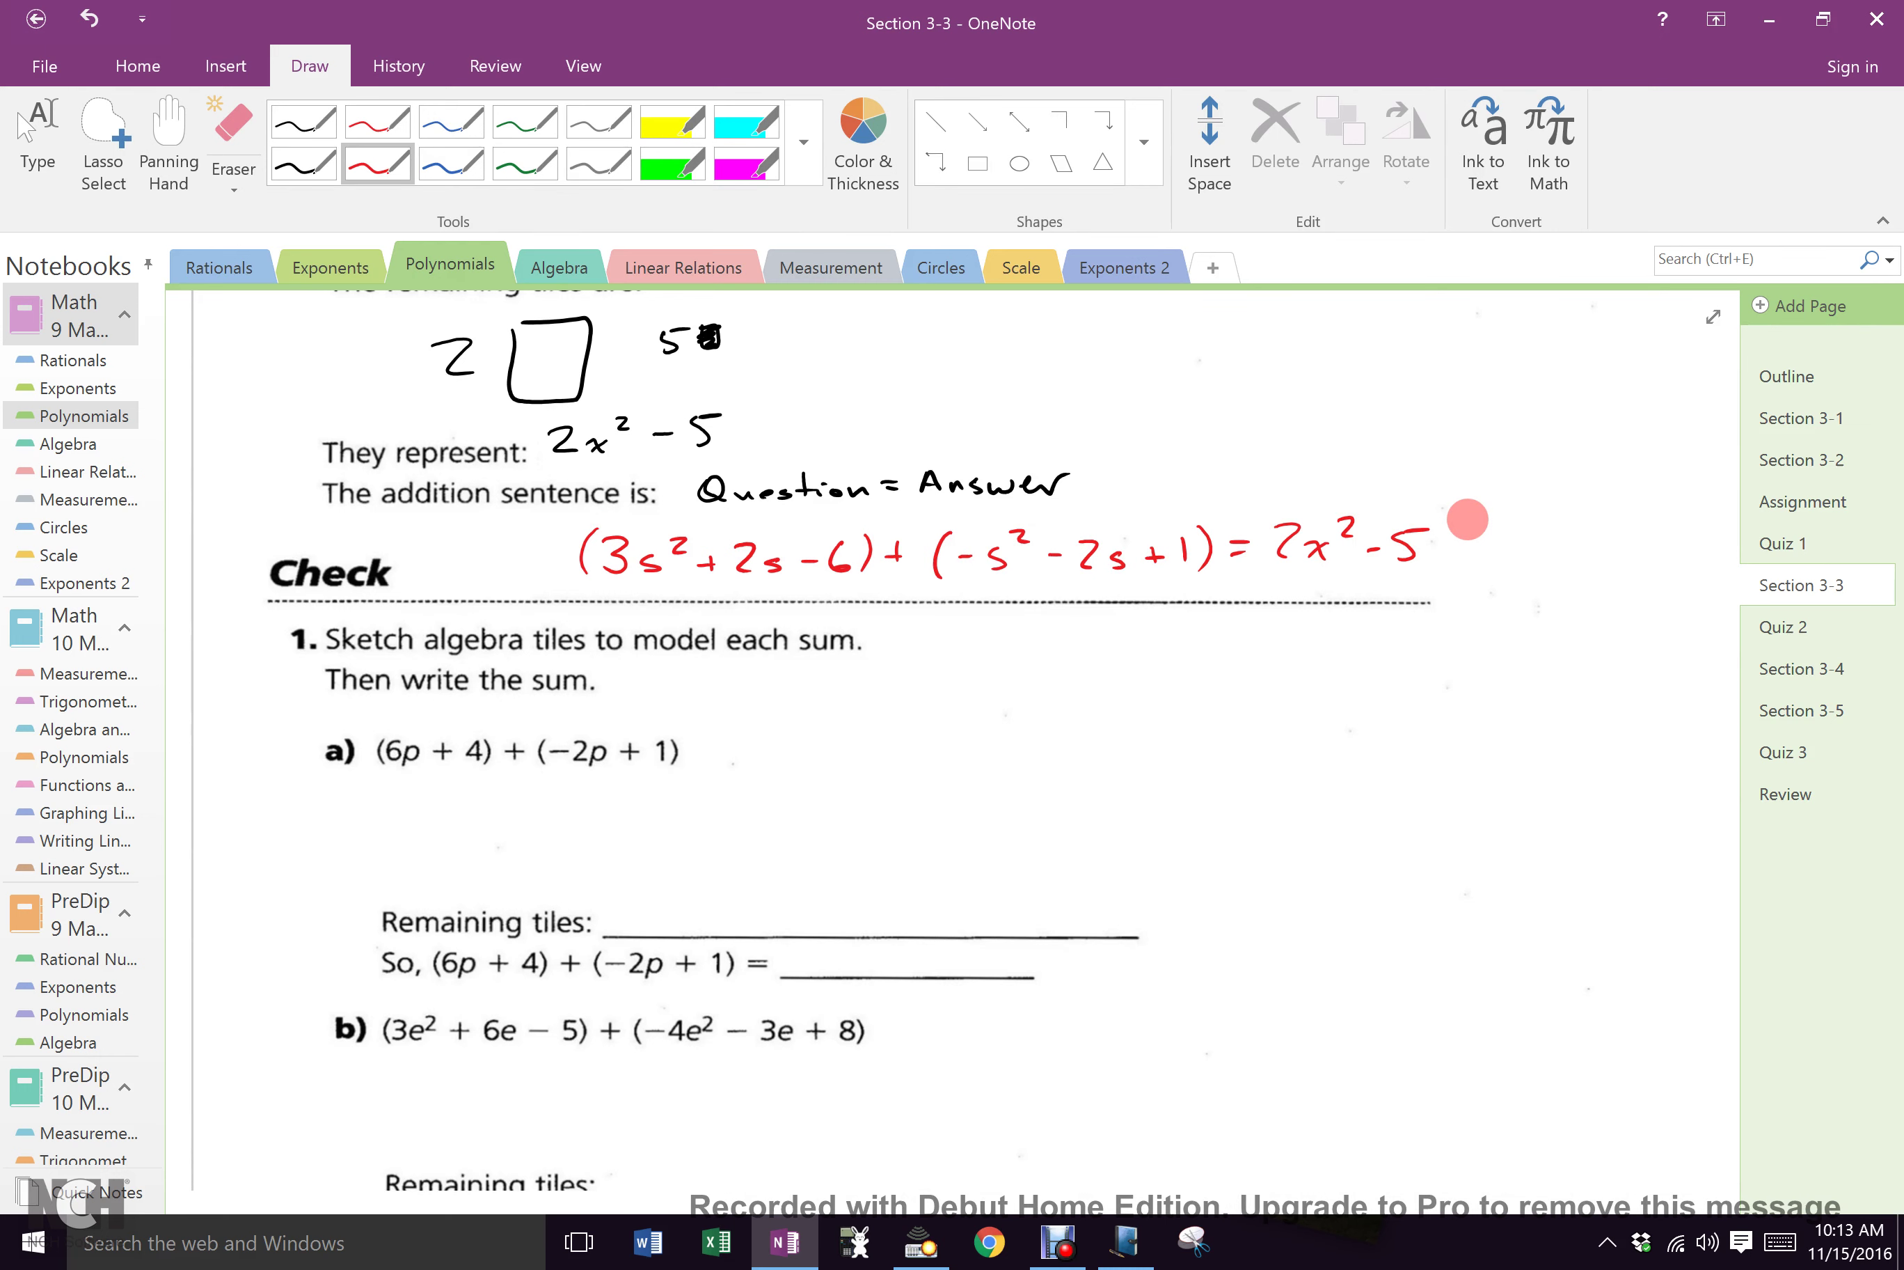
drag(1718, 497, 1722, 418)
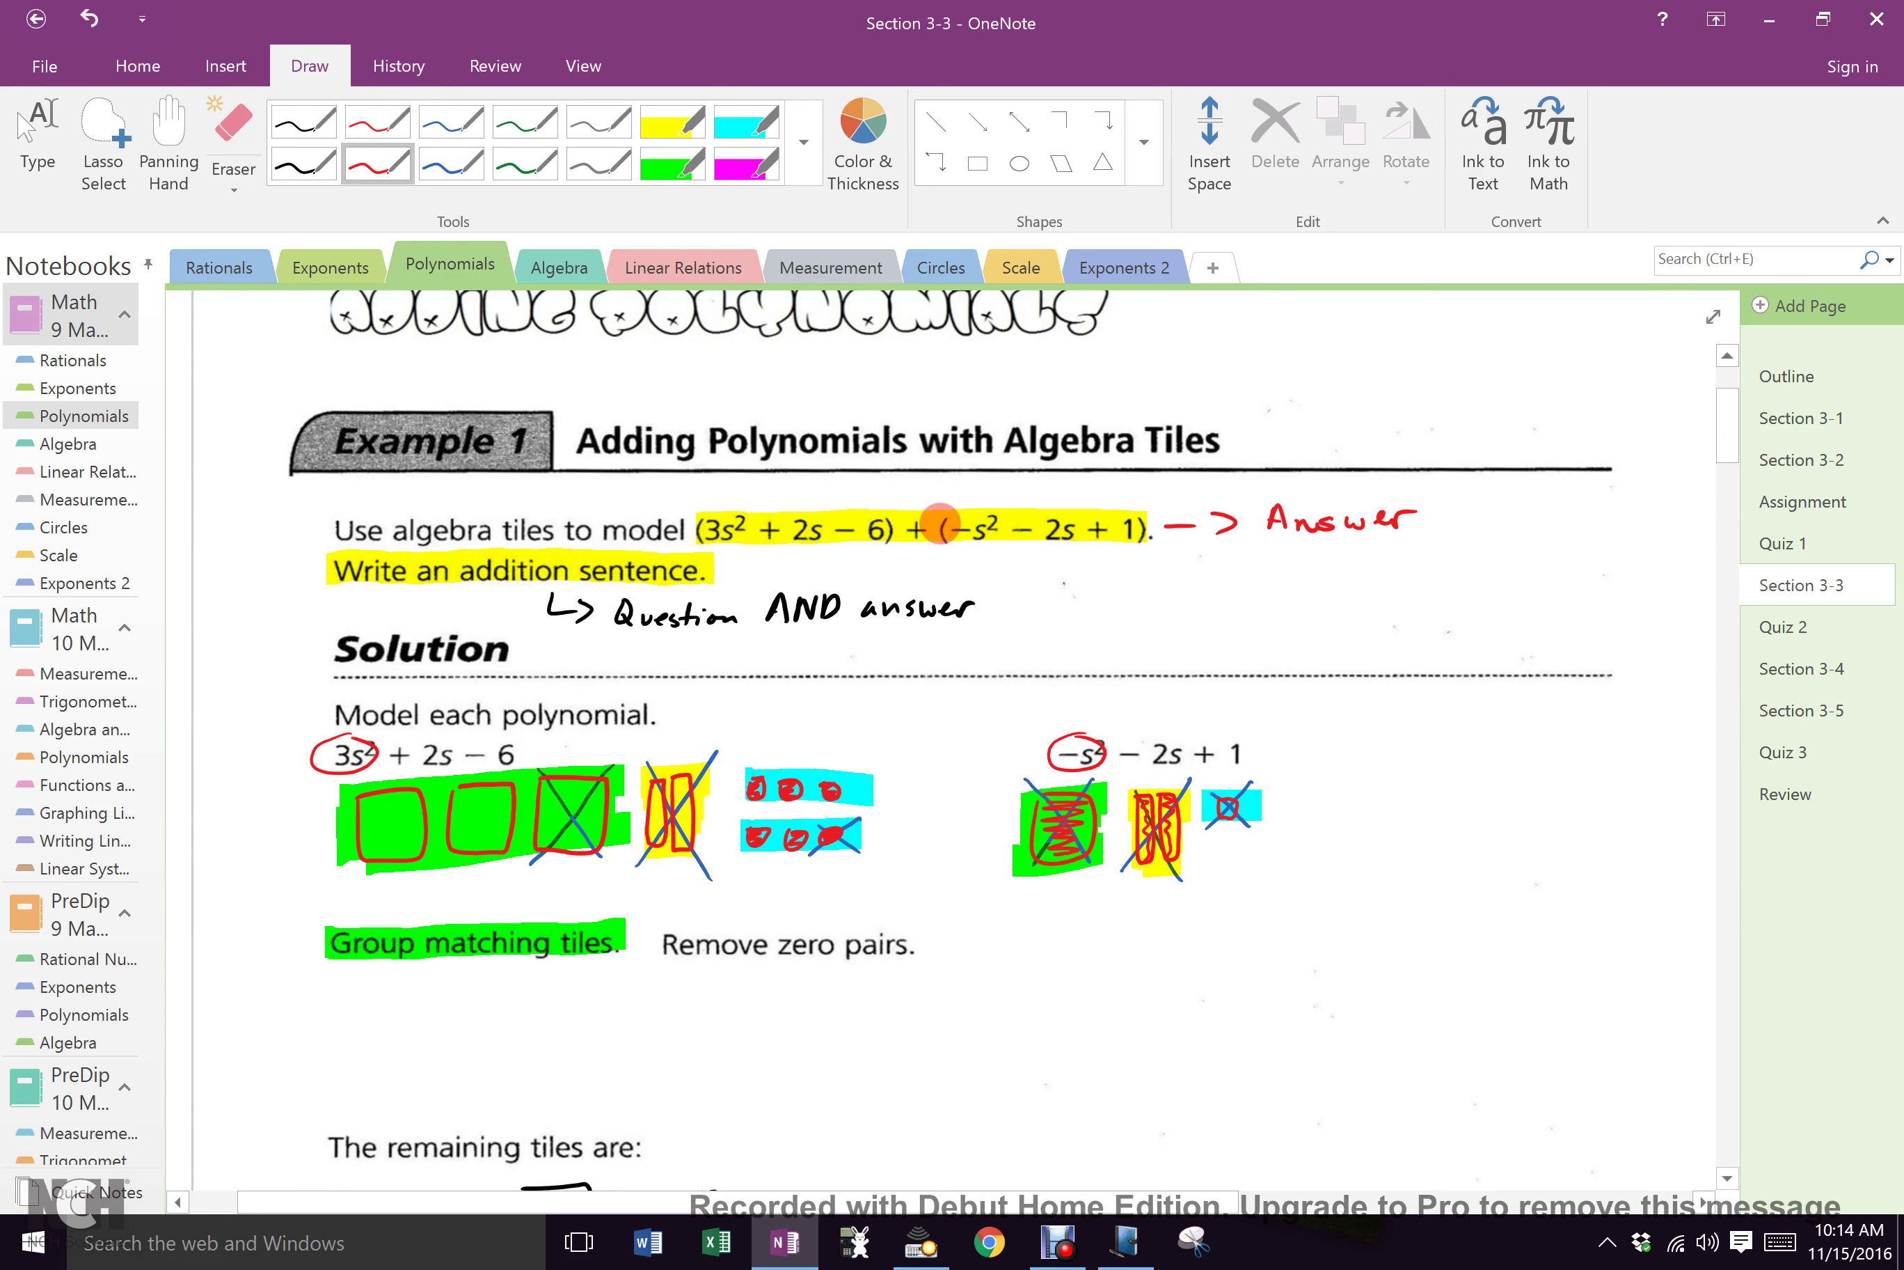
drag(1723, 420, 1710, 498)
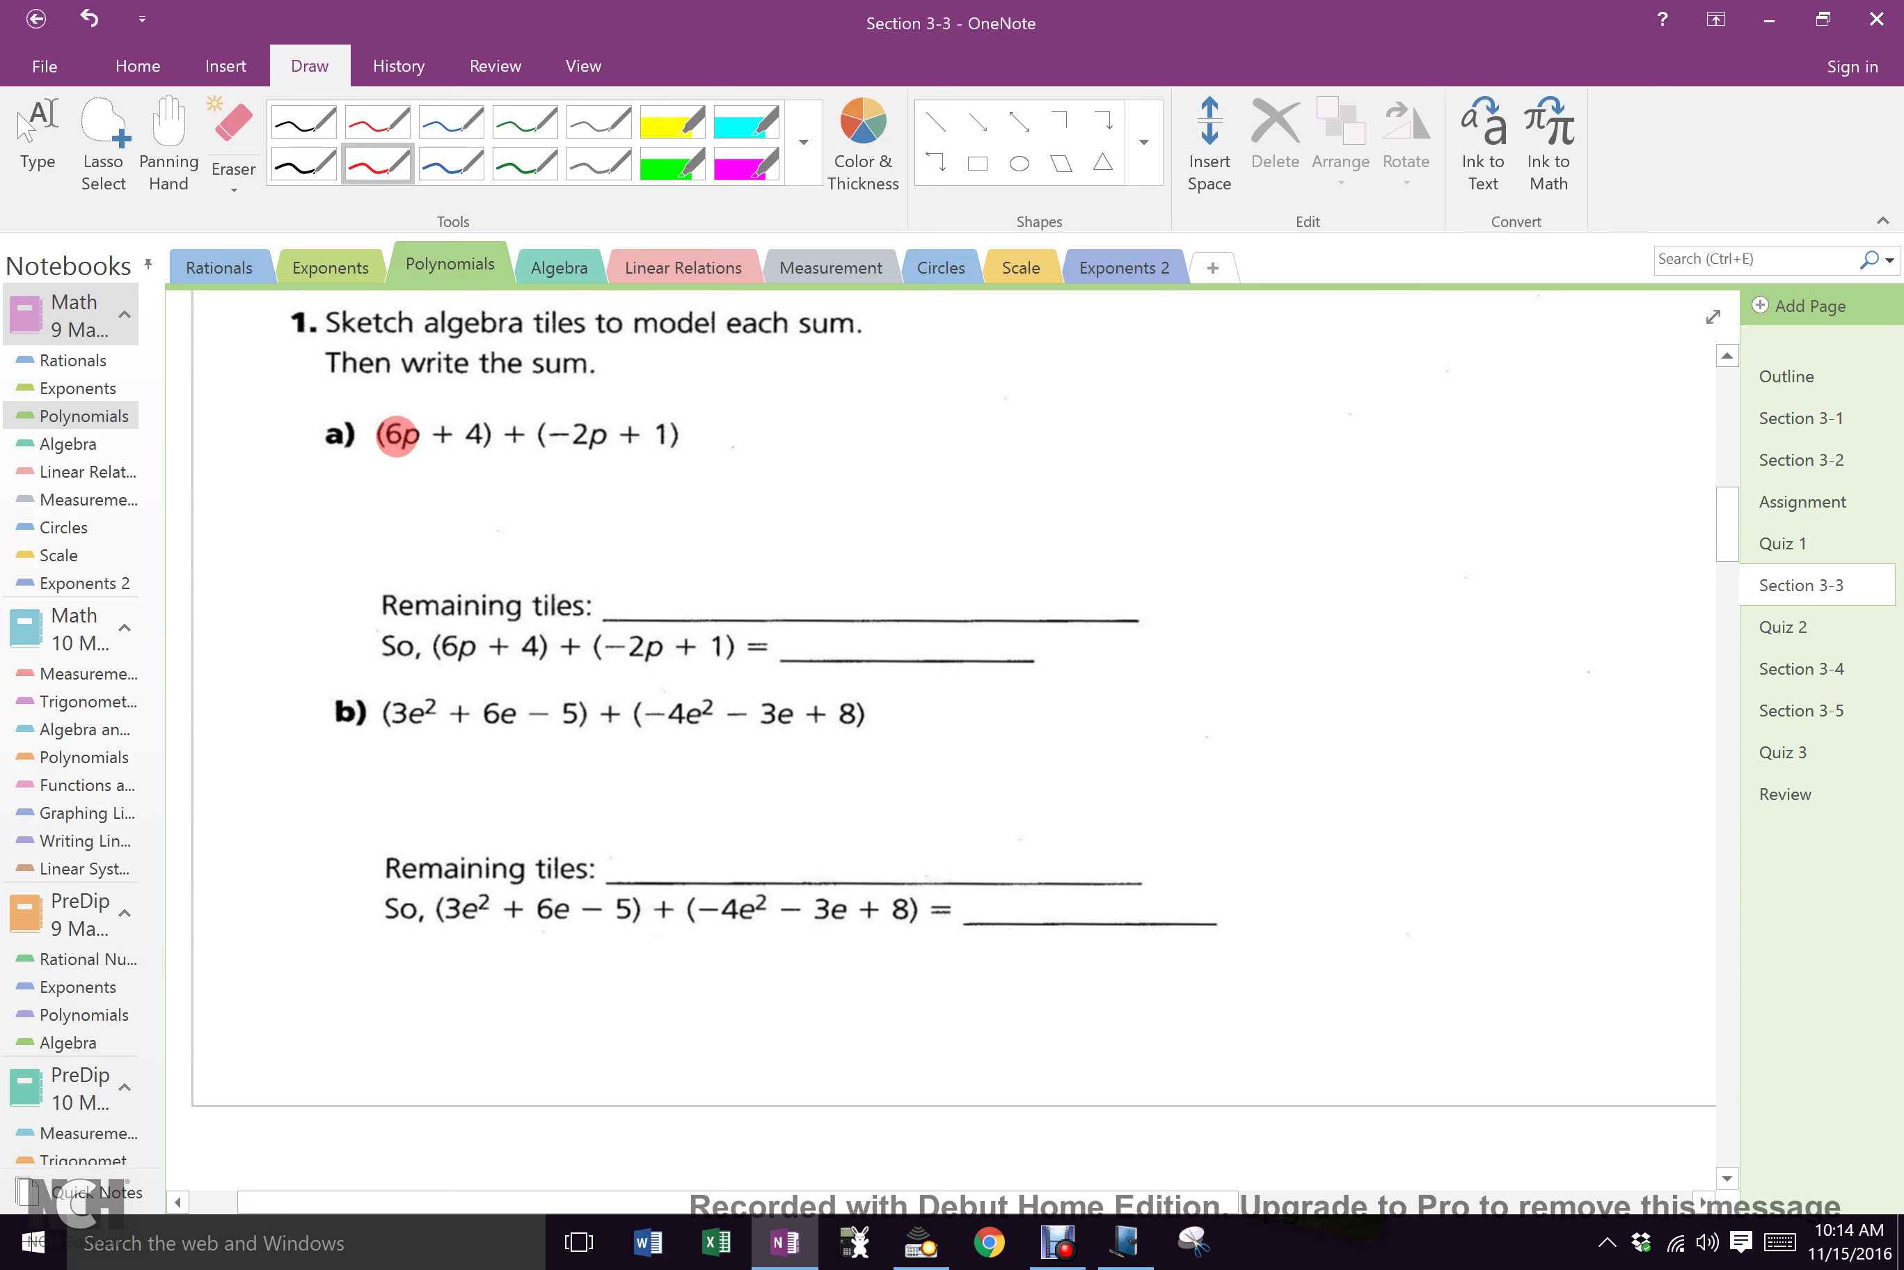
Step: Sketch red tiles for 6p and 4, then blue tiles for −2p and 1 under part a)
mouse_move(362, 481)
mouse_down()
mouse_move(352, 505)
mouse_move(383, 532)
mouse_move(397, 488)
mouse_move(375, 483)
mouse_up()
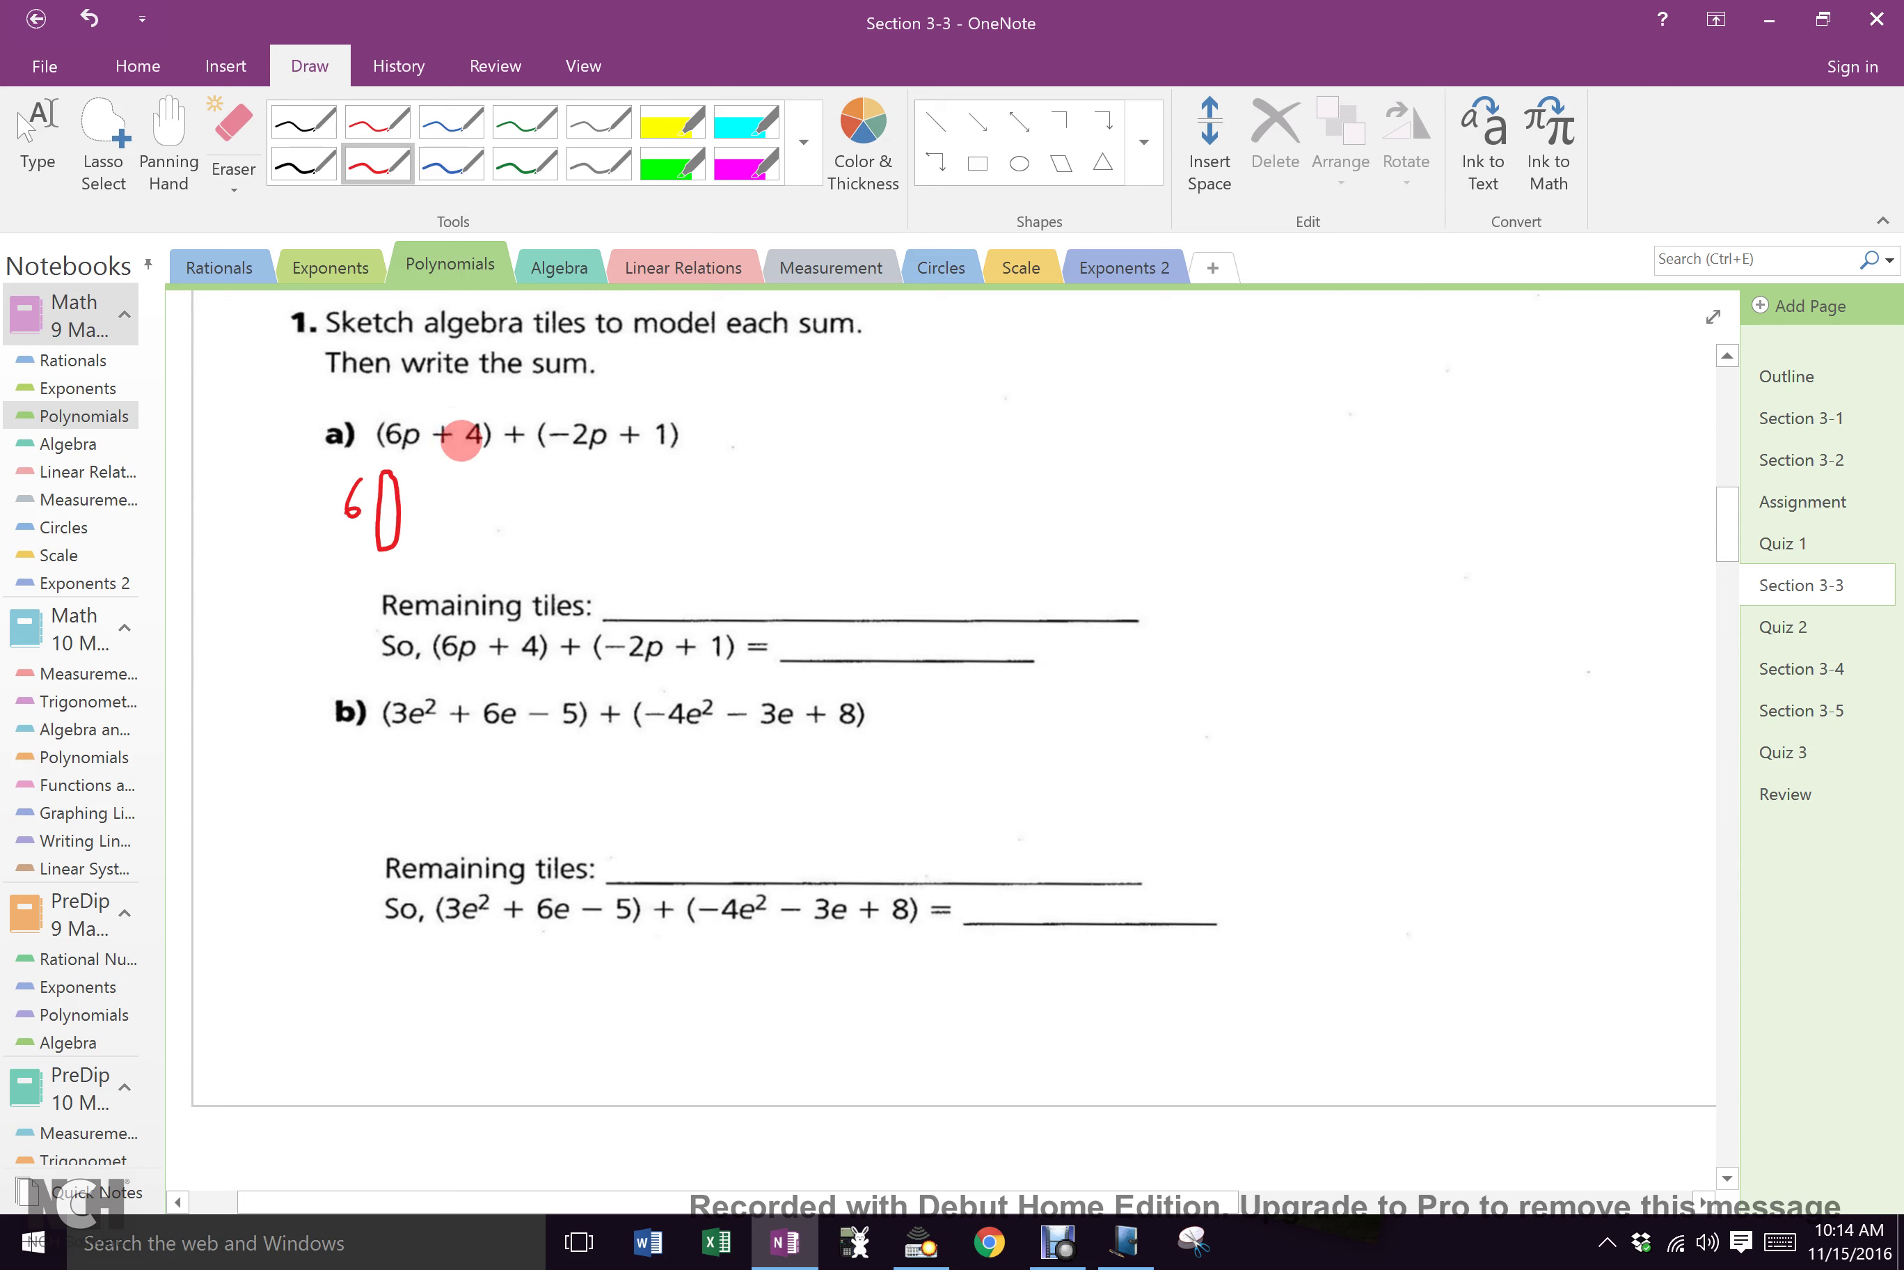
mouse_move(433, 491)
mouse_down()
mouse_move(442, 506)
mouse_move(473, 487)
mouse_move(458, 490)
mouse_up()
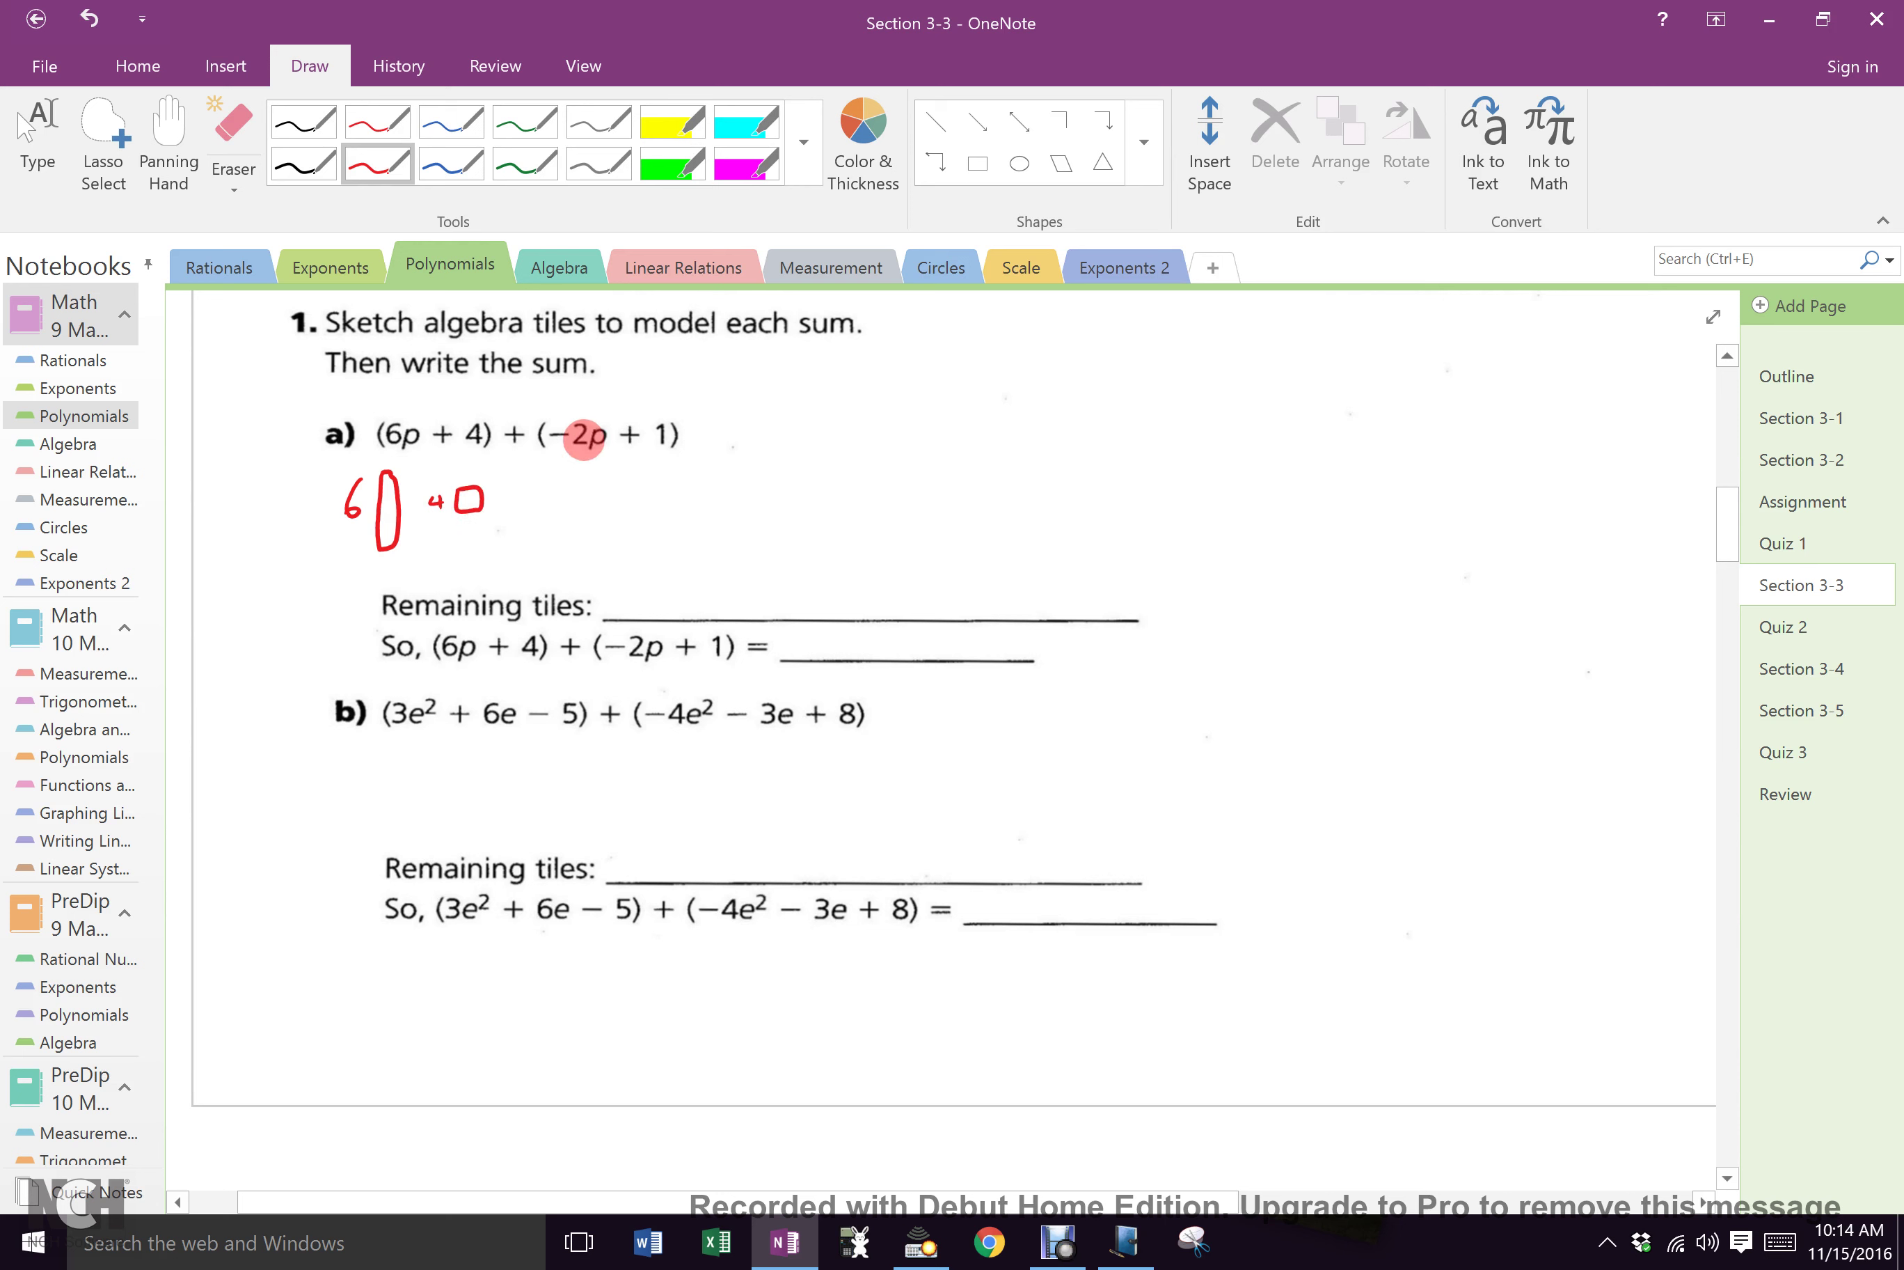
click(424, 163)
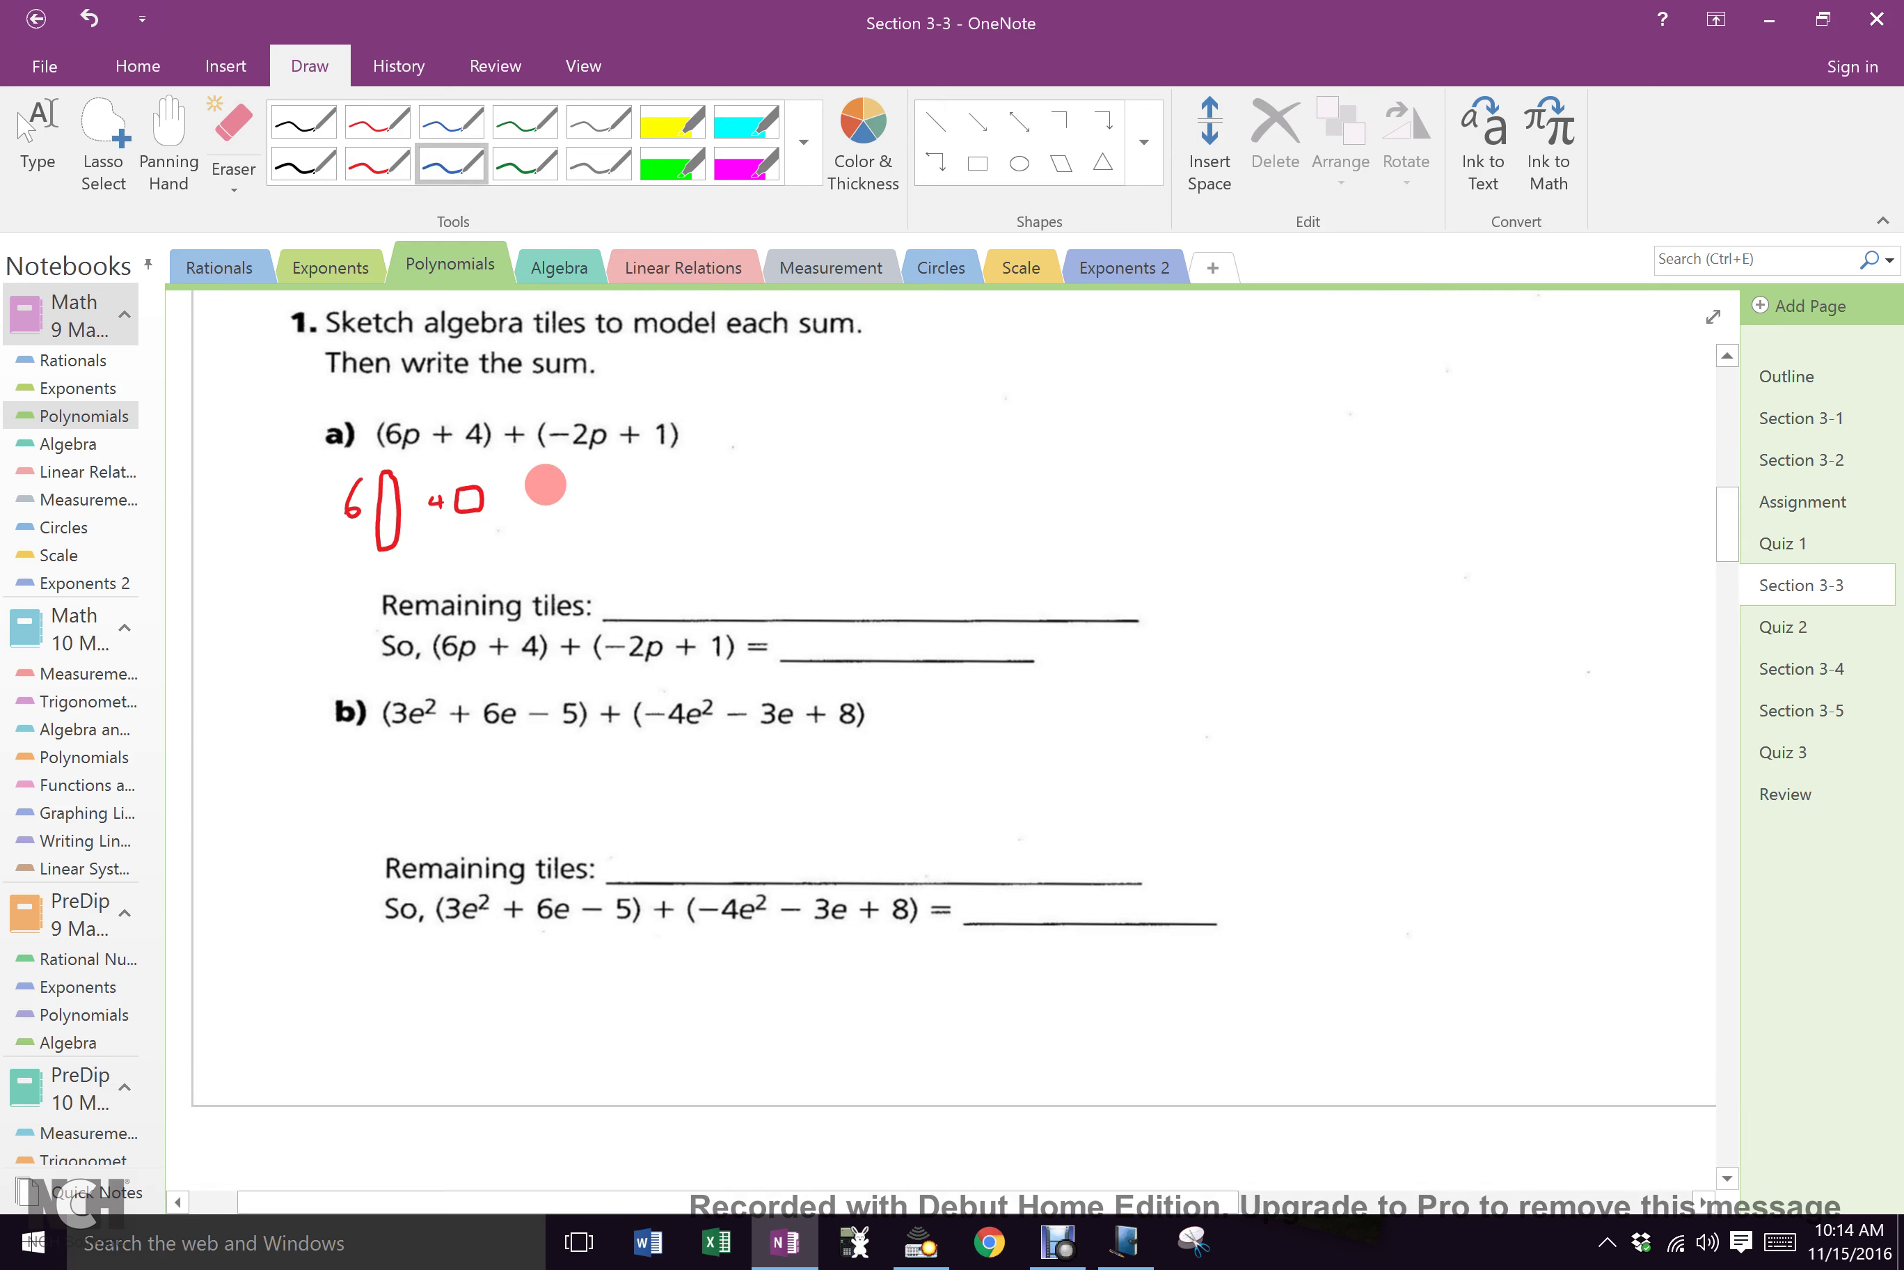
mouse_move(541, 490)
mouse_down()
mouse_move(573, 526)
mouse_move(573, 476)
mouse_move(598, 497)
mouse_up()
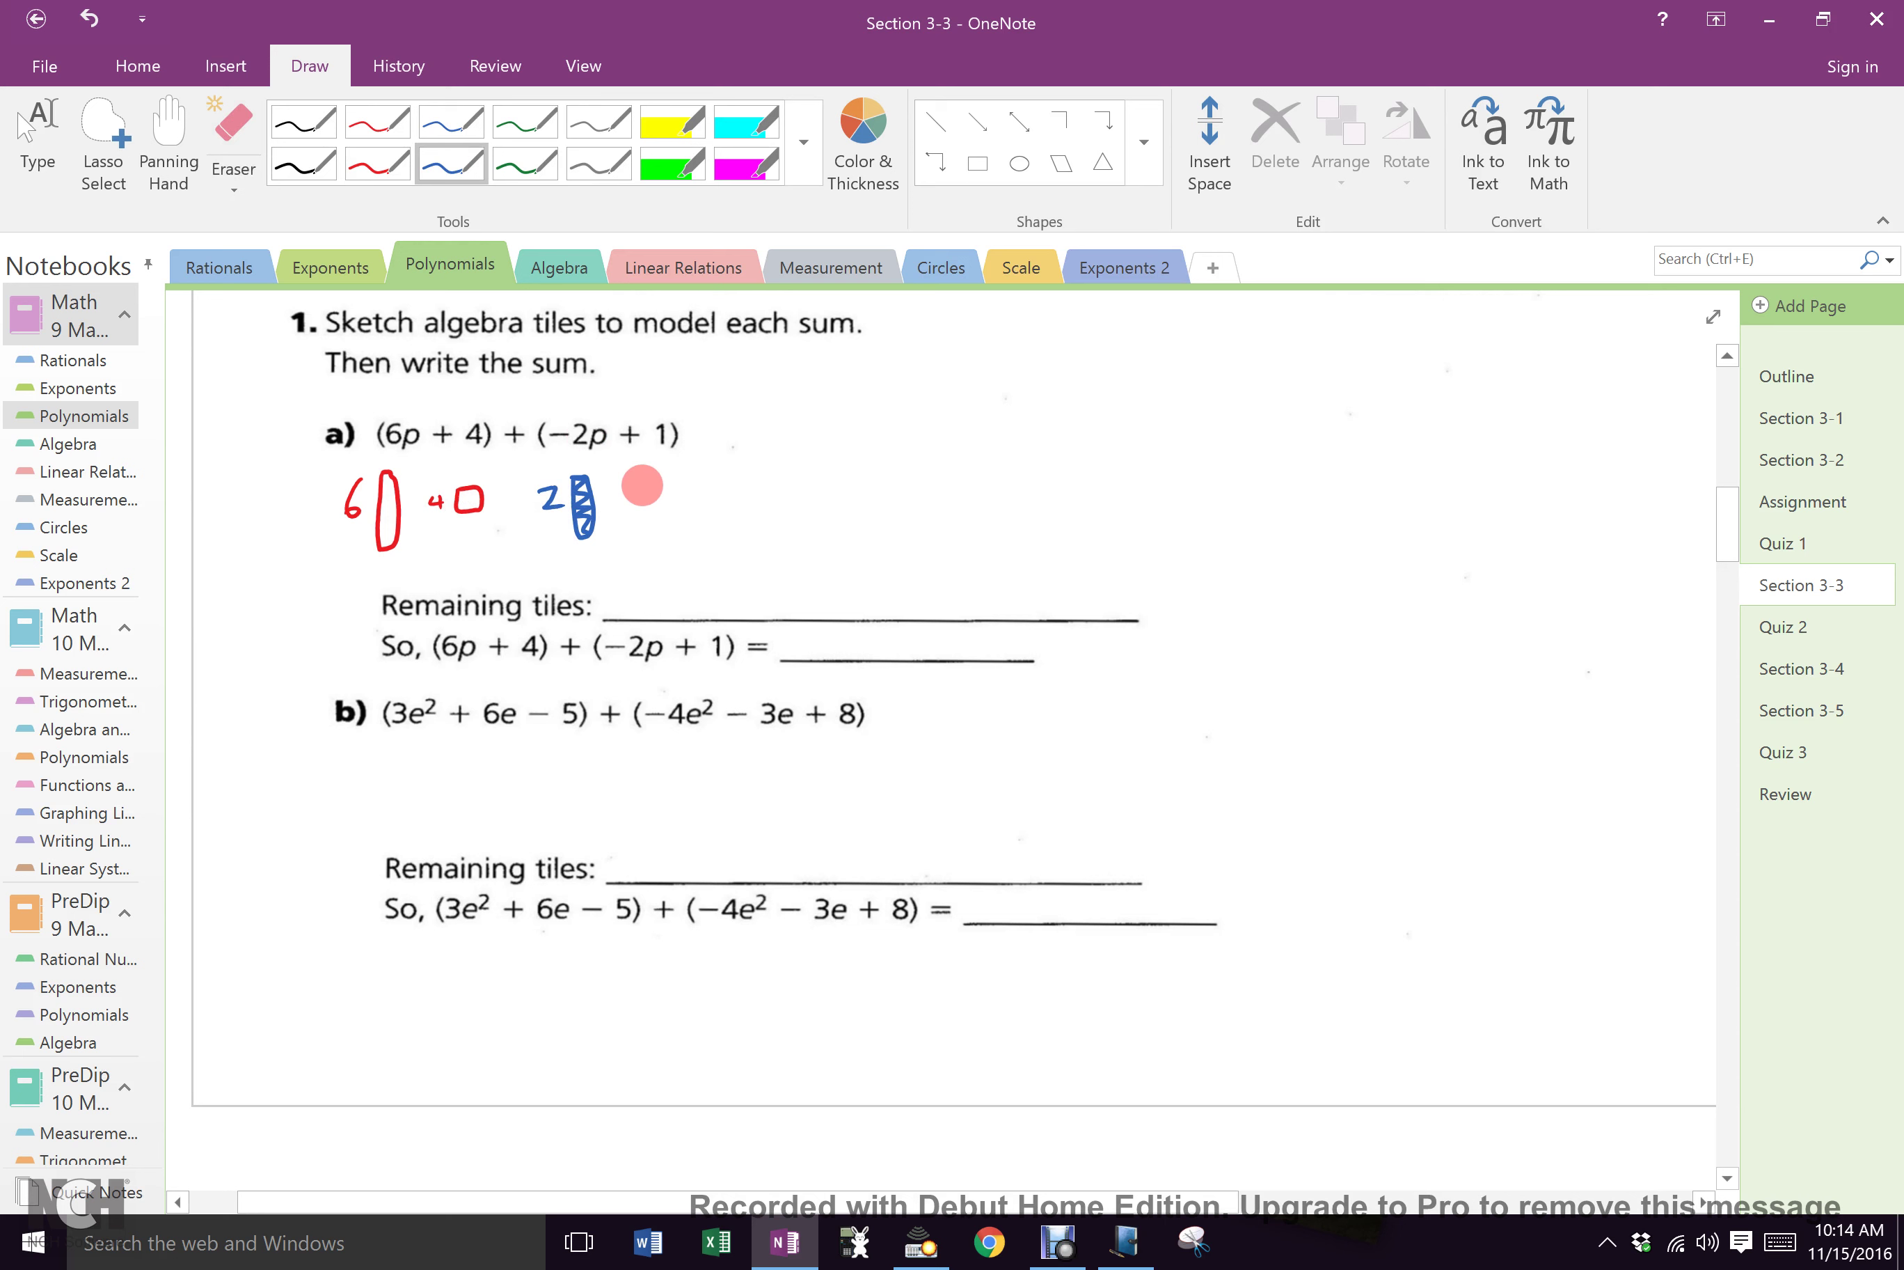
mouse_move(642, 481)
mouse_down()
mouse_move(682, 498)
mouse_move(666, 473)
mouse_up()
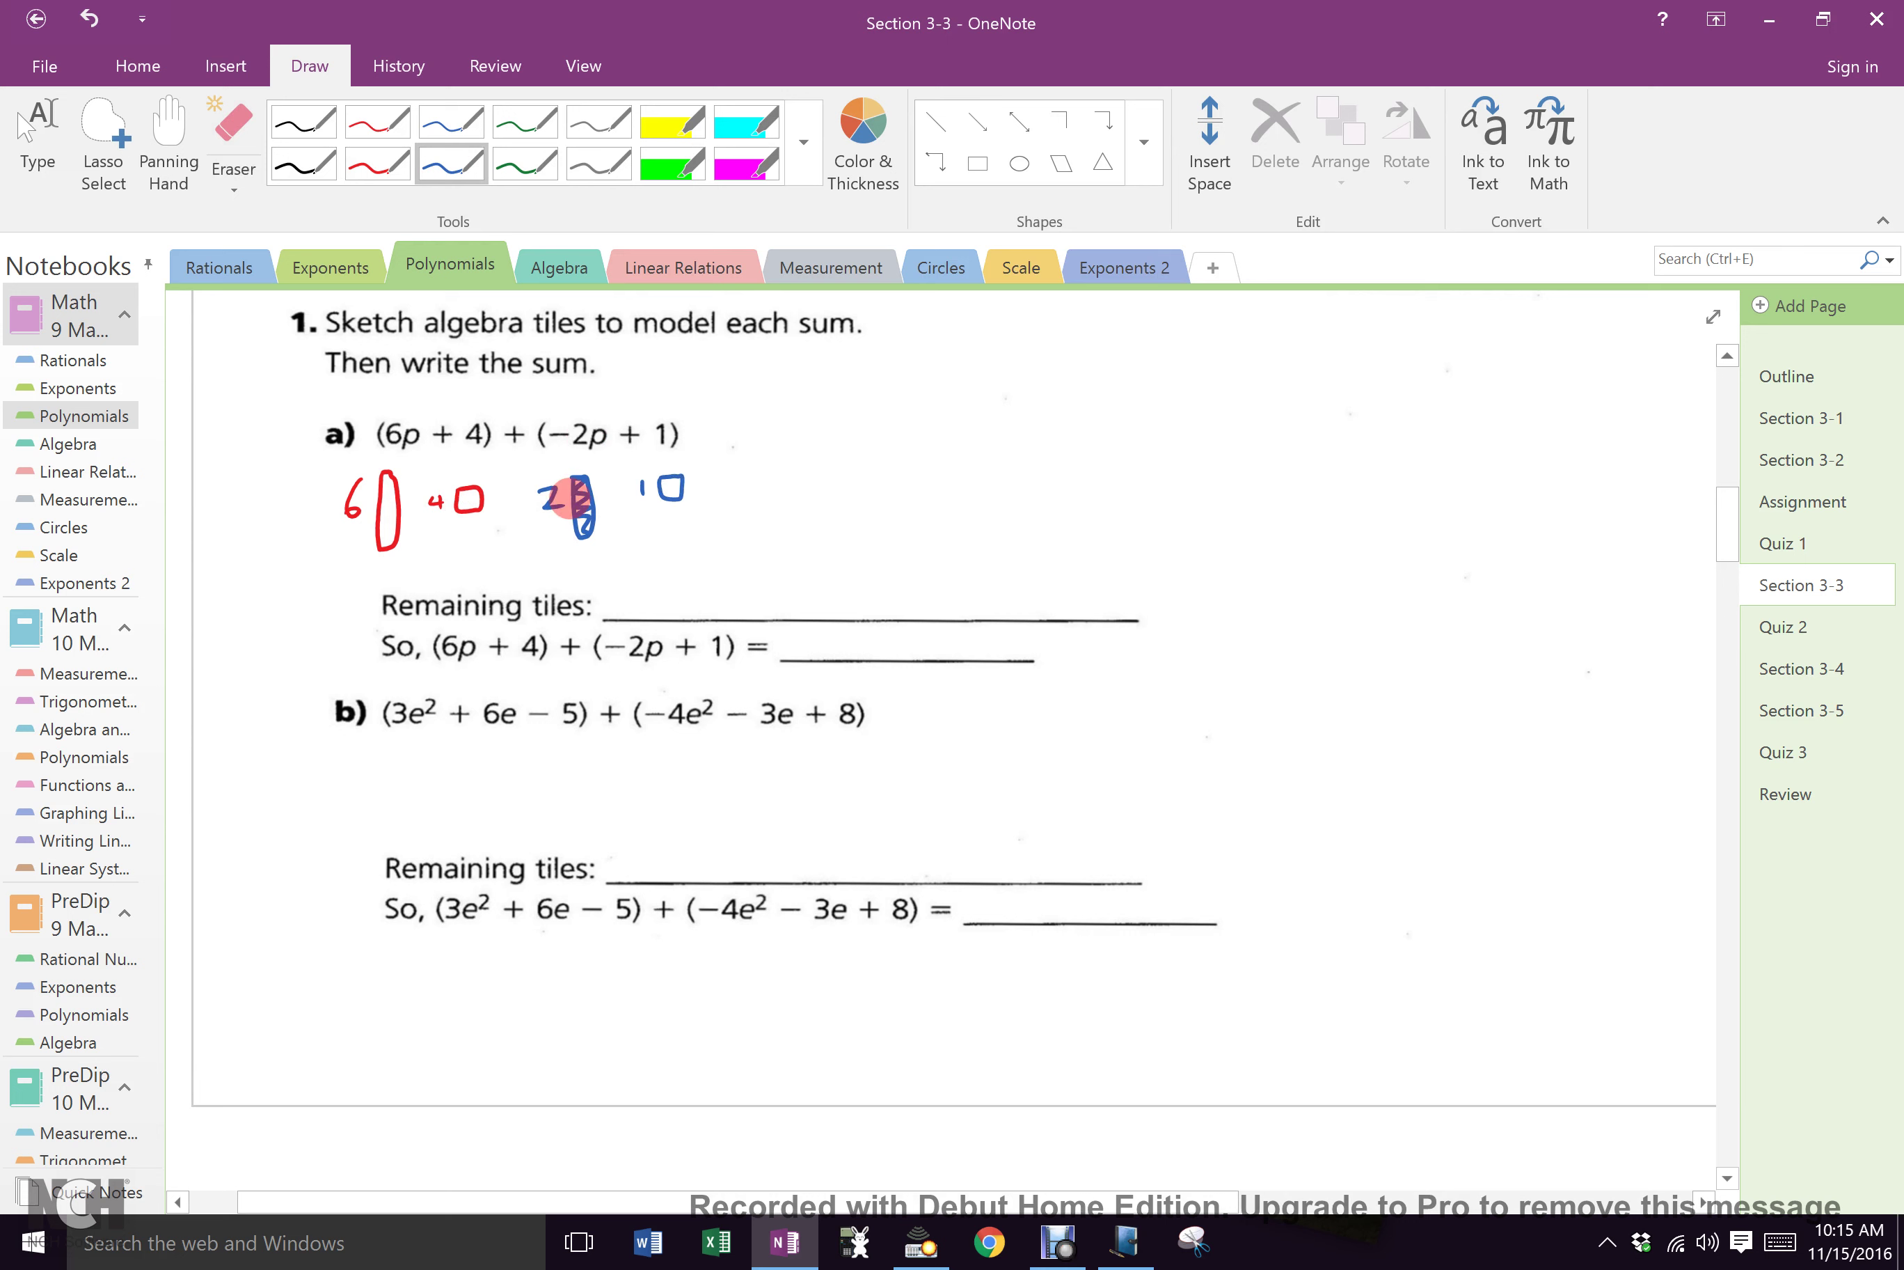
Step: Record remaining tiles of 4 and 5 and write the answer 4p + 5
mouse_move(645, 576)
mouse_down()
mouse_move(649, 604)
mouse_move(680, 608)
mouse_move(680, 557)
mouse_up()
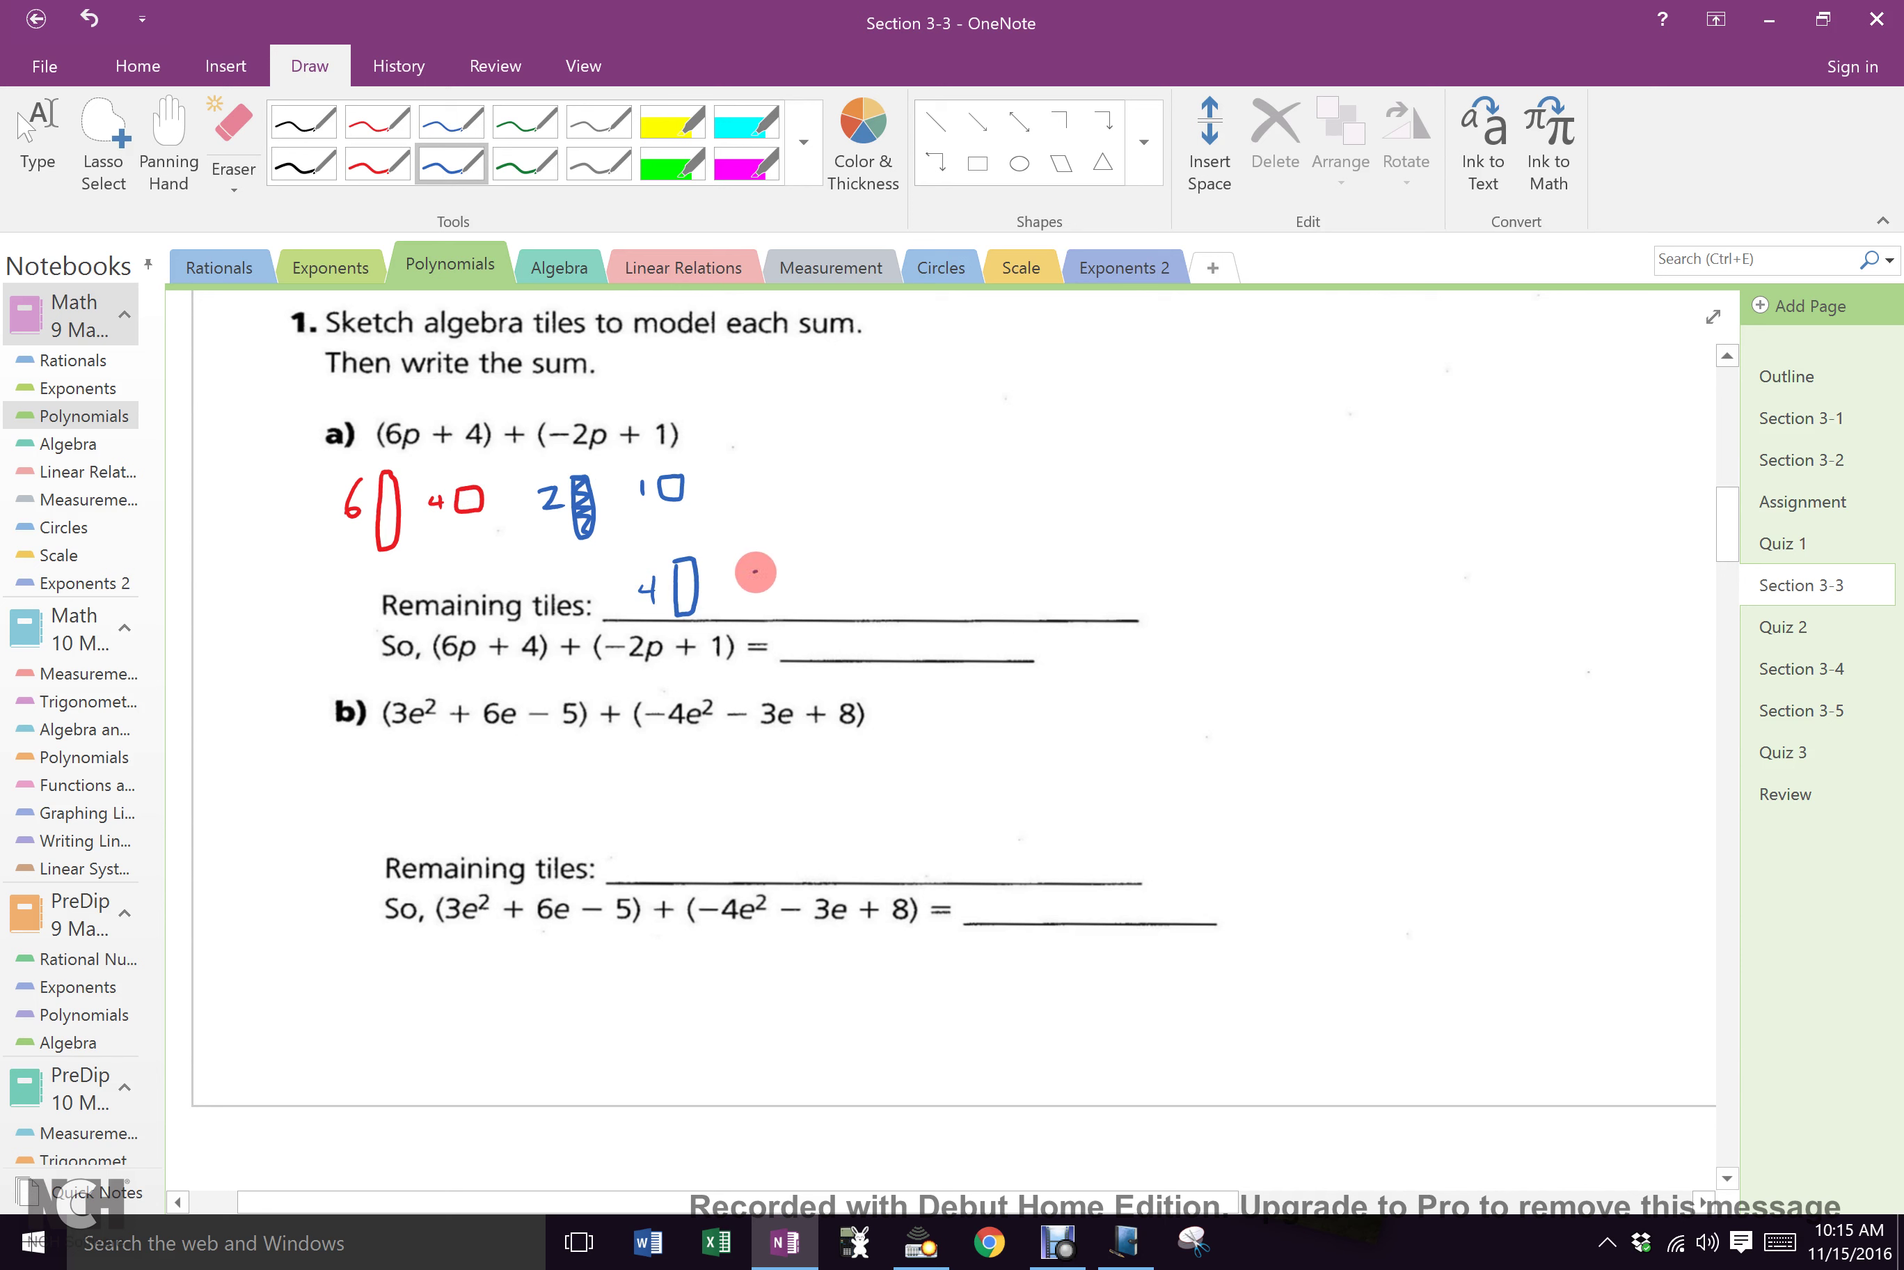
mouse_move(767, 567)
mouse_down()
mouse_move(755, 586)
mouse_move(798, 557)
mouse_up()
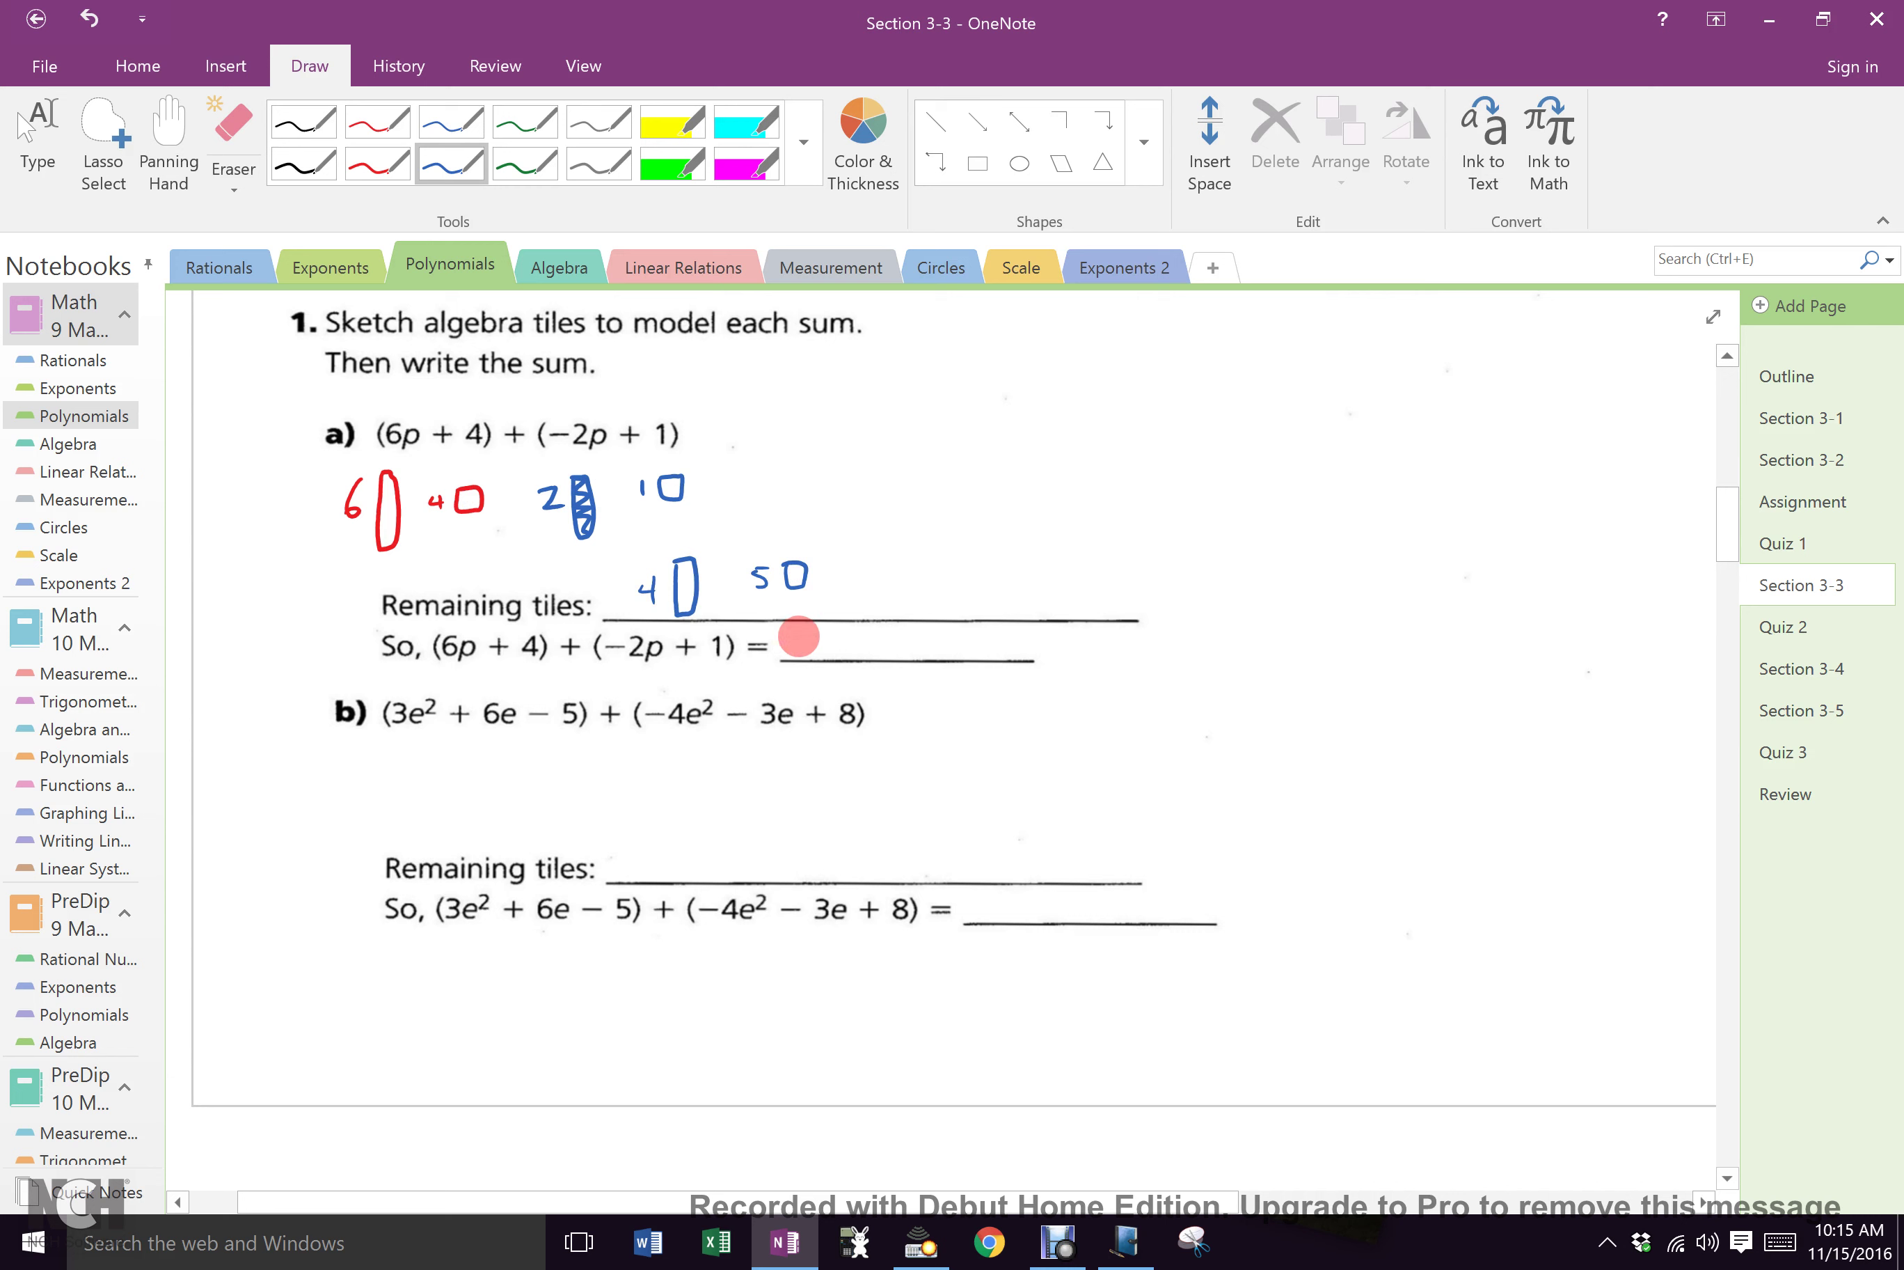
drag(805, 627, 828, 652)
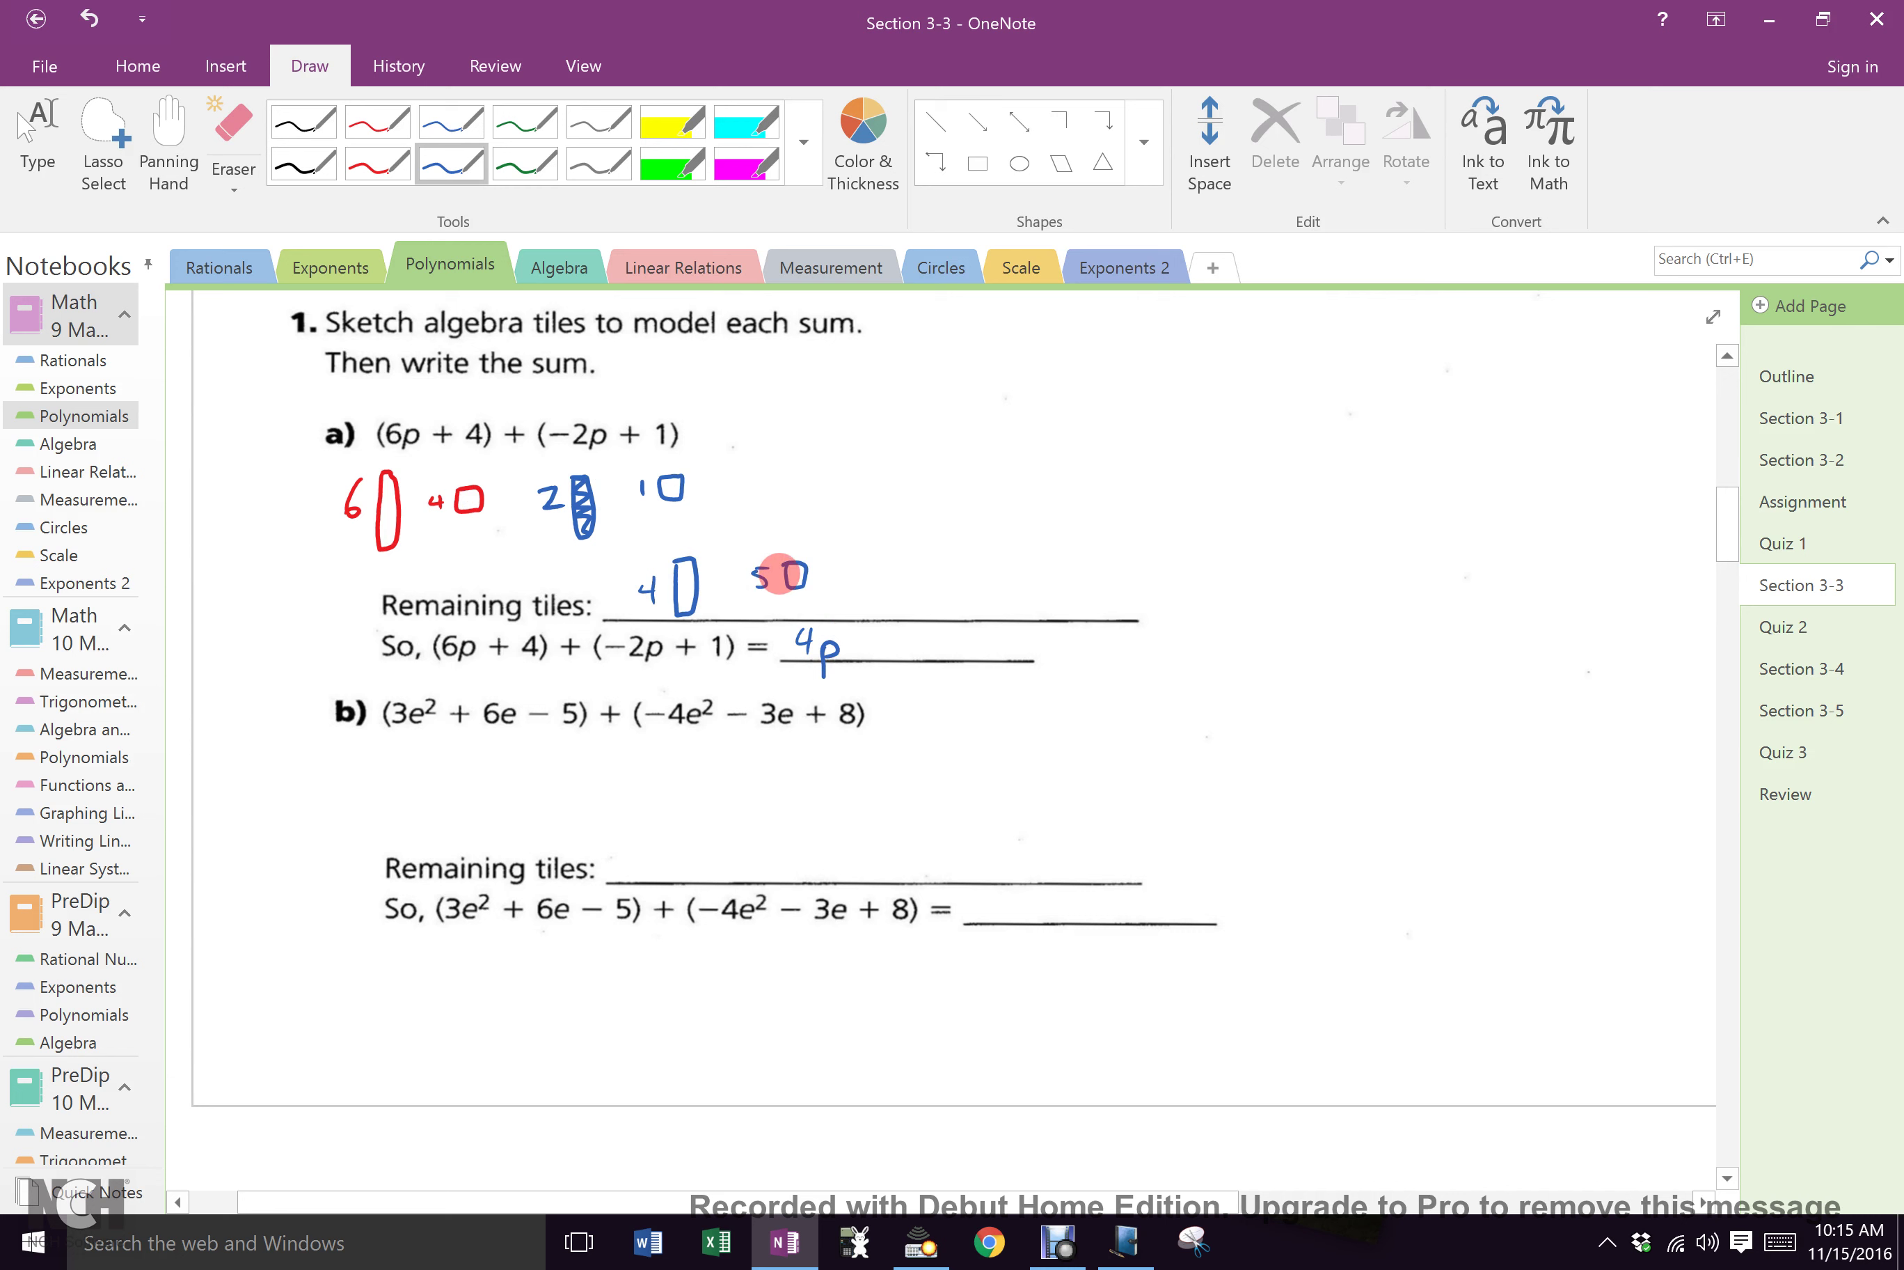
drag(873, 642, 887, 640)
mouse_move(879, 632)
mouse_down()
mouse_move(896, 653)
mouse_move(929, 629)
mouse_up()
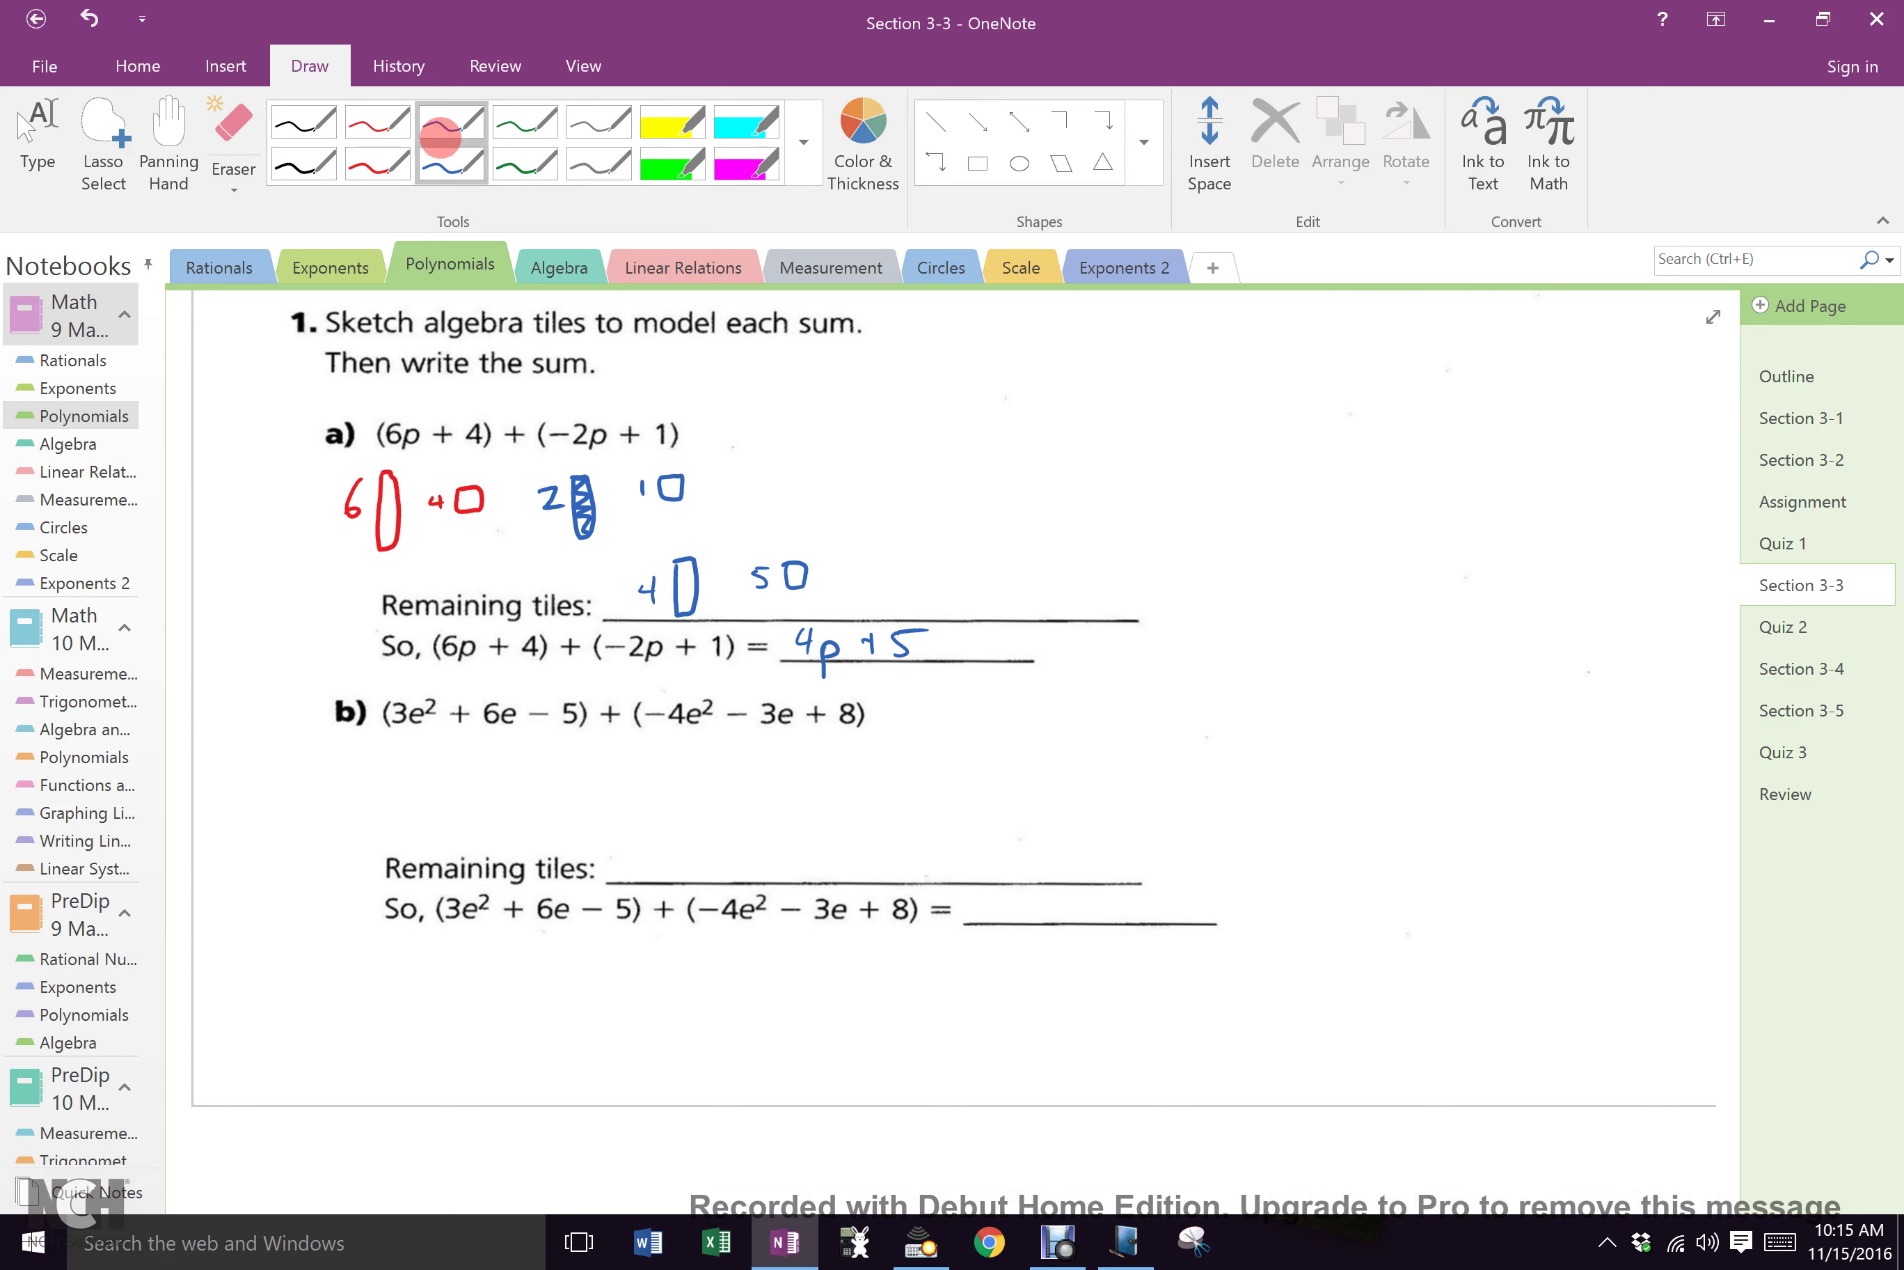
Step: Sketch part b)'s black square tiles, six red 6e tiles and a shaded −4e² square
click(375, 162)
click(328, 162)
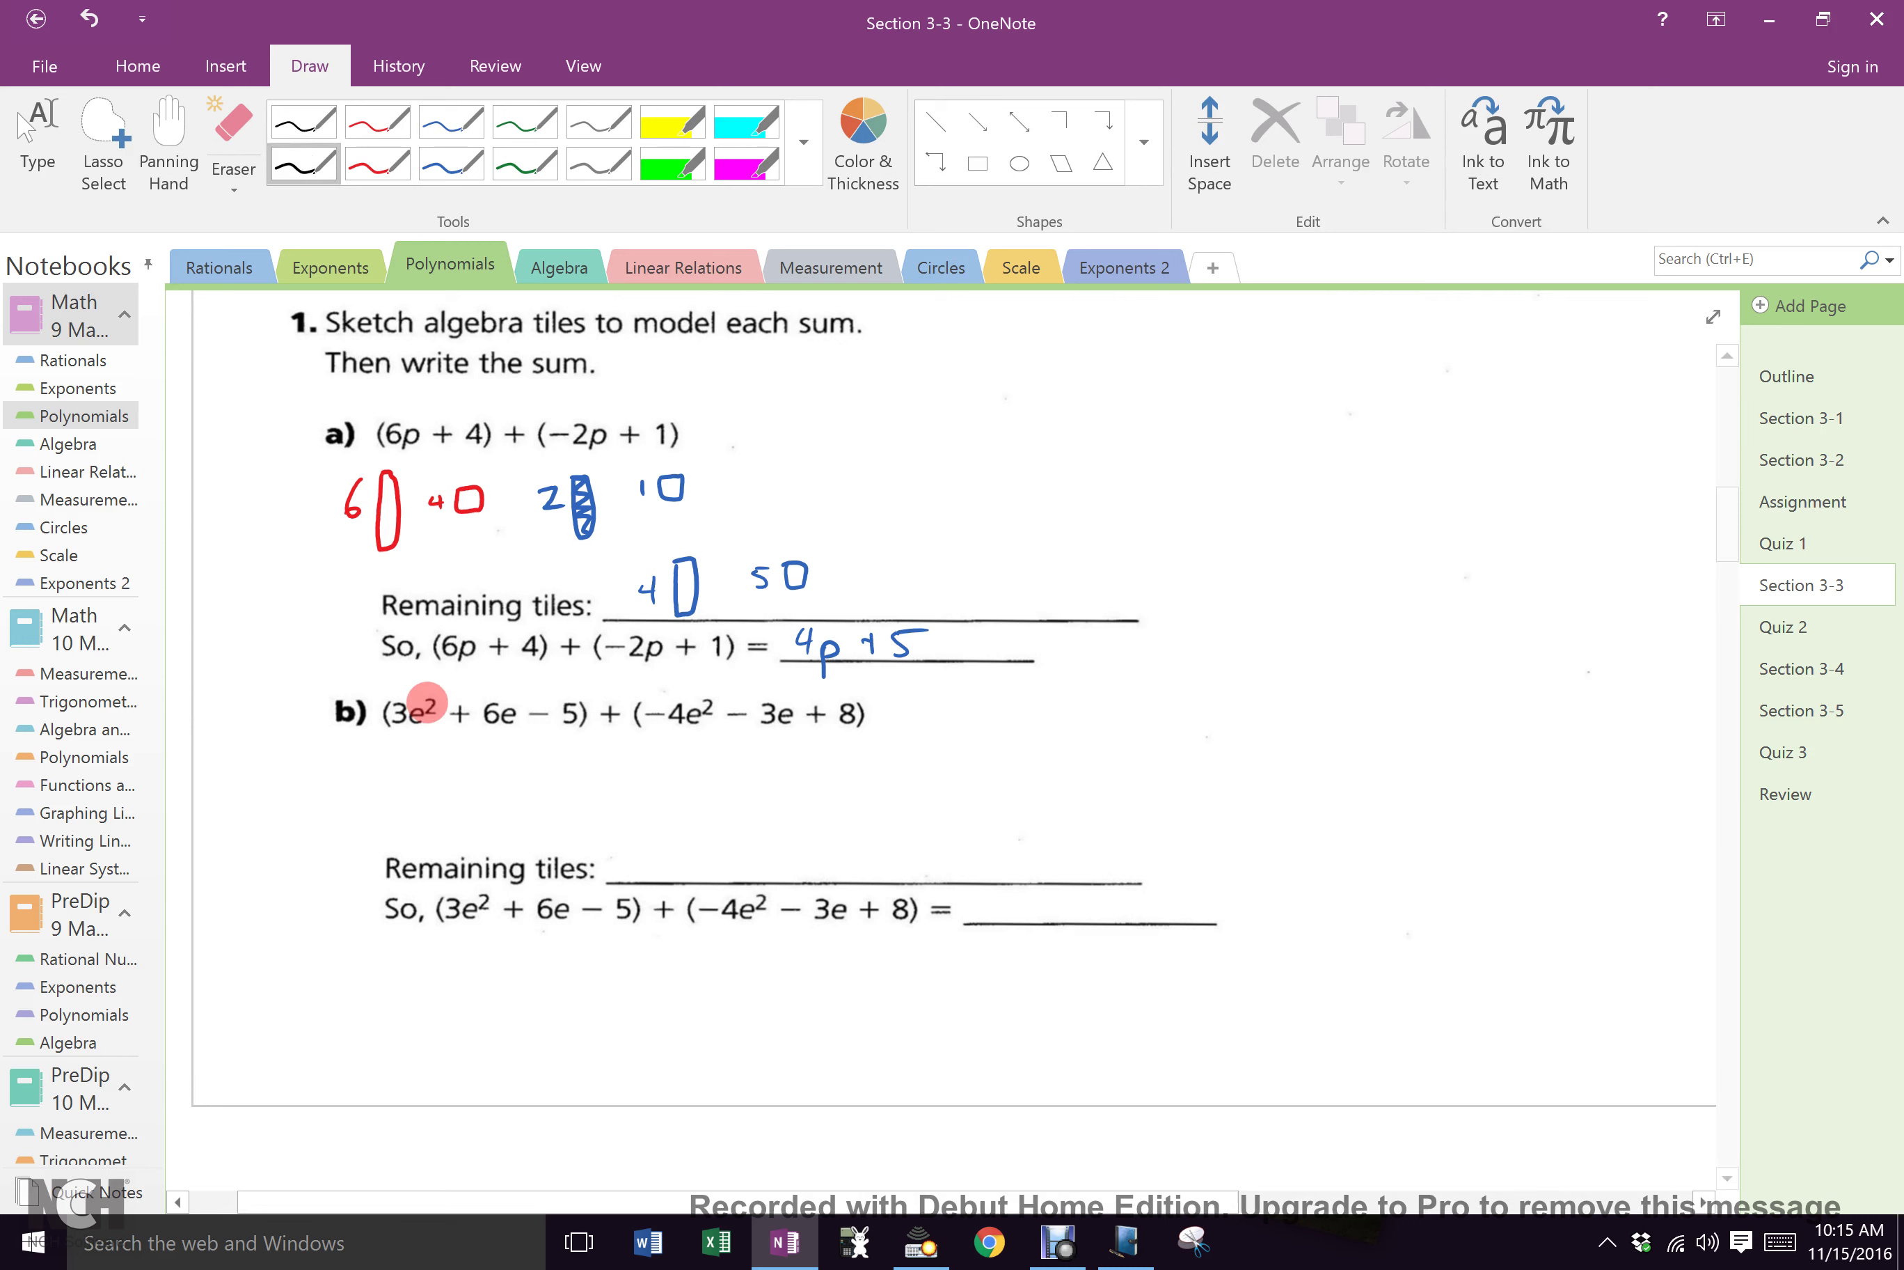
mouse_move(293, 769)
mouse_down()
mouse_move(274, 766)
mouse_move(278, 786)
mouse_move(348, 804)
mouse_move(318, 746)
mouse_up()
click(379, 162)
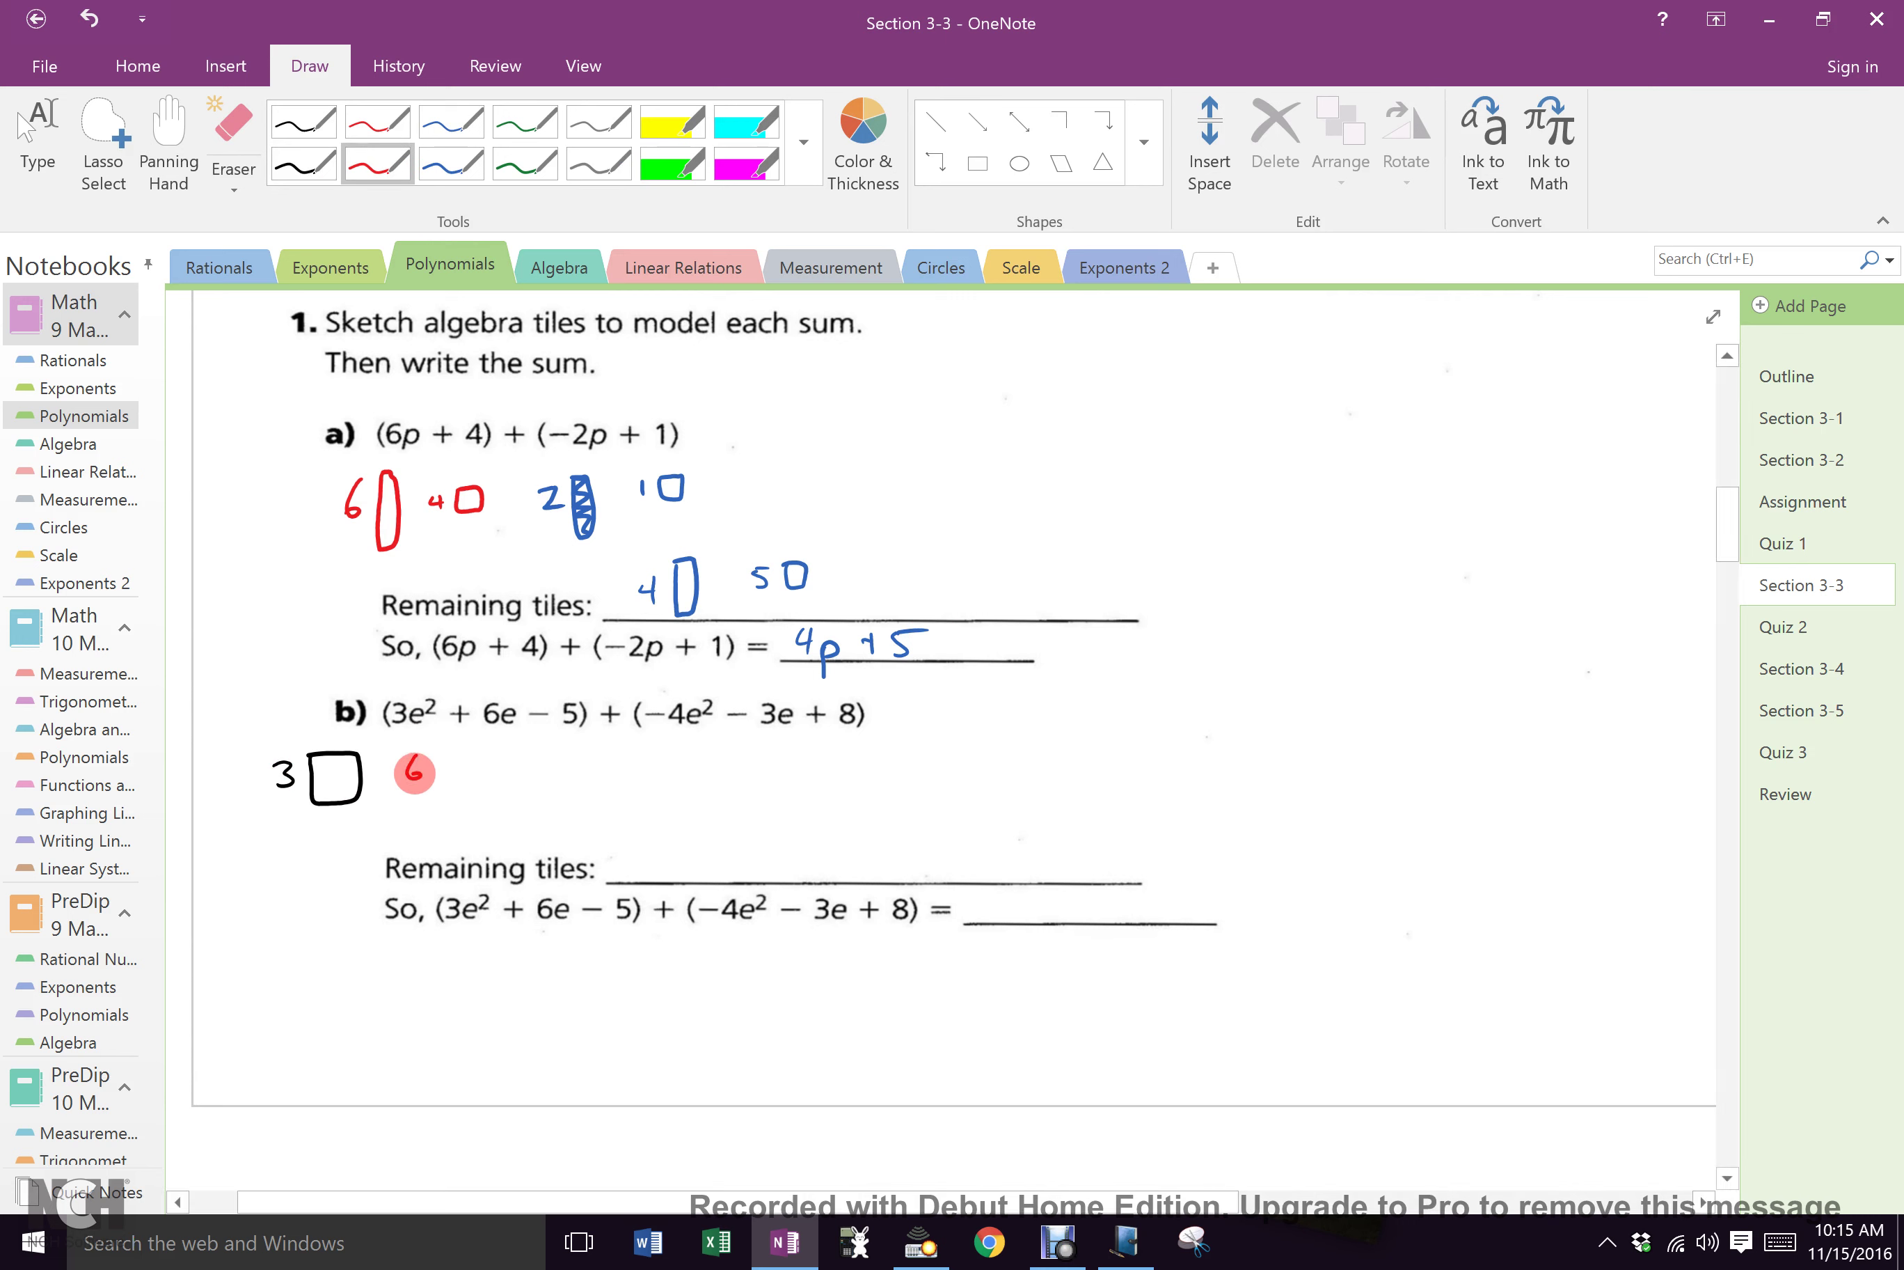
mouse_move(420, 755)
mouse_down()
mouse_move(412, 774)
mouse_move(451, 775)
mouse_move(442, 745)
mouse_move(494, 778)
mouse_move(558, 765)
mouse_up()
click(451, 162)
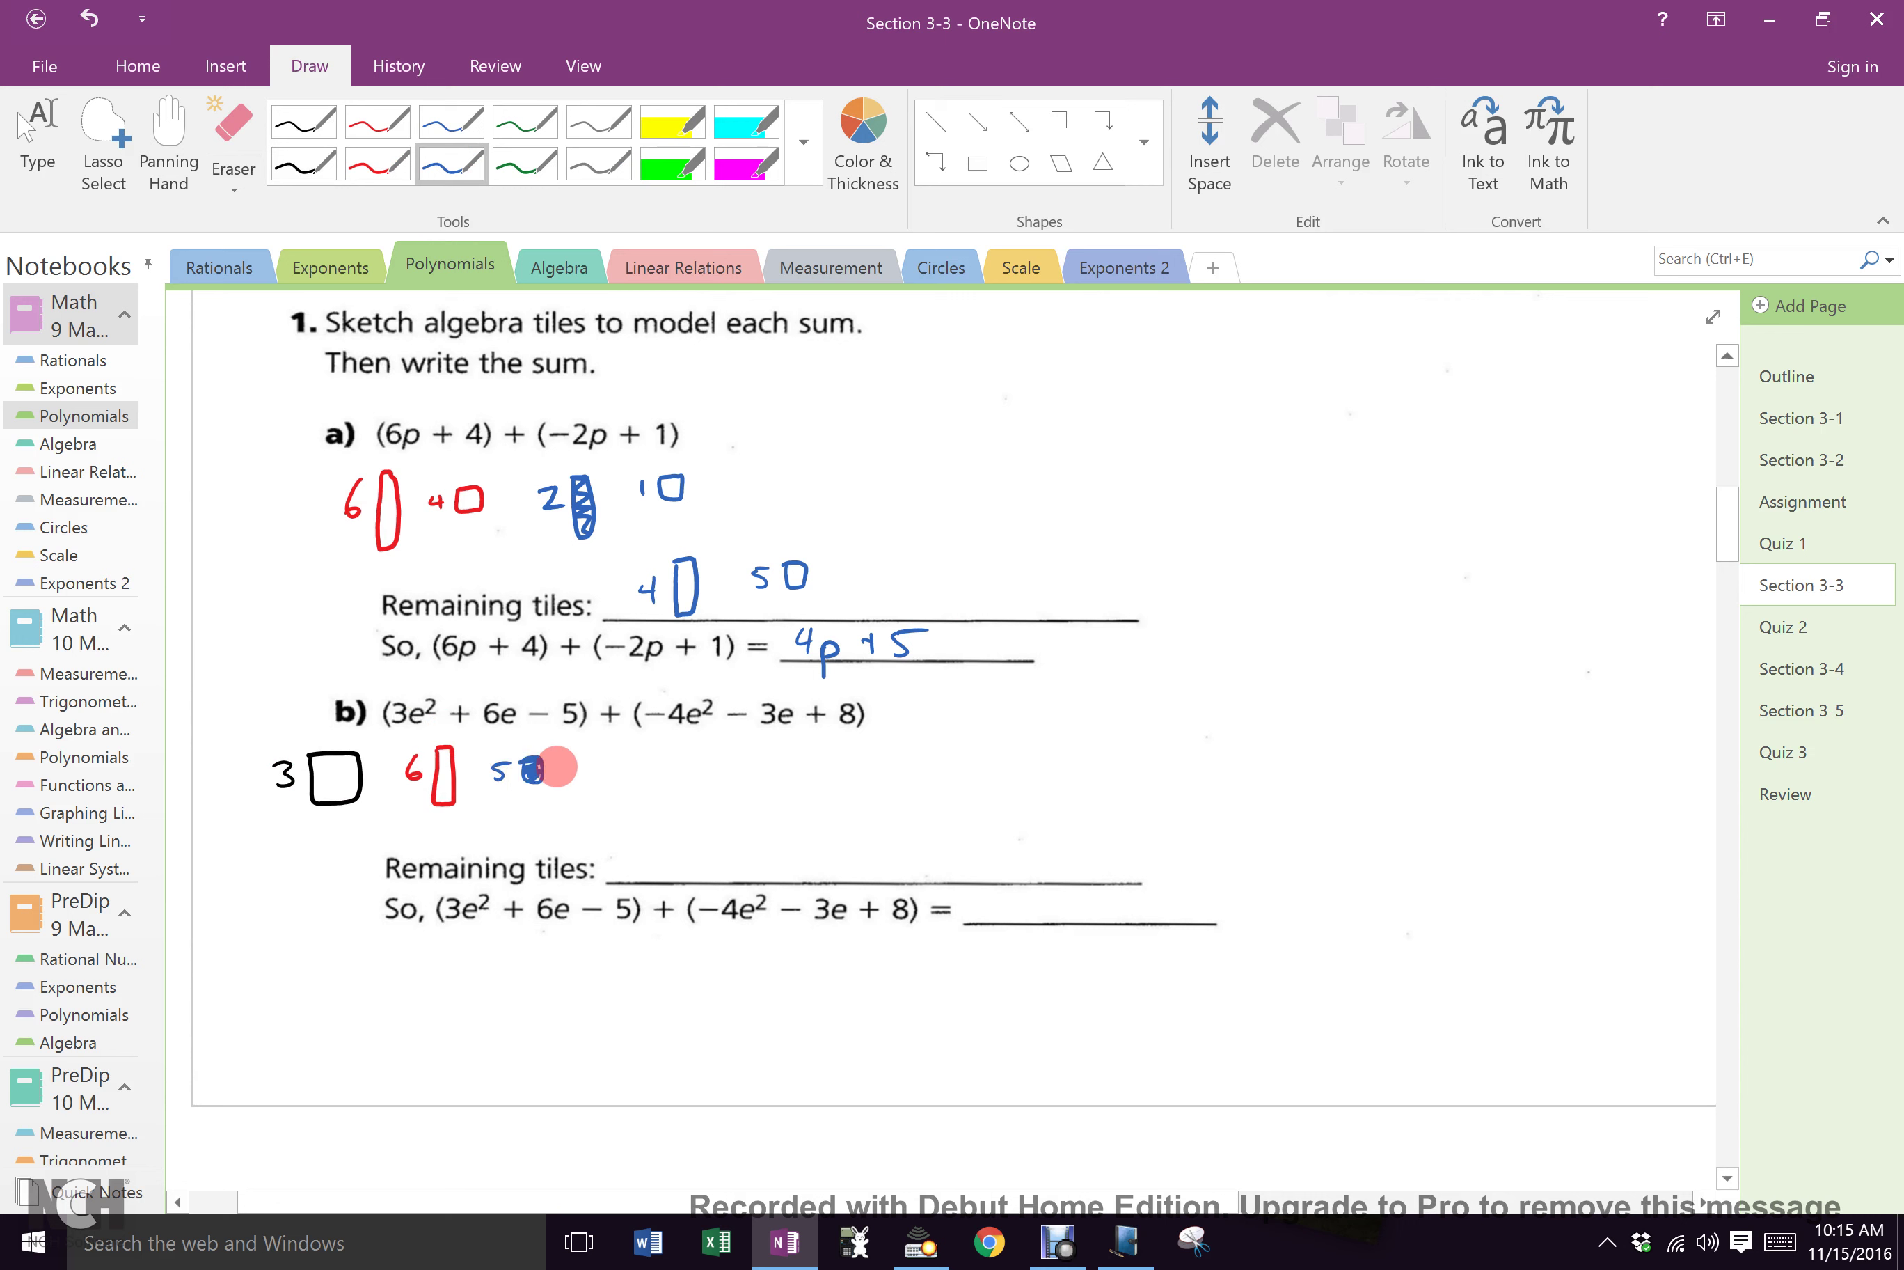
click(304, 166)
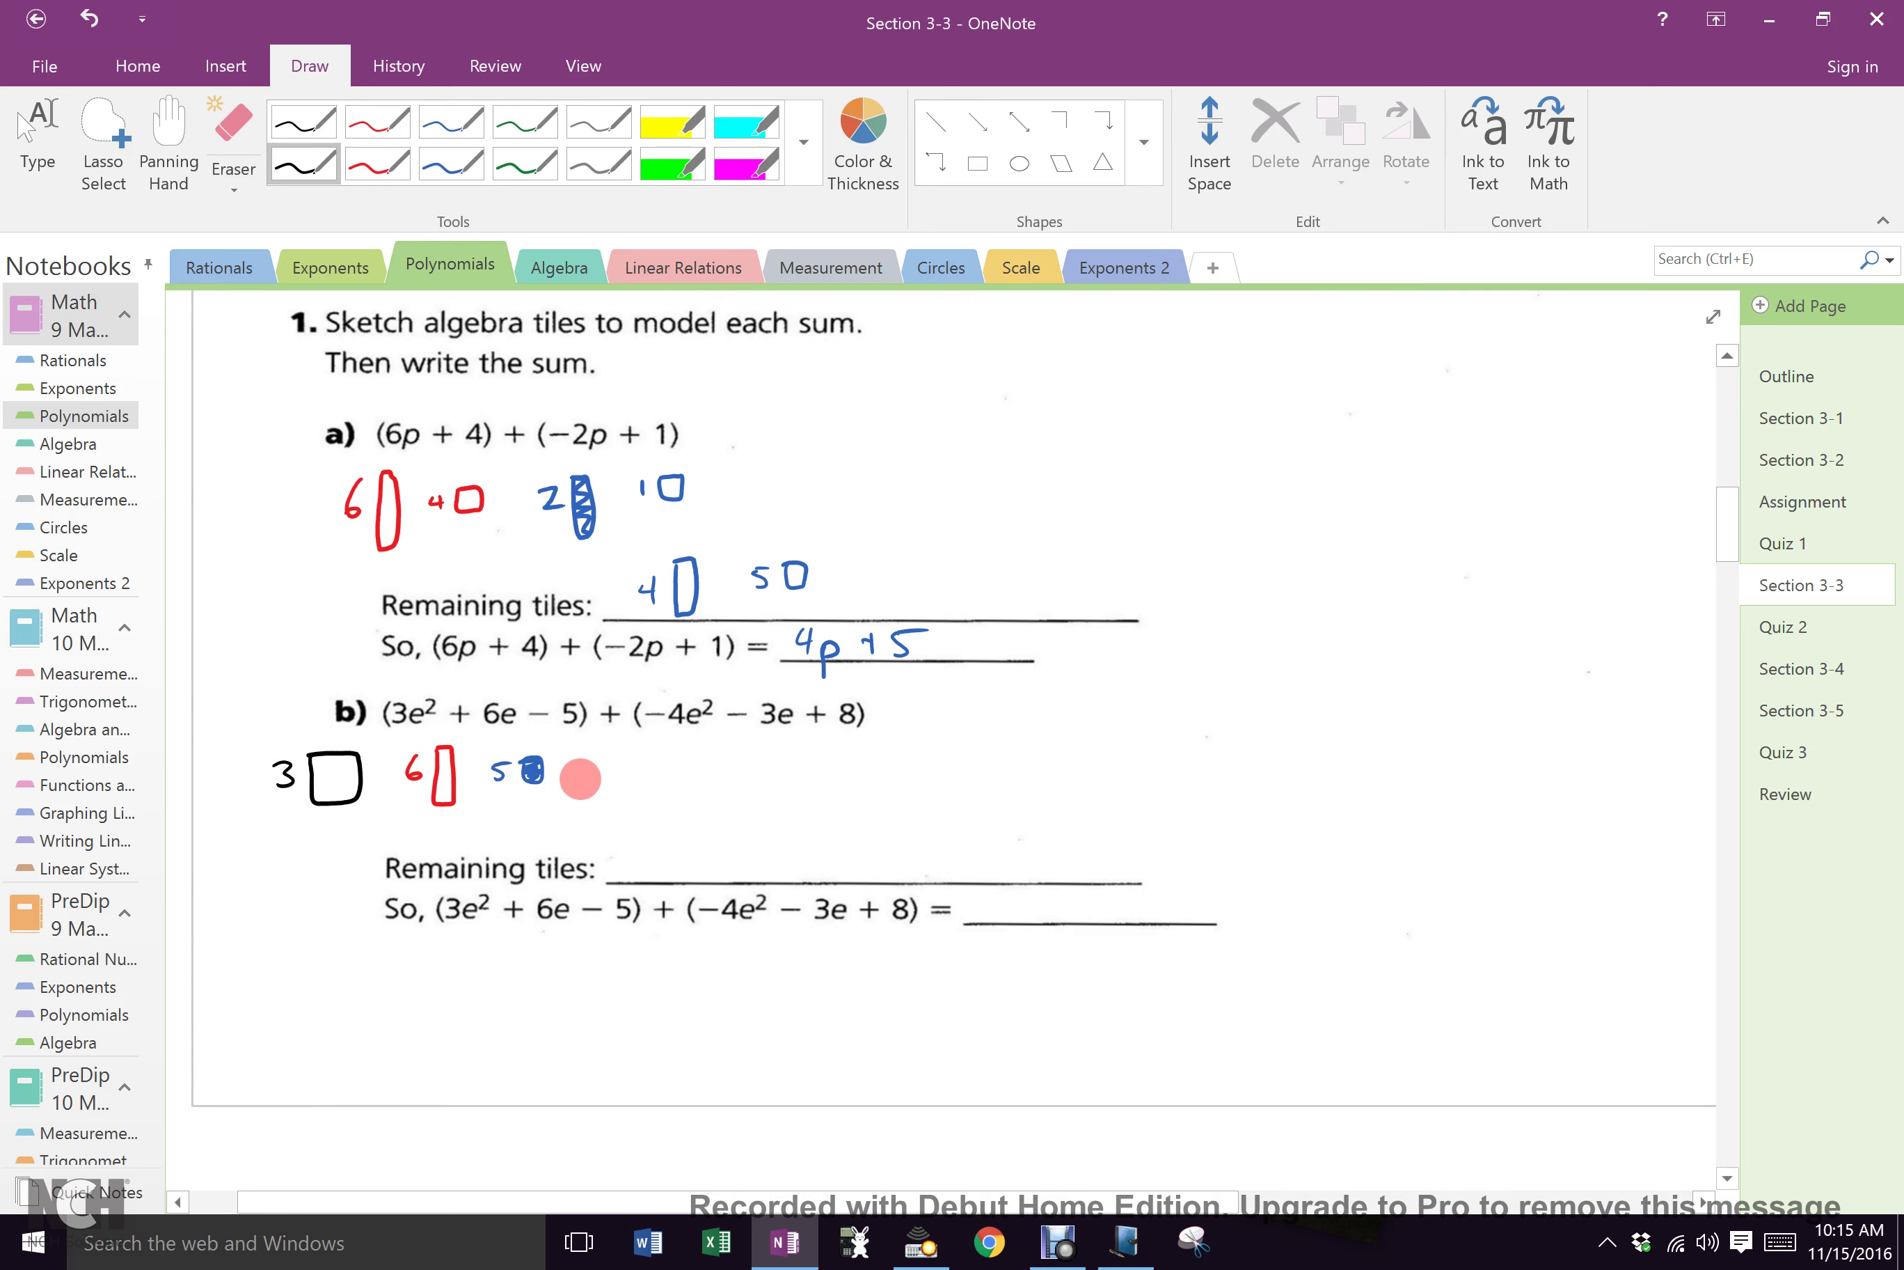
drag(616, 761, 621, 785)
mouse_move(615, 770)
mouse_down()
mouse_move(614, 793)
mouse_move(646, 746)
mouse_move(662, 796)
mouse_up()
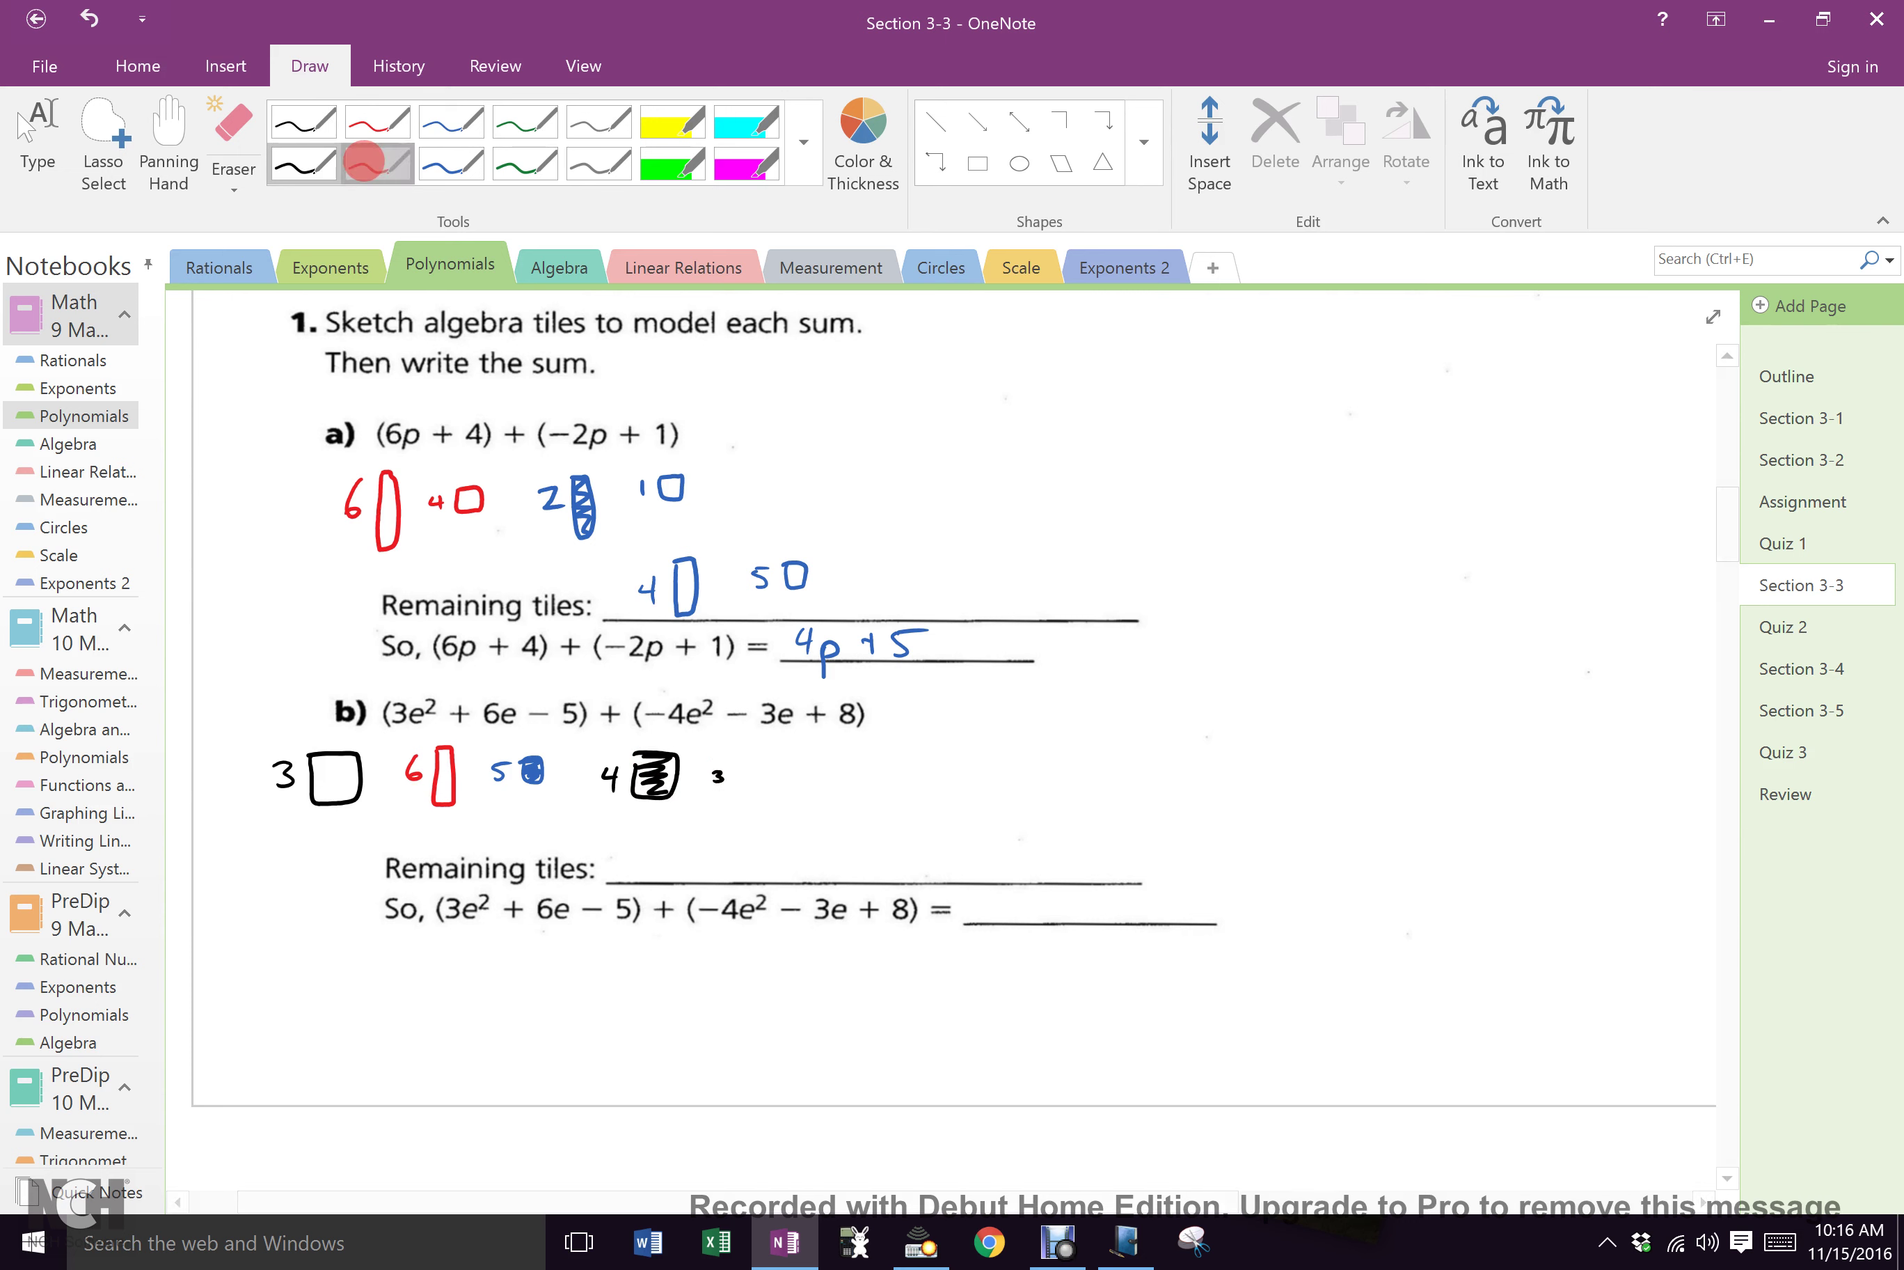
Step: Add red −3e rectangle tiles, then circle the 3 square tiles and cross out the 4 in blue
click(377, 164)
mouse_move(741, 748)
mouse_down()
mouse_move(739, 796)
mouse_move(763, 762)
mouse_move(746, 744)
mouse_move(714, 763)
mouse_move(734, 807)
mouse_move(749, 750)
mouse_move(732, 747)
mouse_move(873, 758)
mouse_move(854, 752)
mouse_up()
click(452, 164)
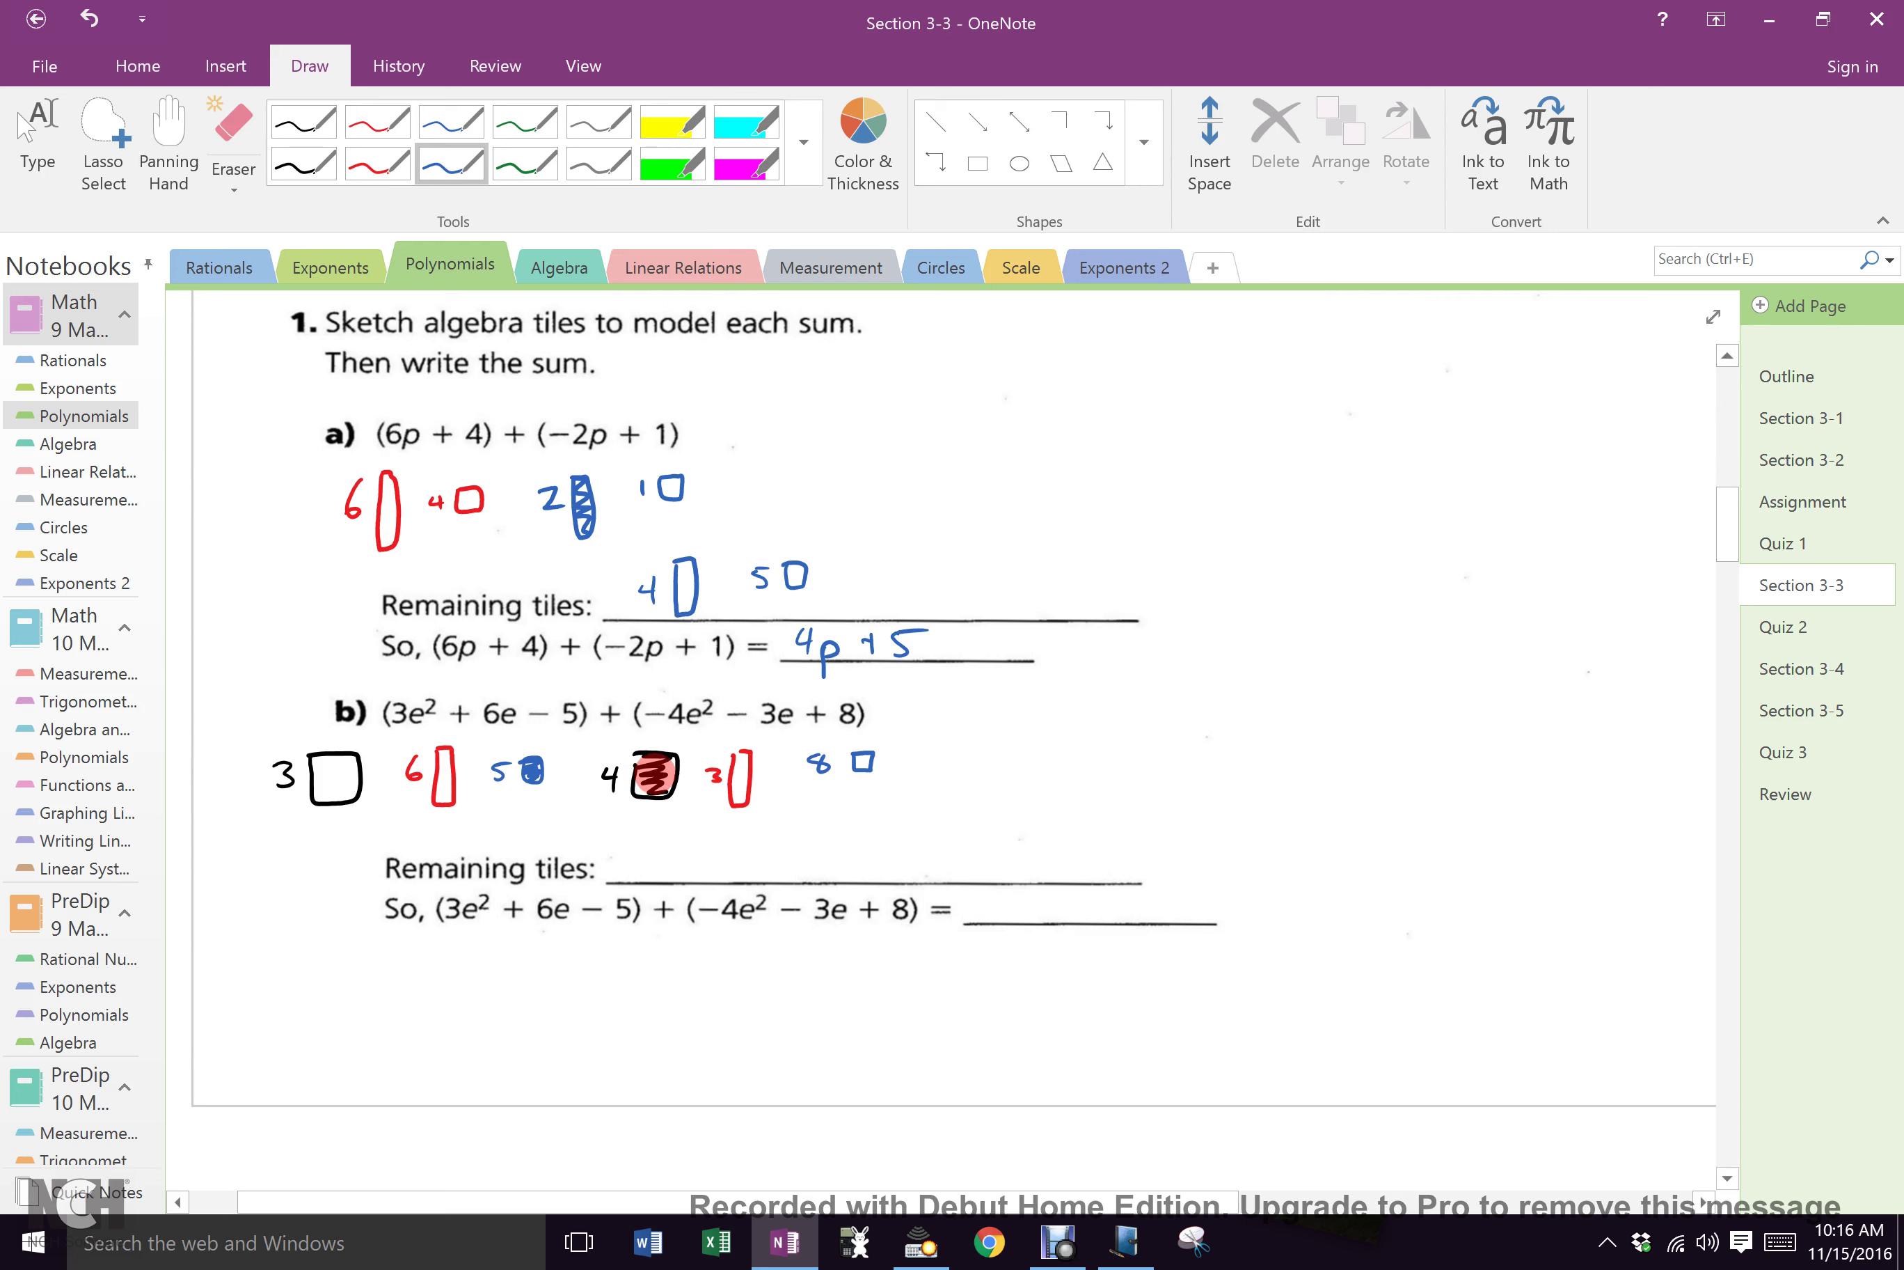
mouse_move(338, 726)
mouse_down()
mouse_move(255, 768)
mouse_move(325, 731)
mouse_move(366, 794)
mouse_move(361, 741)
mouse_move(357, 807)
mouse_up()
mouse_move(604, 766)
mouse_down()
mouse_move(623, 792)
mouse_move(602, 793)
mouse_up()
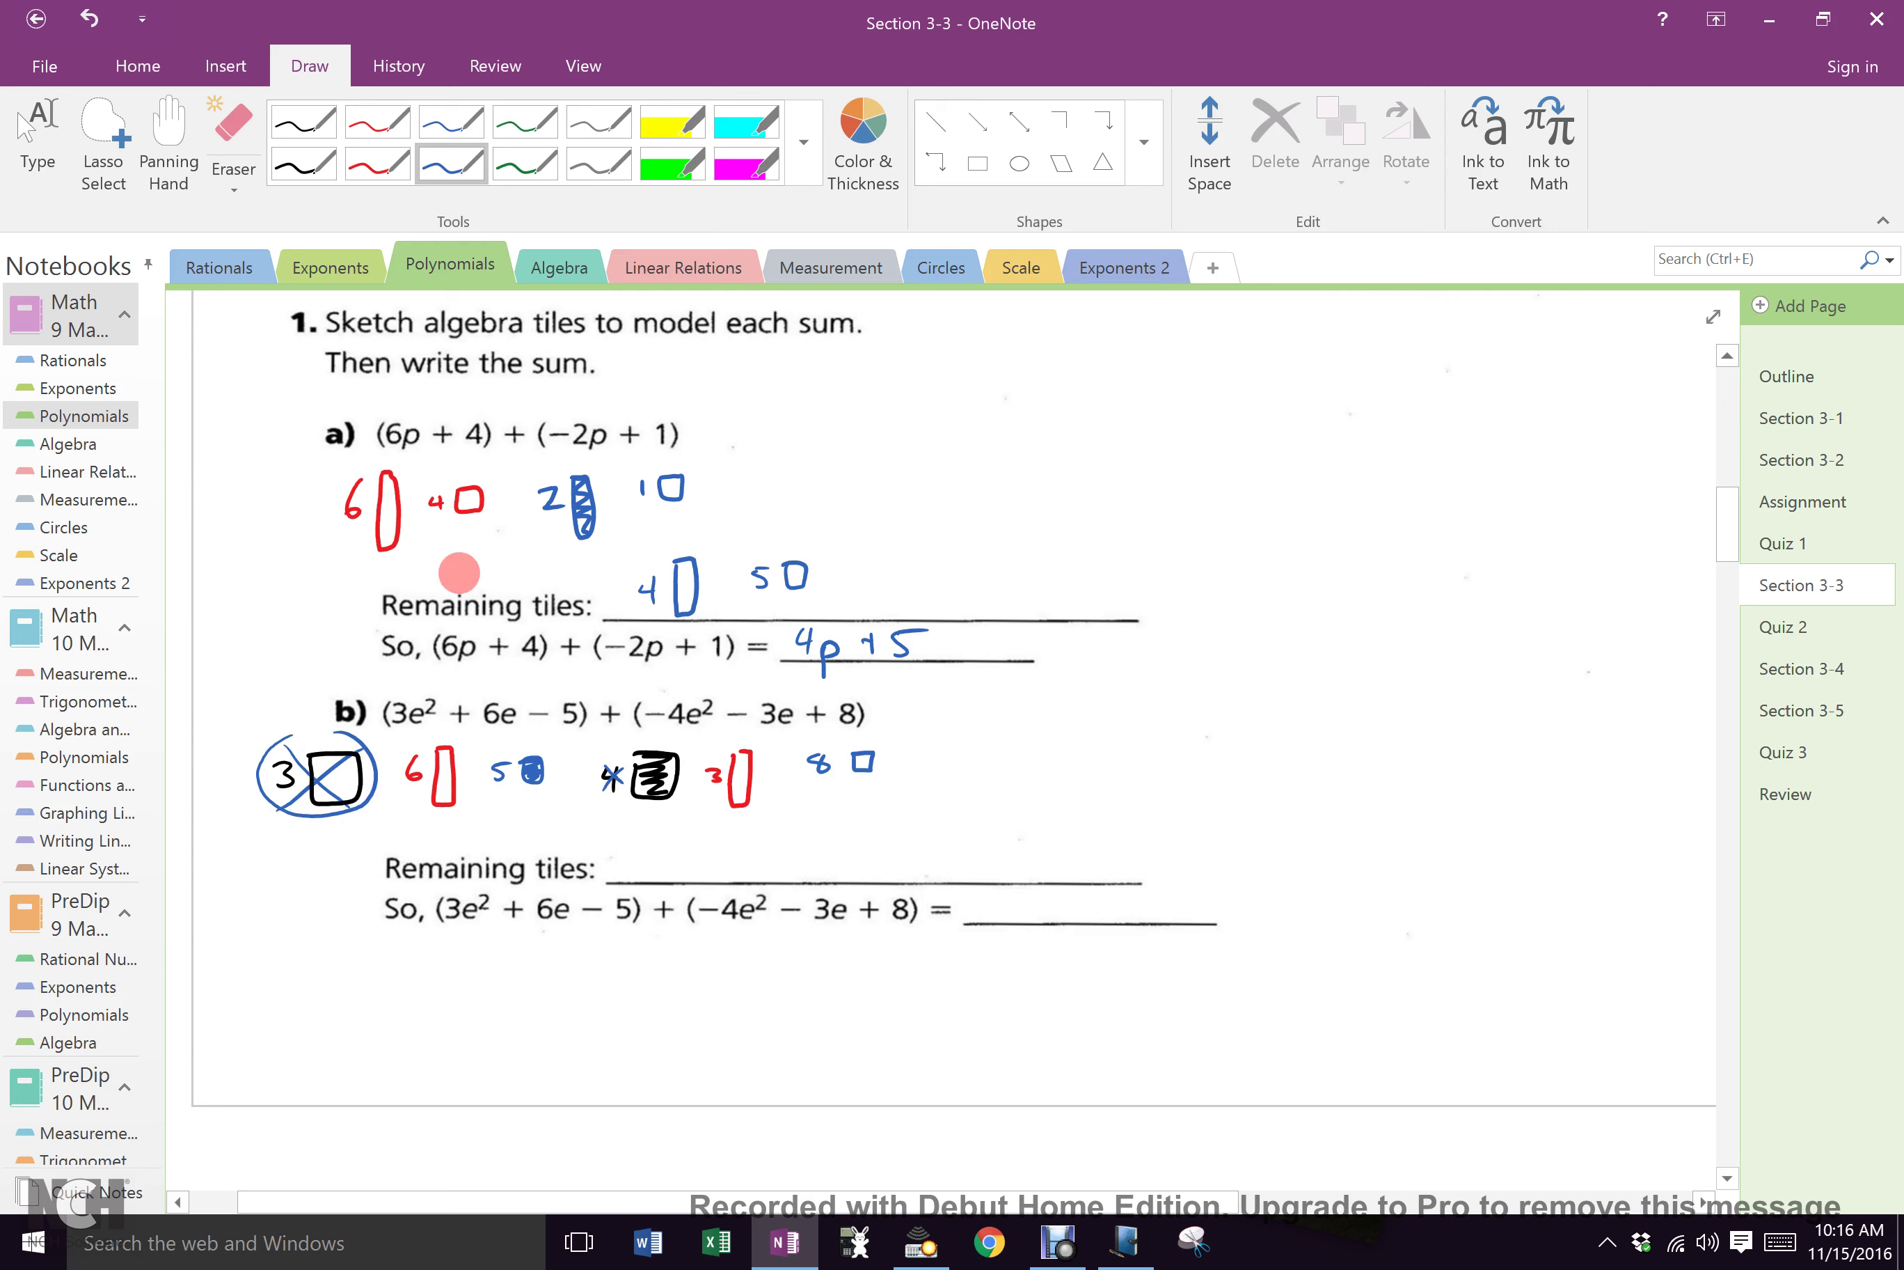
Step: Draw part b)'s remaining tiles: 1 shaded black square, 9 red rectangles and 3 blue units
click(303, 164)
mouse_move(630, 842)
mouse_down()
mouse_move(661, 875)
mouse_move(698, 845)
mouse_move(672, 866)
mouse_up()
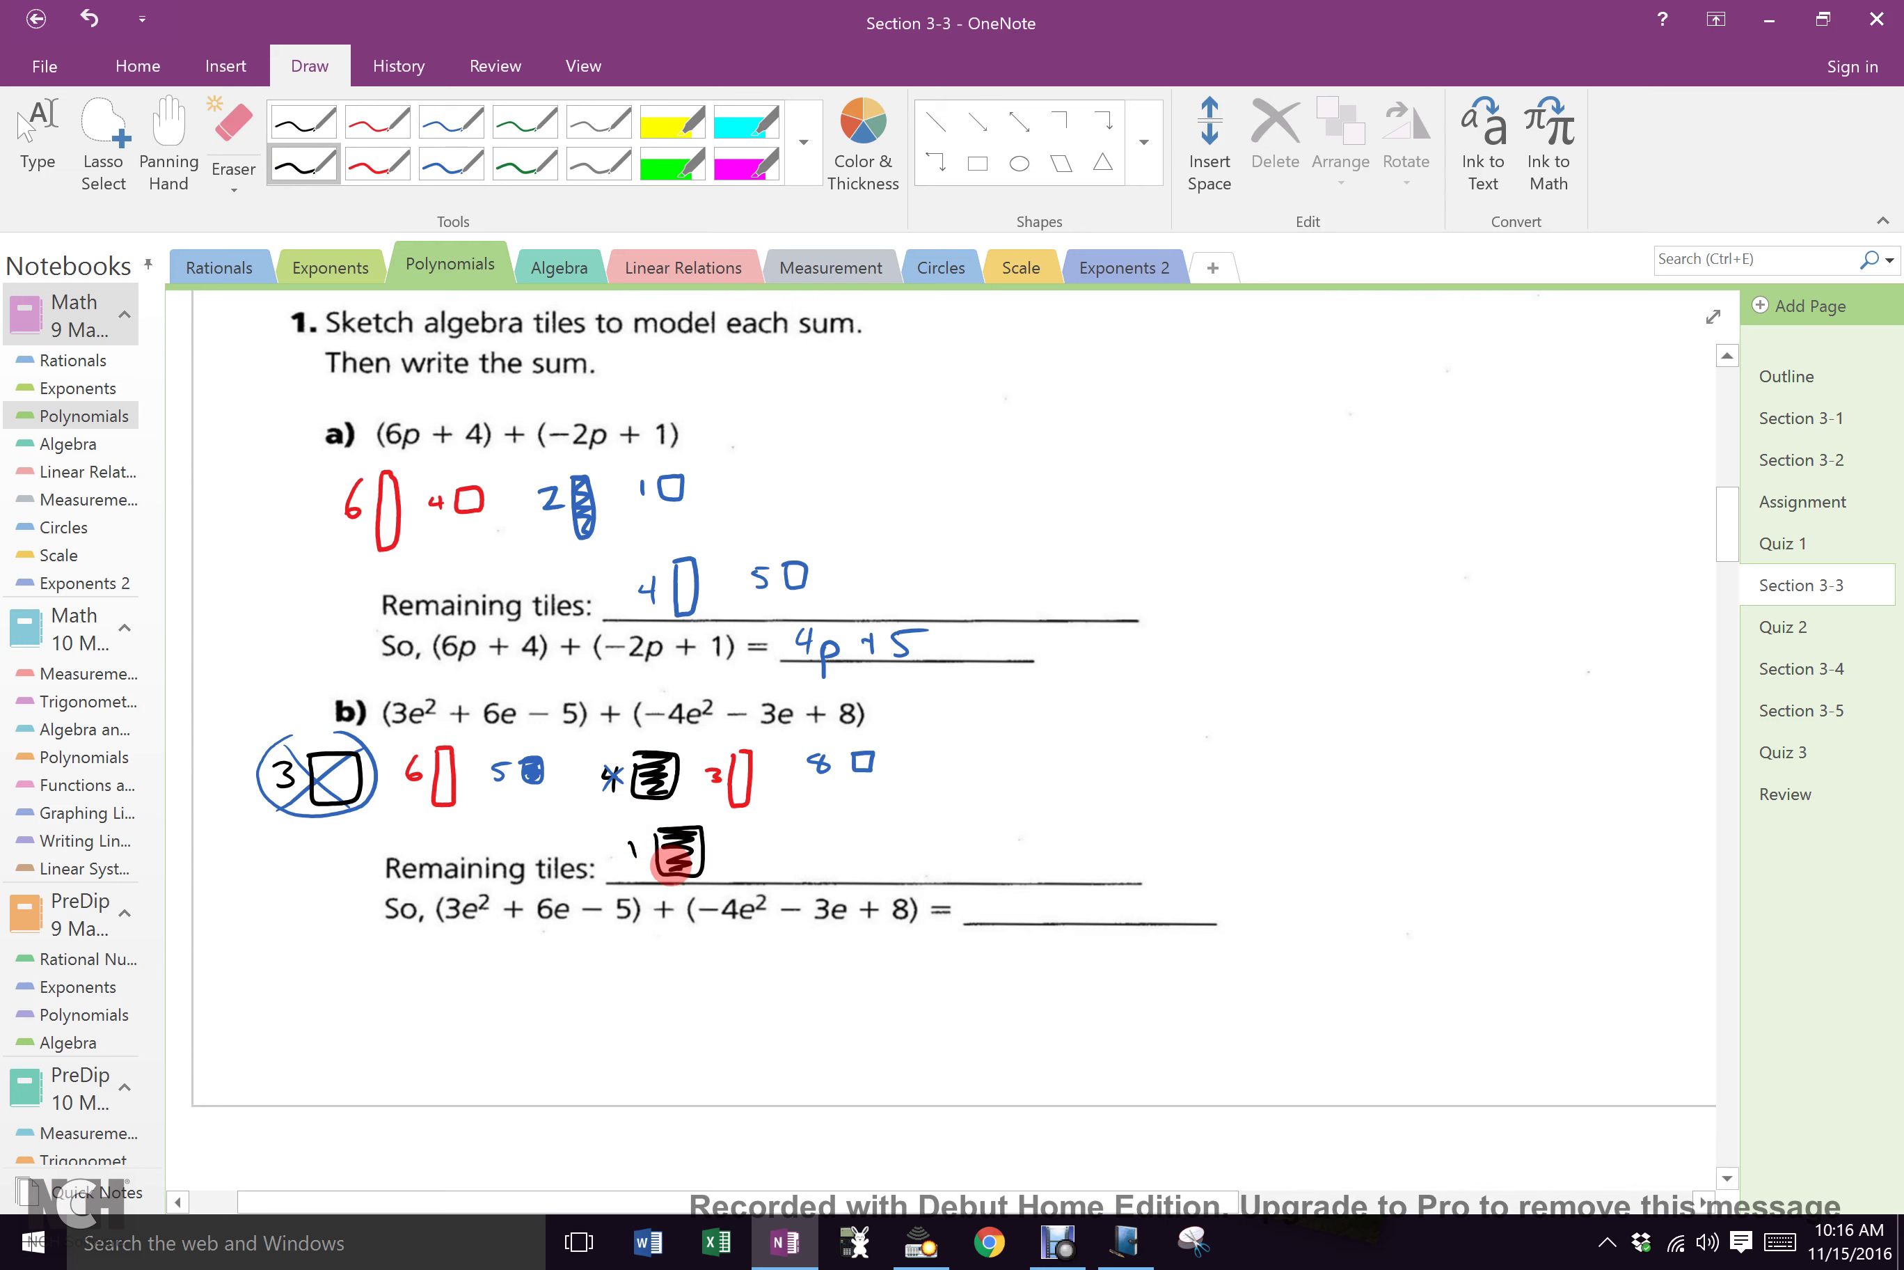
click(378, 163)
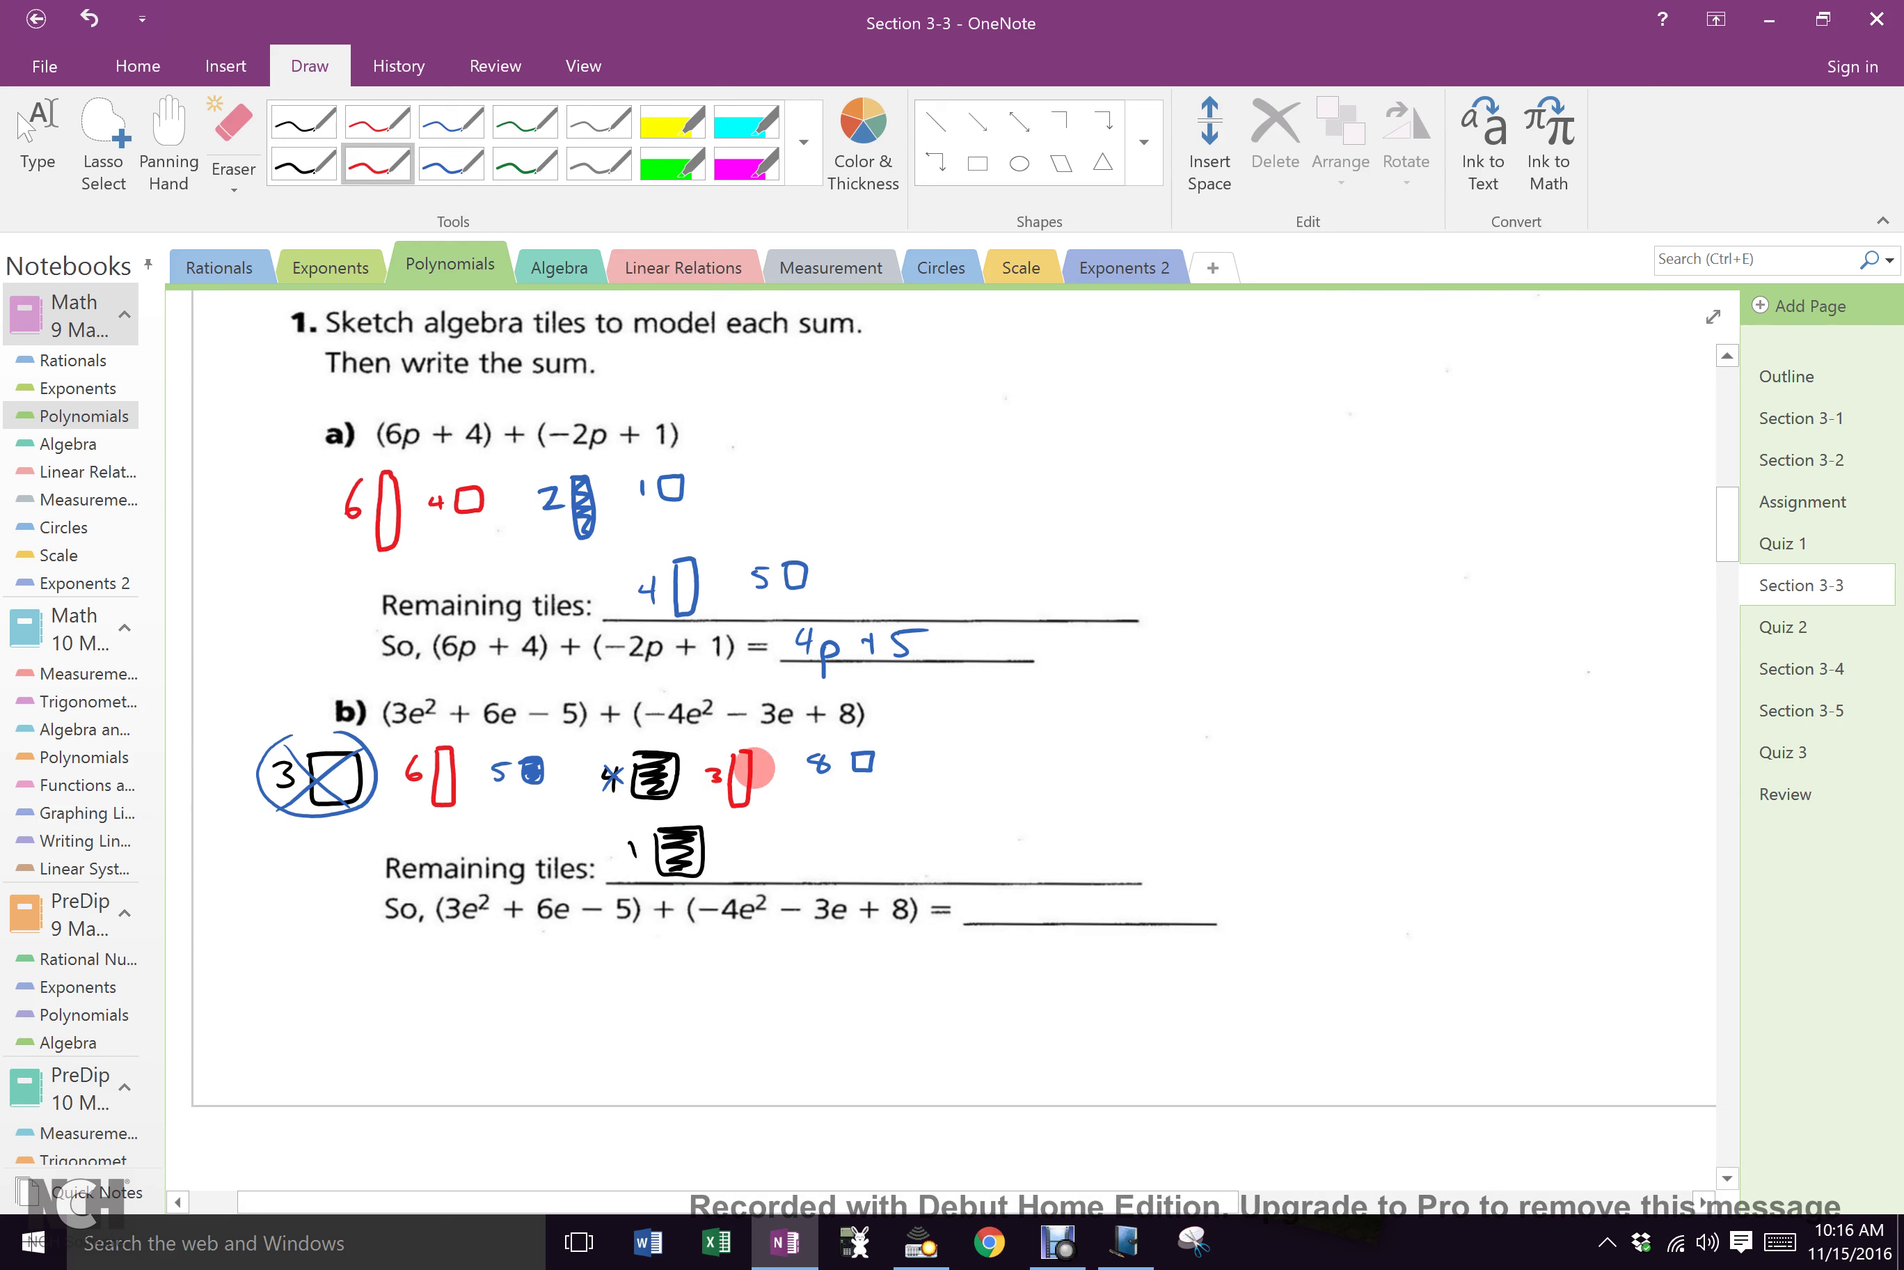
mouse_move(758, 843)
mouse_down()
mouse_move(752, 860)
mouse_move(801, 850)
mouse_move(785, 827)
mouse_up()
click(452, 165)
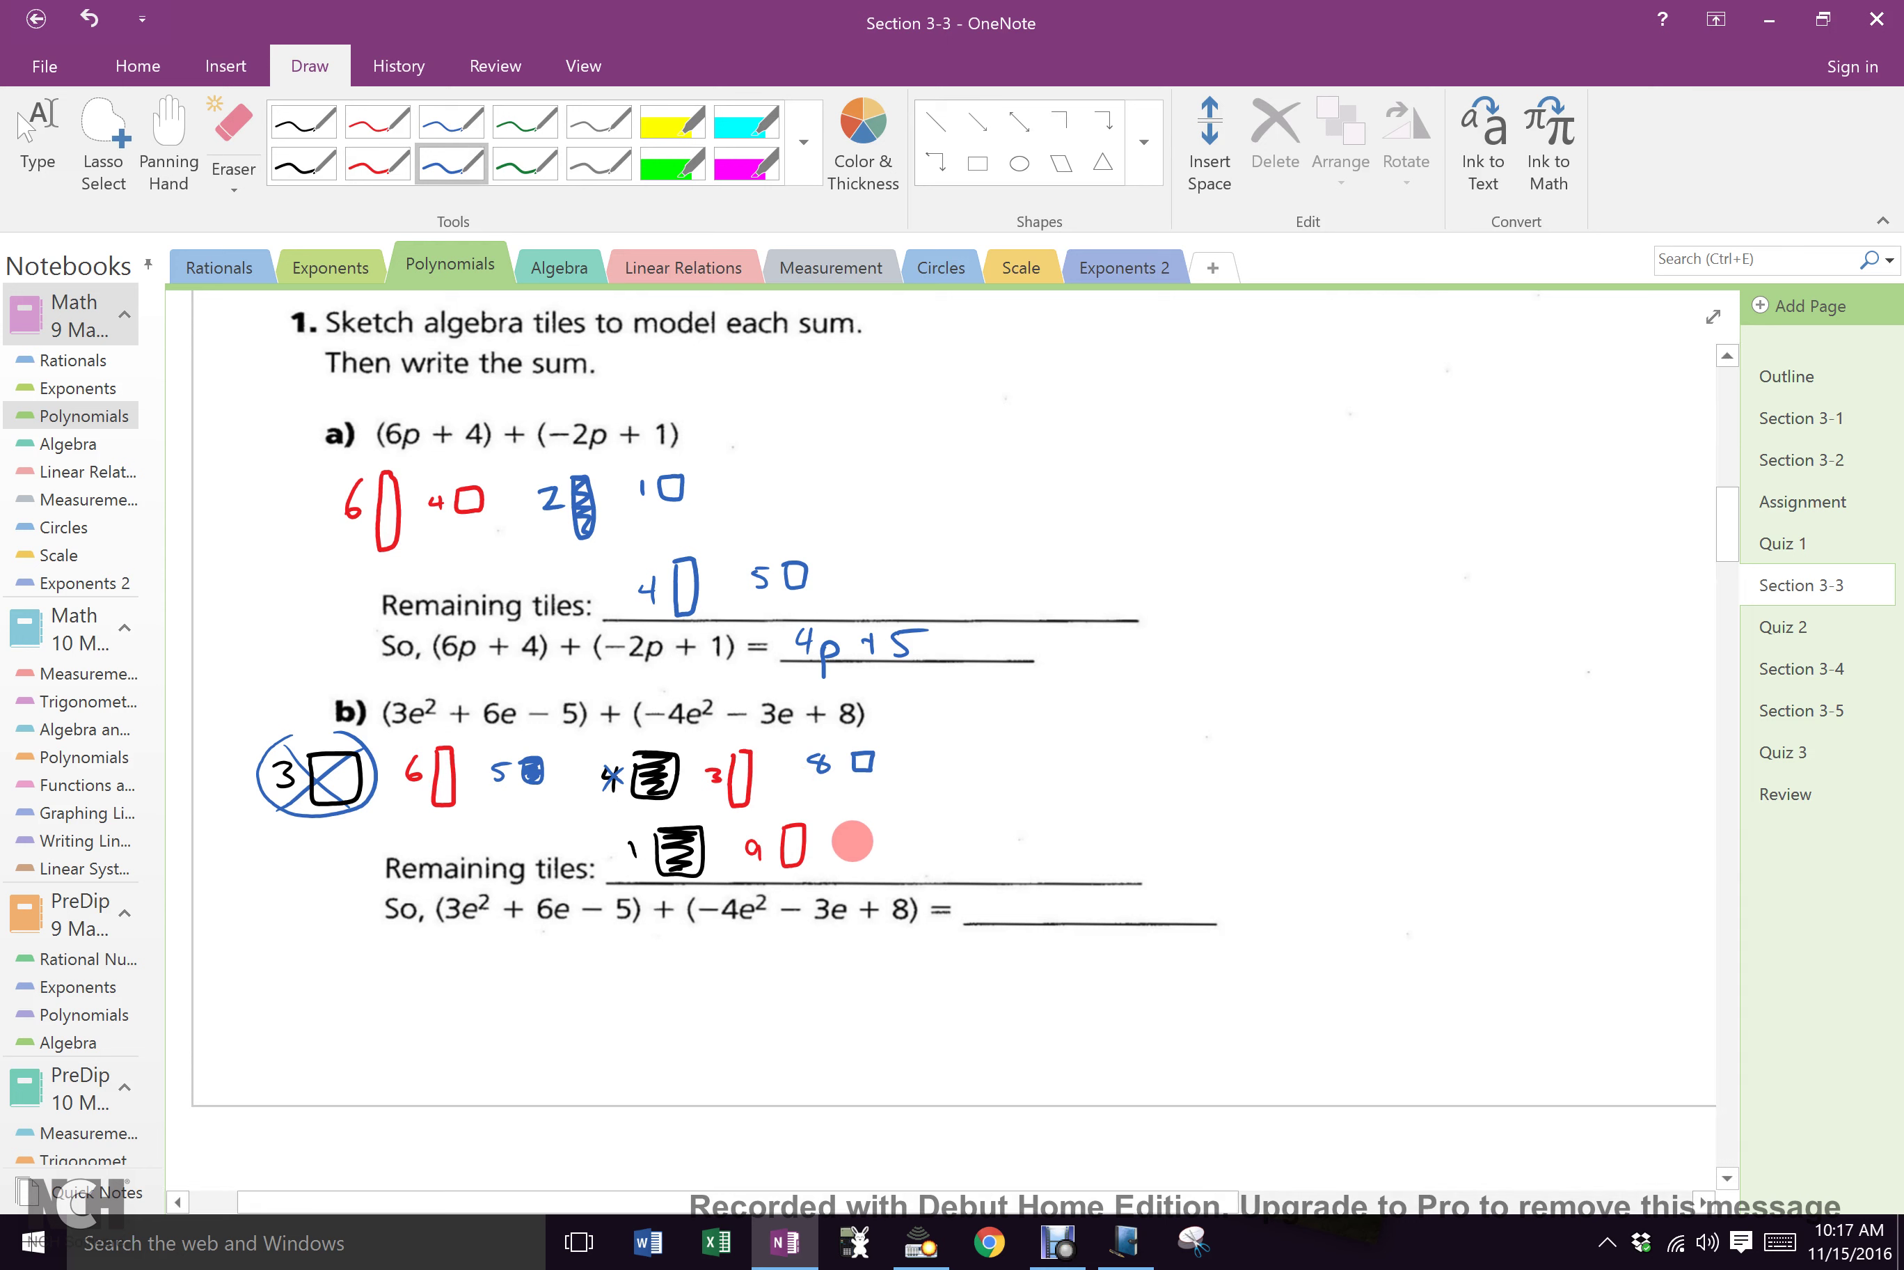
mouse_move(836, 833)
mouse_down()
mouse_move(856, 856)
mouse_move(906, 852)
mouse_move(884, 835)
mouse_up()
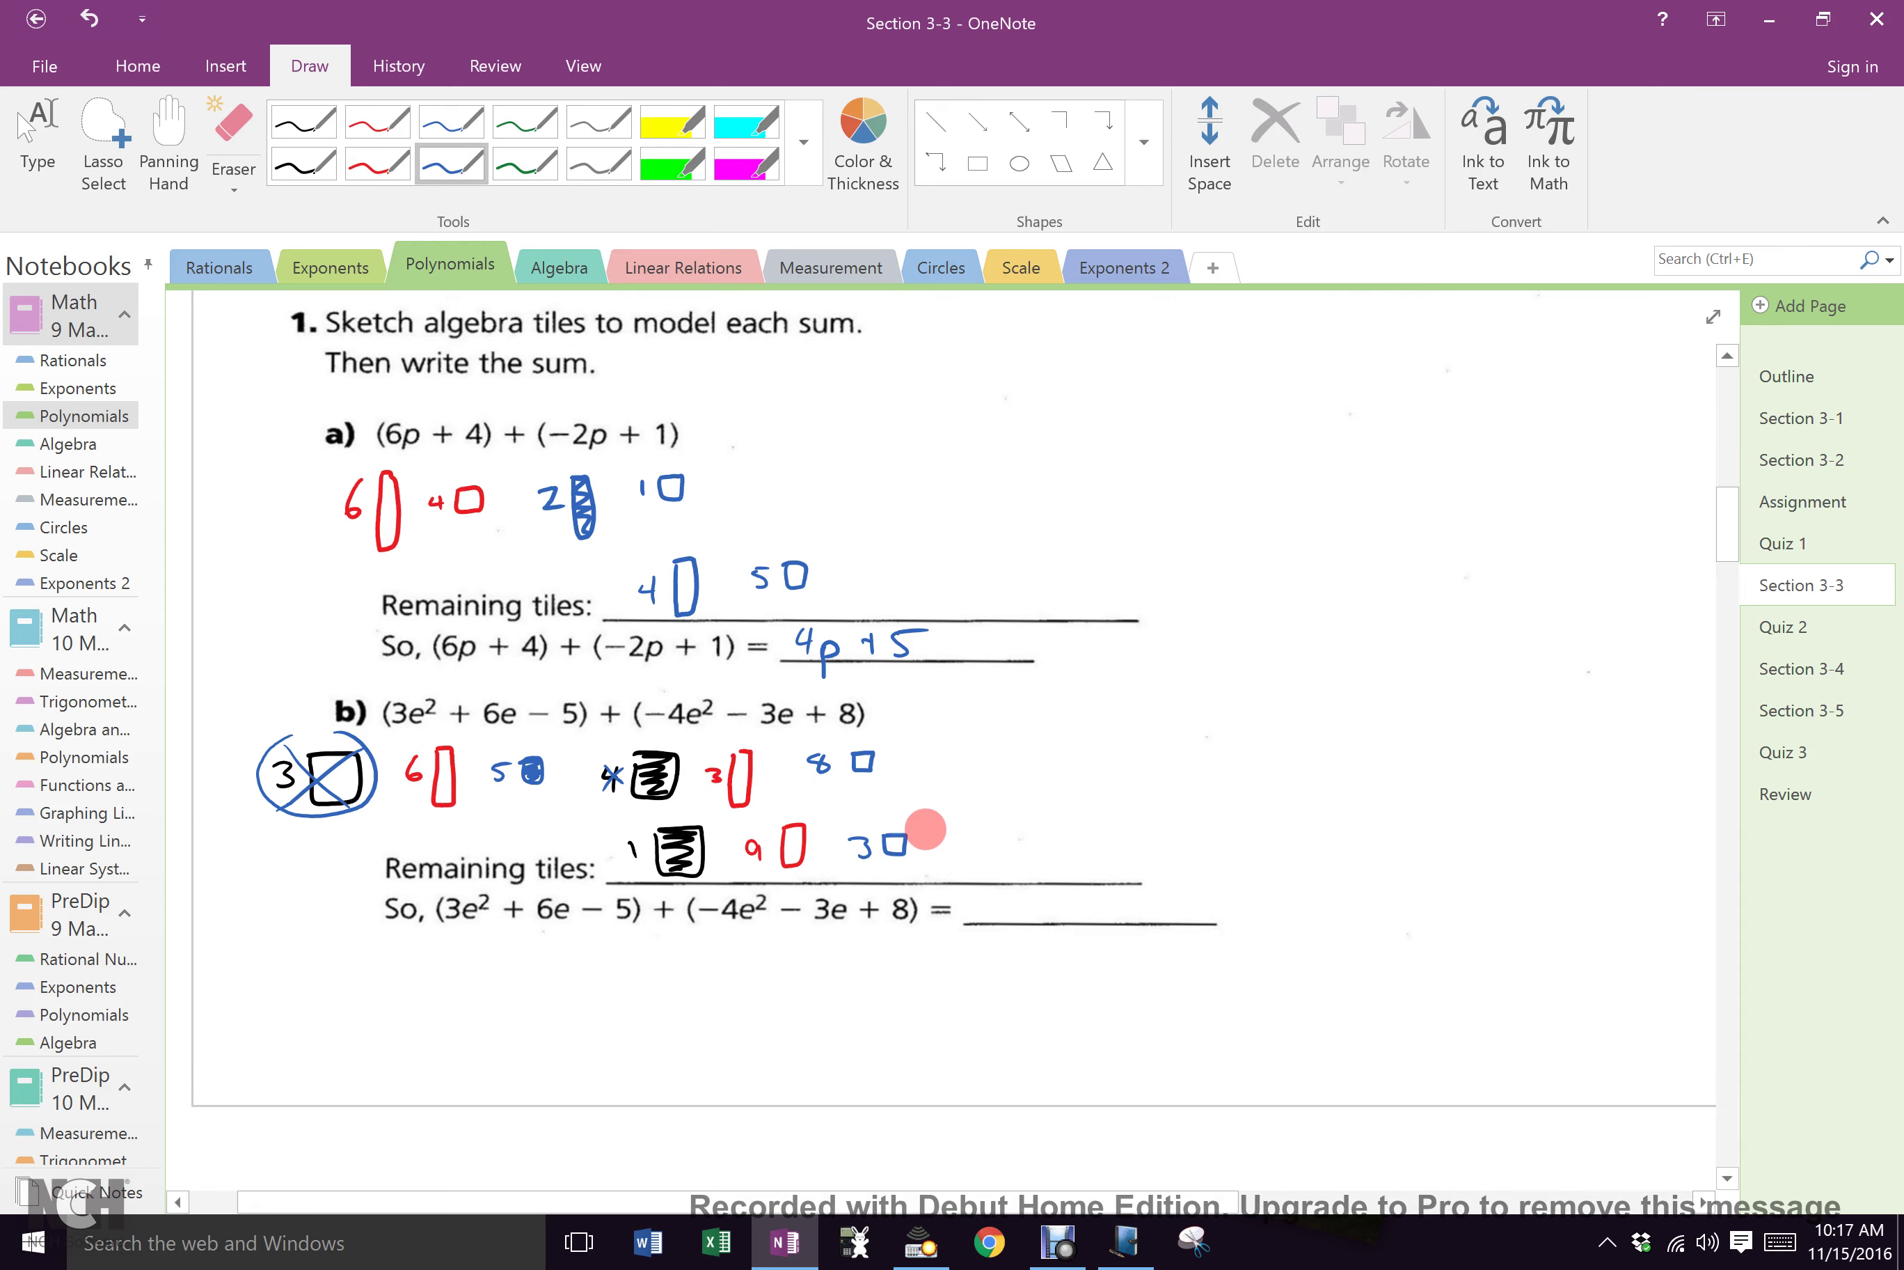
Step: Write the part b) answer −e² + 9e + 3 in green and scroll to Example 2
click(515, 164)
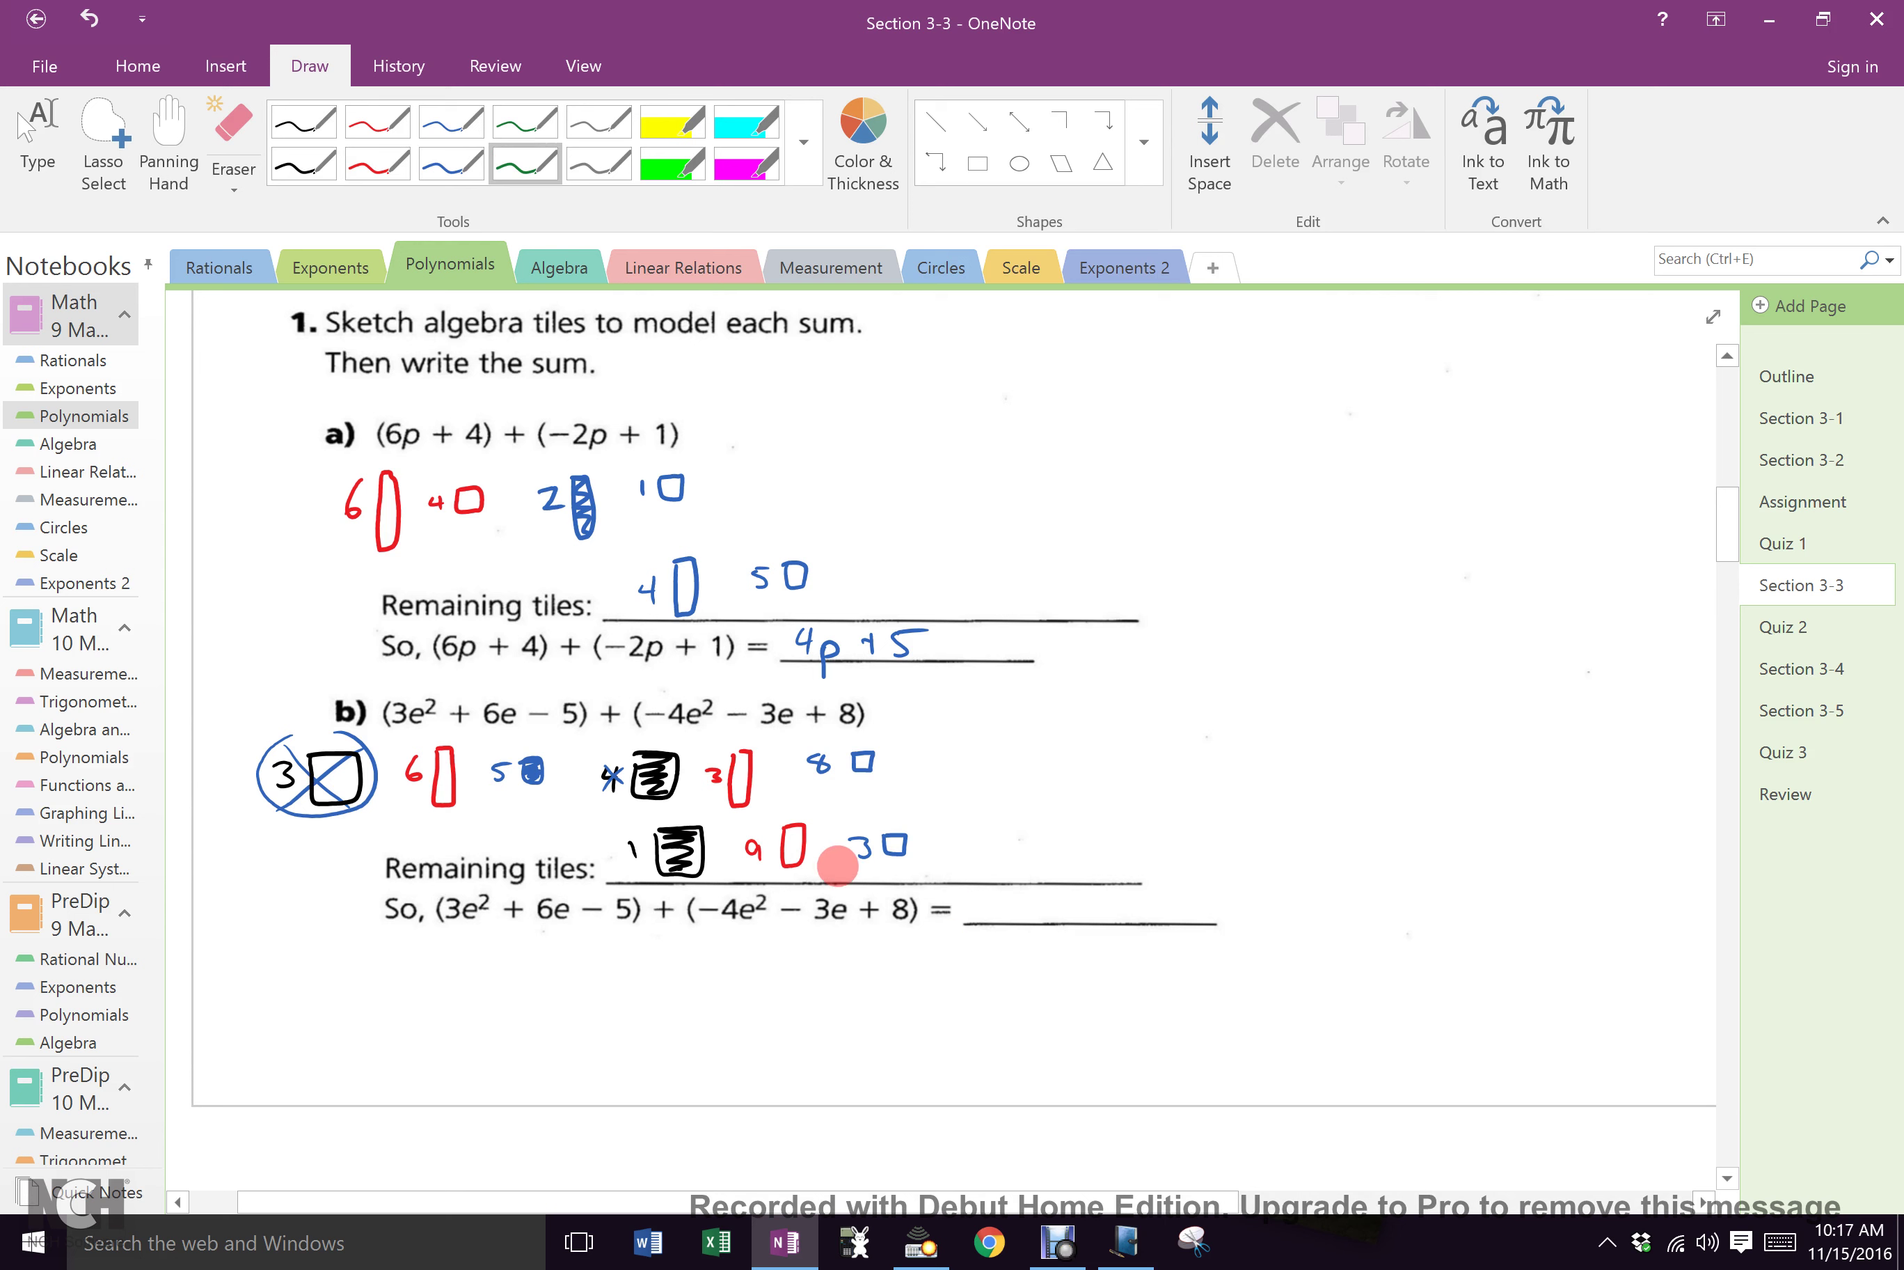
drag(973, 906, 1058, 901)
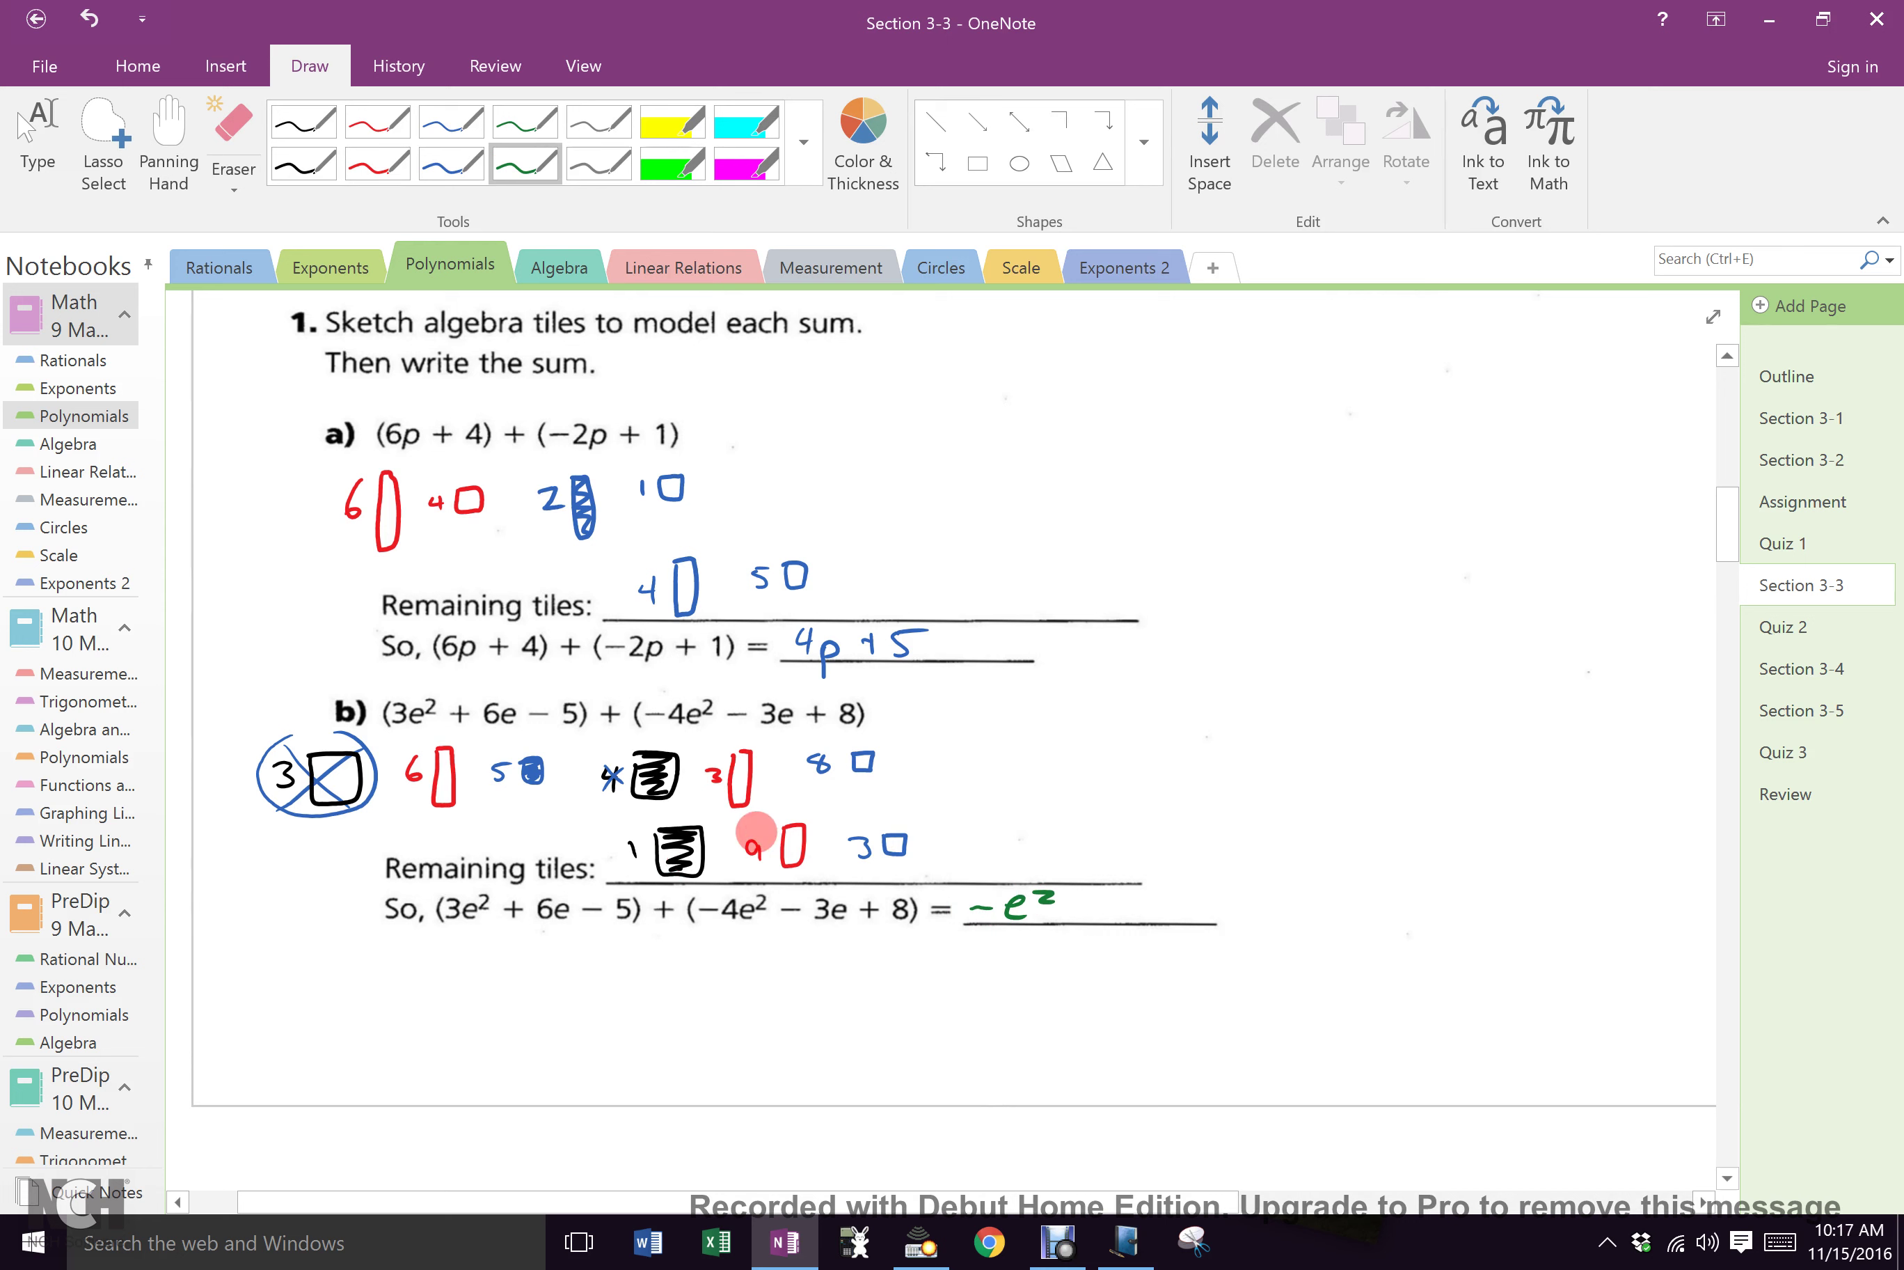
mouse_move(1081, 920)
mouse_down()
mouse_move(1082, 893)
mouse_move(1095, 906)
mouse_up()
drag(1106, 893, 1116, 917)
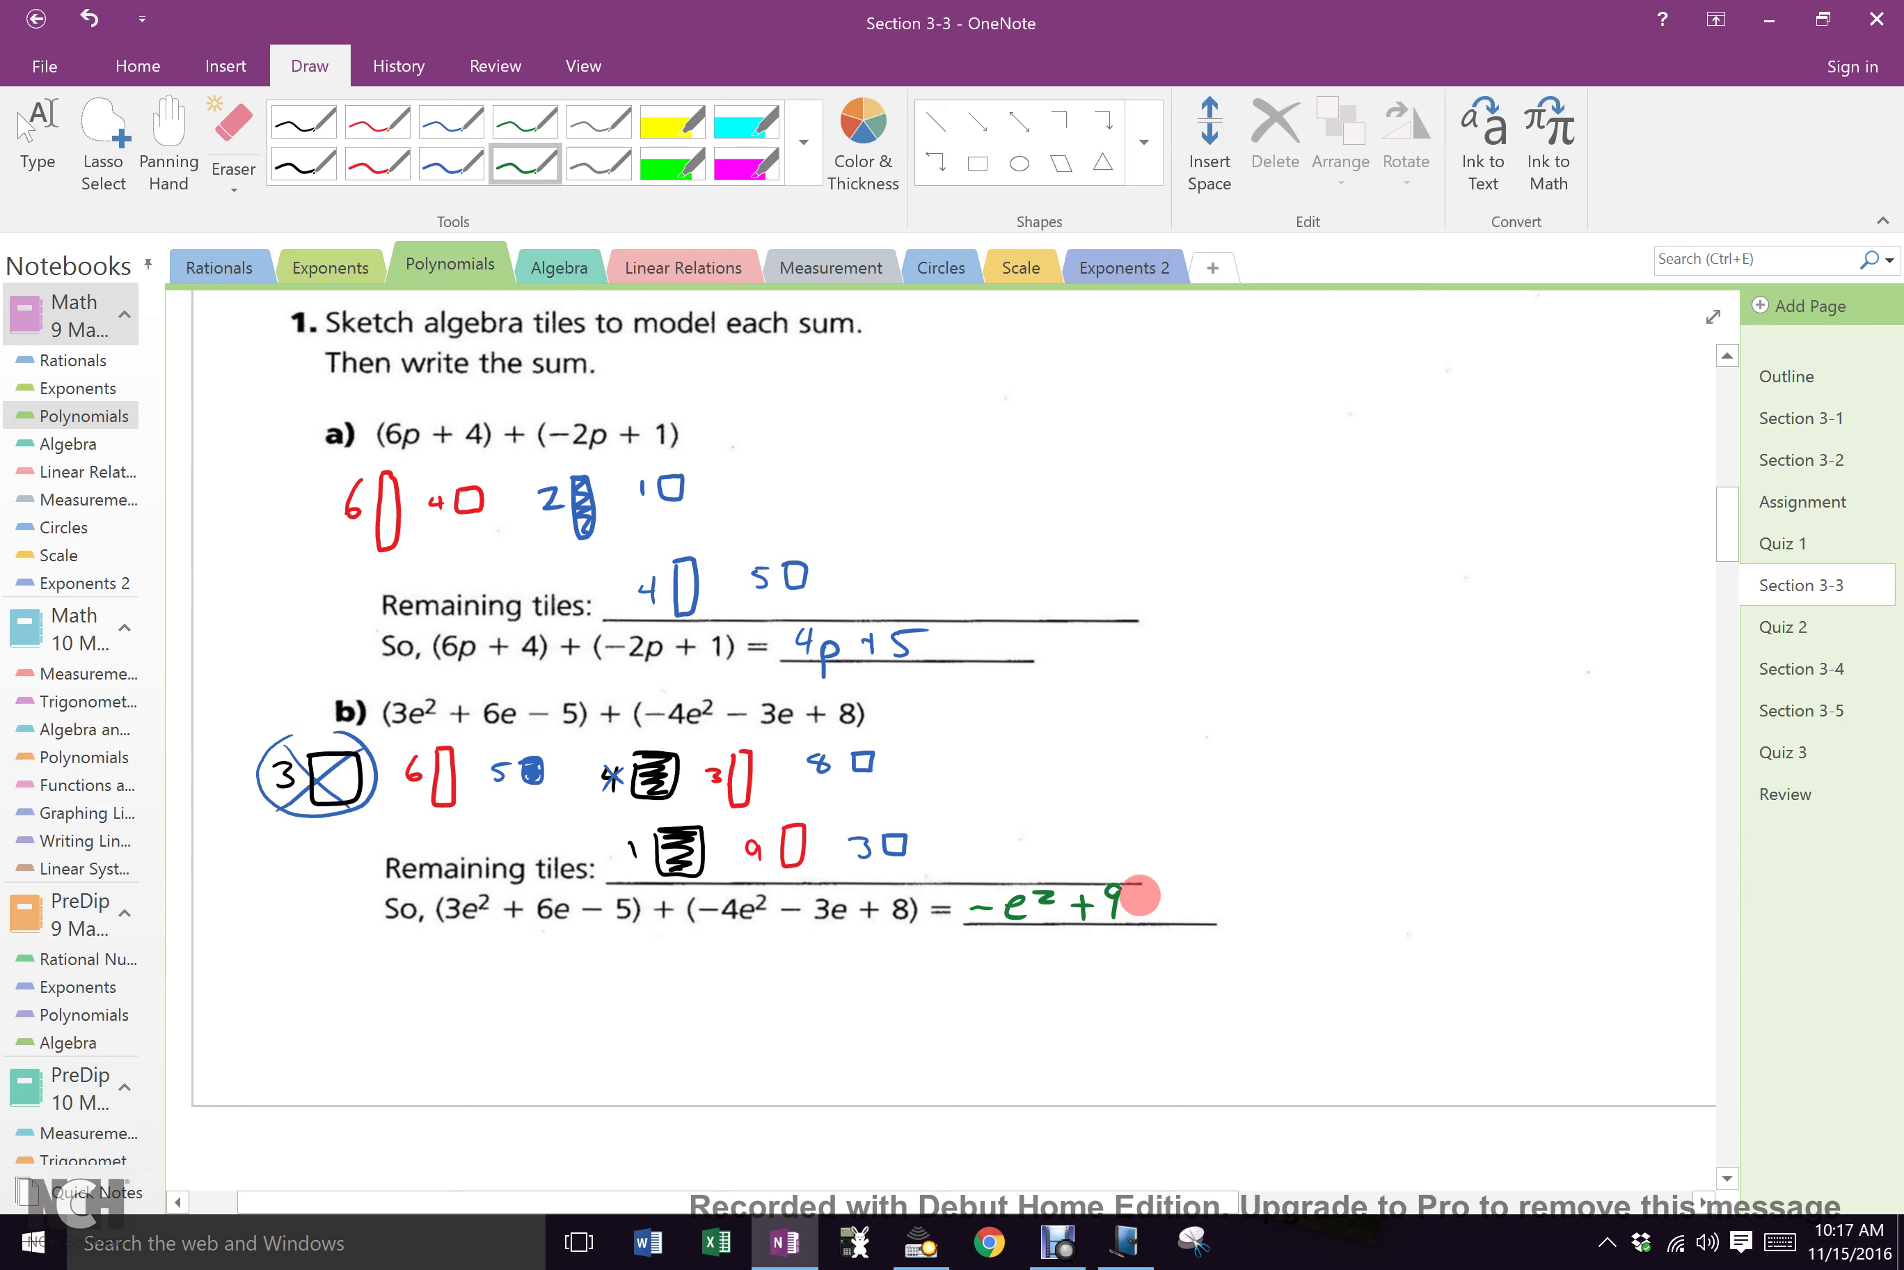
drag(1123, 908, 1151, 919)
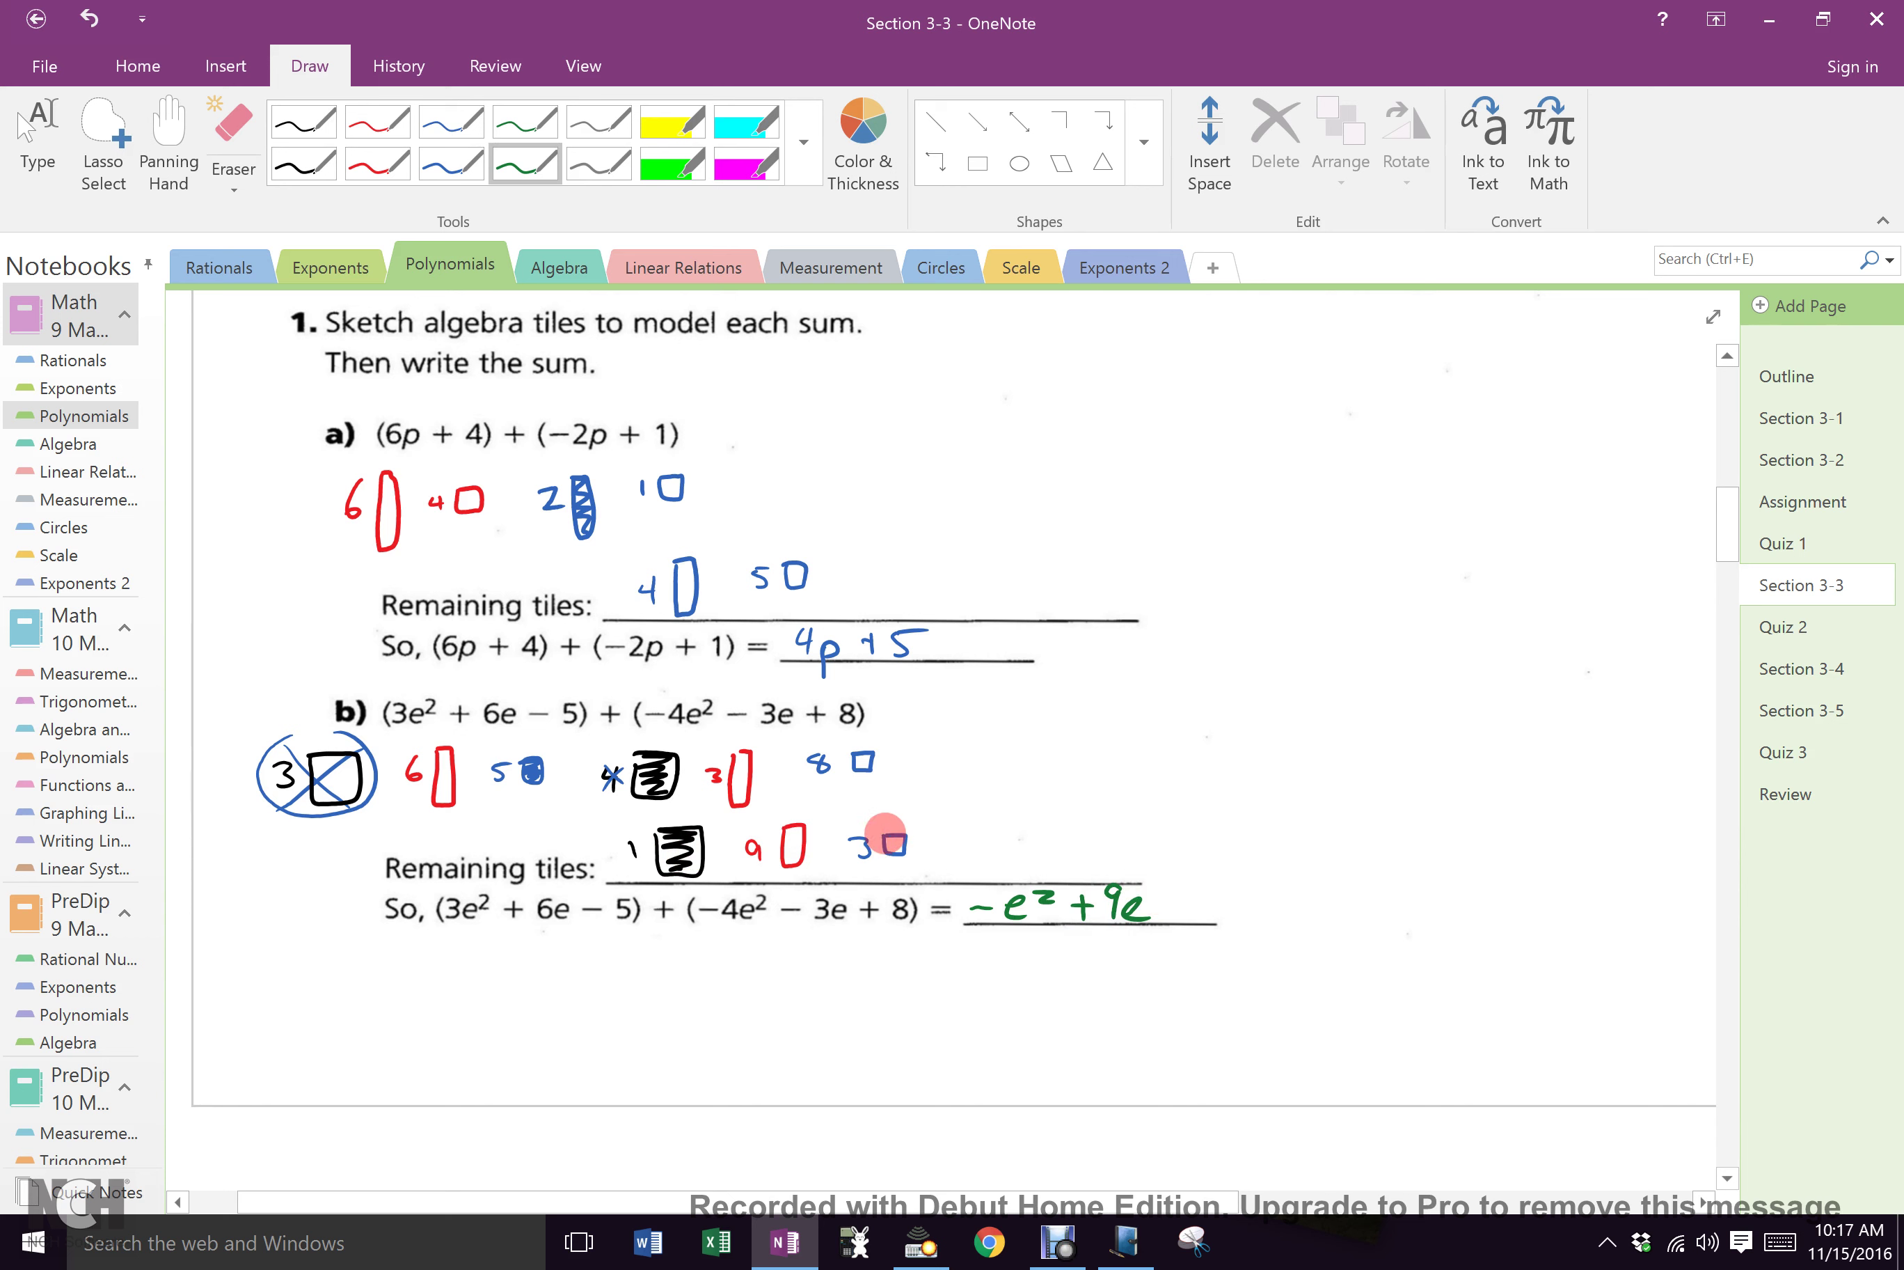
drag(1161, 904, 1184, 903)
mouse_move(1172, 894)
mouse_down()
mouse_move(1173, 914)
mouse_move(1199, 897)
mouse_up()
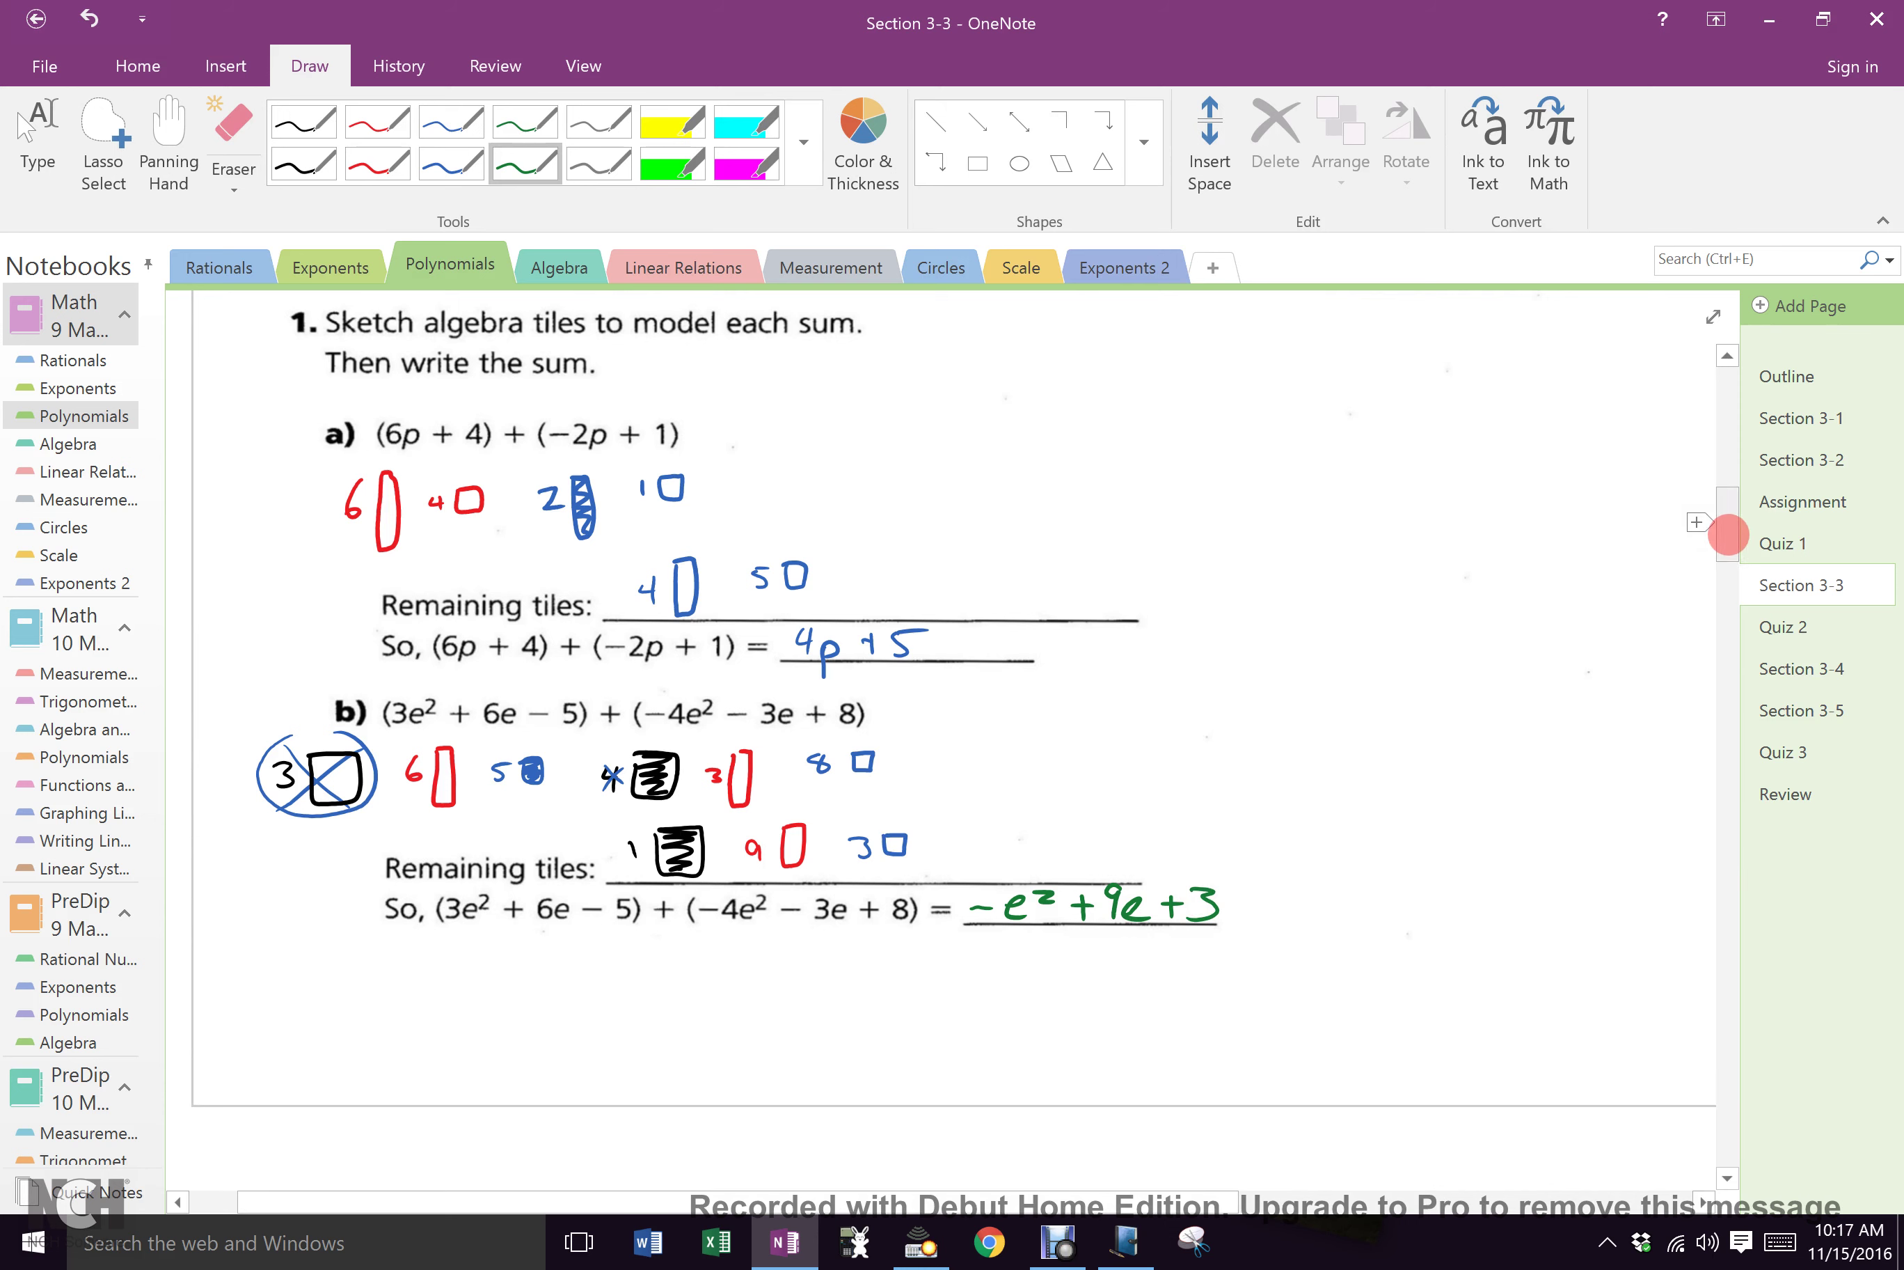
drag(1721, 527, 1734, 620)
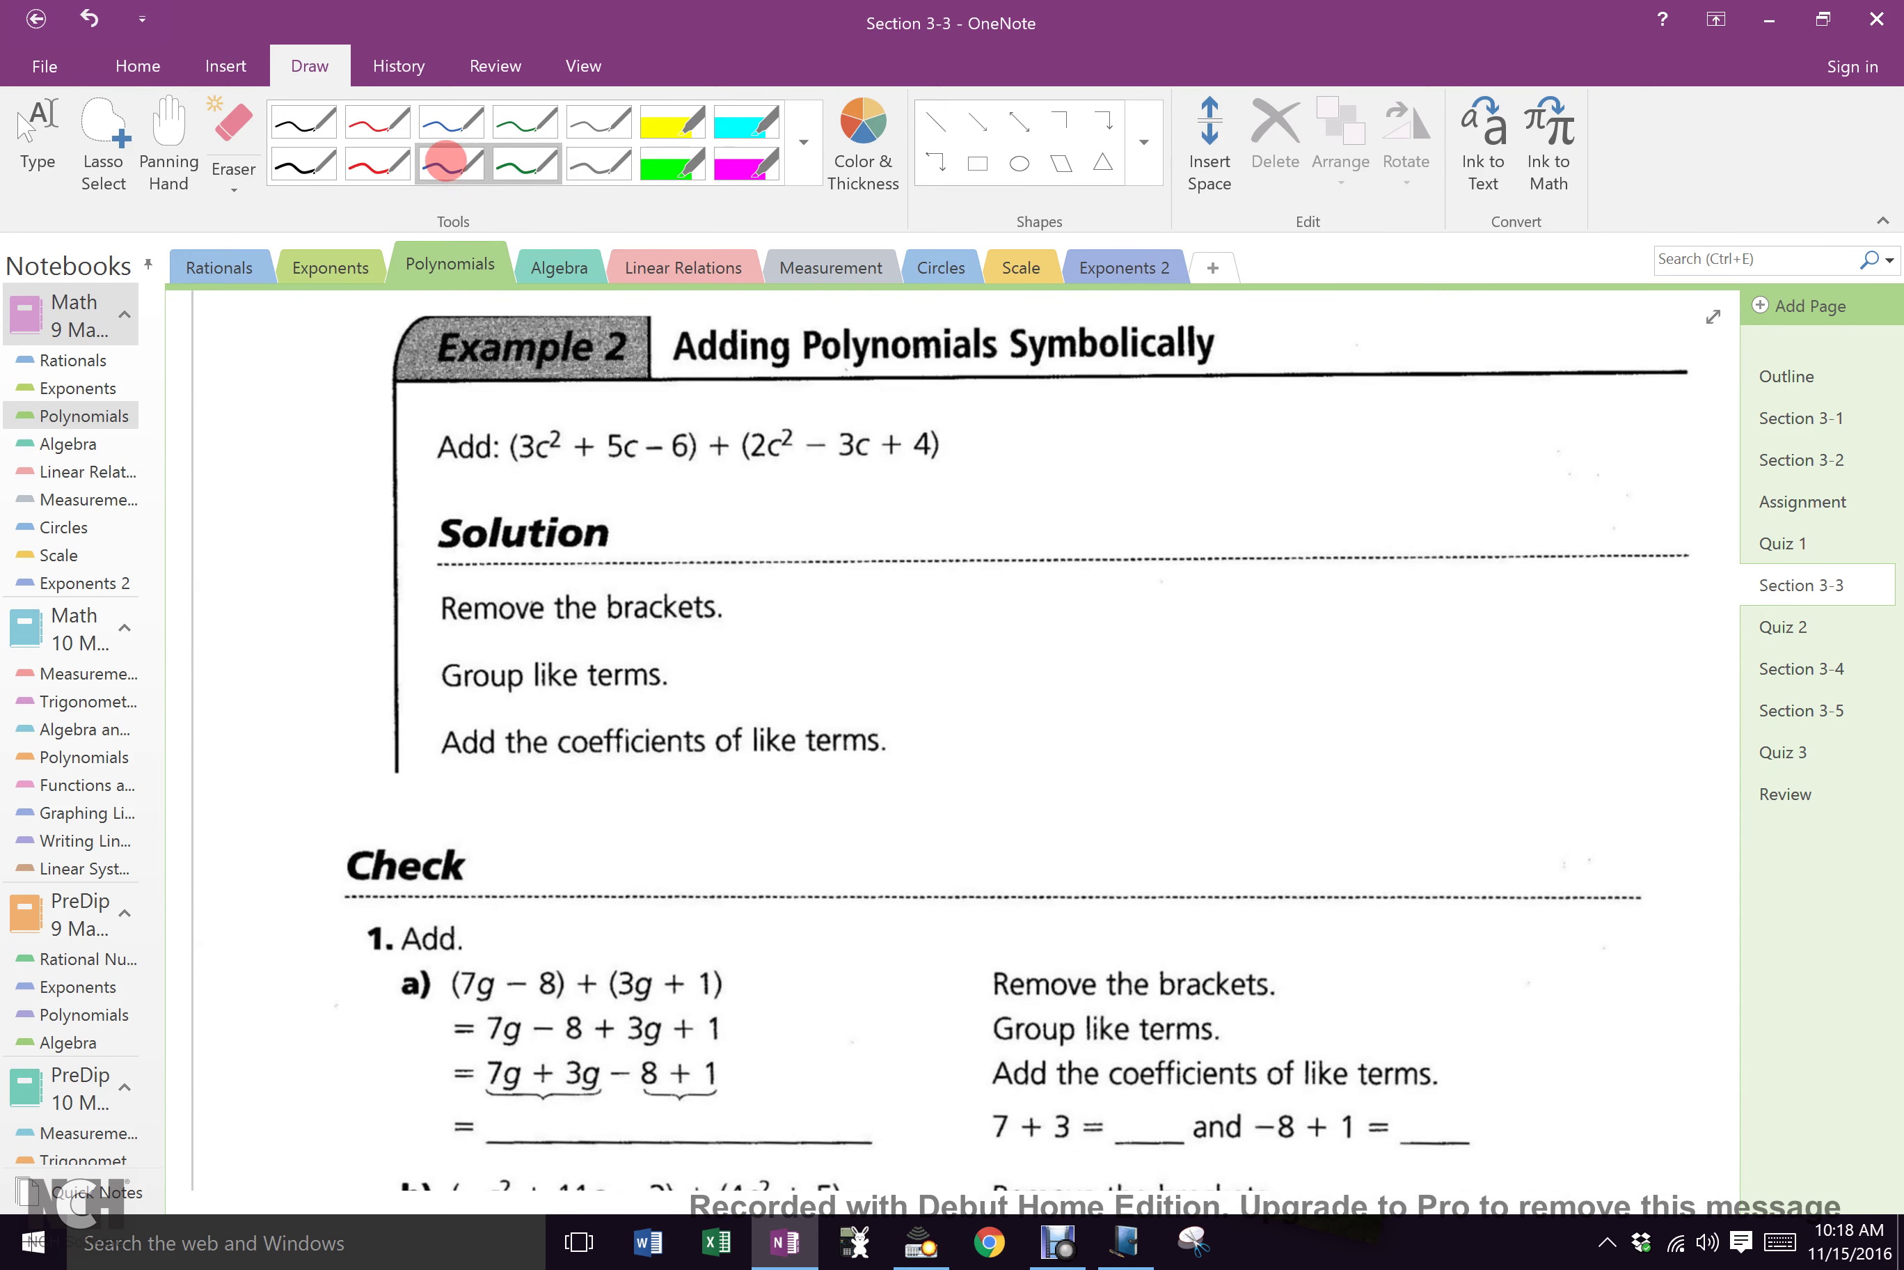
Step: Write '→ numbers' in blue ink after the 'Adding Polynomials Symbolically' heading
click(452, 165)
drag(1229, 343, 1490, 339)
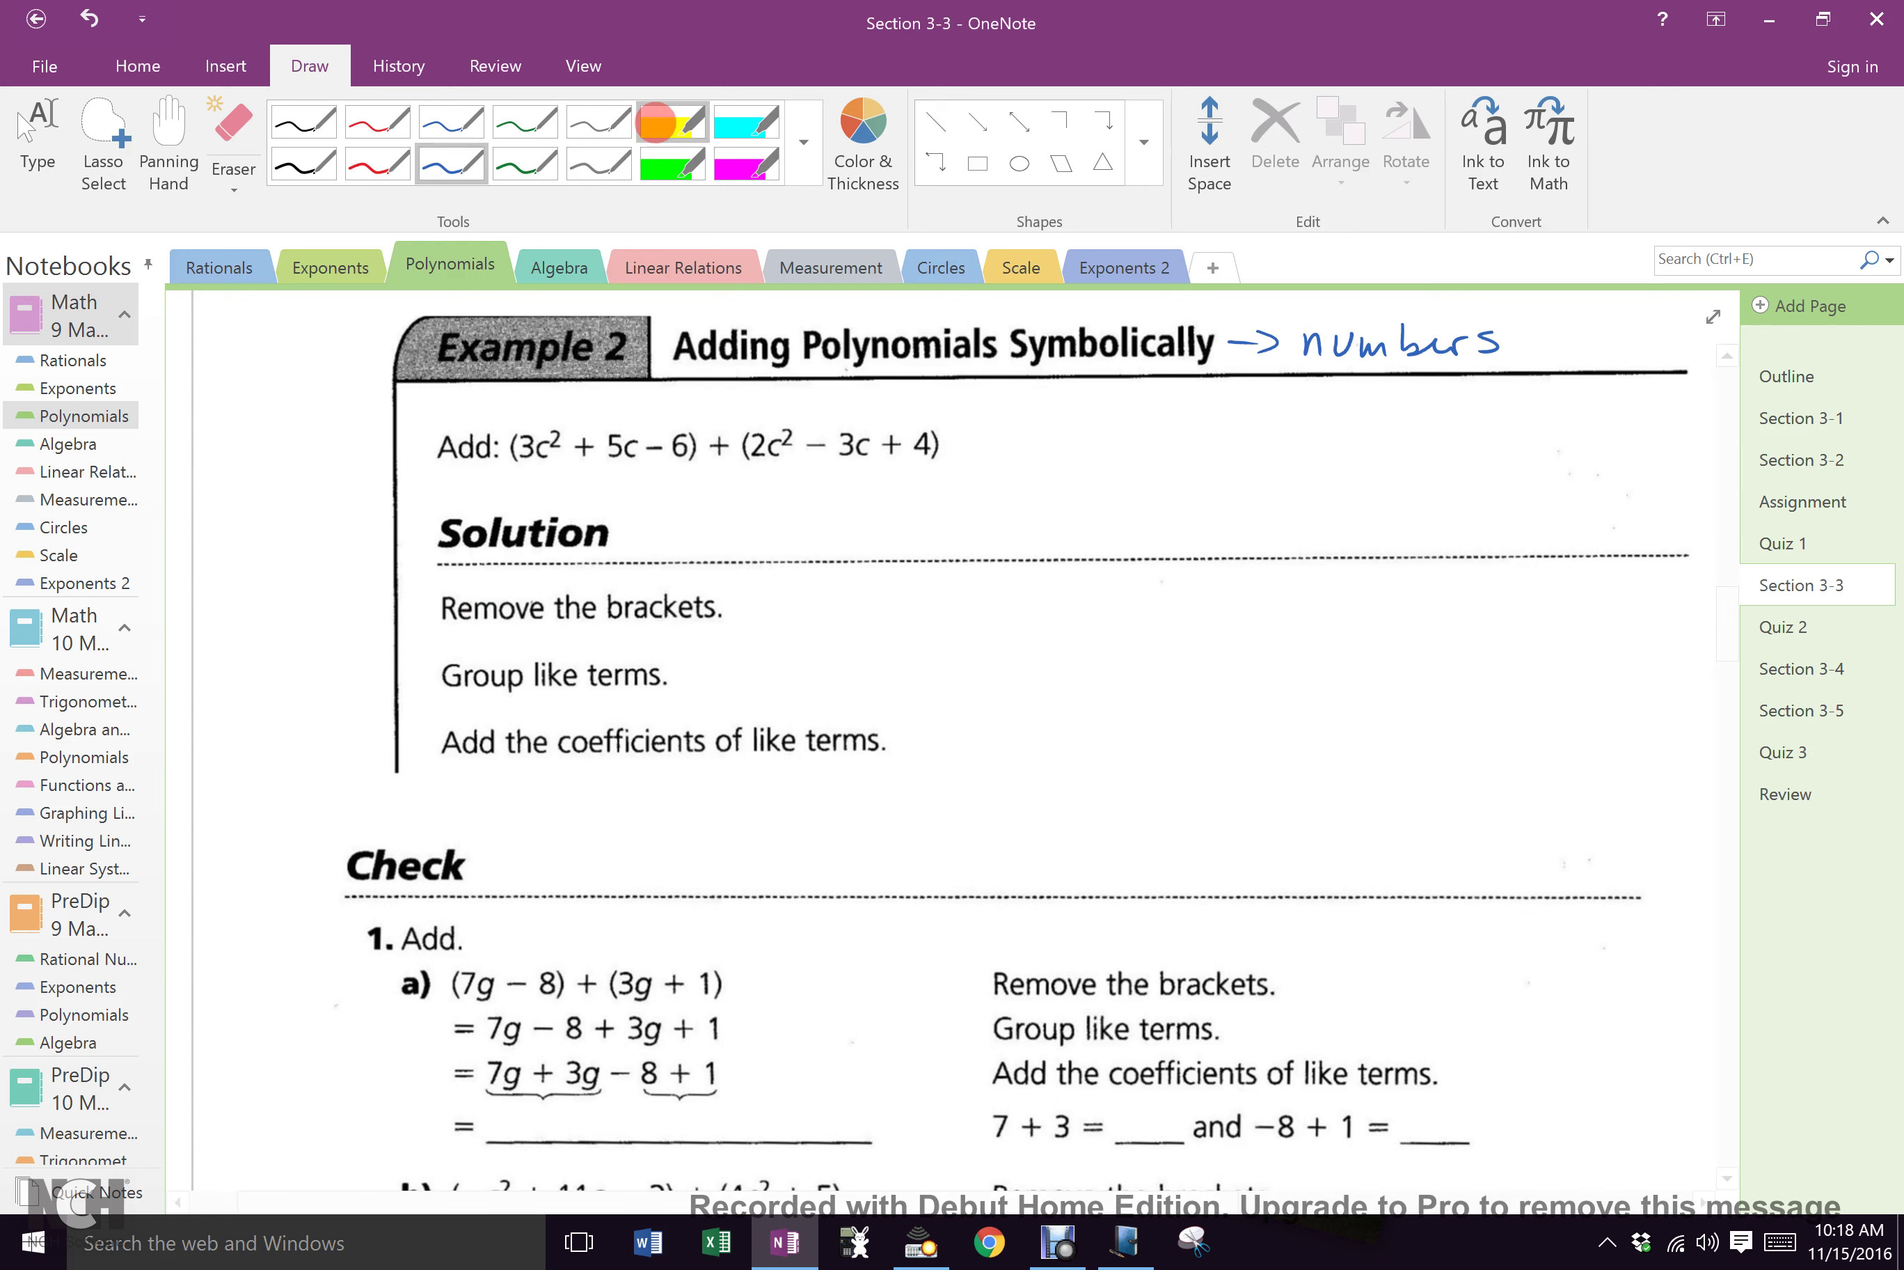
Step: Highlight 'Remove the brackets.' yellow and write 3c² + 5c − 6 + 2c² − 3c + 4 beside it in black
click(672, 123)
drag(438, 610, 710, 600)
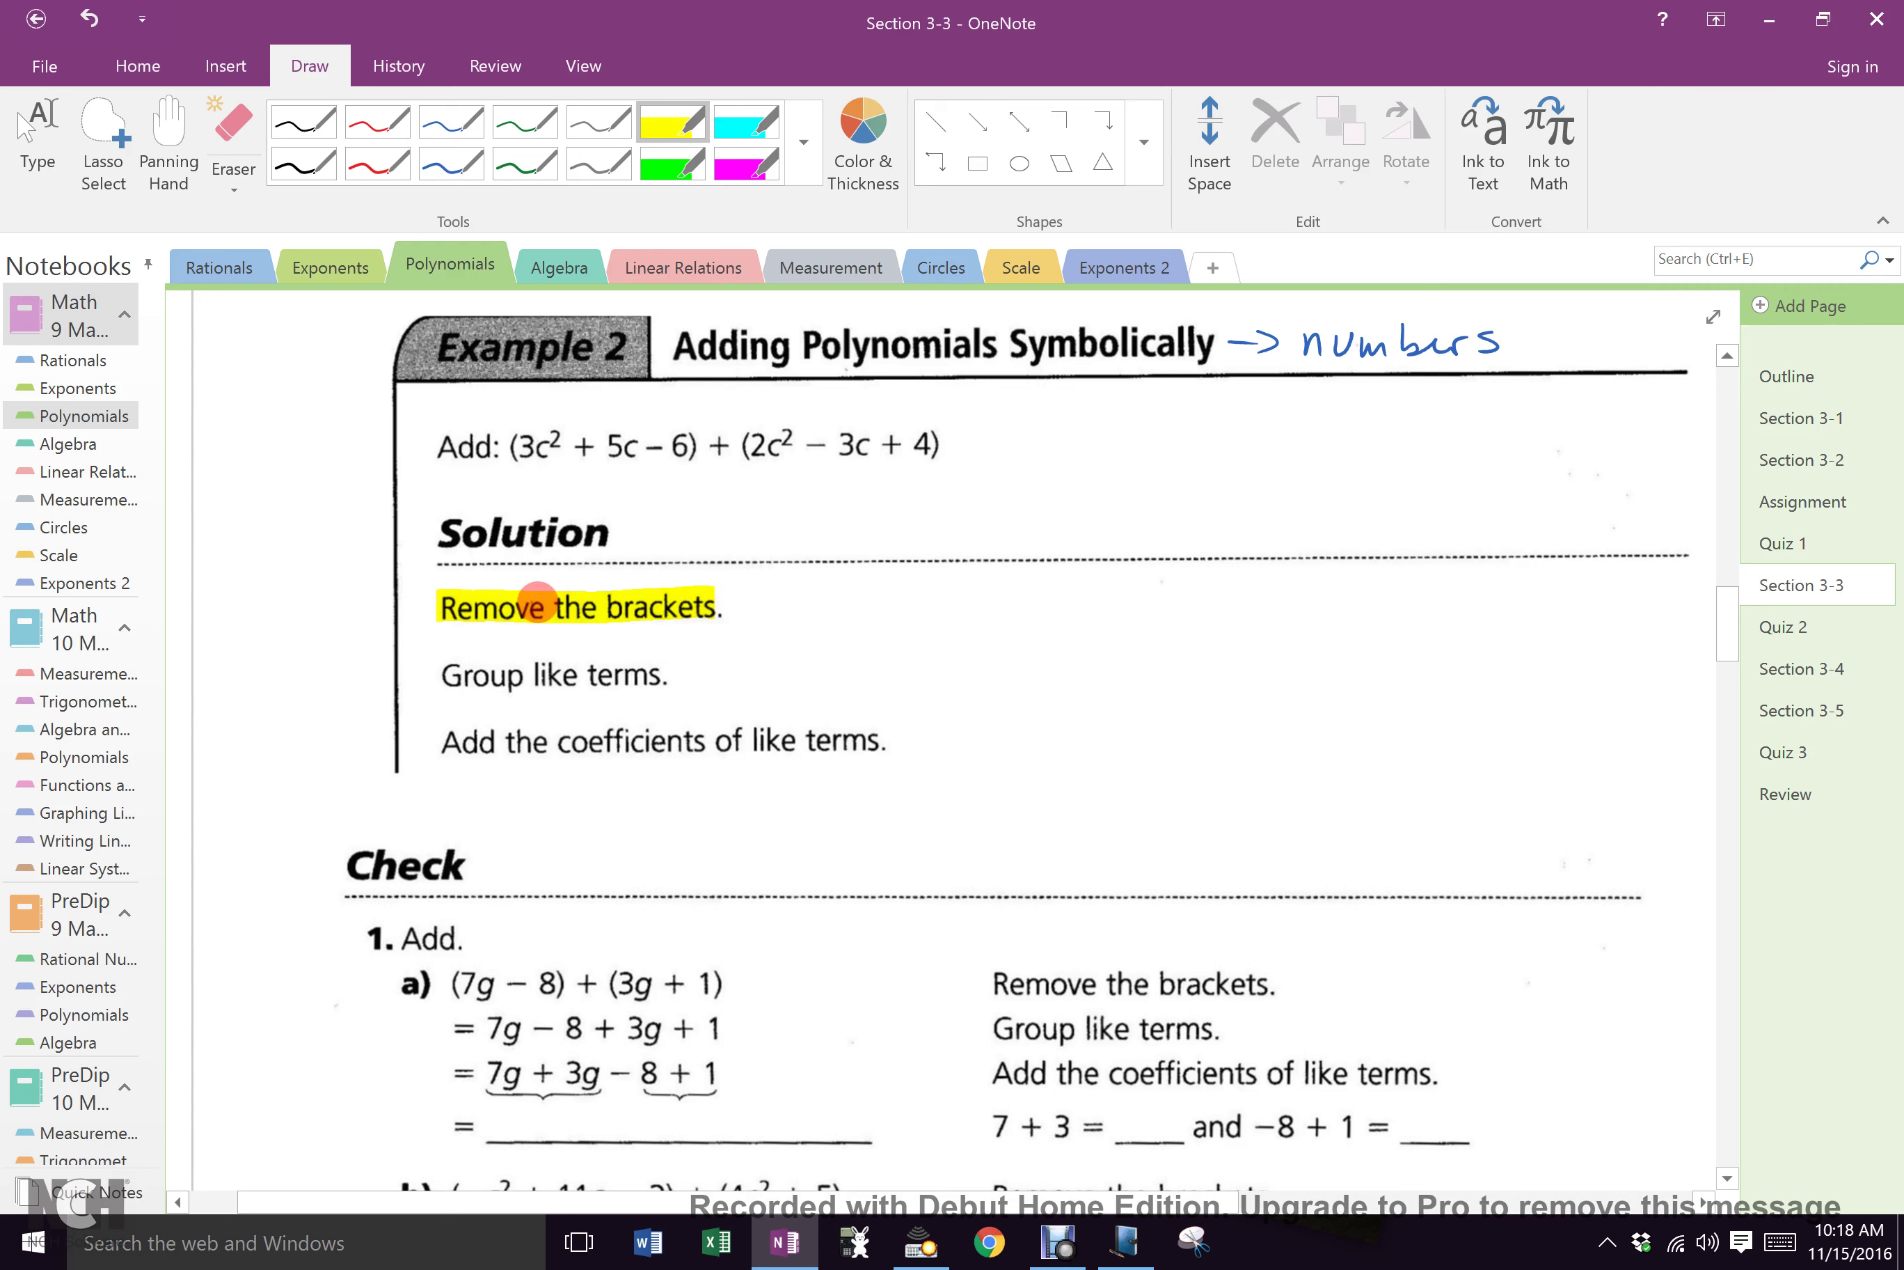
click(299, 167)
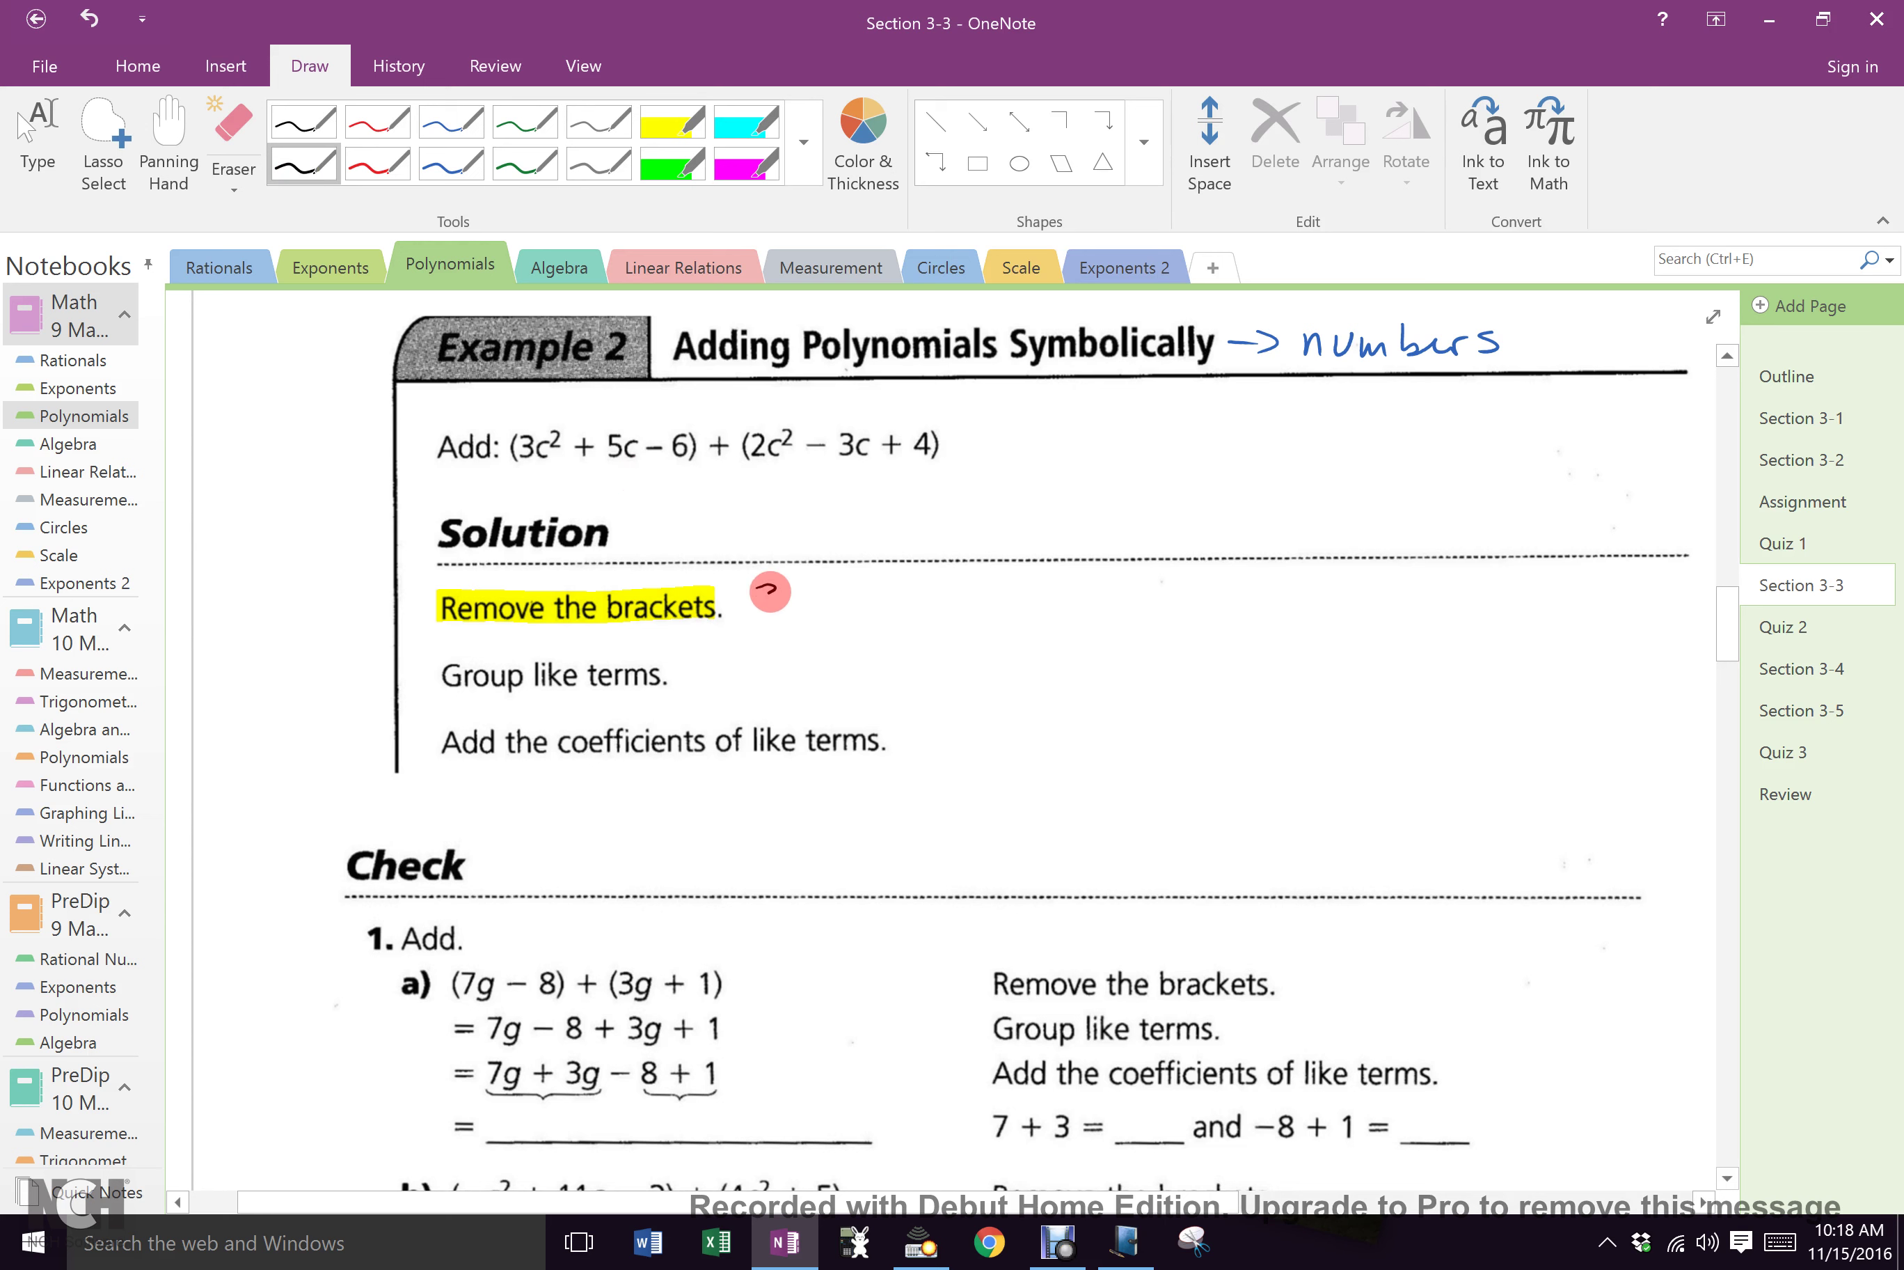
mouse_move(758, 582)
mouse_down()
mouse_move(759, 611)
mouse_move(832, 588)
mouse_move(854, 607)
mouse_up()
mouse_move(890, 589)
mouse_down()
mouse_move(878, 608)
mouse_move(1025, 597)
mouse_up()
drag(1017, 590, 1143, 598)
mouse_move(1164, 578)
mouse_down()
mouse_move(1182, 577)
mouse_move(1177, 601)
mouse_move(1248, 593)
mouse_up()
drag(1240, 587, 1294, 594)
drag(1296, 580, 1297, 602)
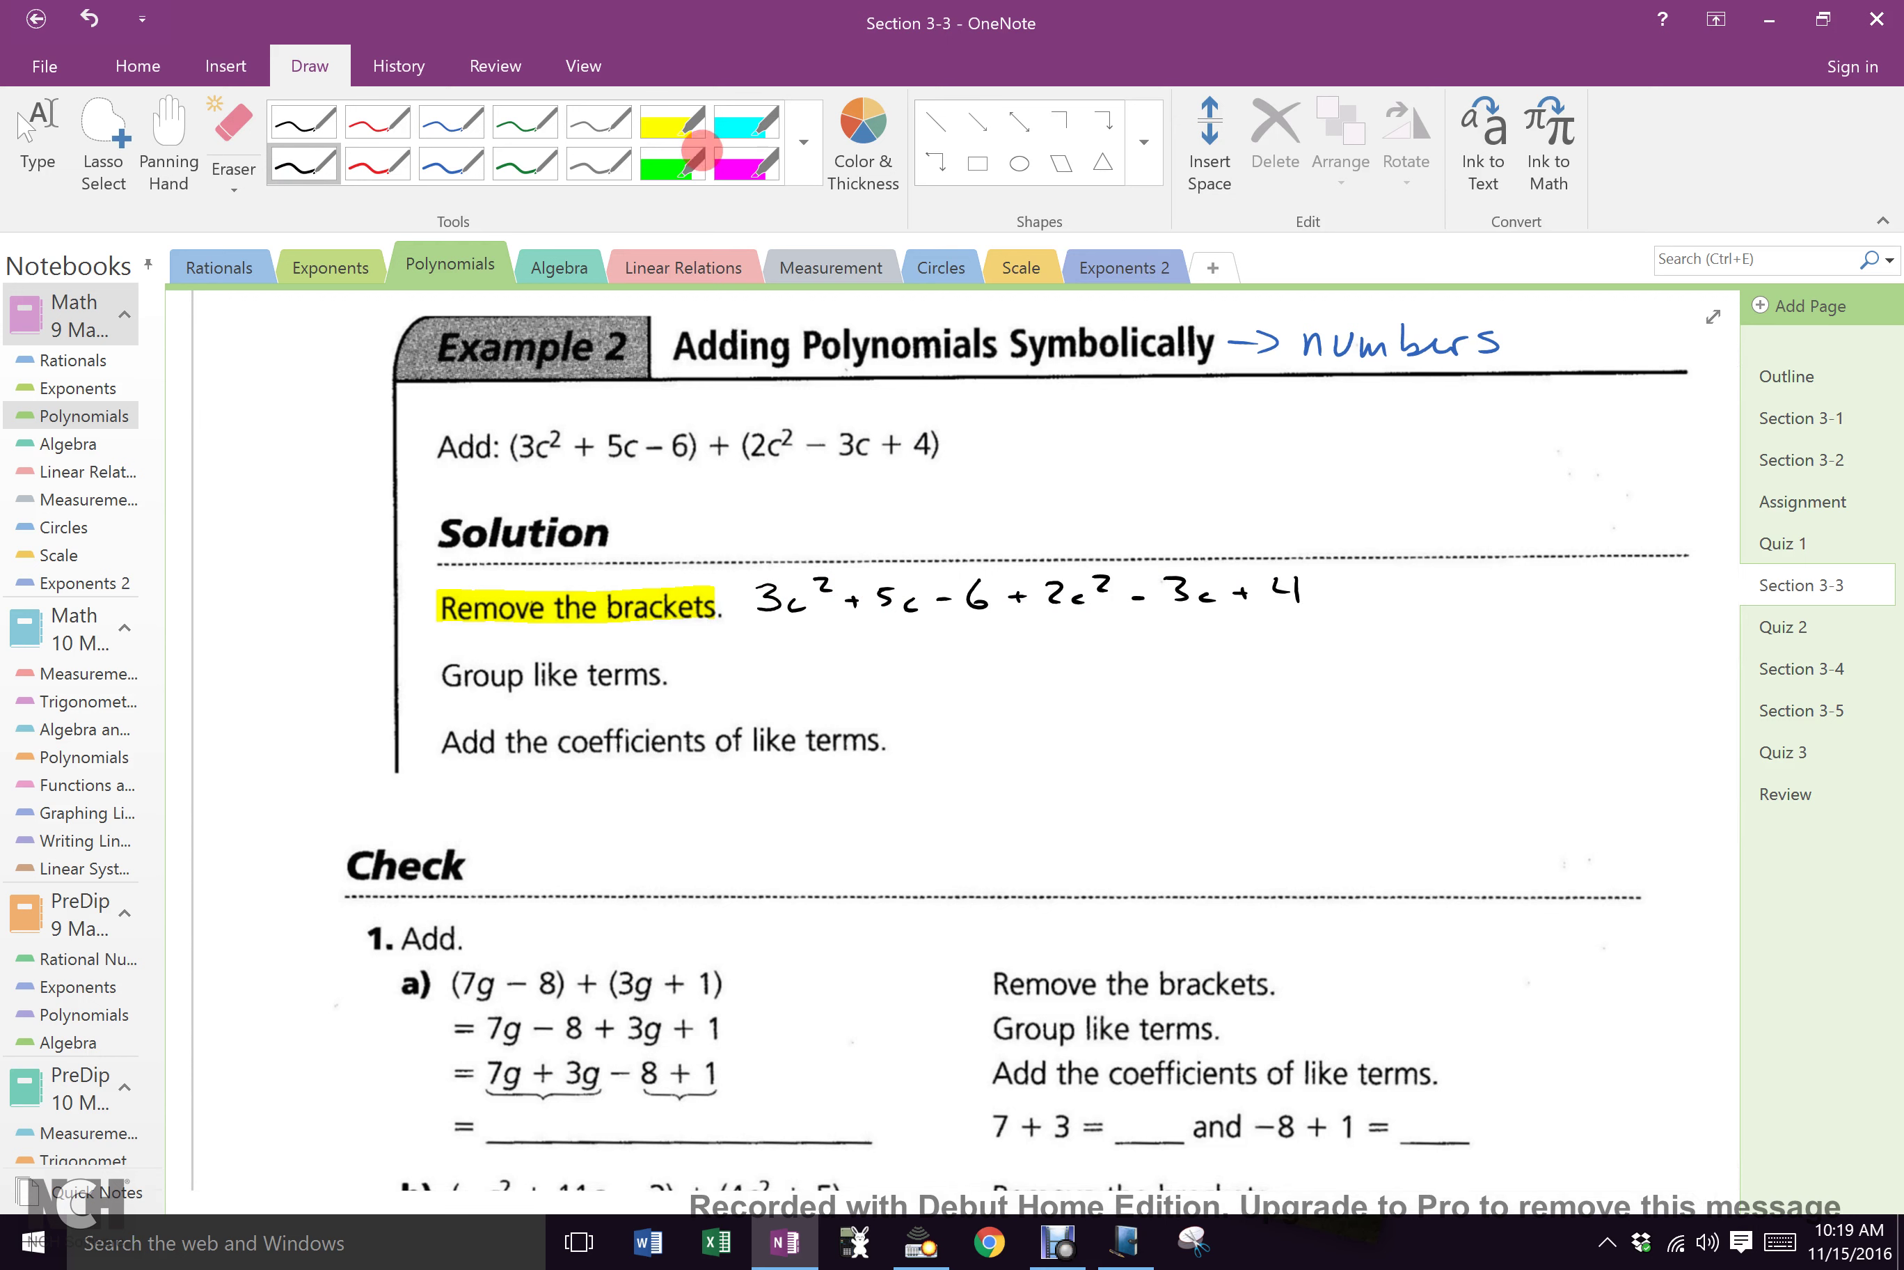
Step: Highlight 'Group like terms.' cyan and write 3c² + 2c² beside it in black ink
click(745, 124)
drag(439, 675, 670, 660)
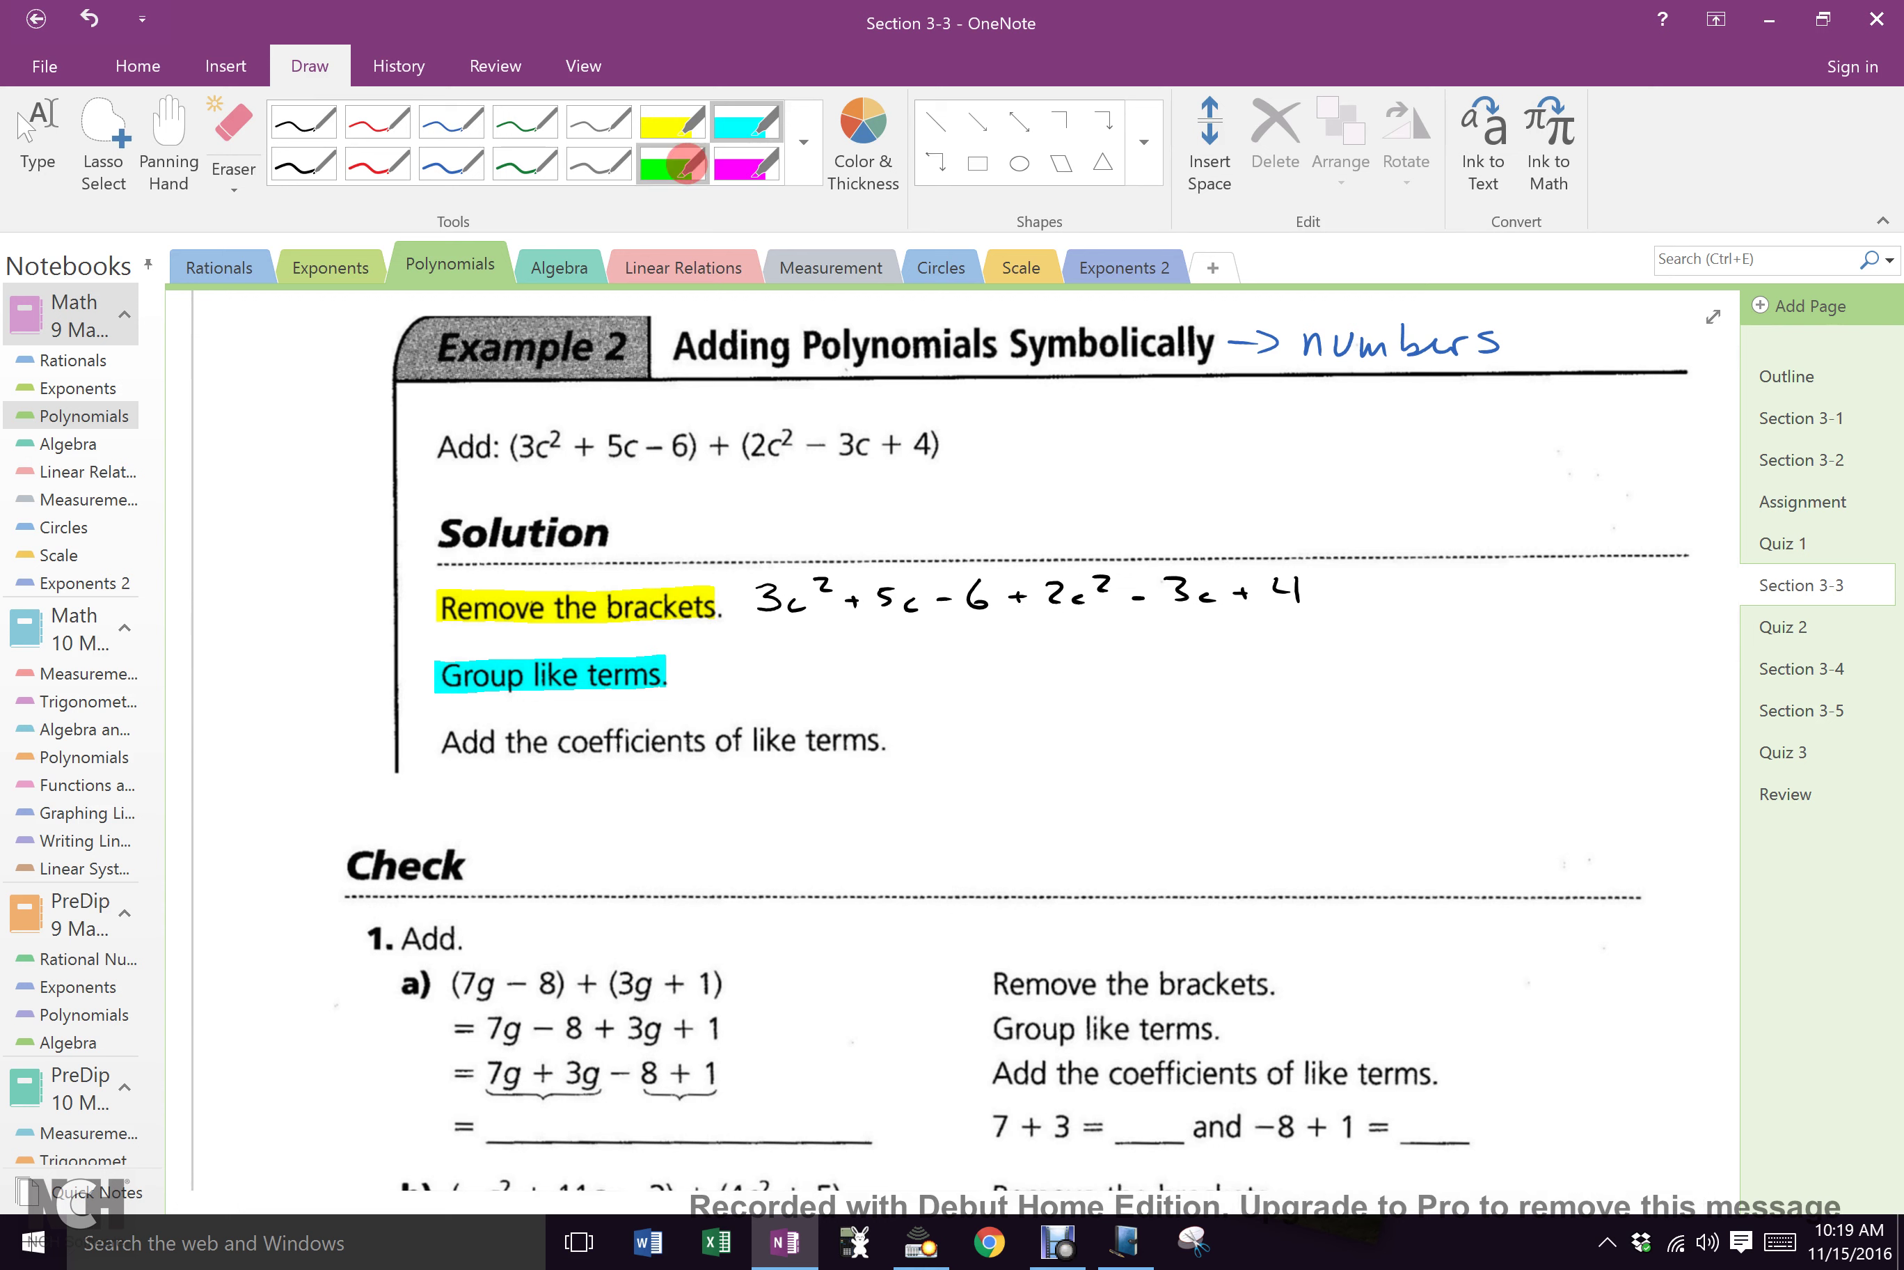
click(300, 170)
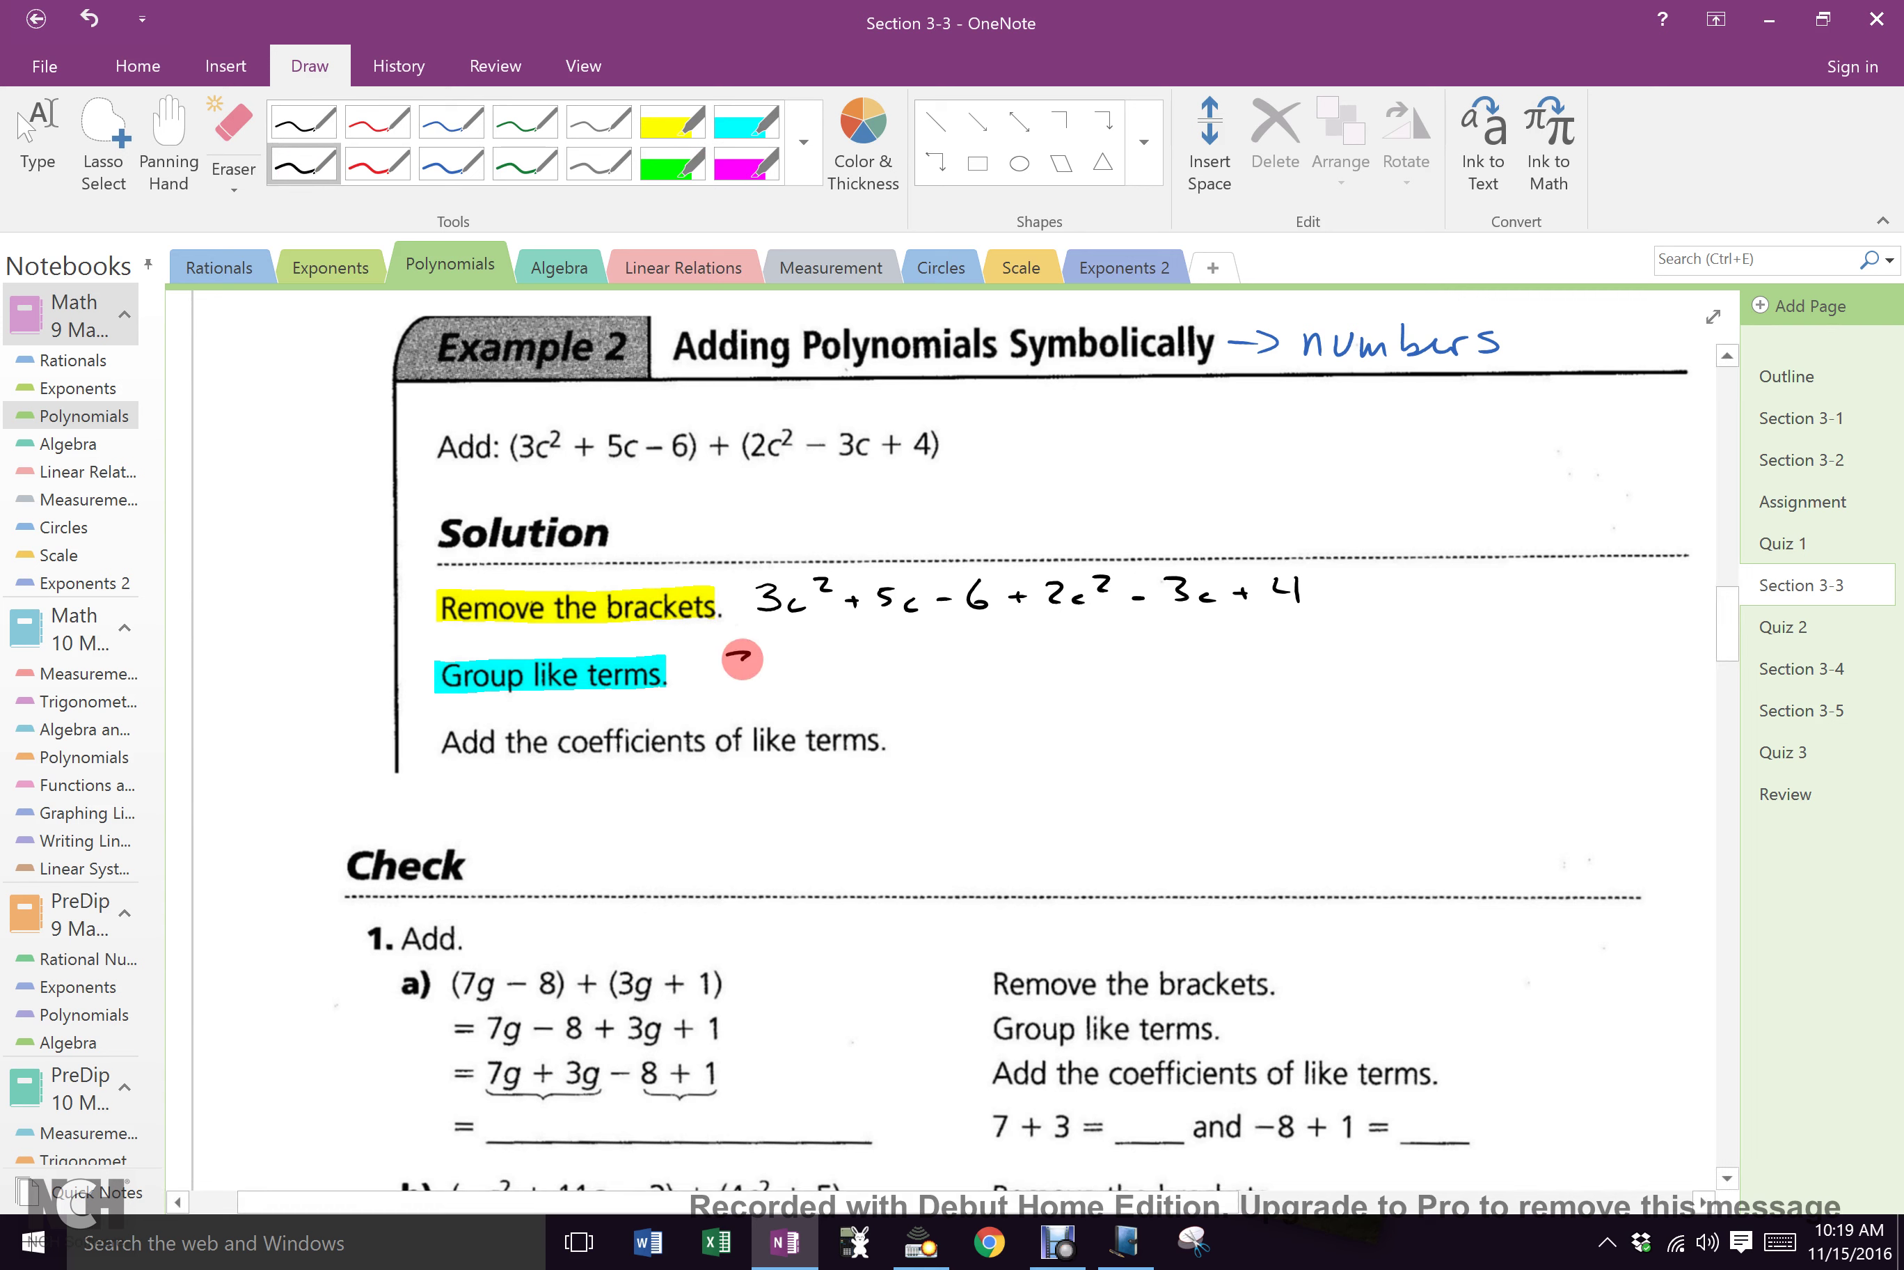
mouse_move(730, 649)
mouse_down()
mouse_move(729, 678)
mouse_move(767, 678)
mouse_up()
drag(778, 647, 807, 659)
drag(815, 666, 837, 666)
mouse_move(826, 654)
mouse_down()
mouse_move(826, 676)
mouse_move(863, 658)
mouse_move(875, 678)
mouse_move(917, 657)
mouse_up()
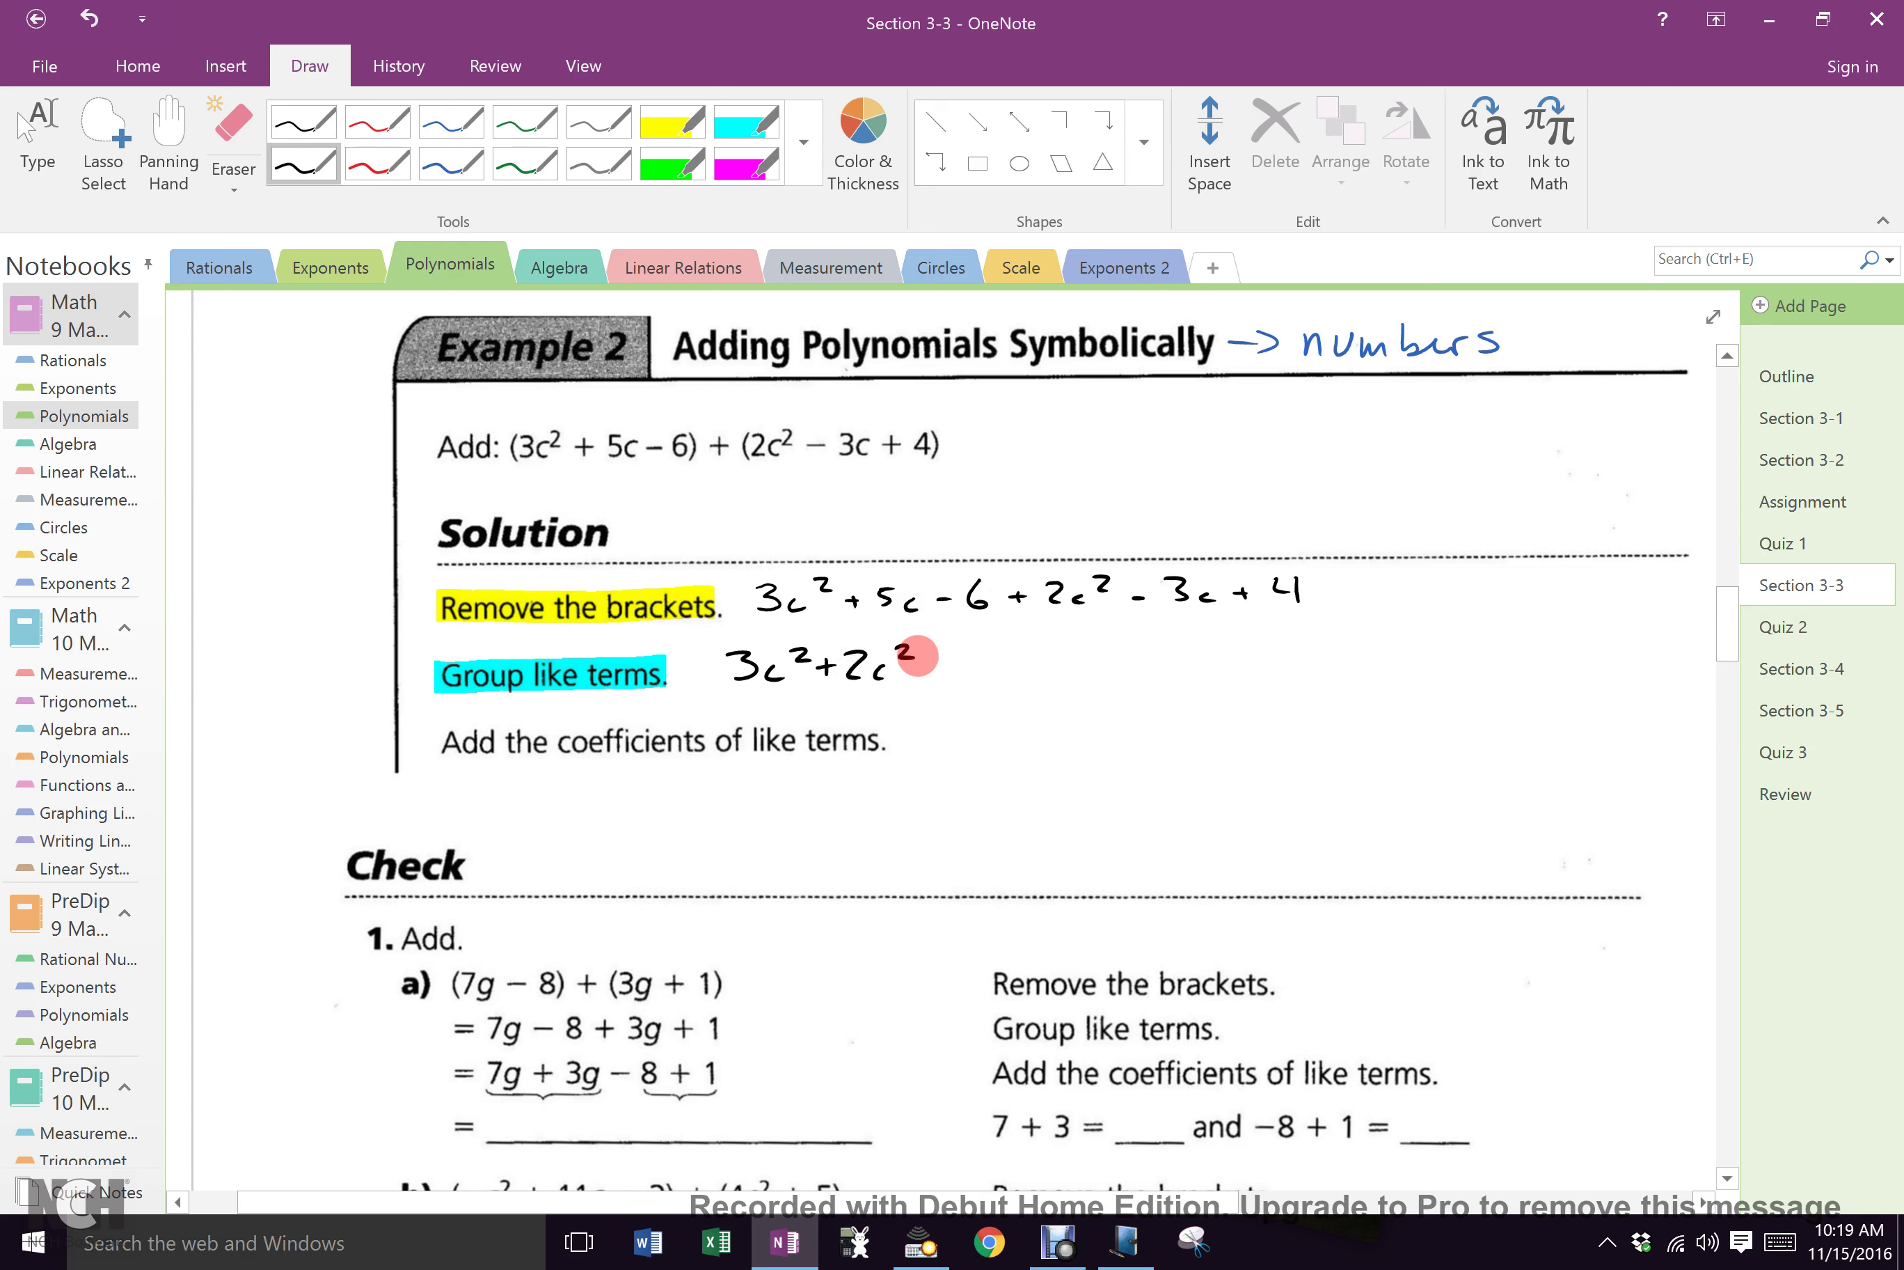
Step: Cross out 3c² and 2c² in red on the expanded line
click(377, 164)
mouse_move(761, 569)
mouse_down()
mouse_move(807, 620)
mouse_move(842, 574)
mouse_up()
mouse_move(1030, 560)
mouse_down()
mouse_move(1088, 612)
mouse_move(1127, 560)
mouse_up()
Step: Write 5c − 3c in blue on the grouping line, crossing out 5c and 3c above
click(451, 164)
mouse_move(1008, 648)
mouse_down()
mouse_move(985, 676)
mouse_move(1031, 678)
mouse_up()
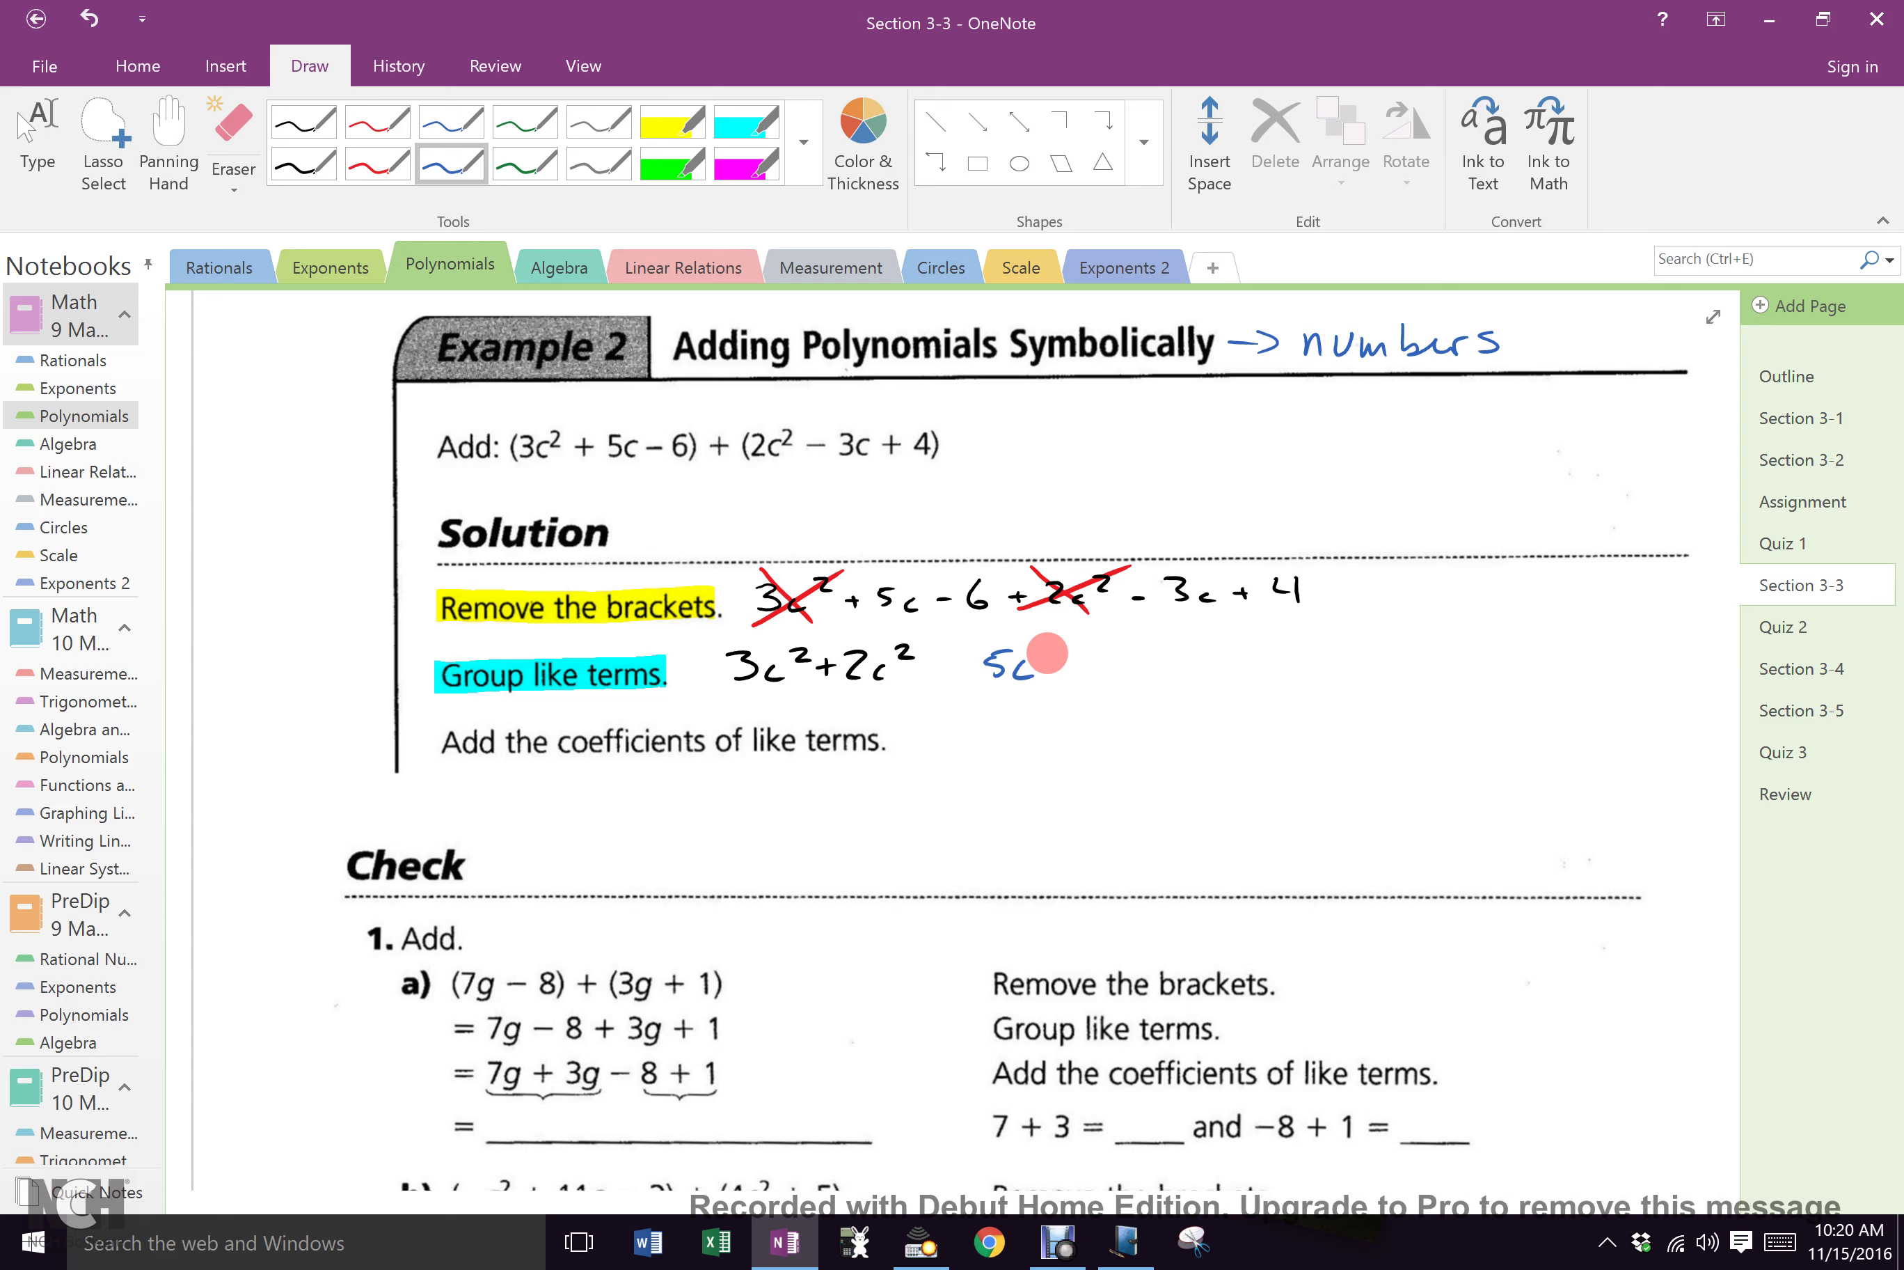
drag(1051, 665, 1115, 677)
mouse_move(870, 565)
mouse_down()
mouse_move(918, 611)
mouse_move(877, 608)
mouse_up()
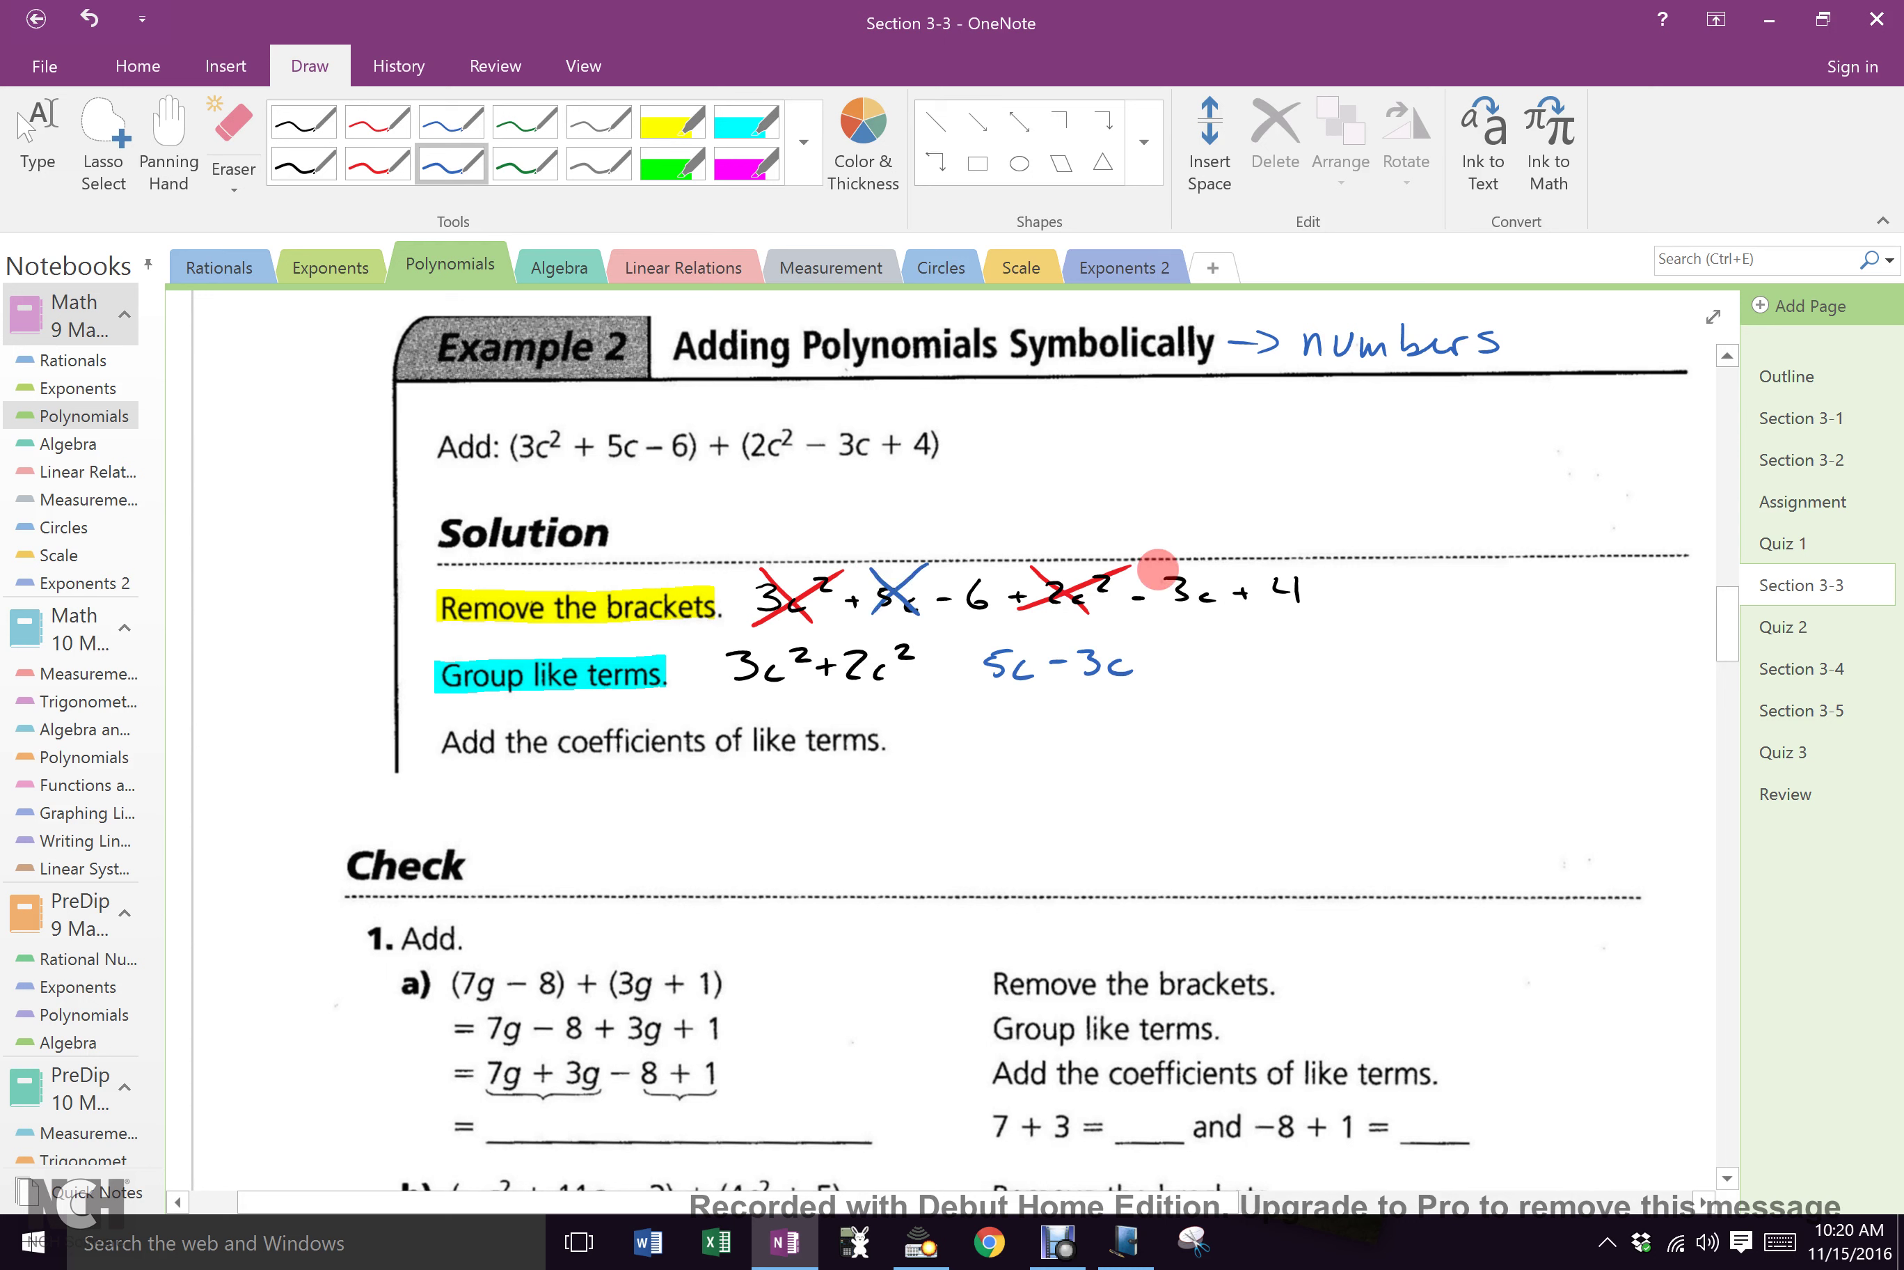
drag(1155, 569, 1200, 606)
drag(1217, 566, 1156, 613)
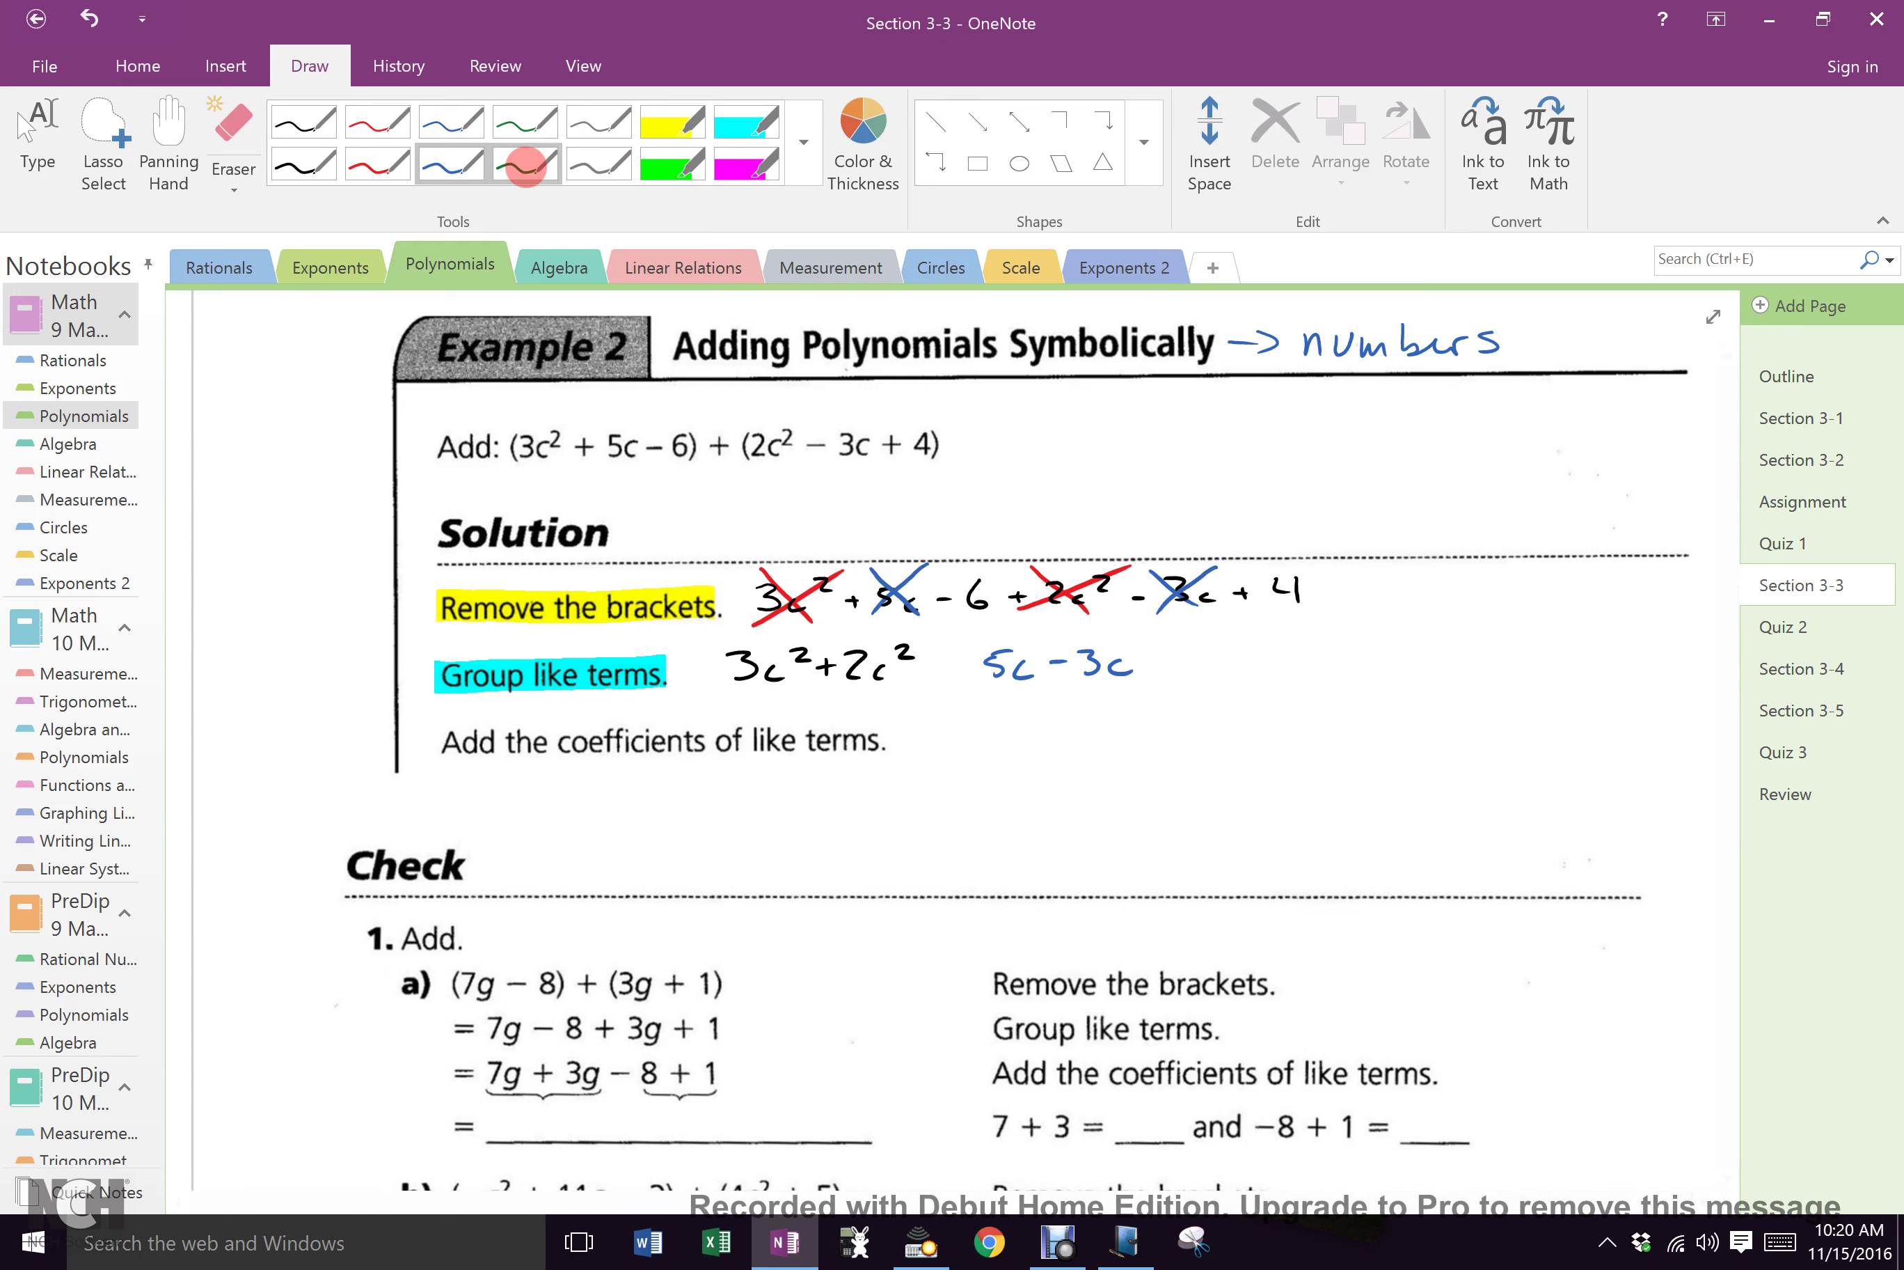
Step: Write −6 + 4 in green and highlight 'Add the coefficients of like terms.' green
click(528, 167)
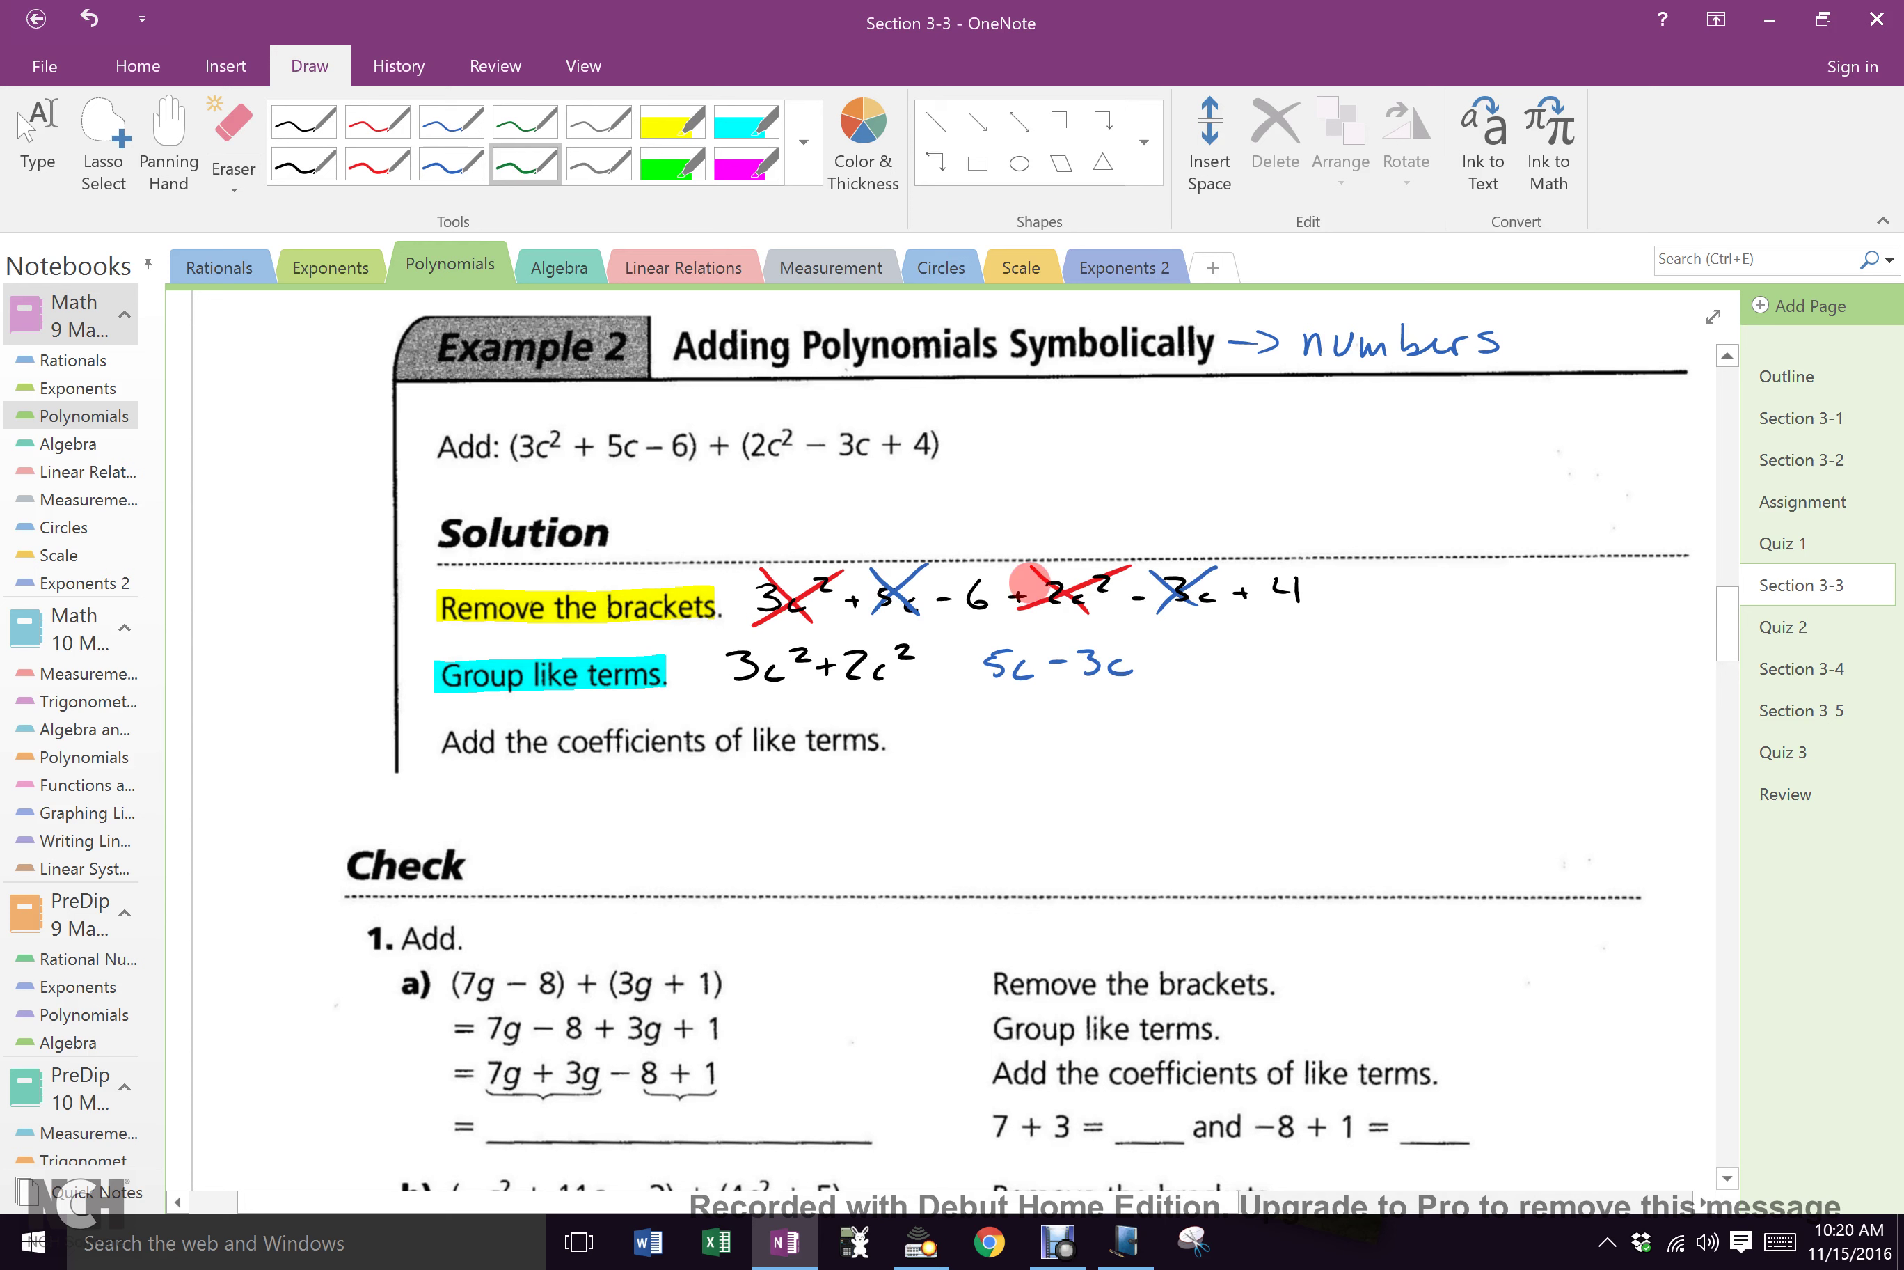
drag(1188, 662, 1237, 666)
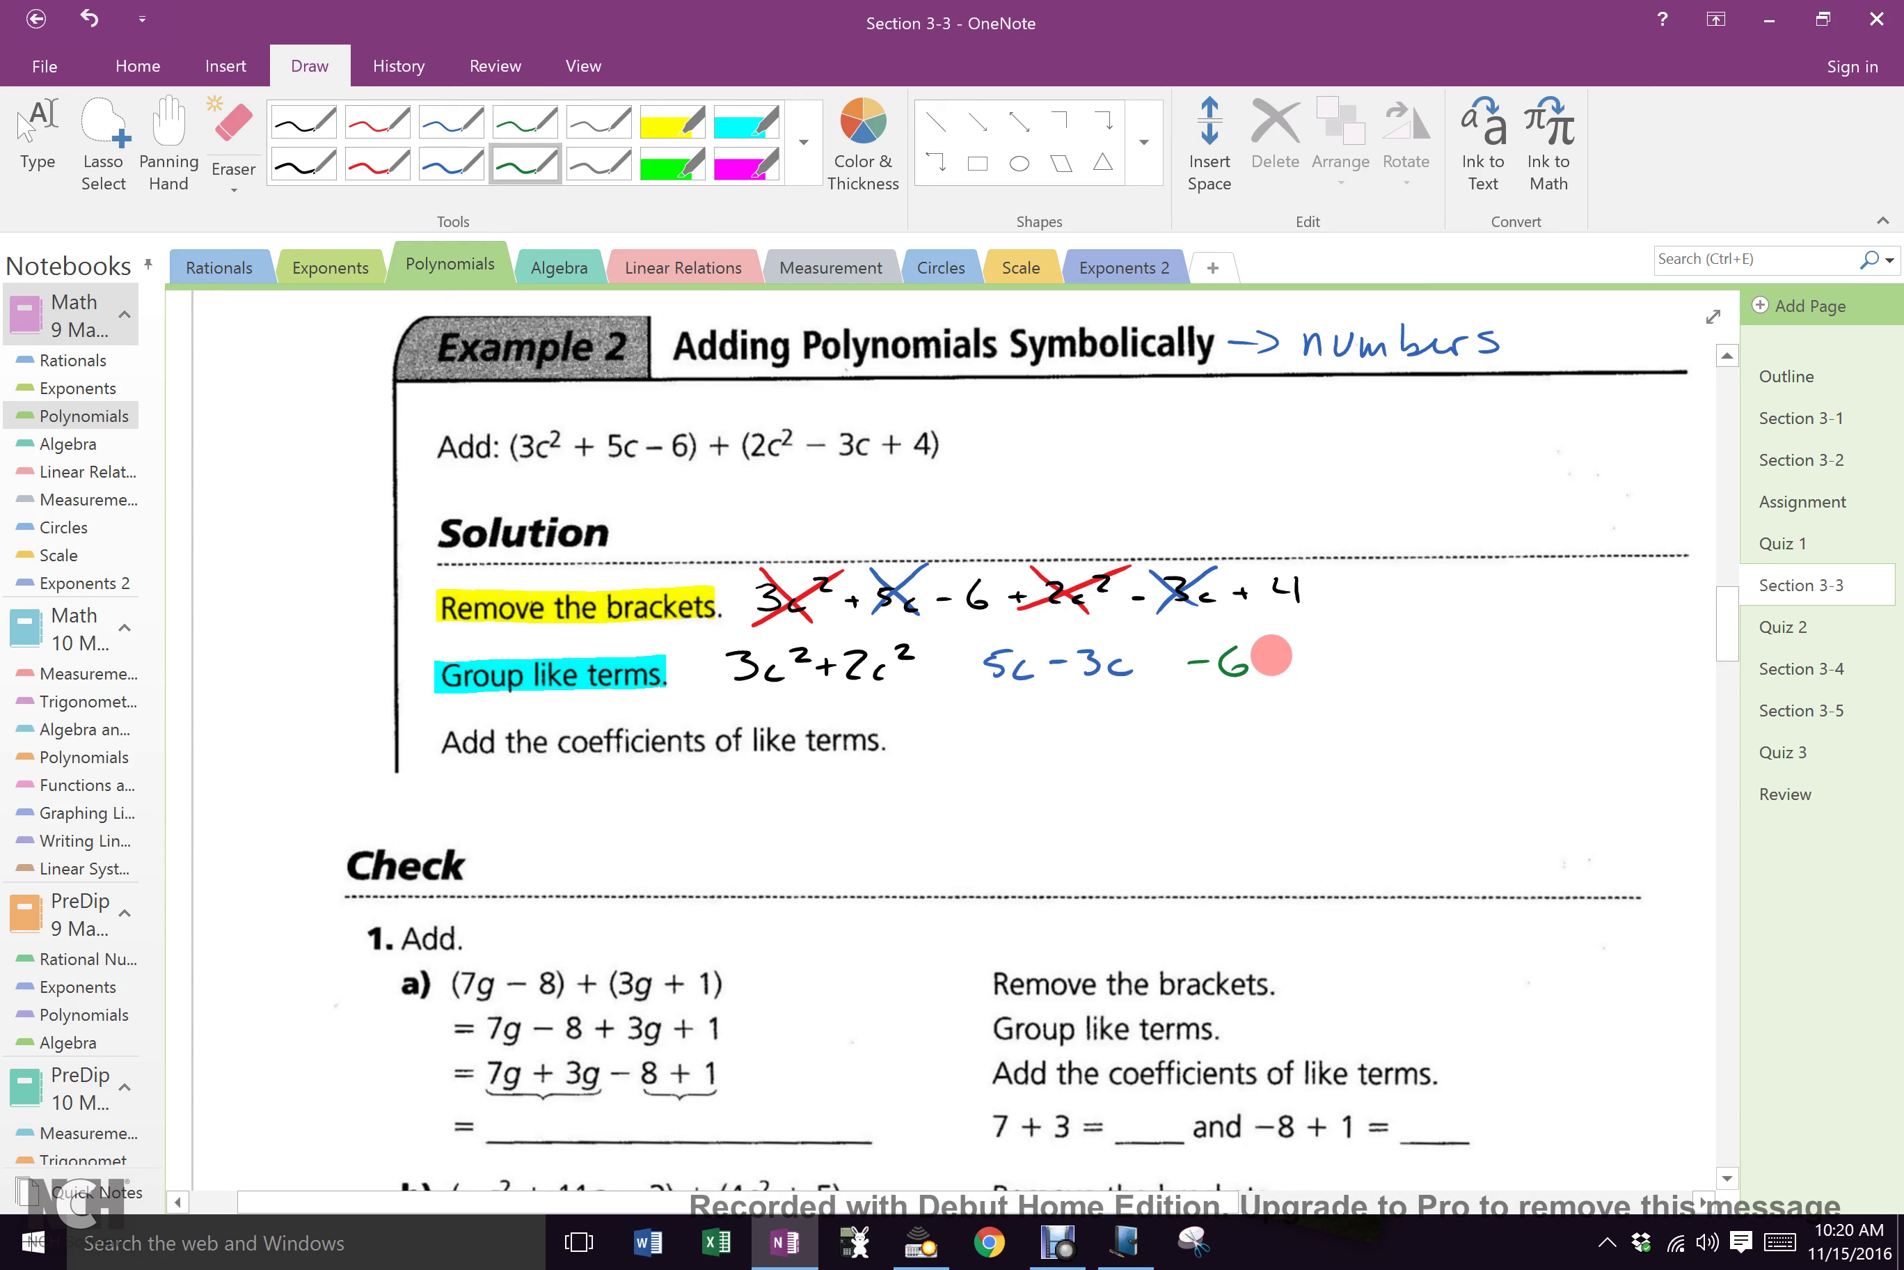
drag(1275, 649, 1273, 667)
drag(1265, 659, 1316, 670)
click(674, 164)
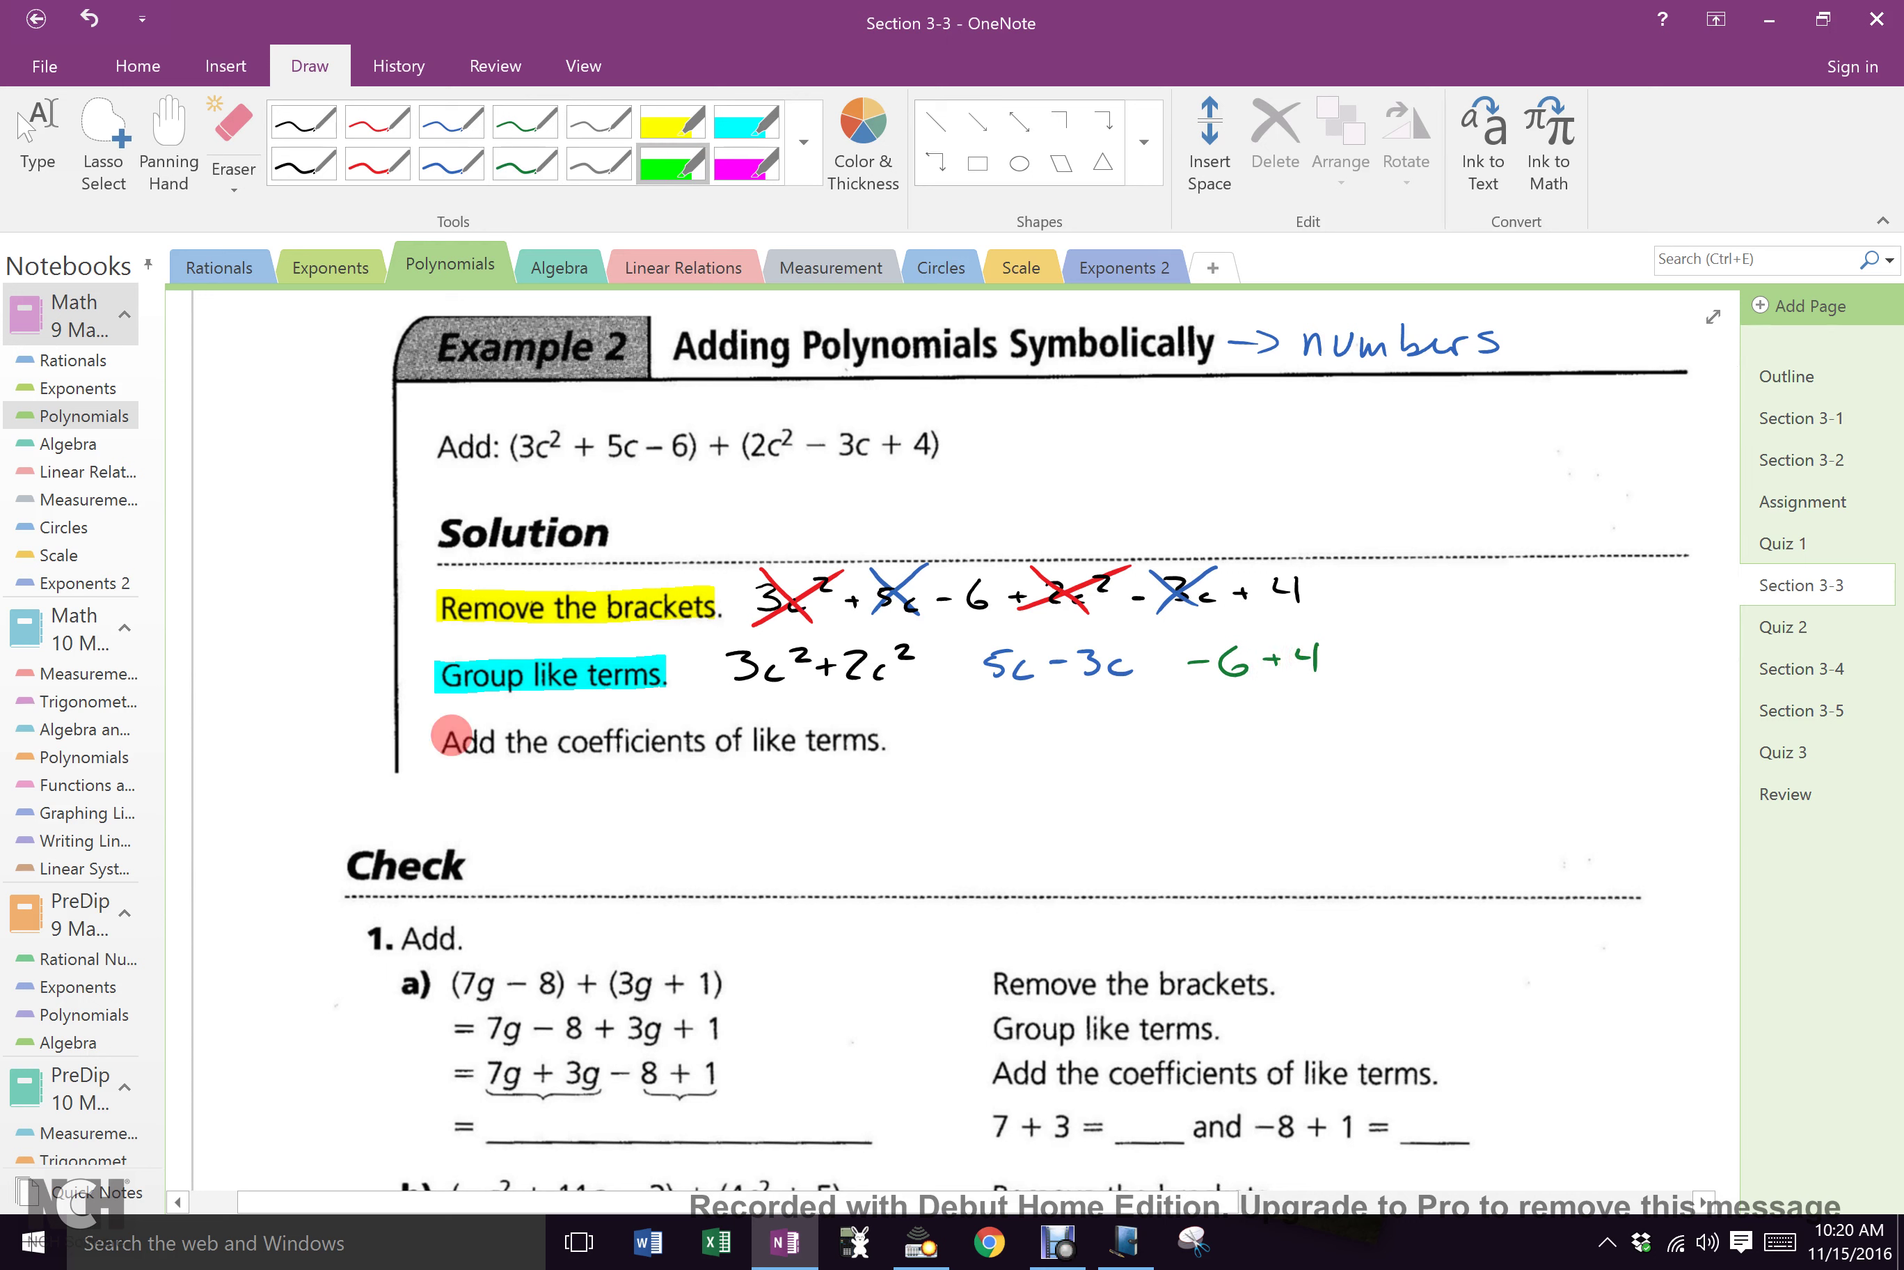
drag(443, 742, 901, 736)
Step: Write the answer 5c² + 2c − 2 in black below the green step and box it
click(304, 163)
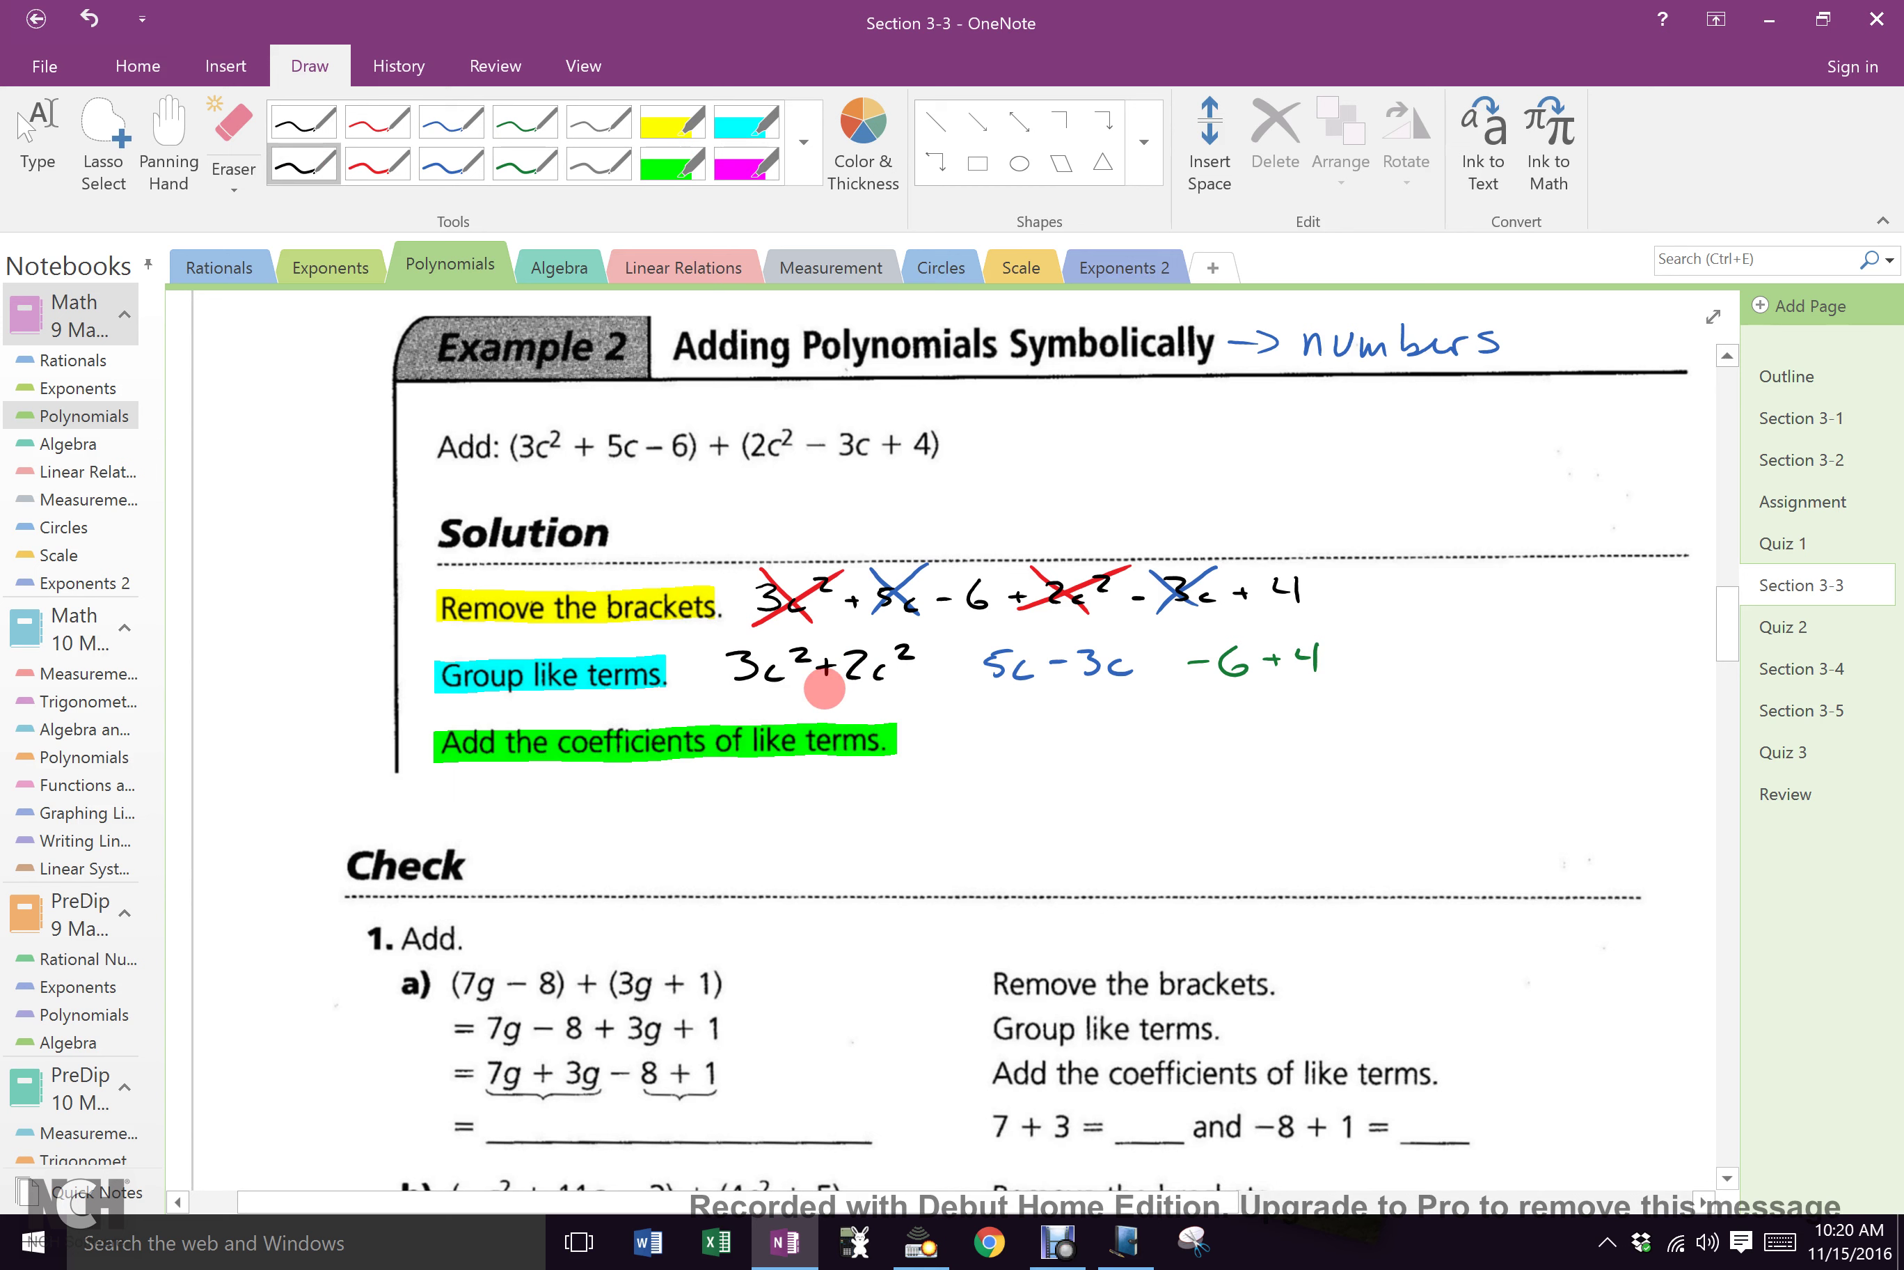
mouse_move(770, 809)
mouse_down()
mouse_move(846, 830)
mouse_move(890, 802)
mouse_up()
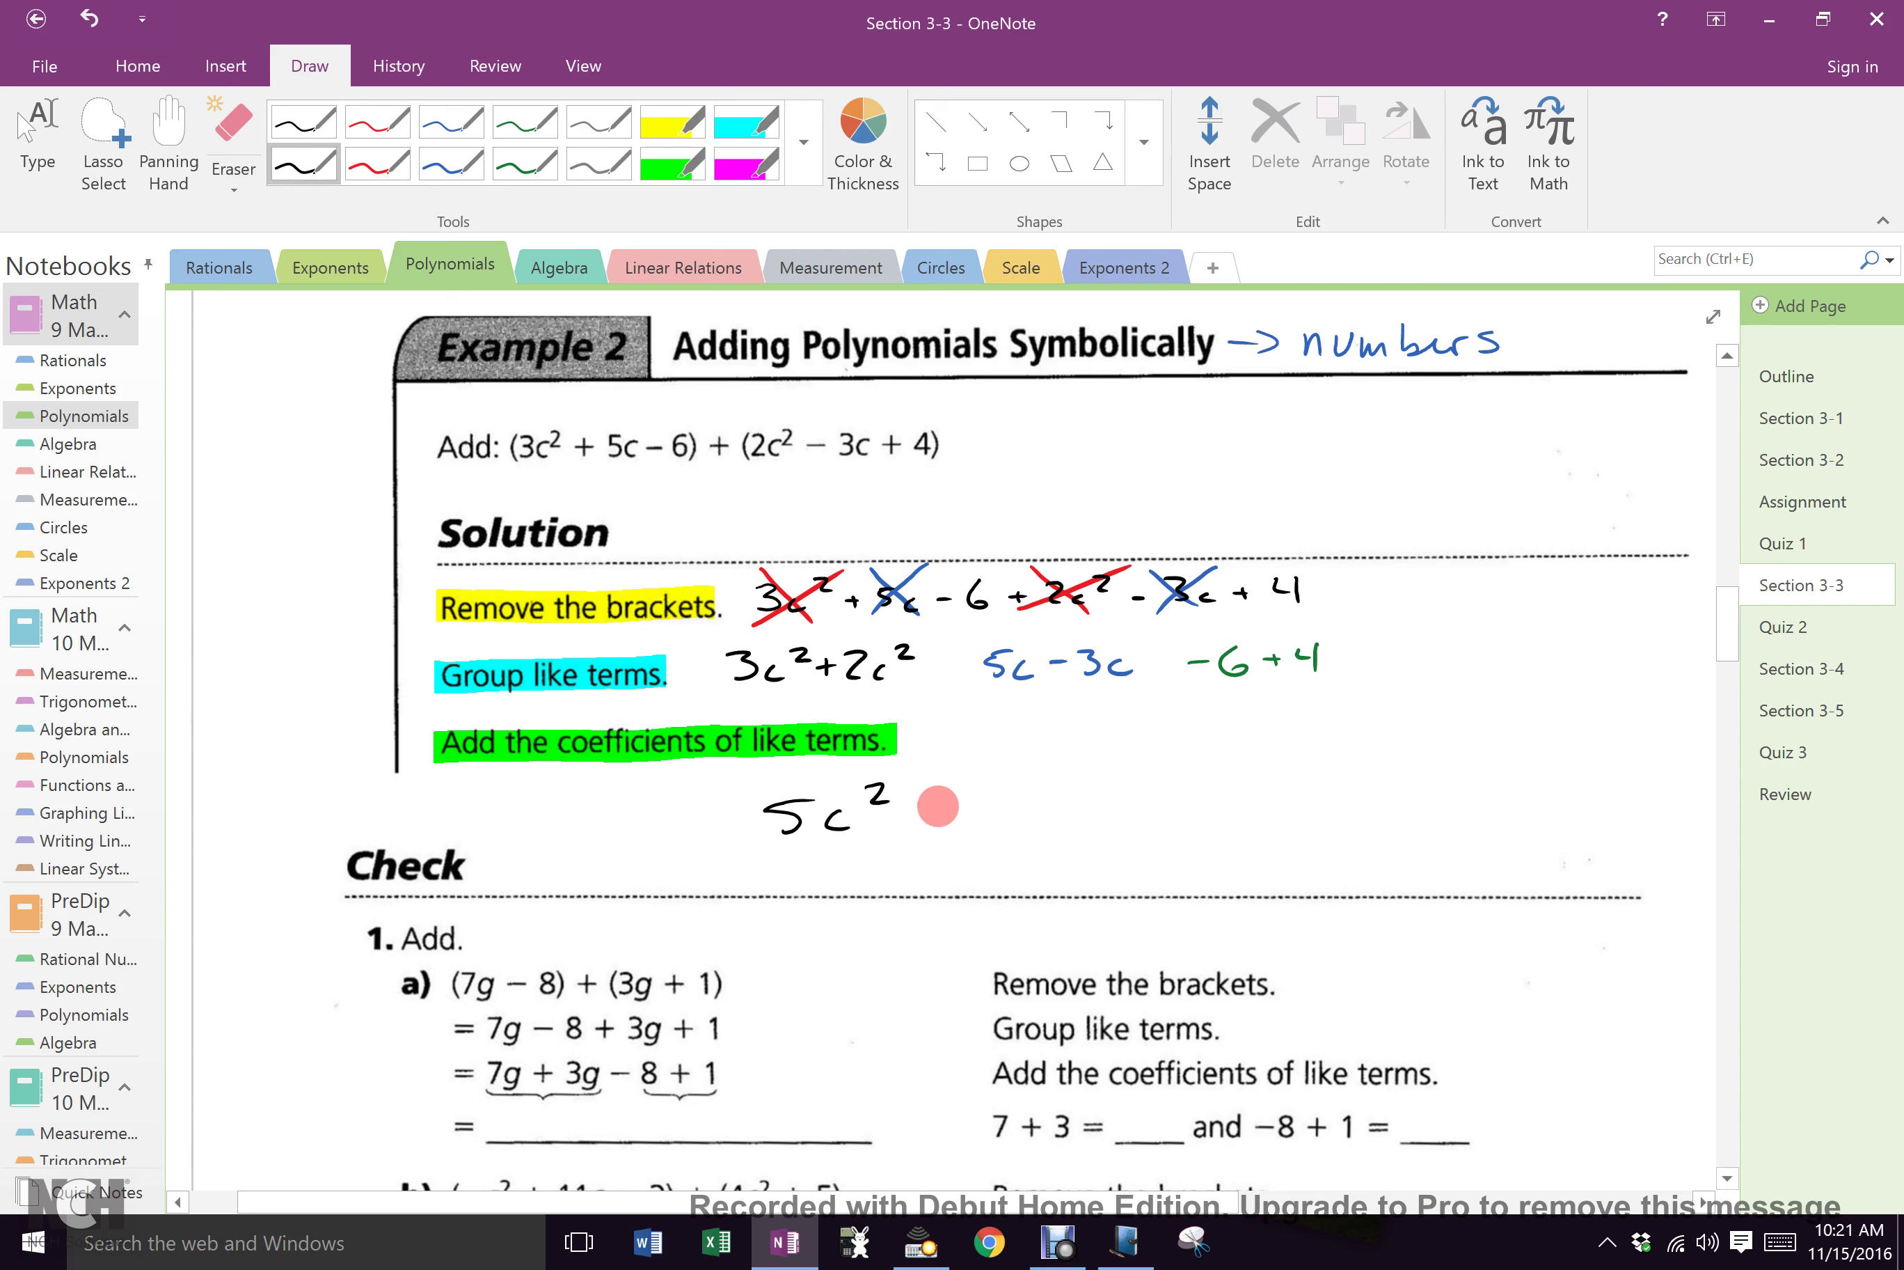
drag(944, 800, 1004, 824)
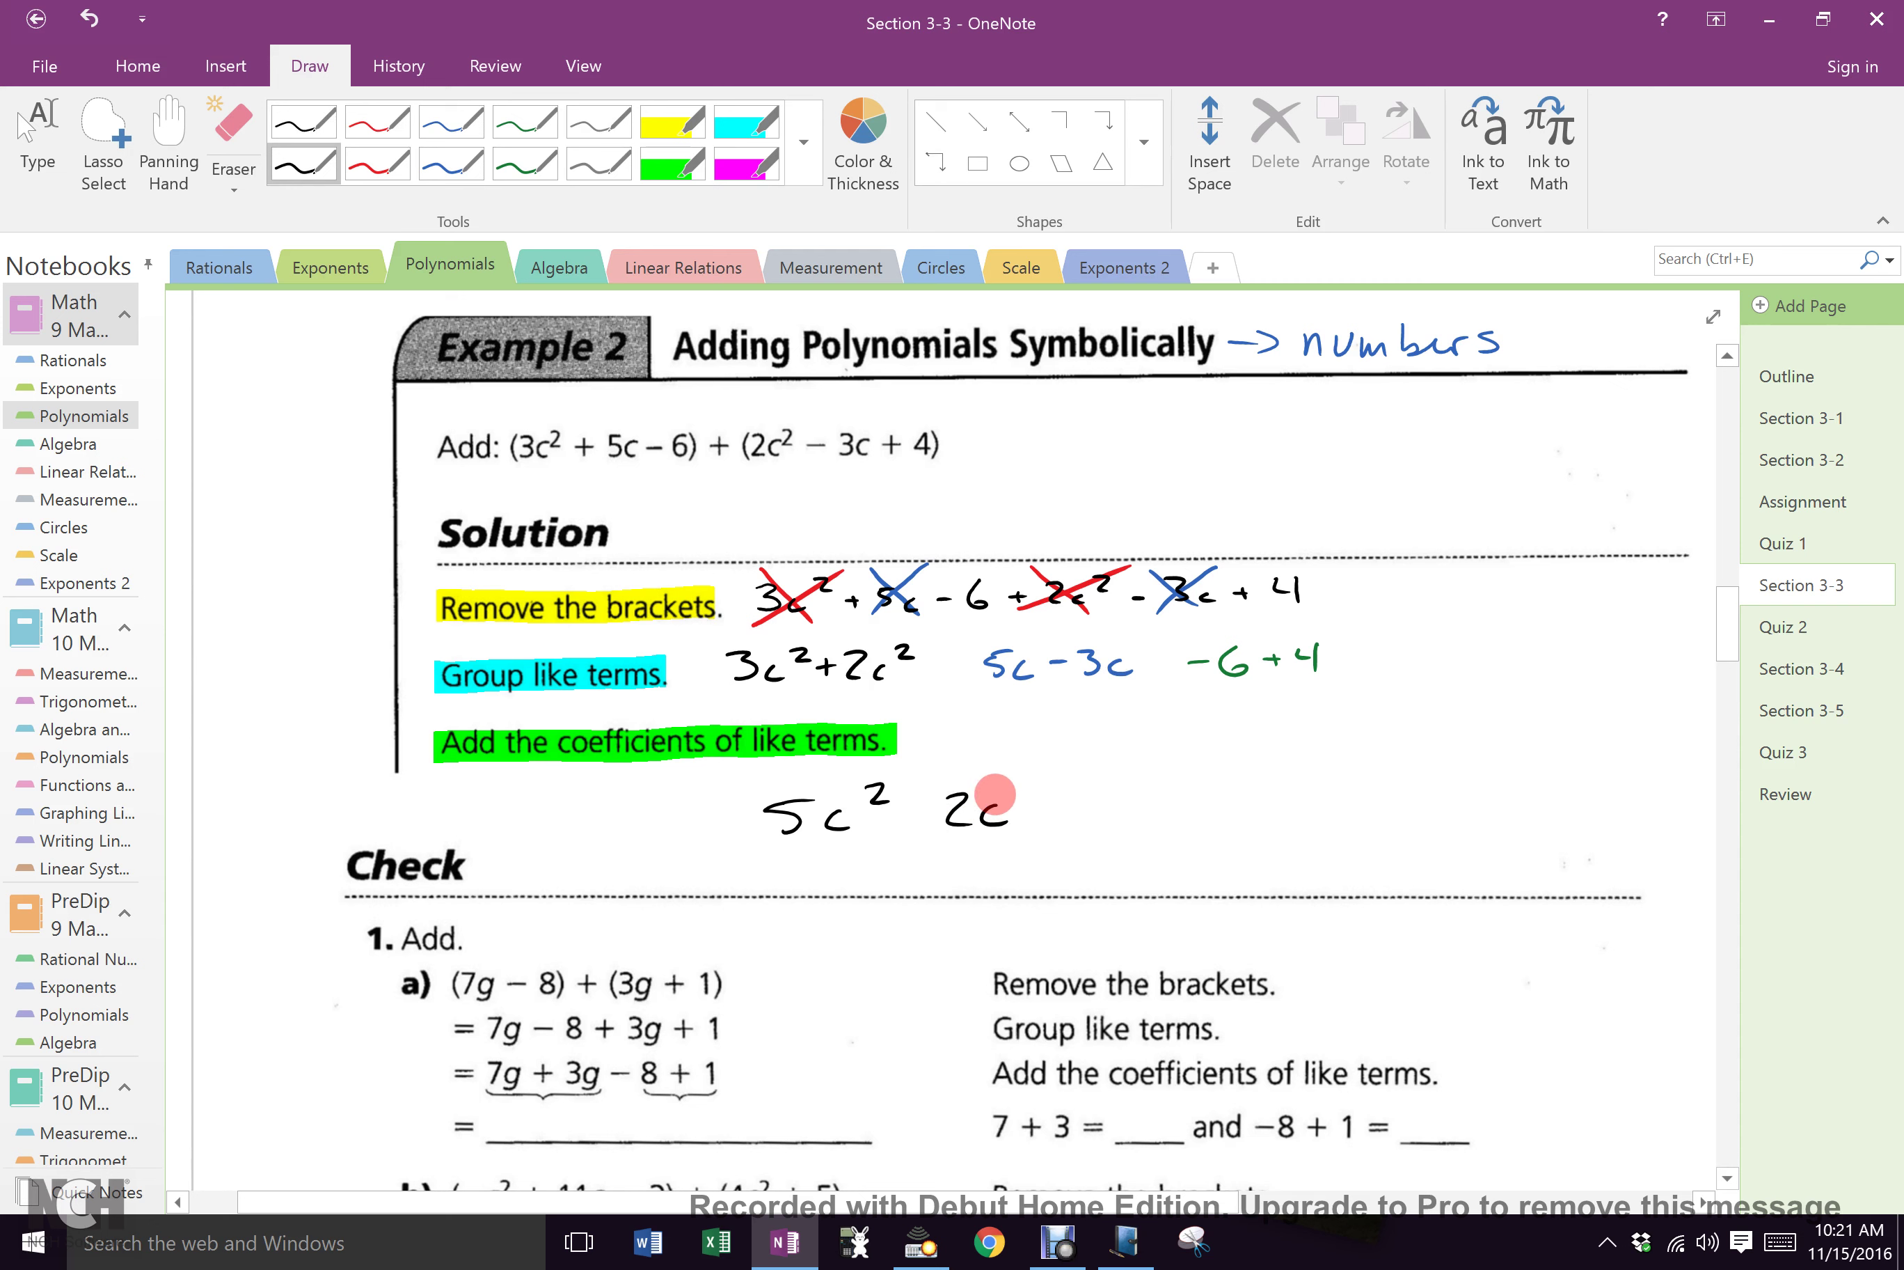
mouse_move(925, 794)
mouse_down()
mouse_move(925, 824)
mouse_move(942, 809)
mouse_up()
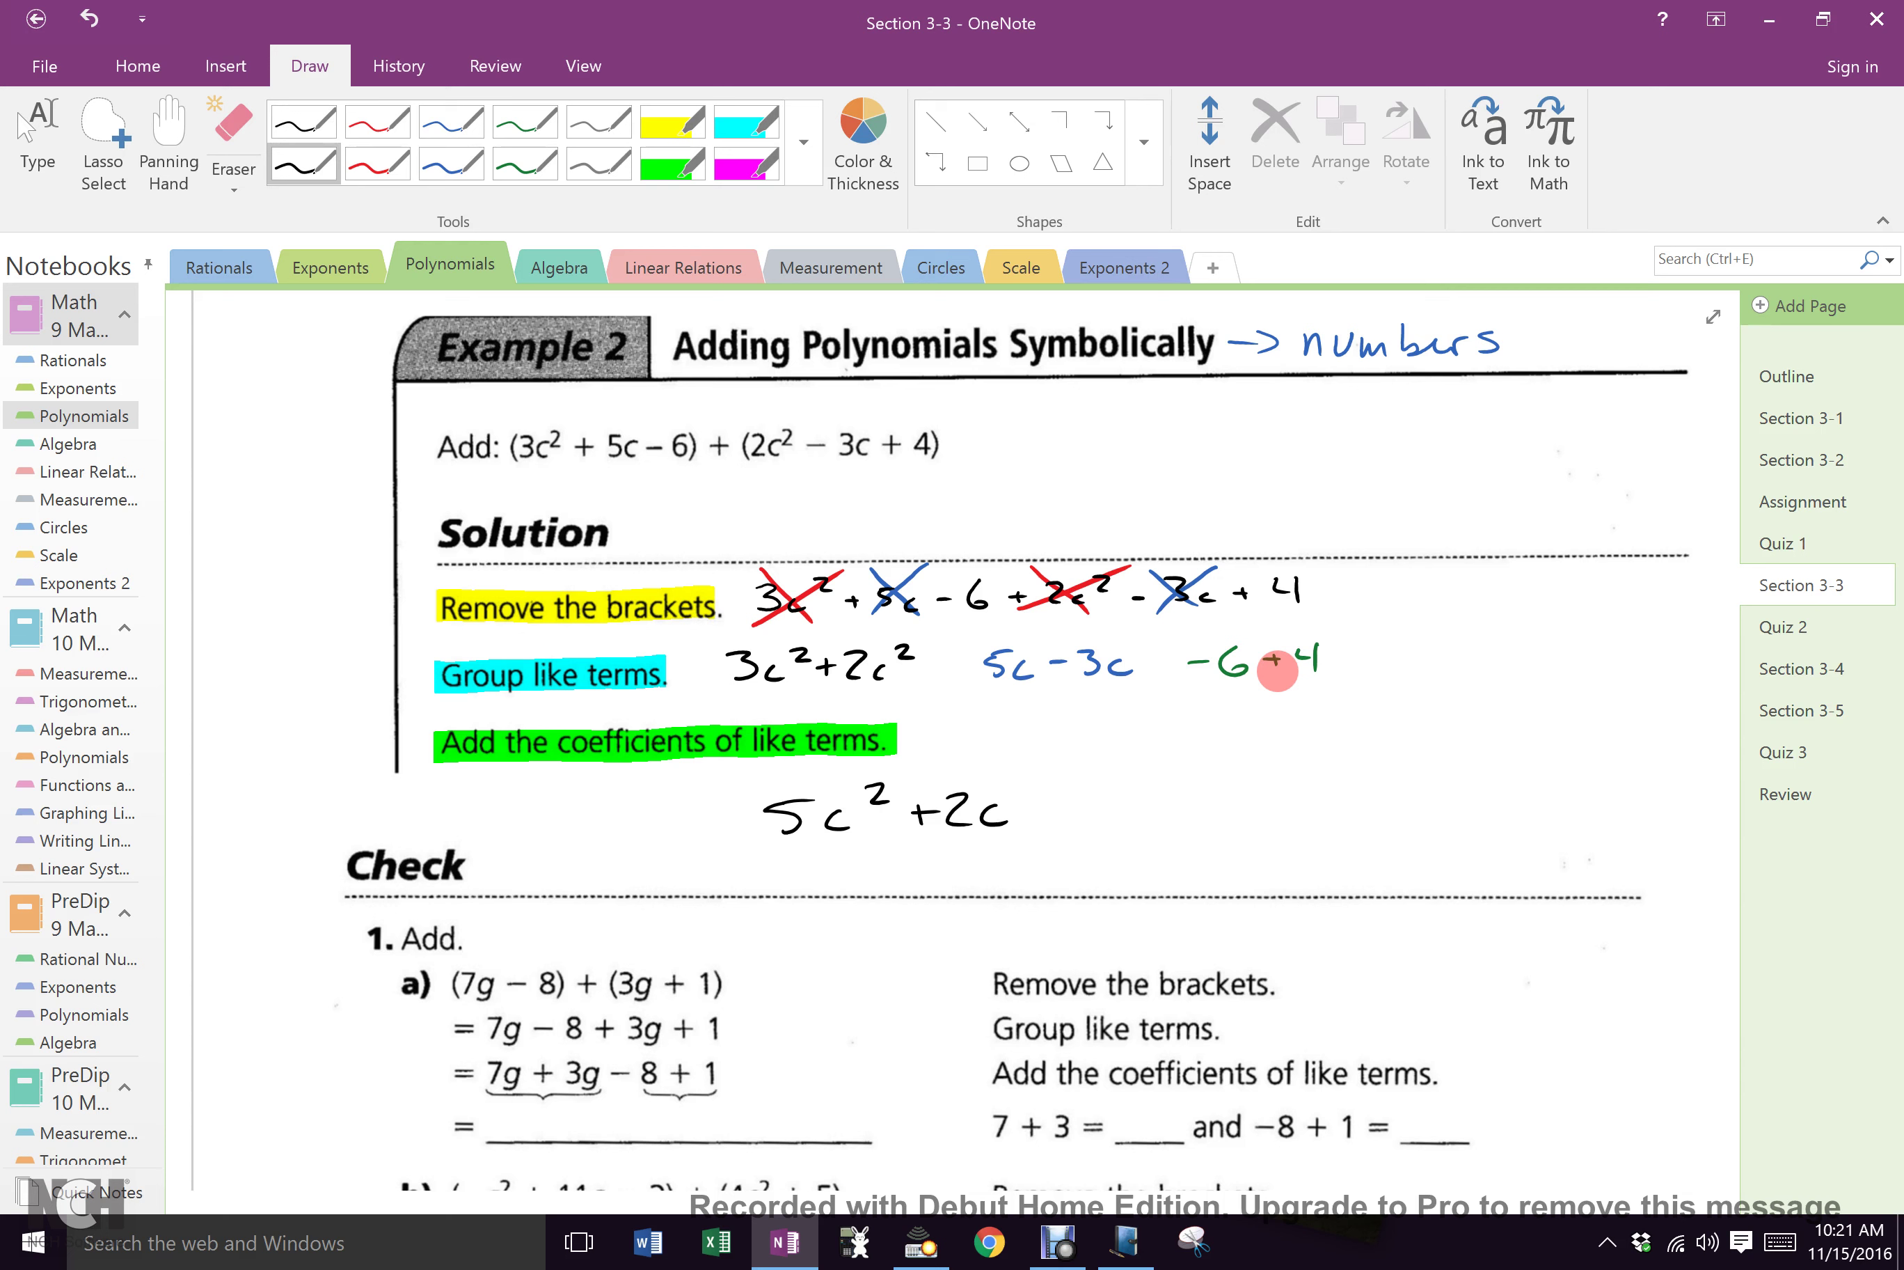
mouse_move(1034, 811)
mouse_down()
mouse_move(1080, 803)
mouse_move(1105, 827)
mouse_up()
mouse_move(743, 783)
mouse_down()
mouse_move(752, 854)
mouse_move(1105, 862)
mouse_move(734, 773)
mouse_up()
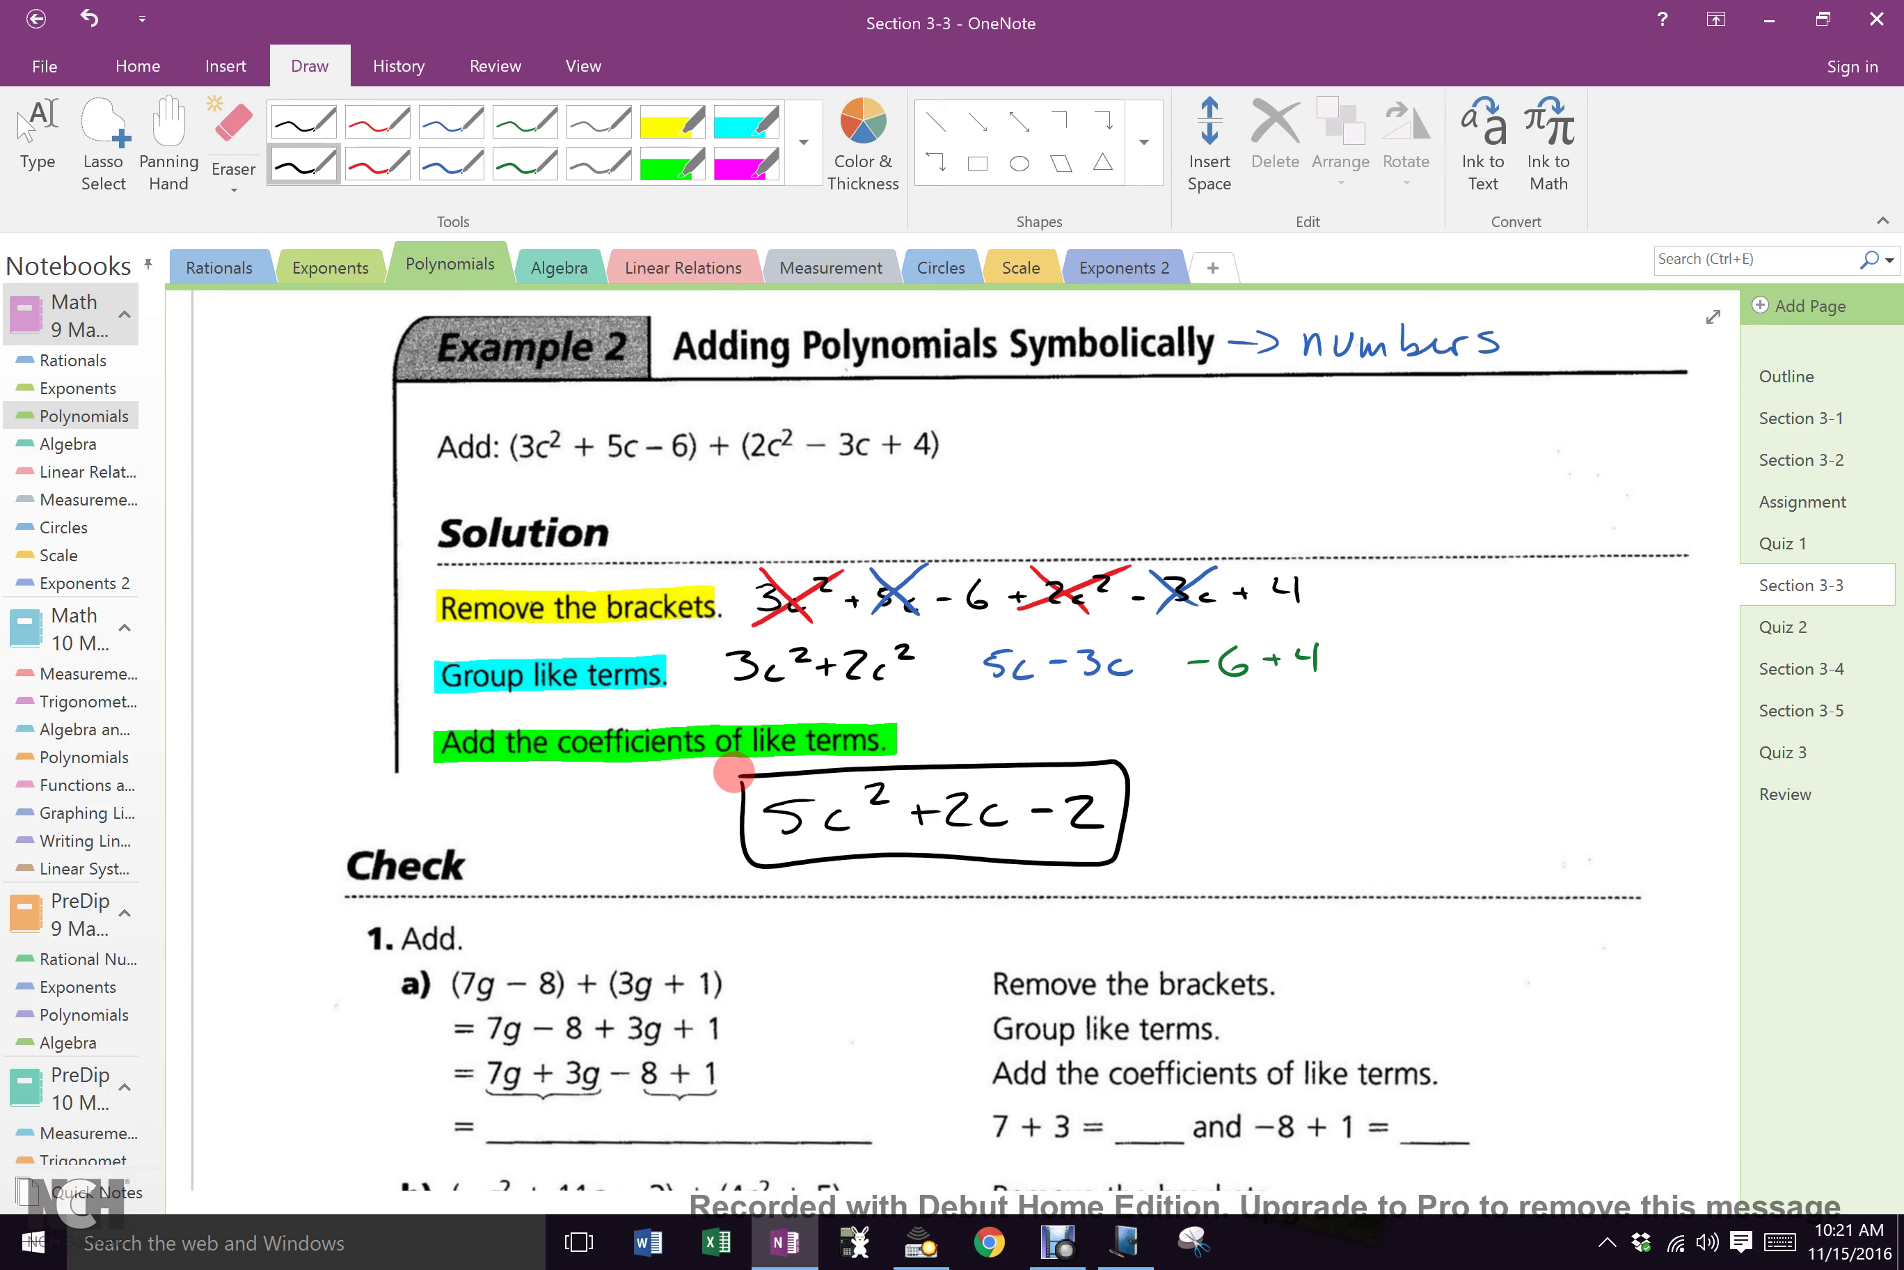
click(683, 127)
Step: Highlight the handwritten row 3c² + 2c², 5c − 3c, −6 + 4 in yellow
drag(710, 657, 1328, 655)
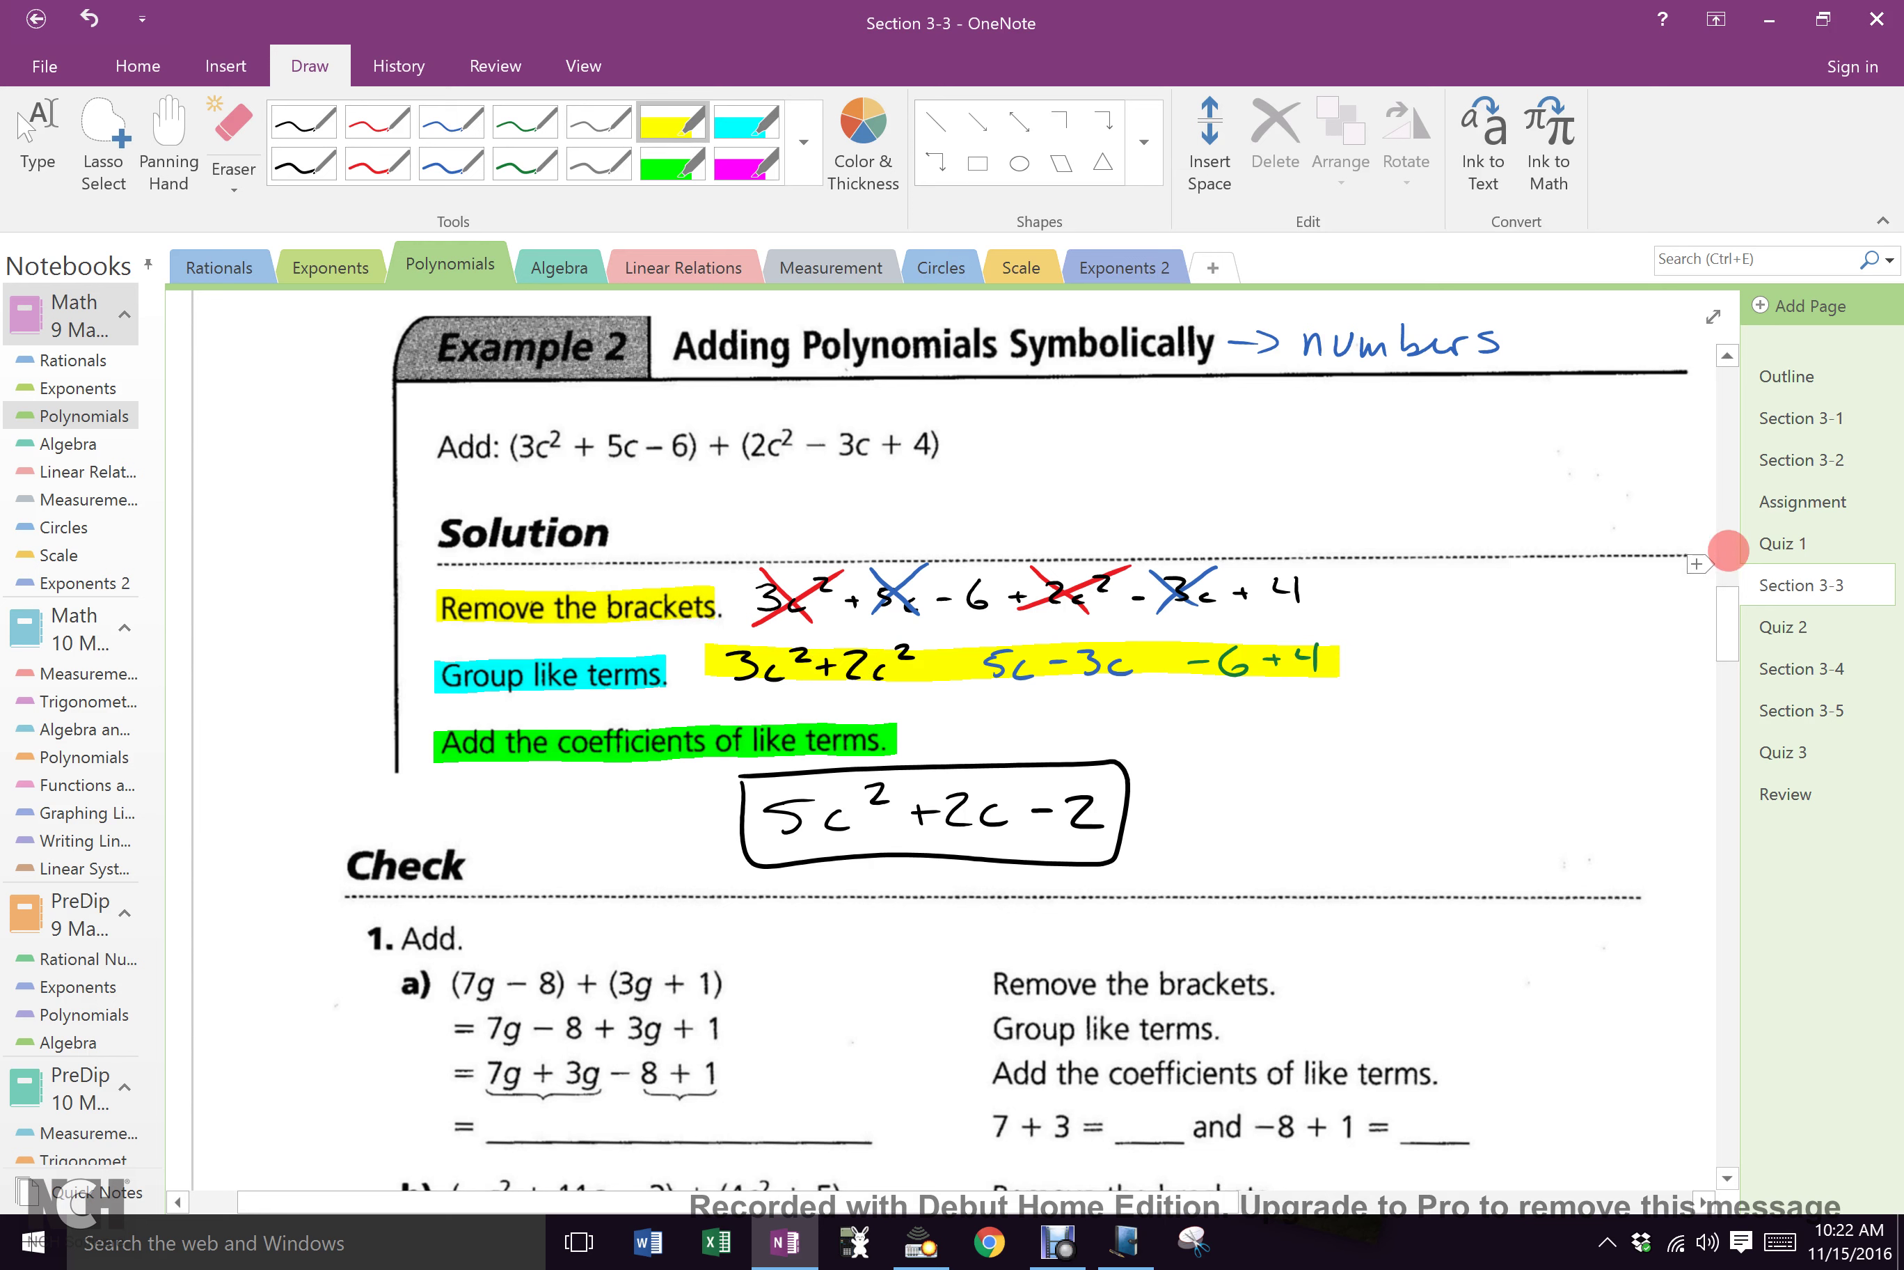
Step: Highlight 7g + 3g and 7 + 3 = in yellow, then write 10 and 10g in black
scroll(1729, 610, down, 4)
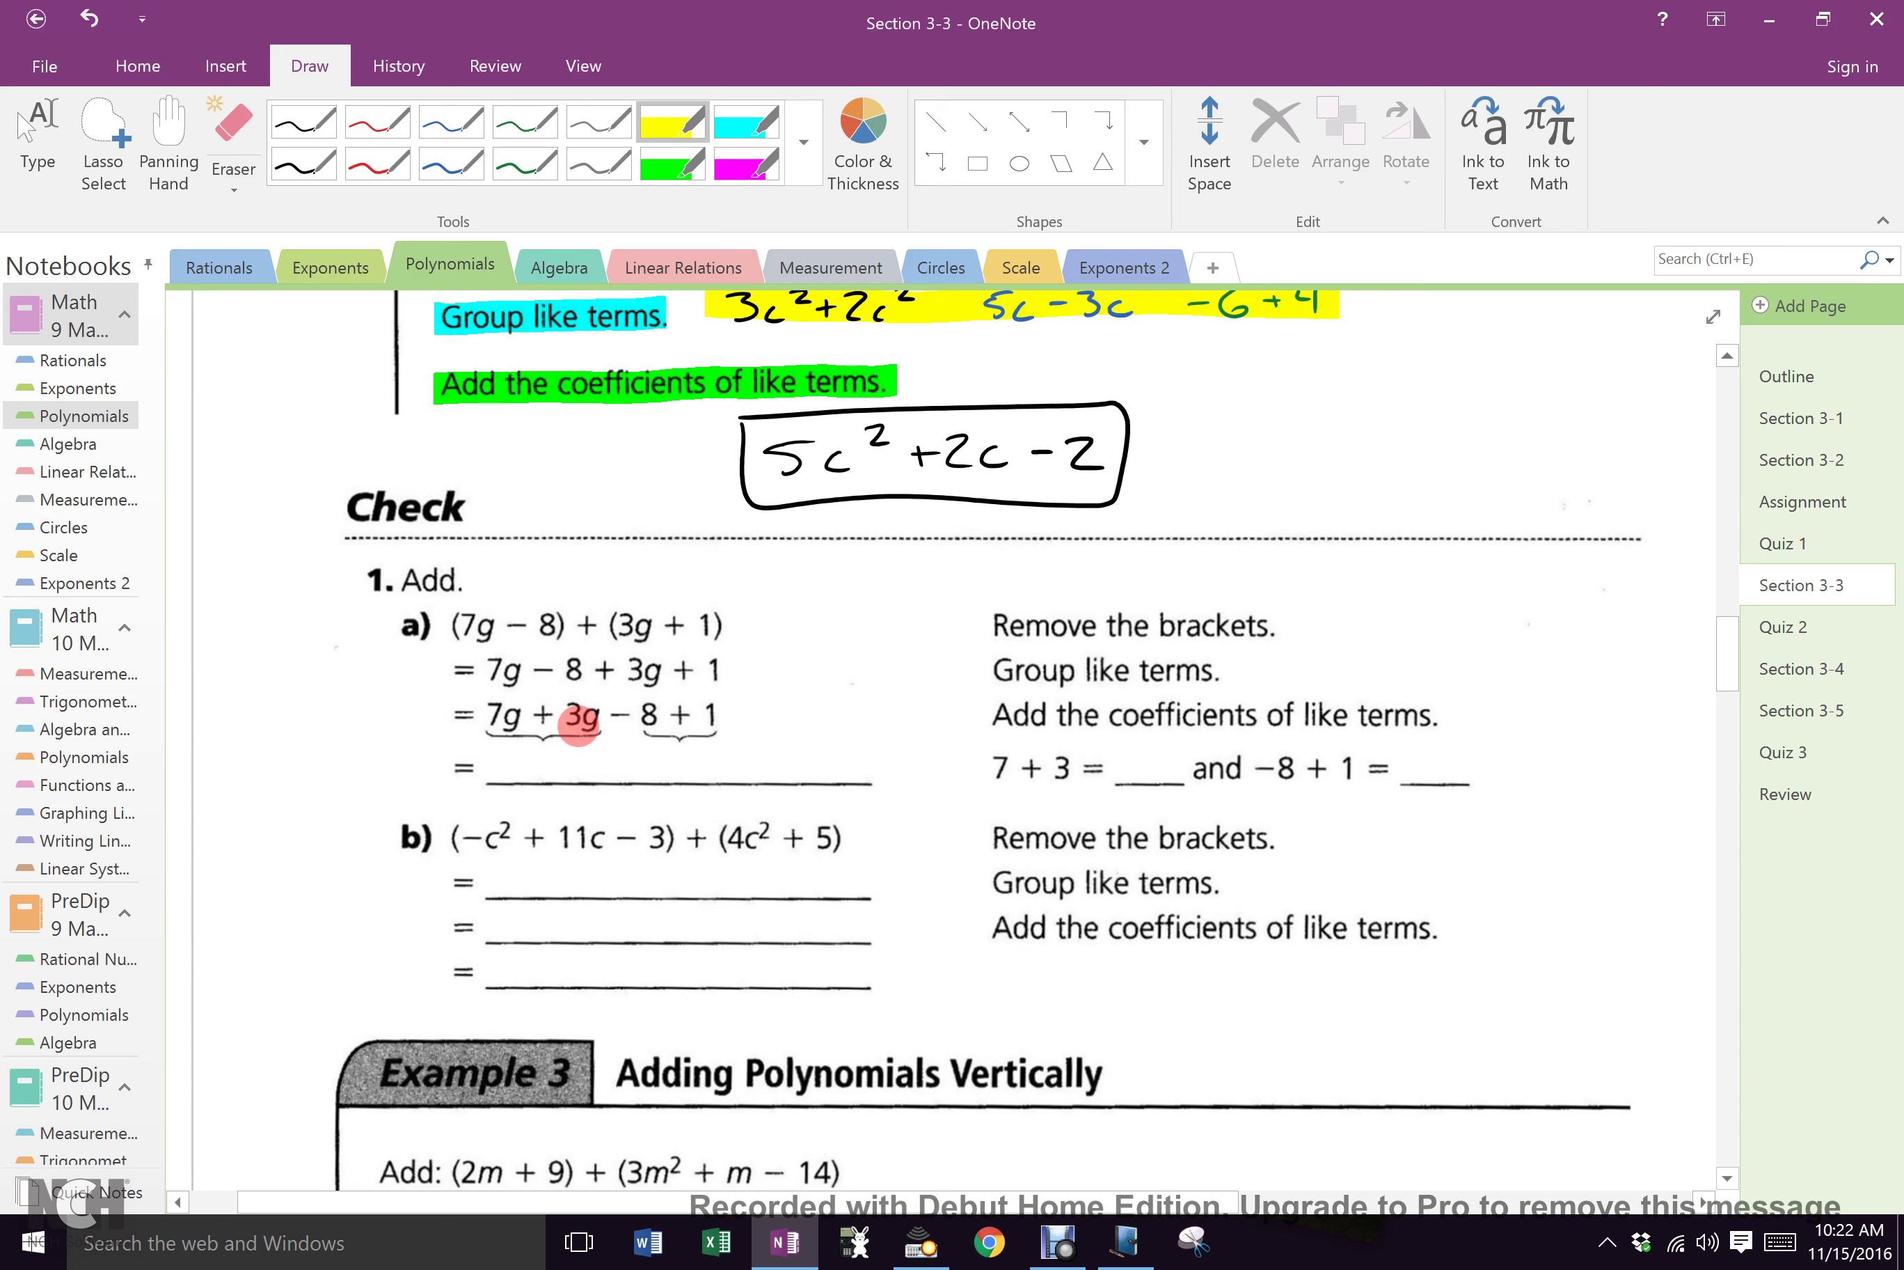
drag(478, 714, 613, 714)
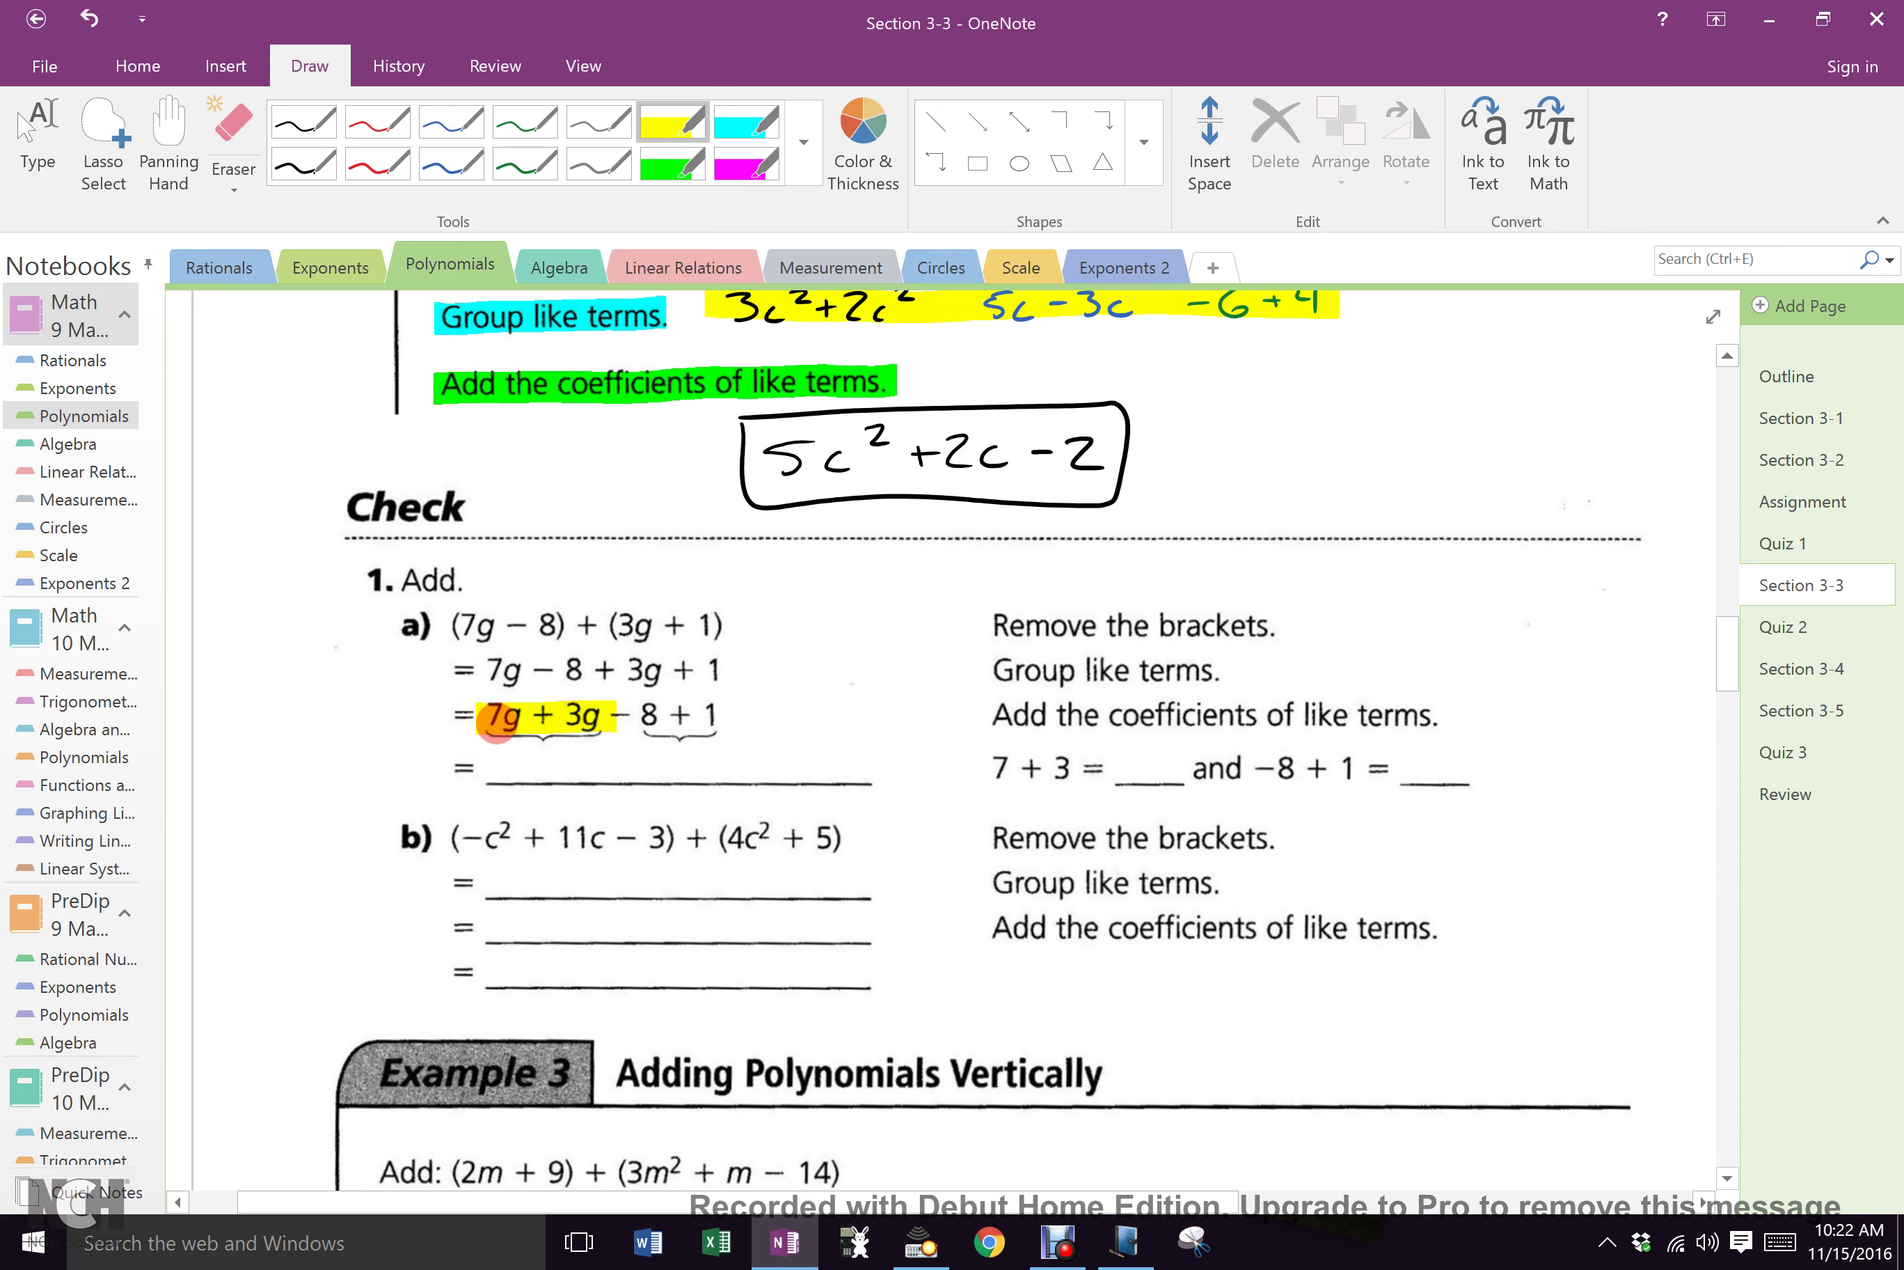
drag(983, 769, 1194, 768)
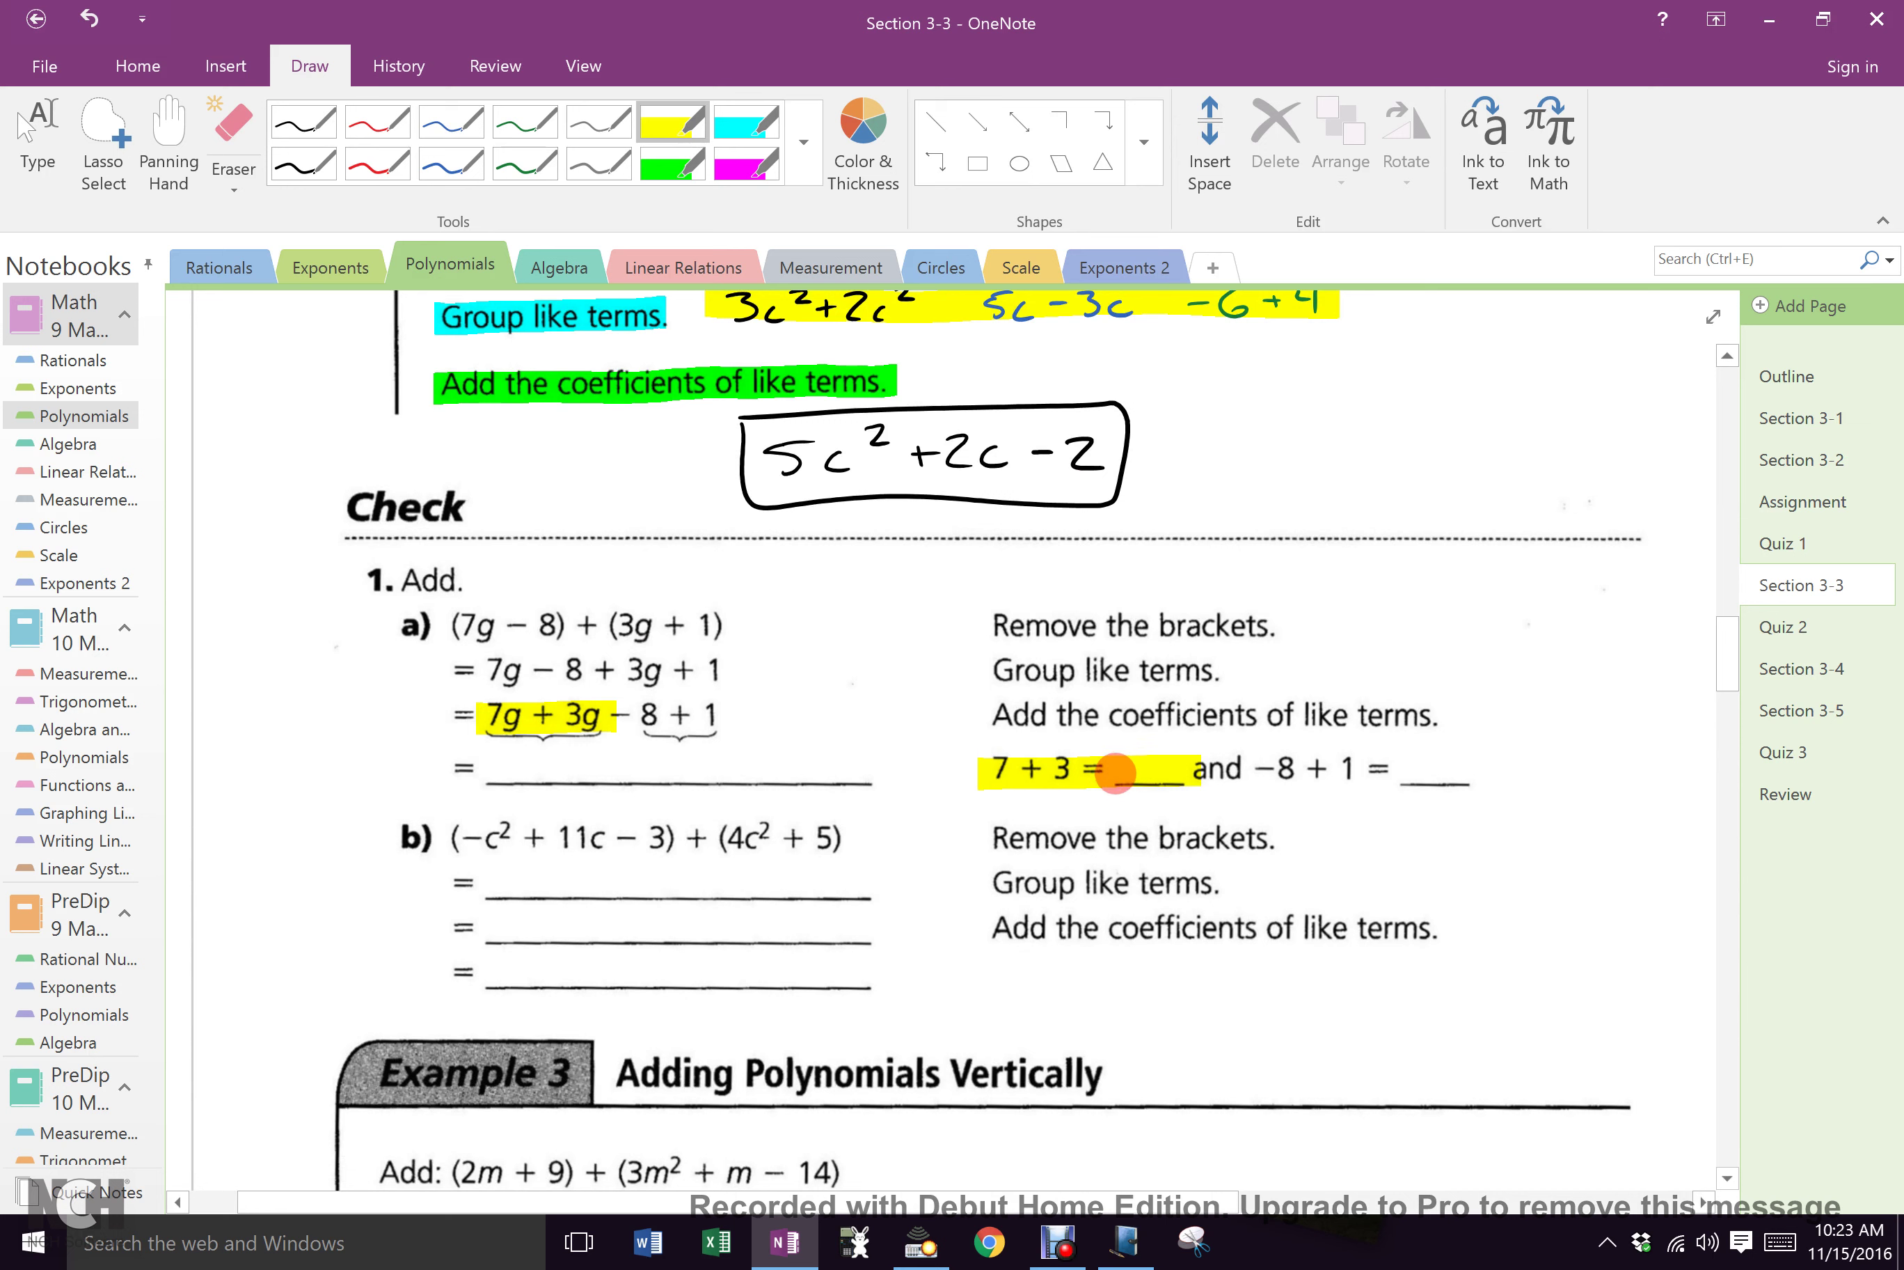
click(304, 164)
mouse_move(1131, 759)
mouse_down()
mouse_move(1130, 775)
mouse_move(1158, 765)
mouse_up()
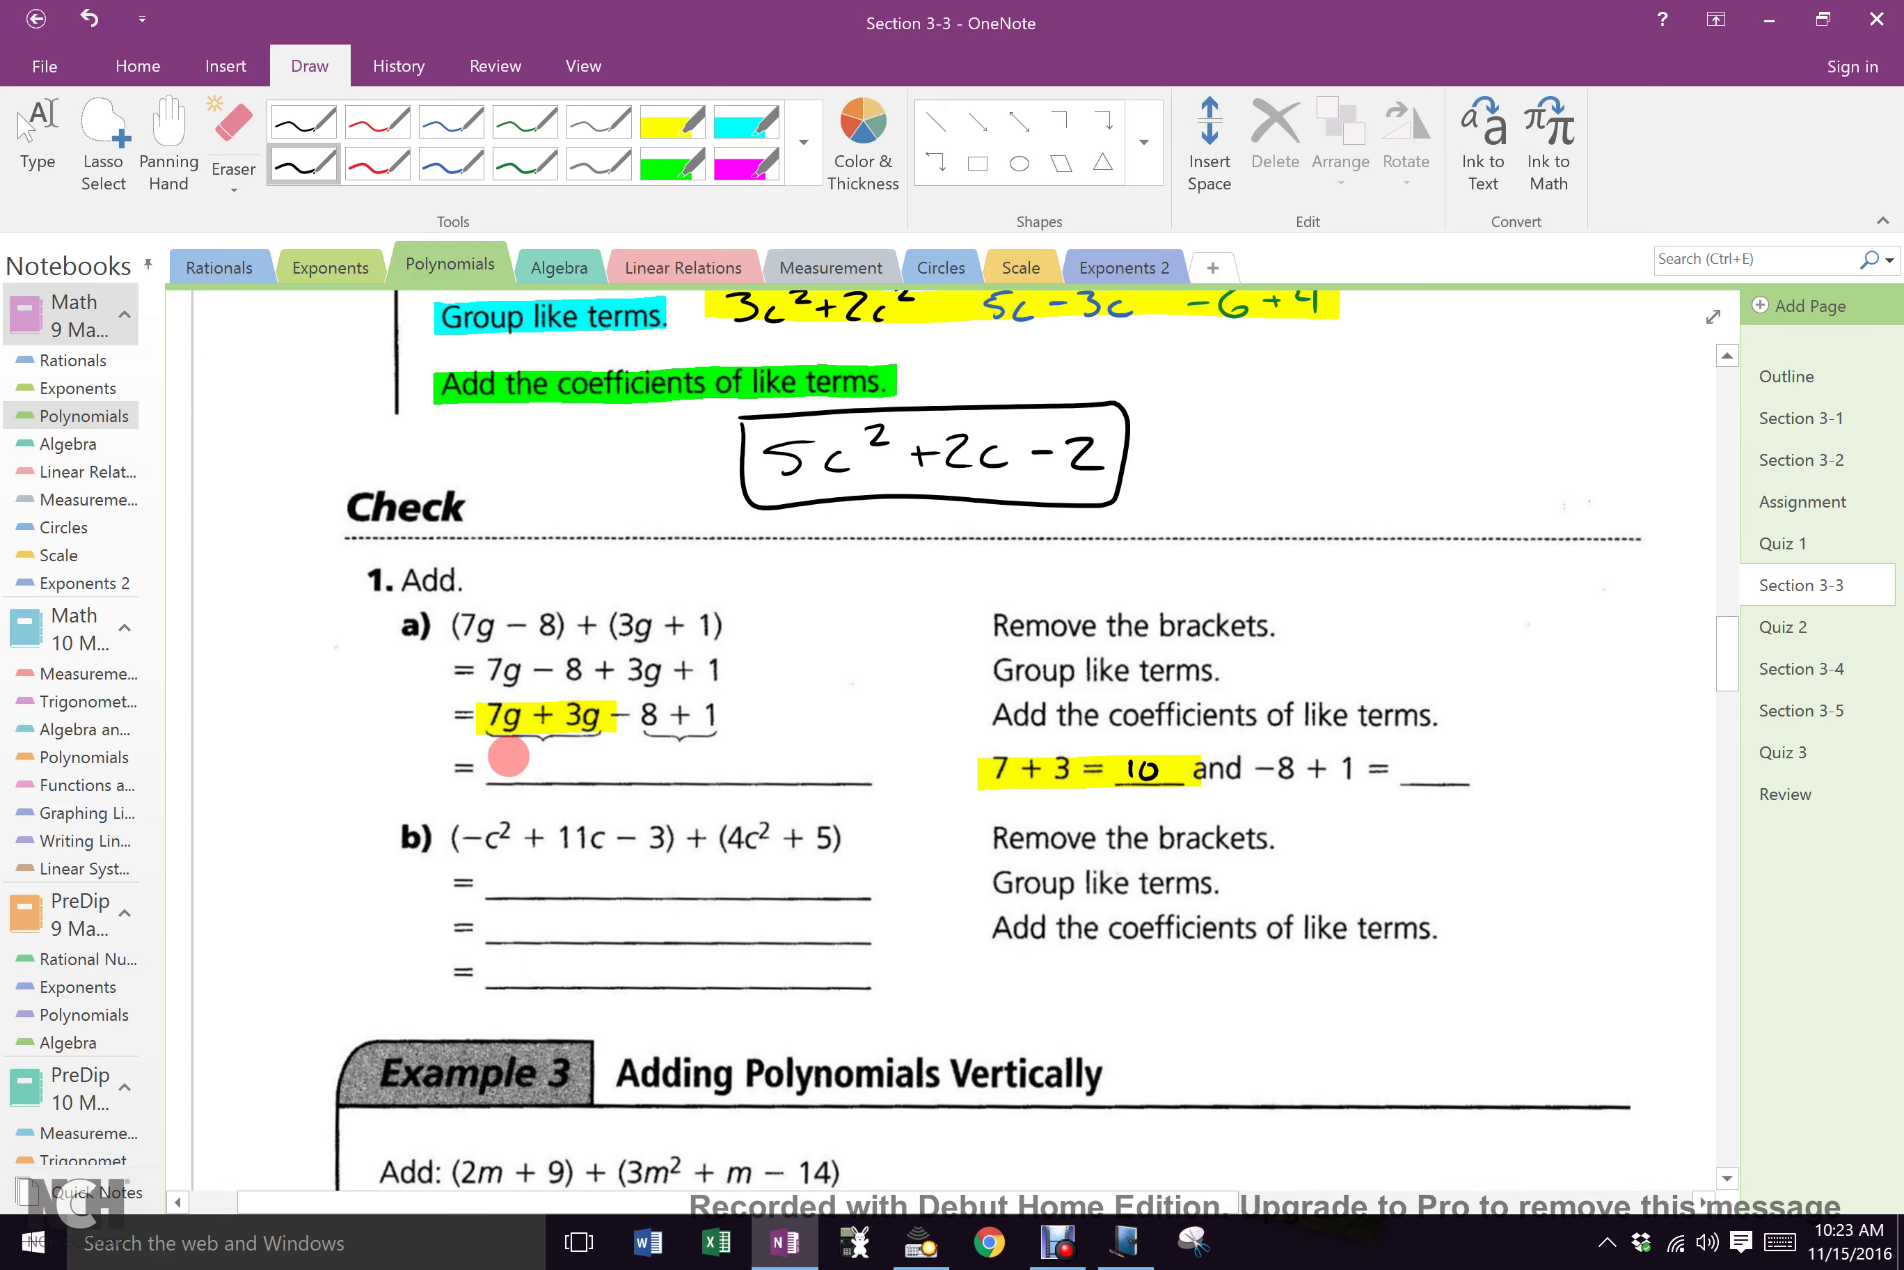
mouse_move(512, 752)
mouse_down()
mouse_move(515, 778)
mouse_move(532, 754)
mouse_move(565, 786)
mouse_up()
Step: Highlight −8 + 1 in cyan and write −7 in black to complete 10g − 7
click(746, 123)
drag(610, 715, 734, 714)
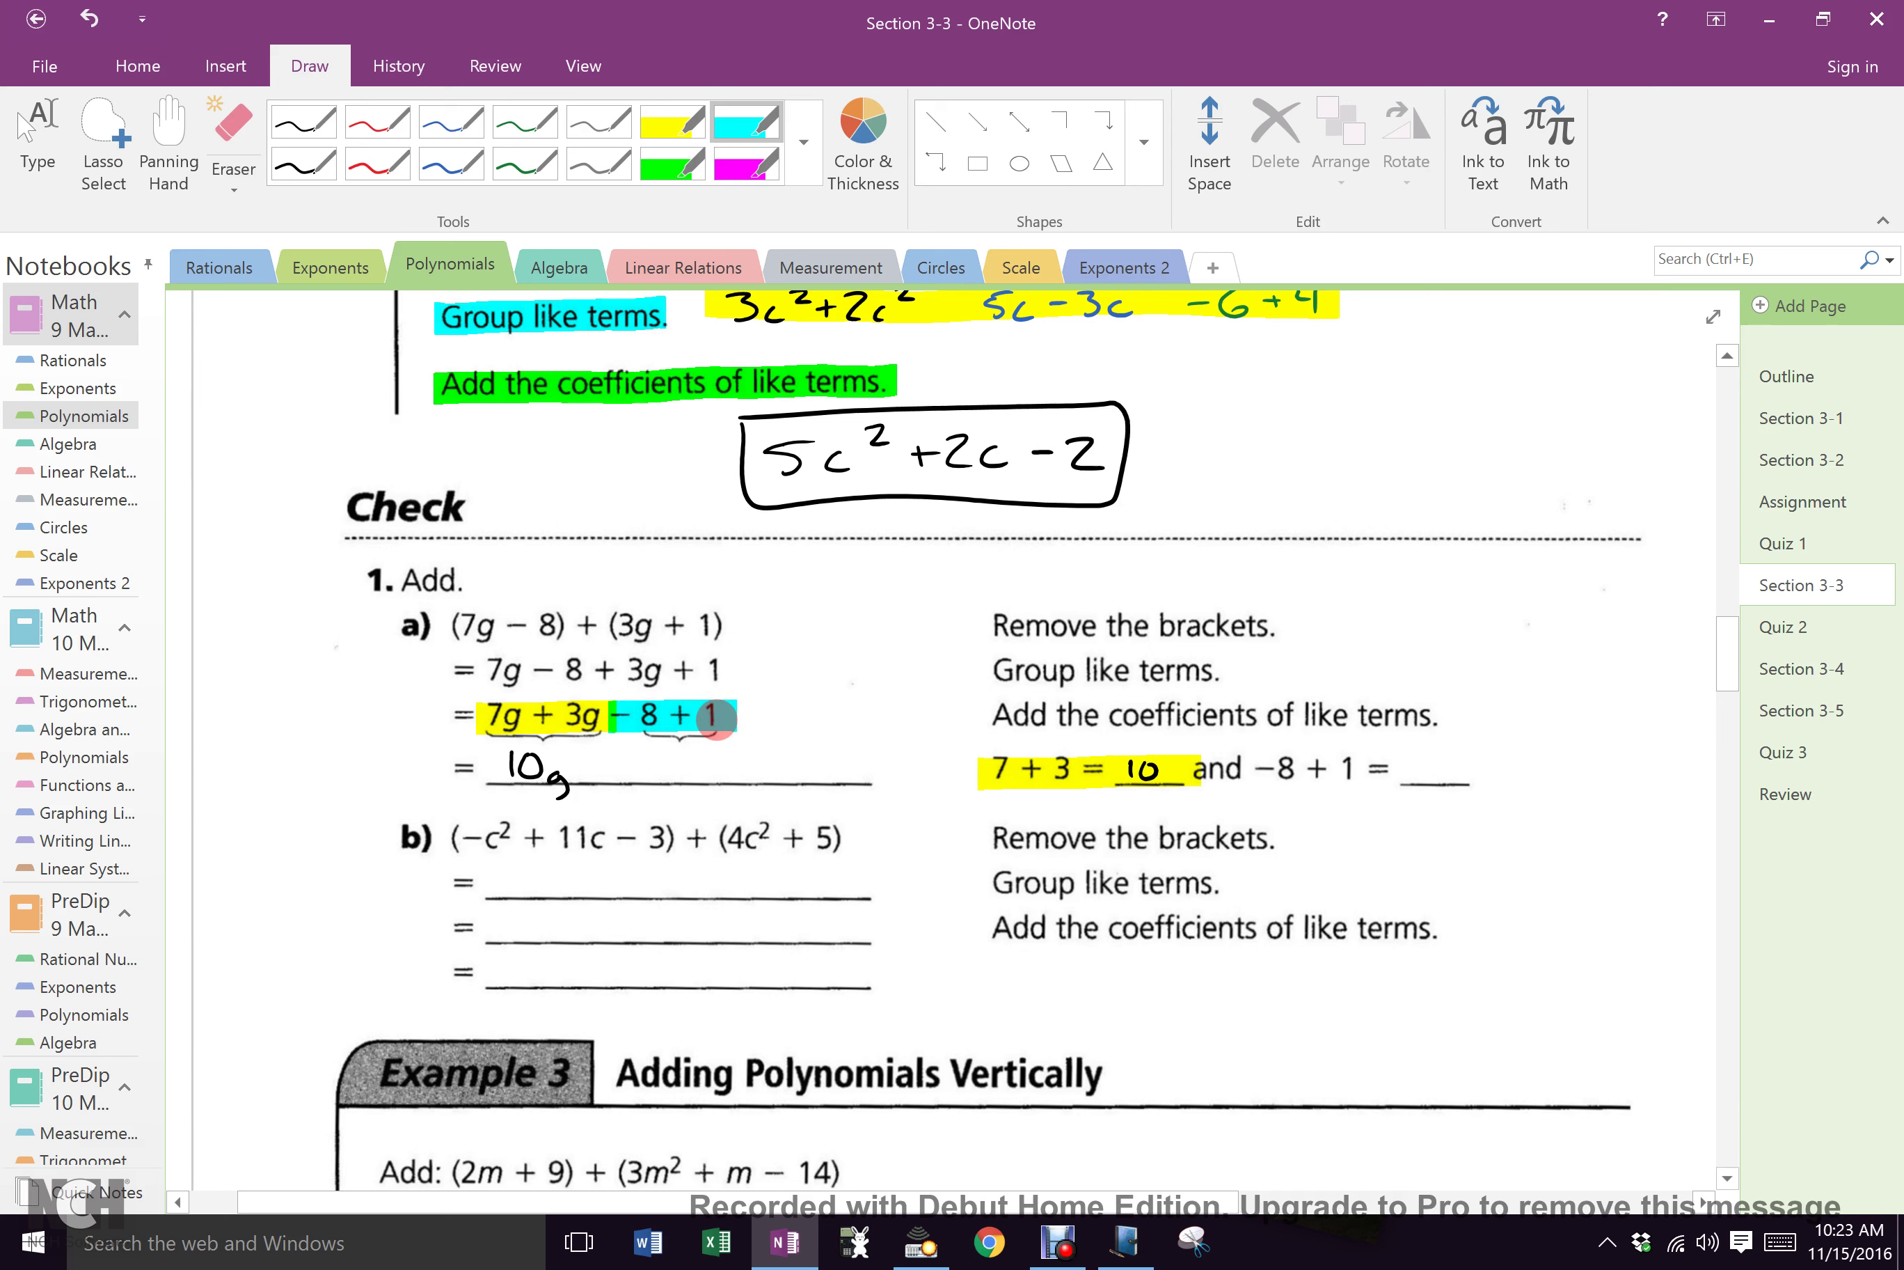
drag(1249, 769, 1377, 769)
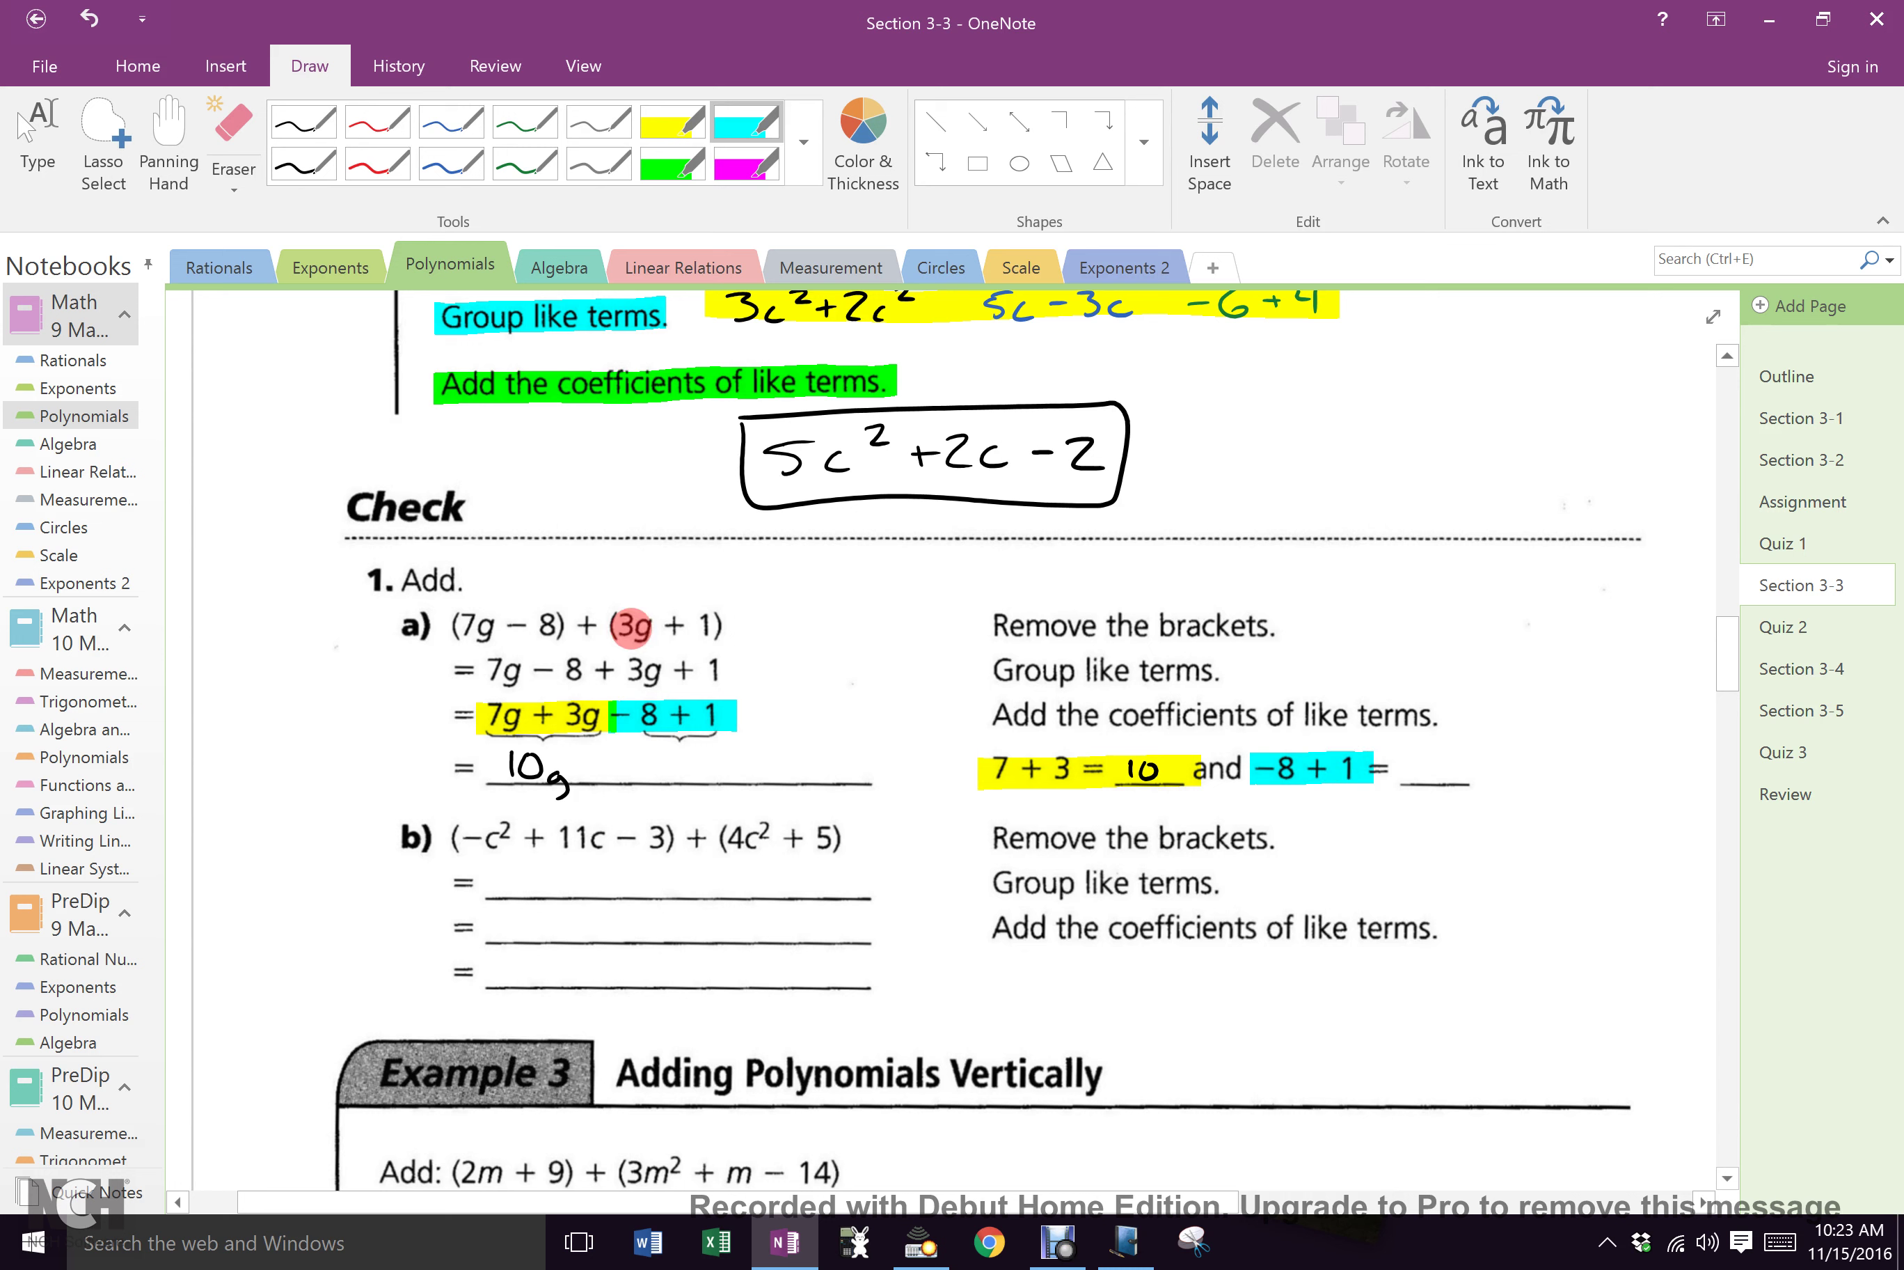
click(299, 159)
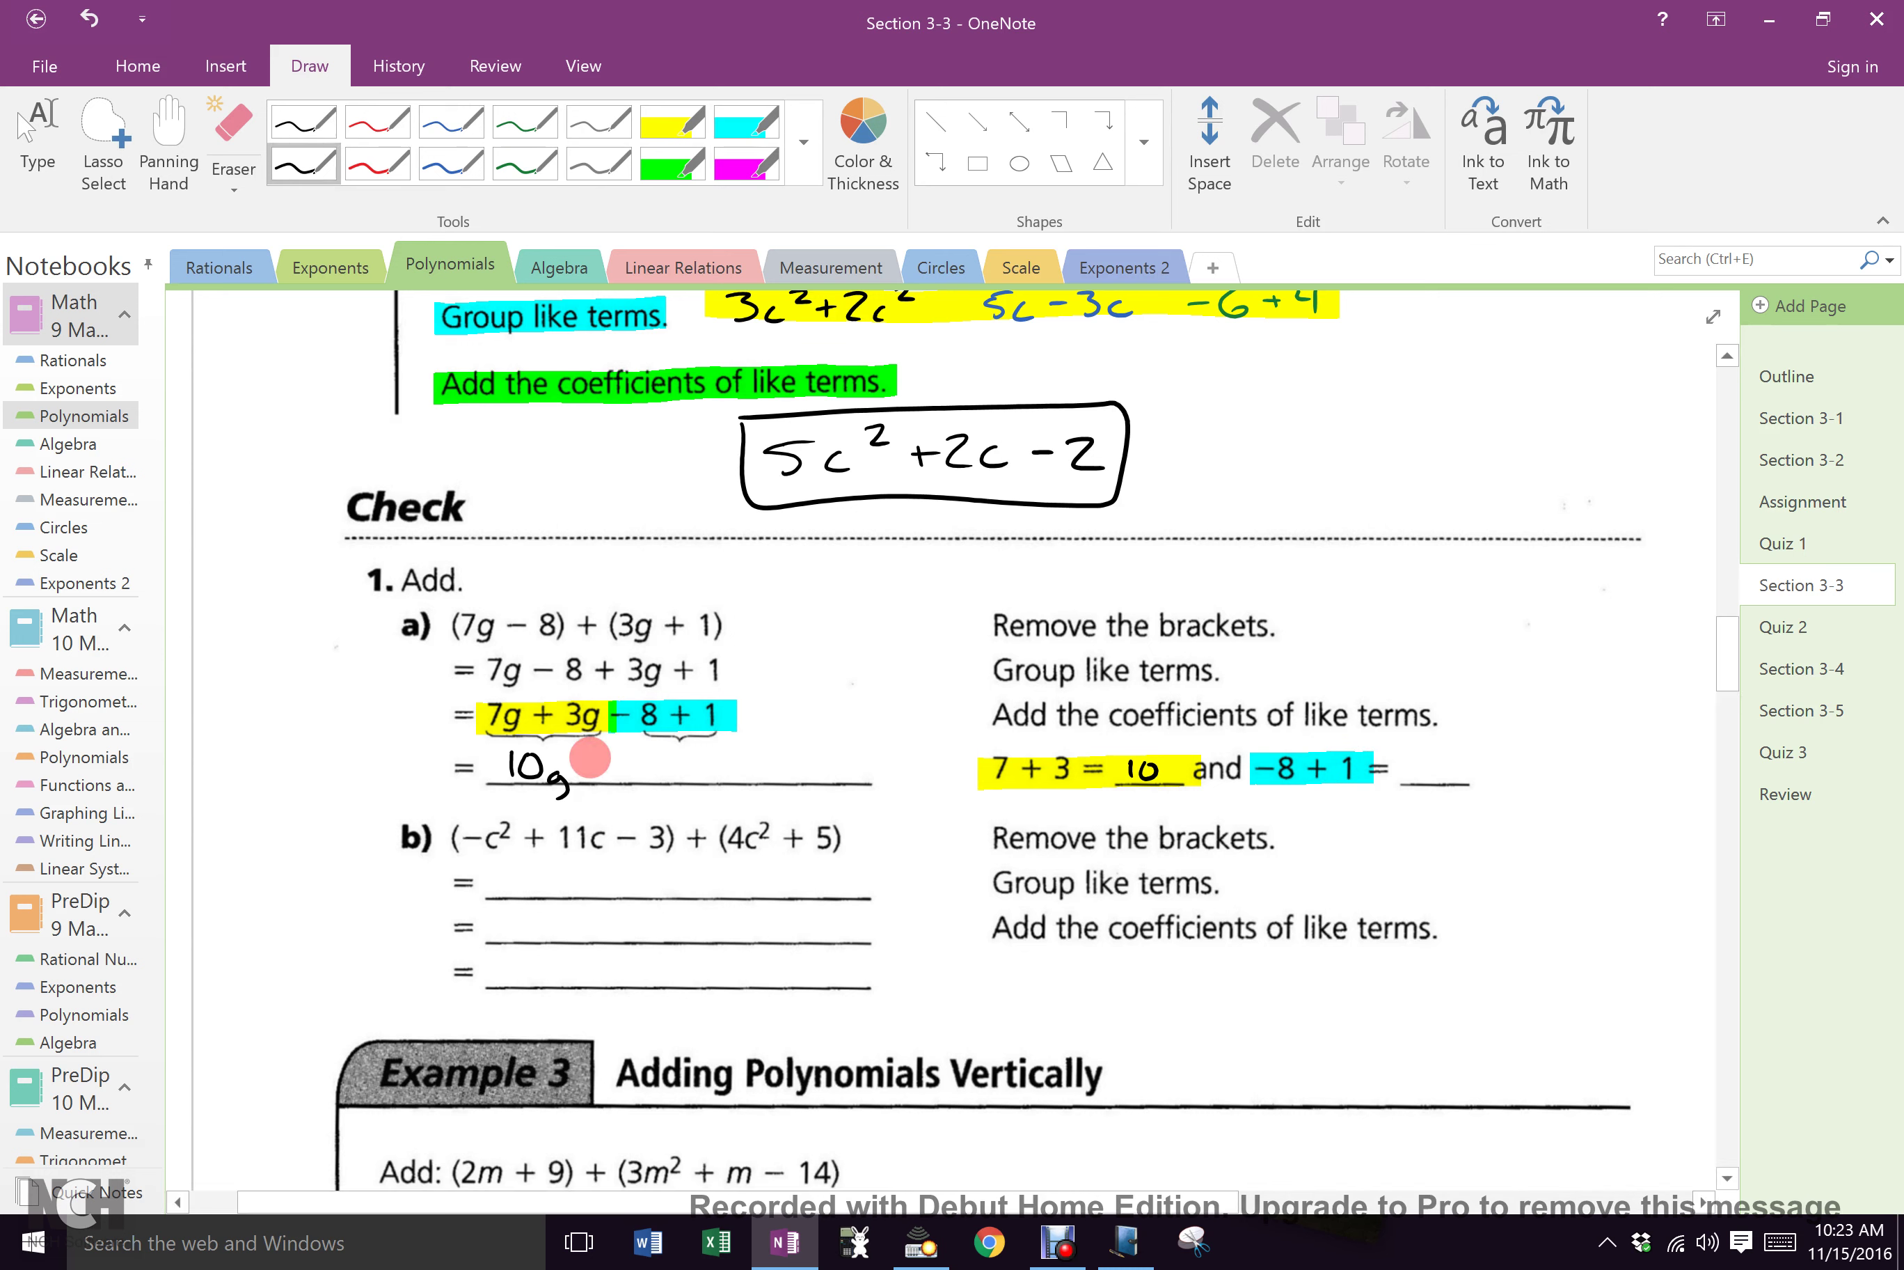
drag(585, 768, 629, 772)
drag(1396, 767, 1456, 764)
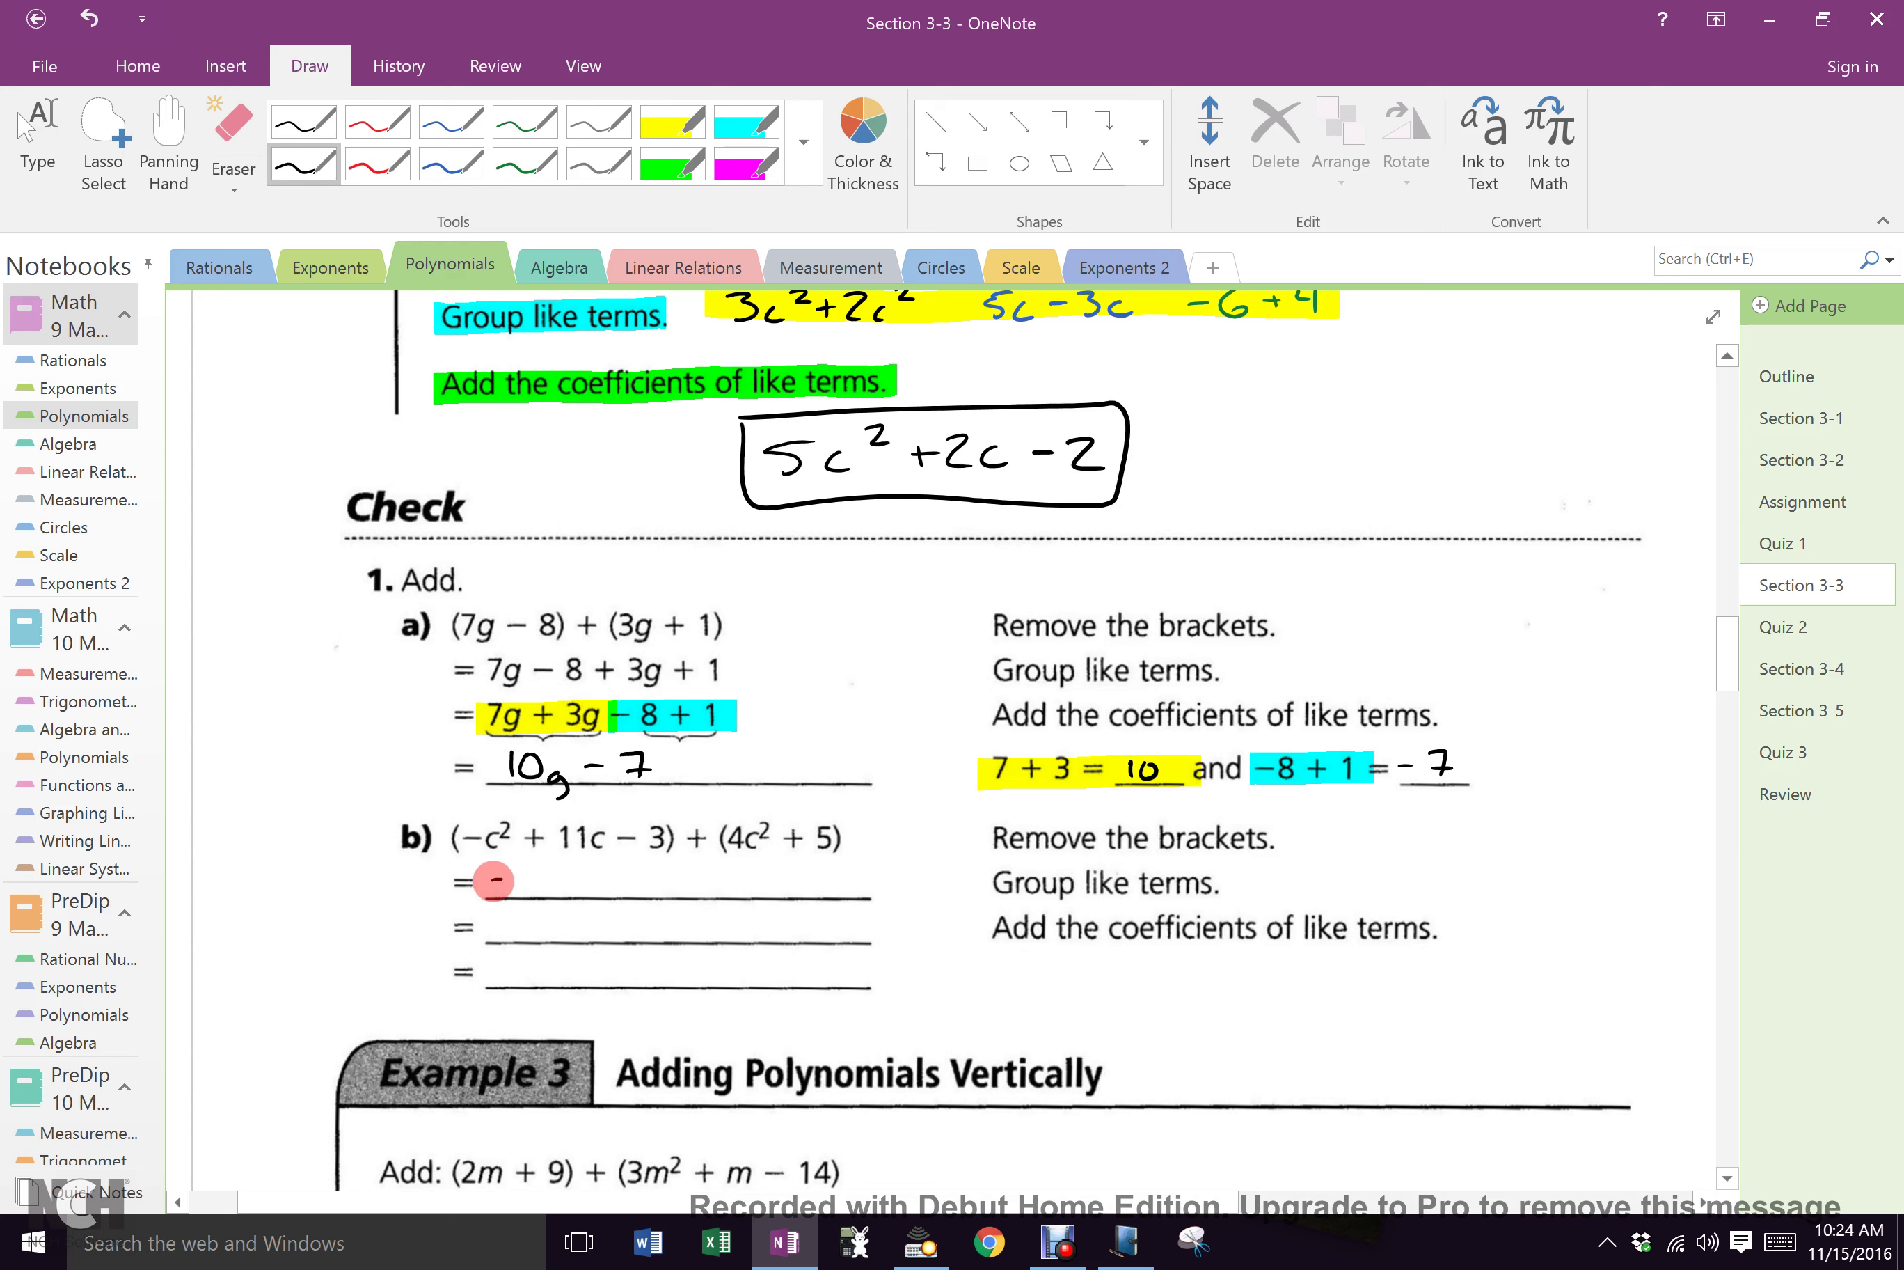
Step: Write −c² + 11c − 3 + 4c² + 5 in black on part b's first line
drag(491, 882, 546, 882)
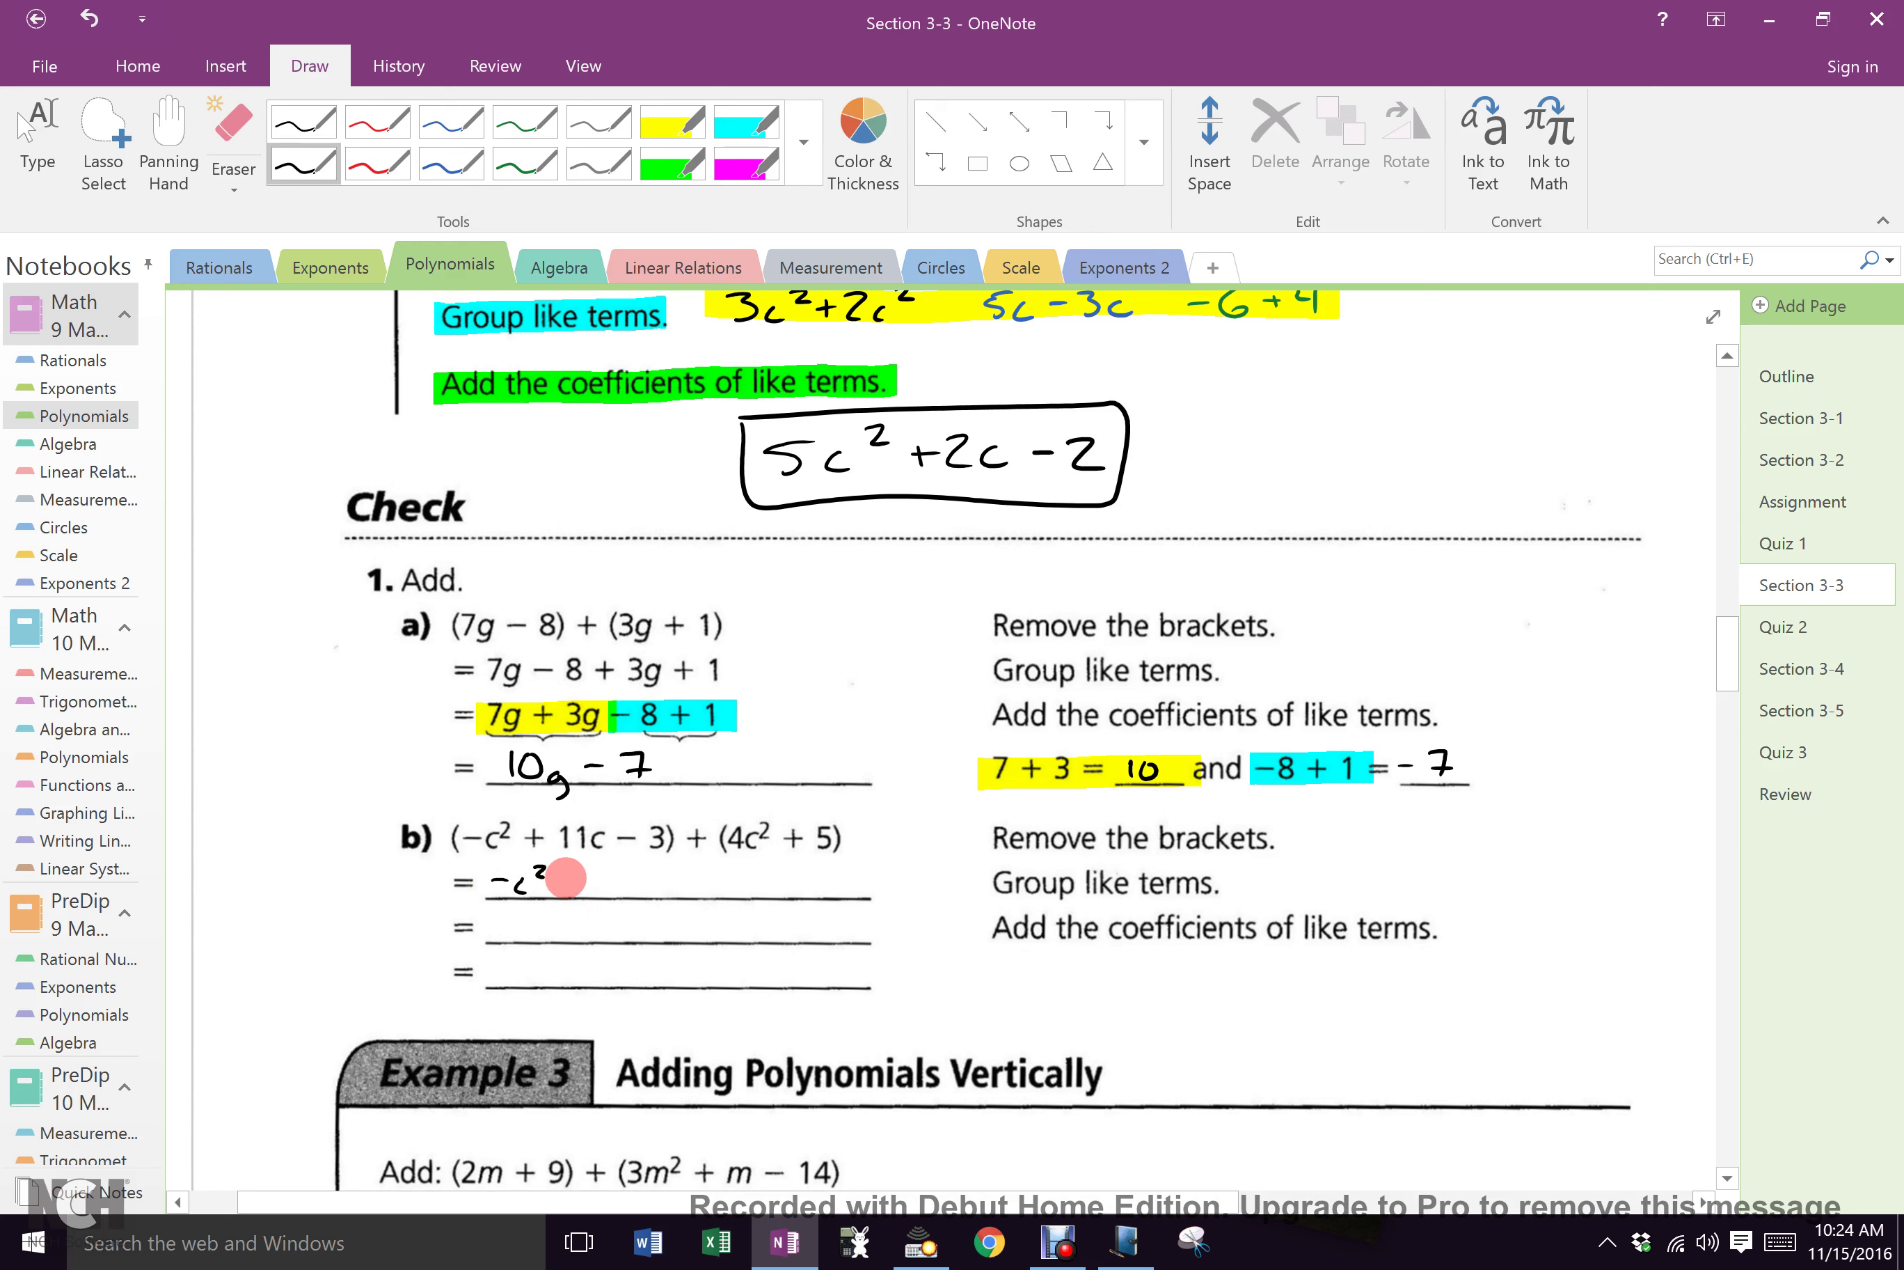
drag(550, 881, 801, 889)
drag(791, 882, 824, 893)
drag(829, 868, 846, 866)
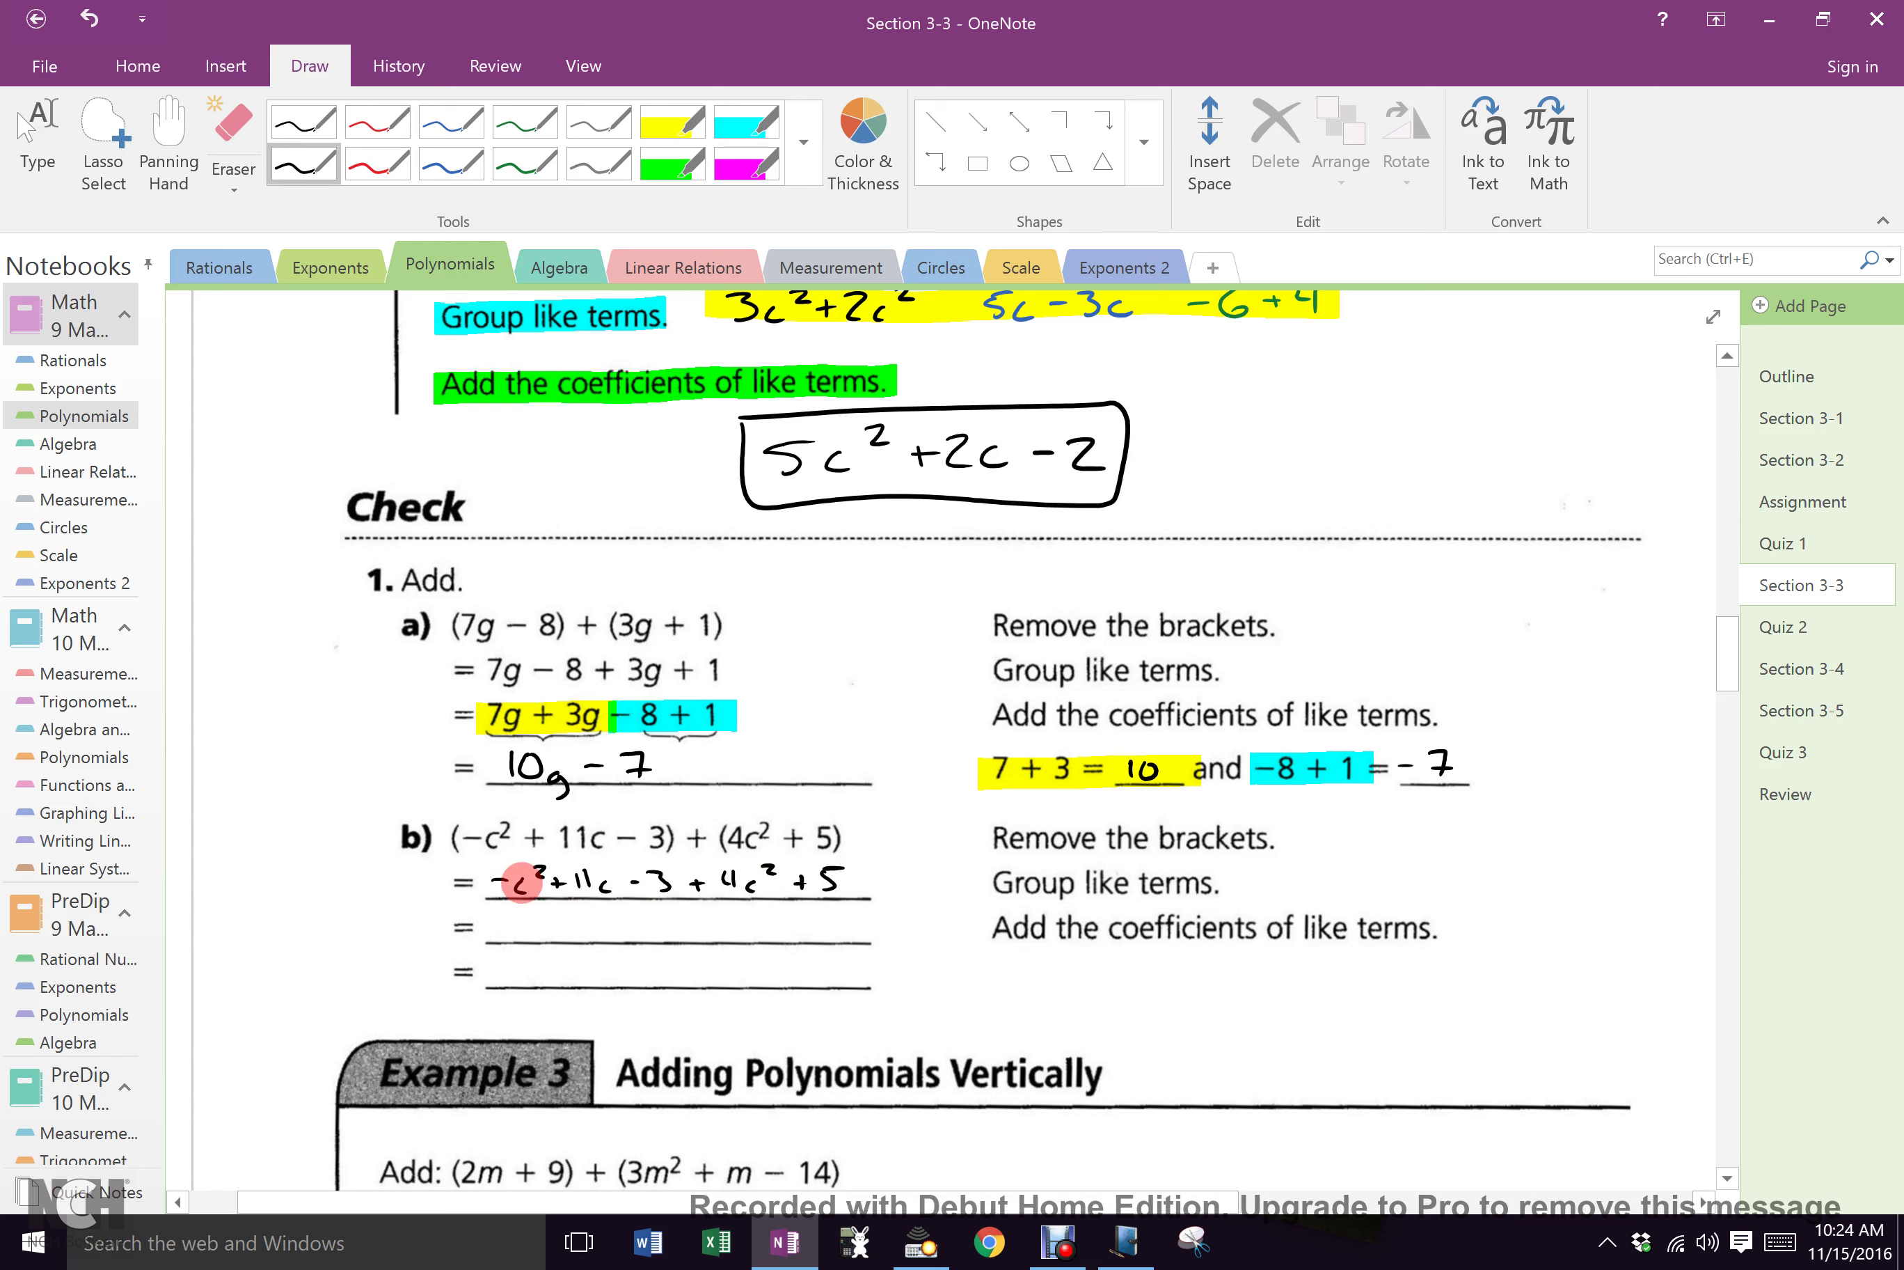
Step: Write −c² + 4c² in red, 11c in blue and −3 + 5 in green on part b's second line
click(375, 166)
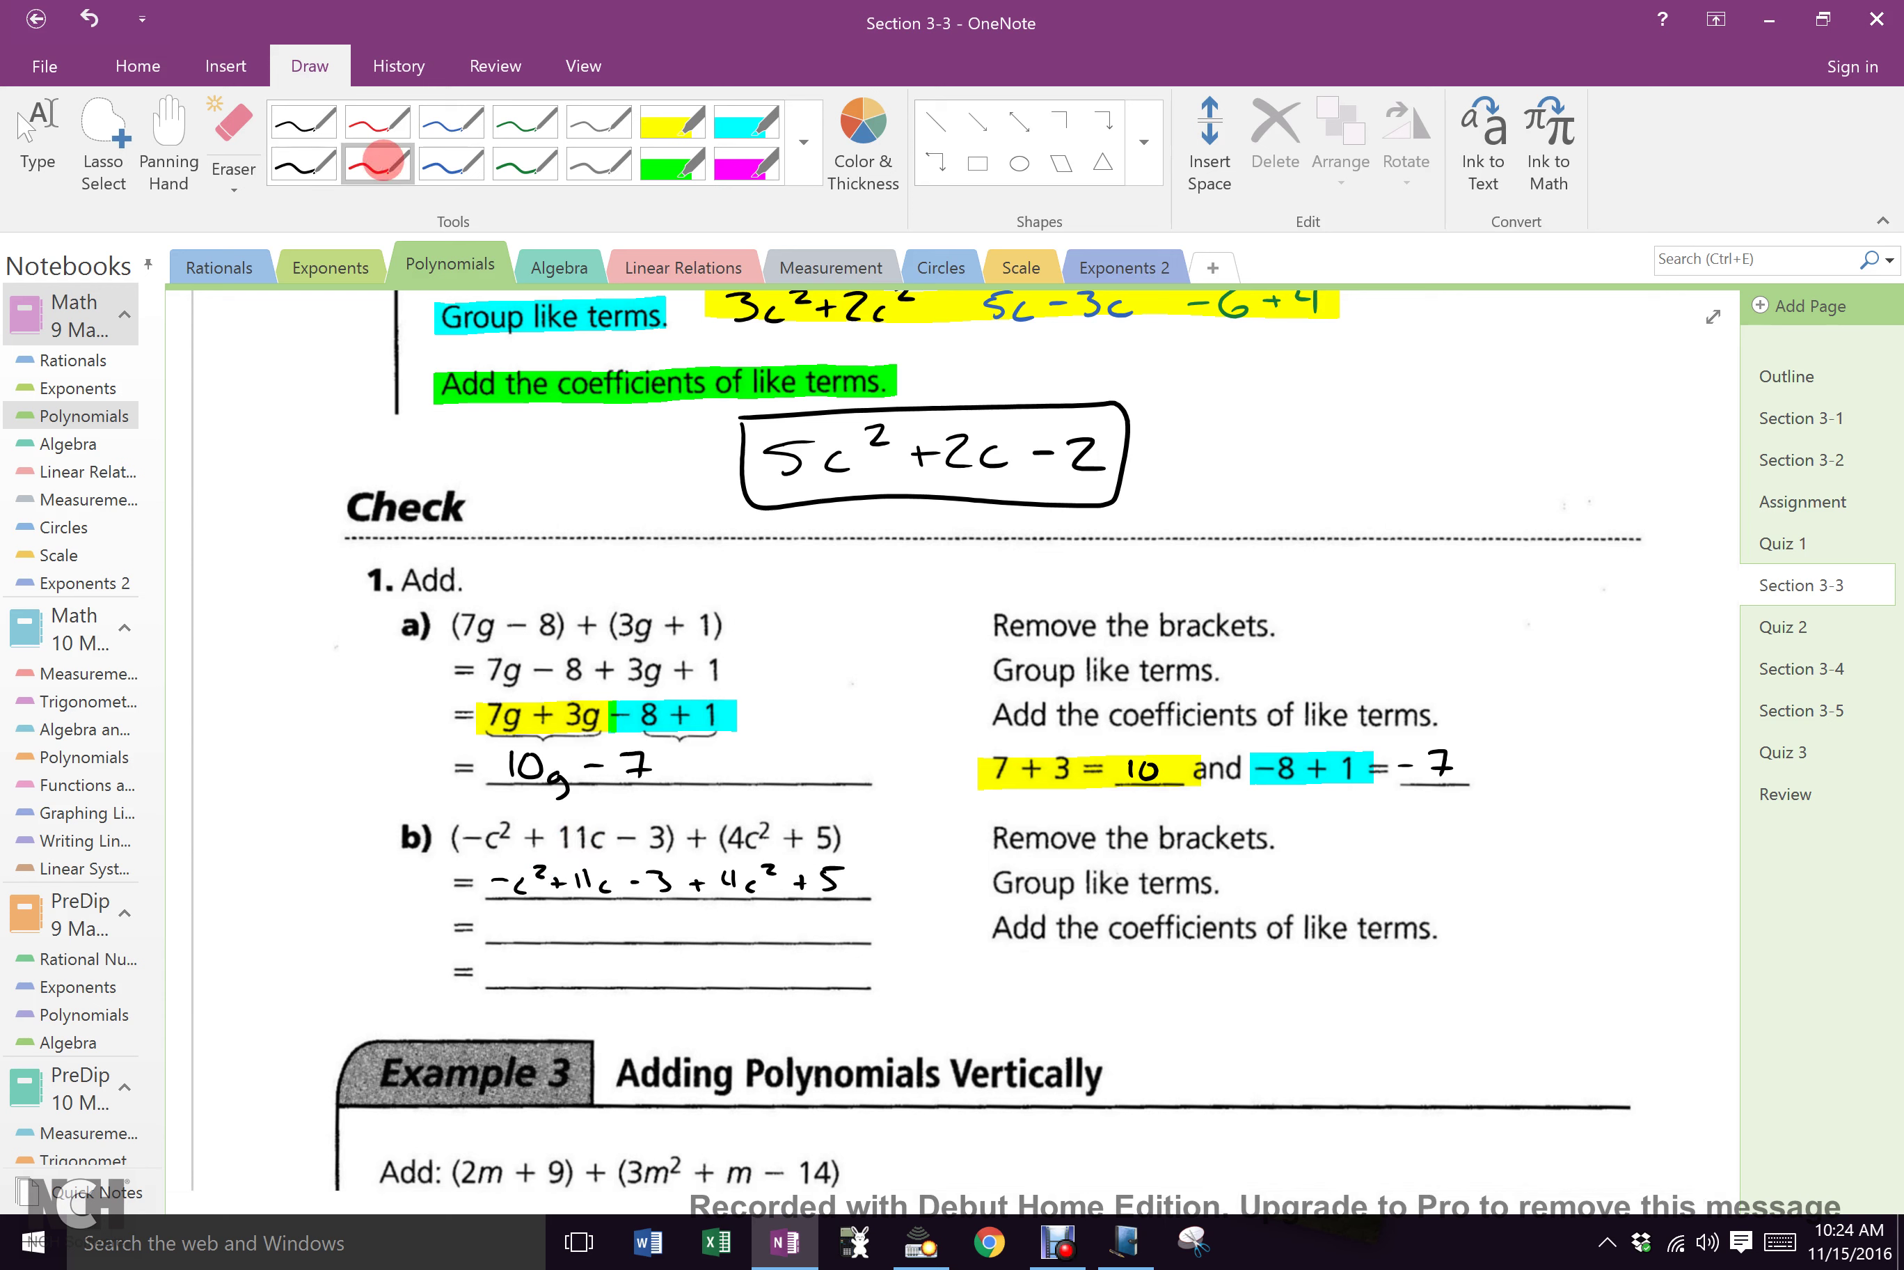
drag(489, 926, 623, 926)
click(483, 168)
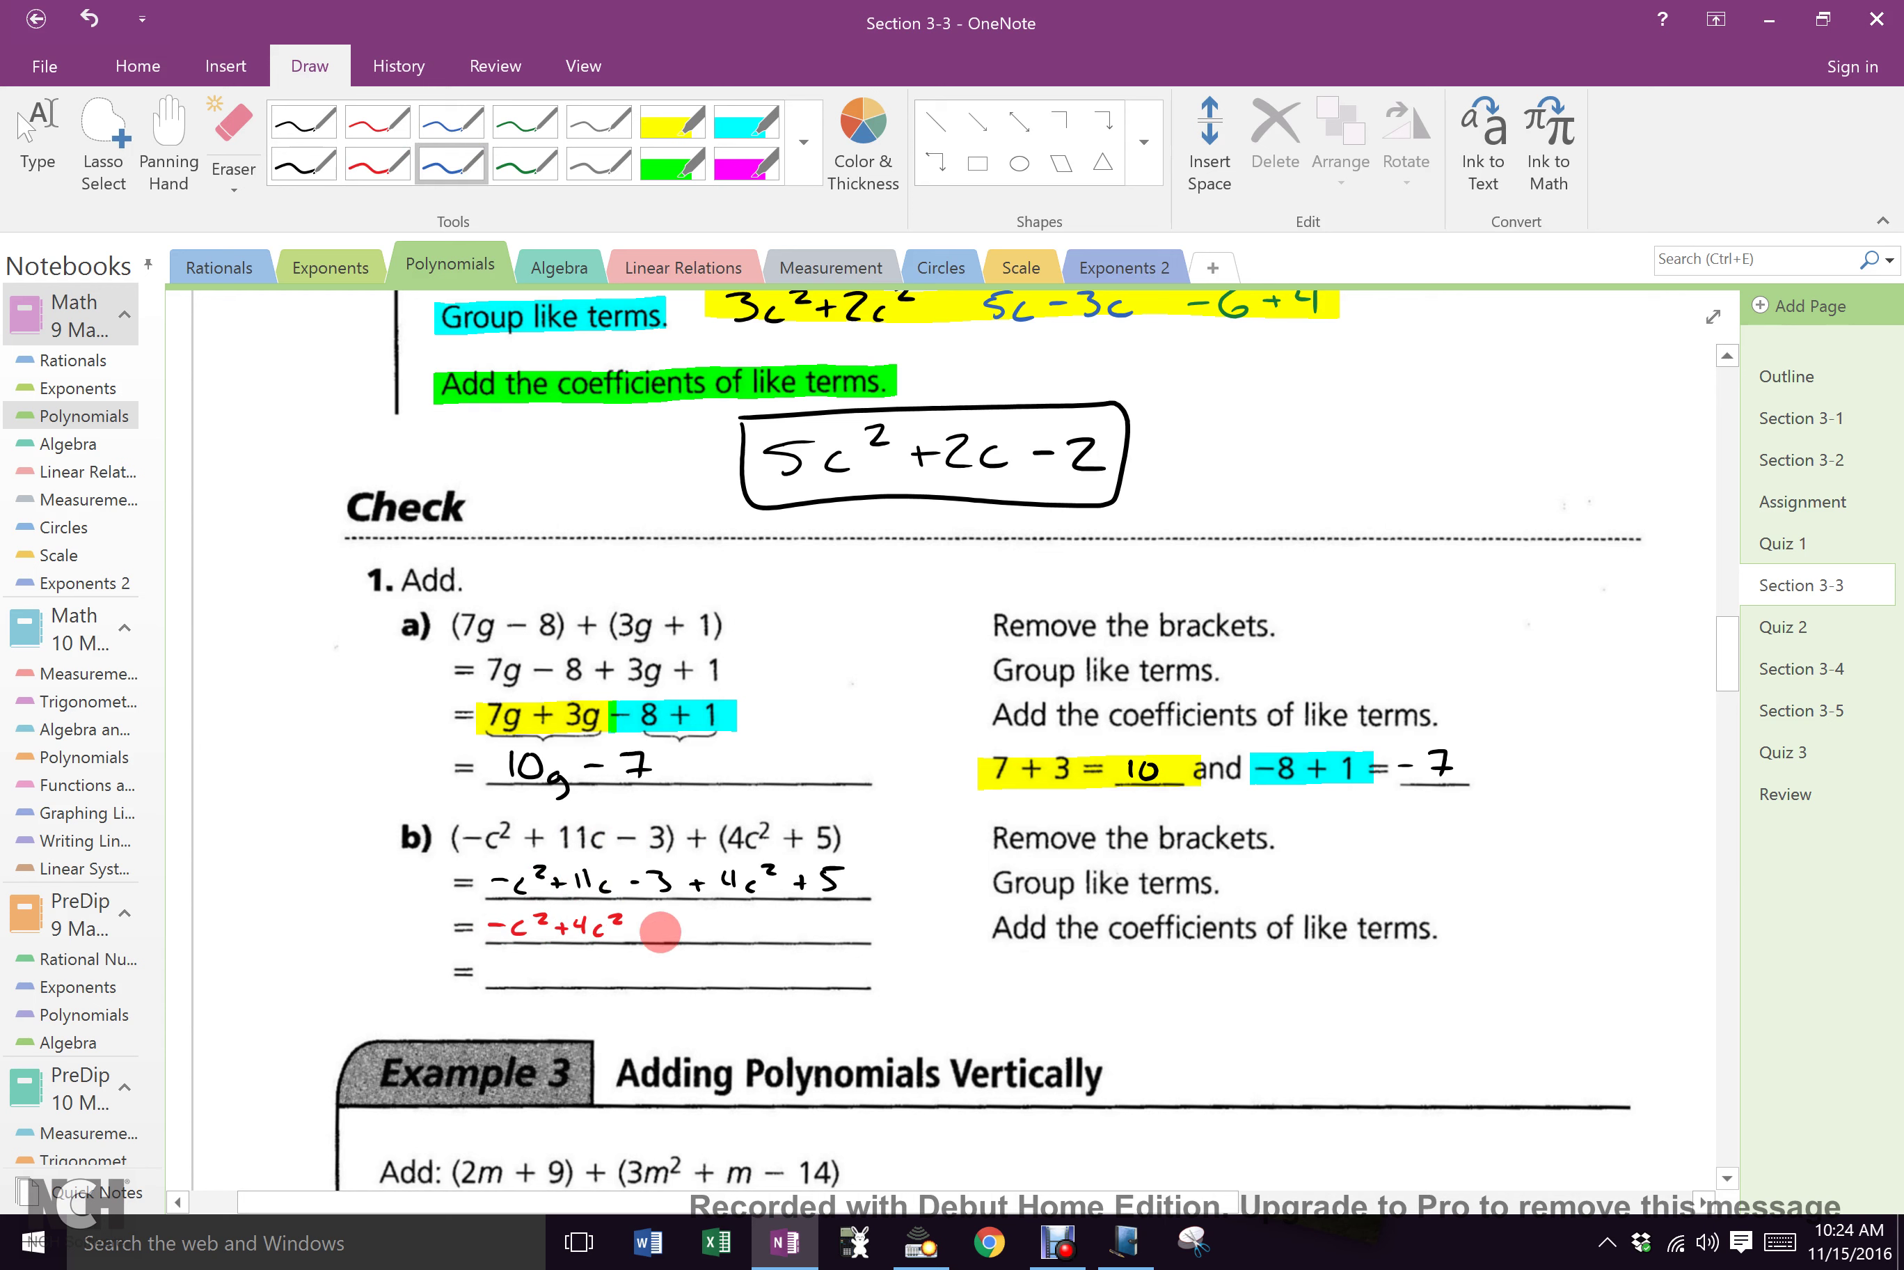
mouse_move(665, 921)
mouse_down()
mouse_move(664, 937)
mouse_move(694, 937)
mouse_up()
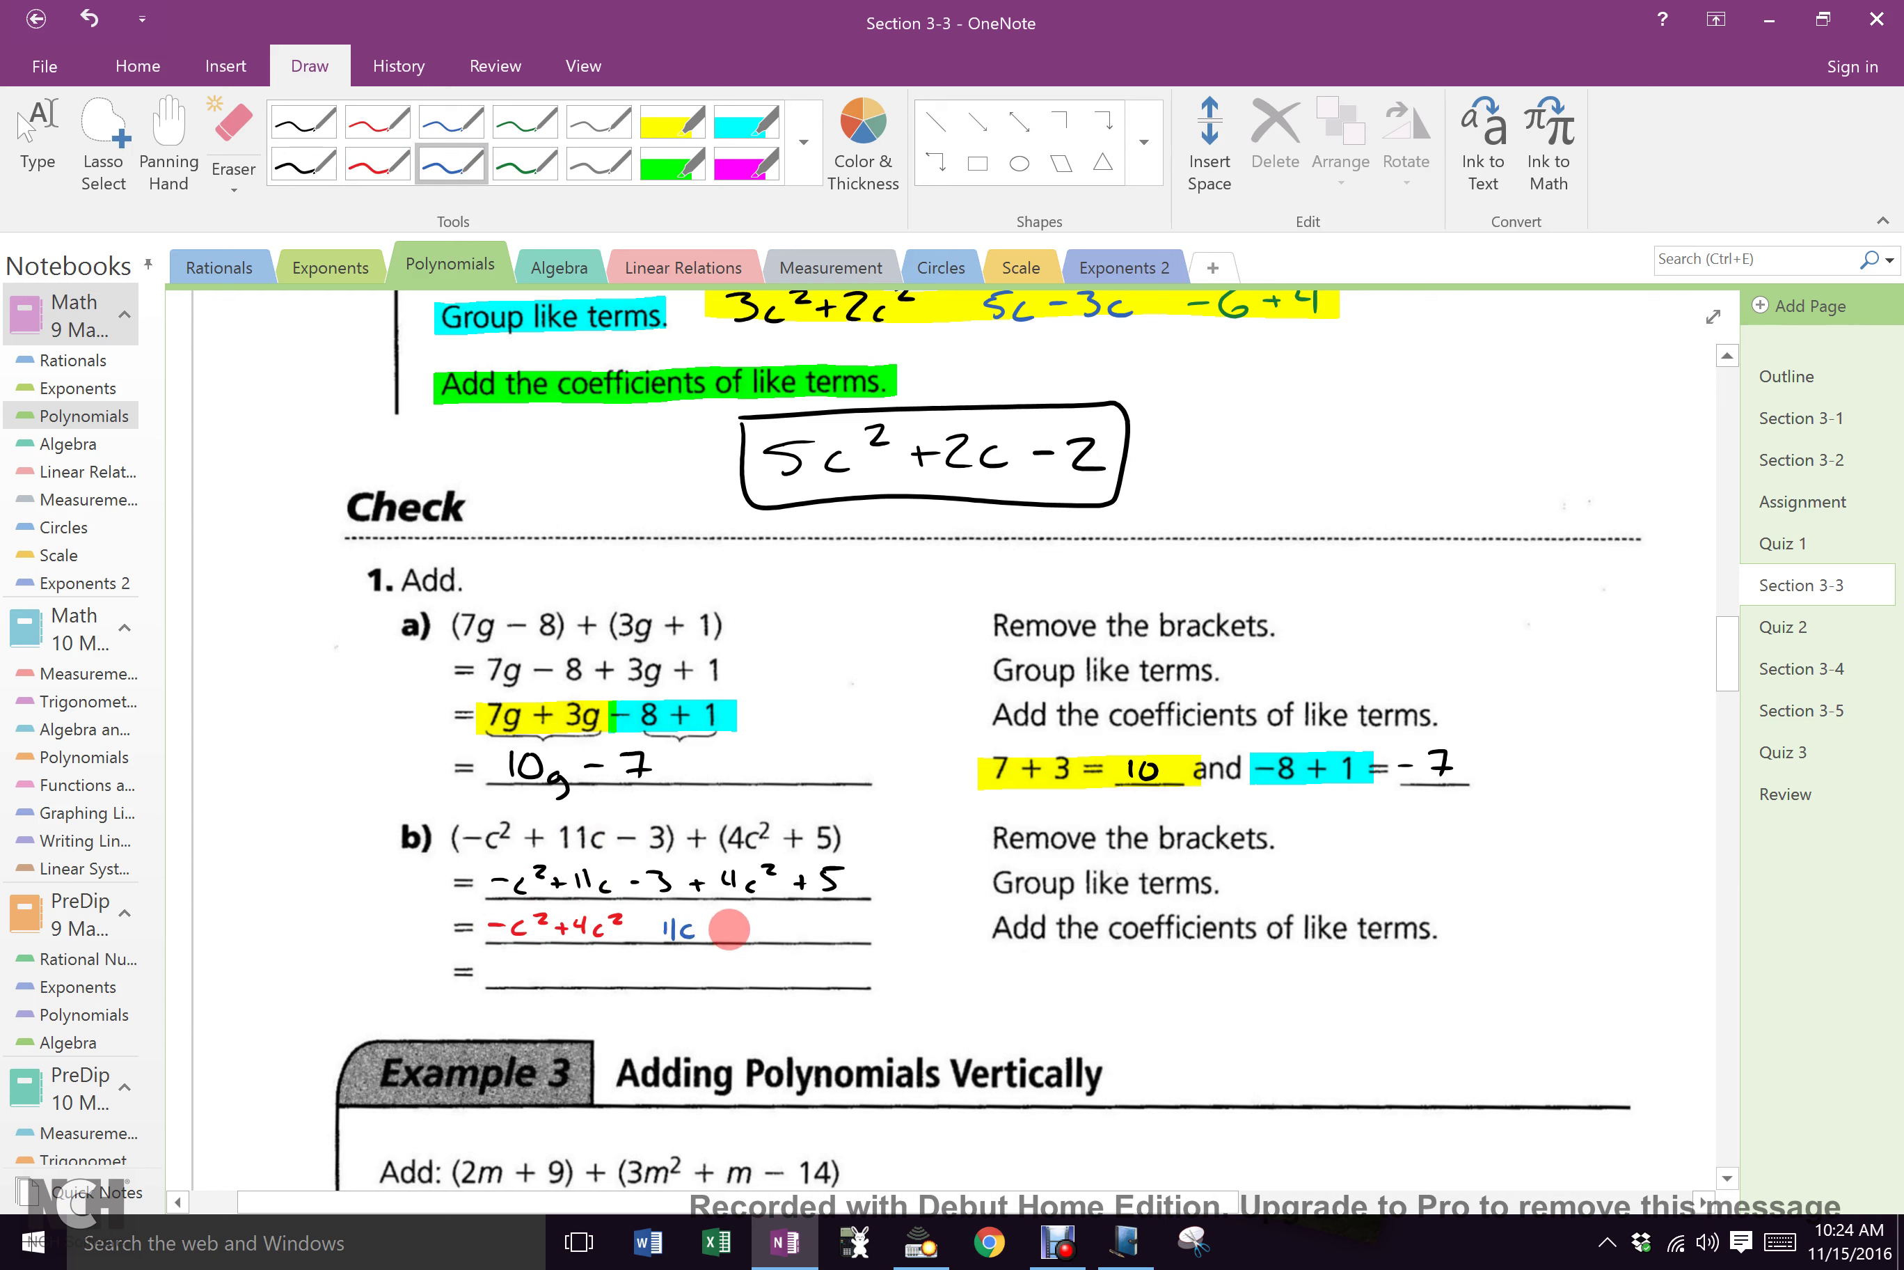
click(525, 163)
drag(736, 925, 844, 916)
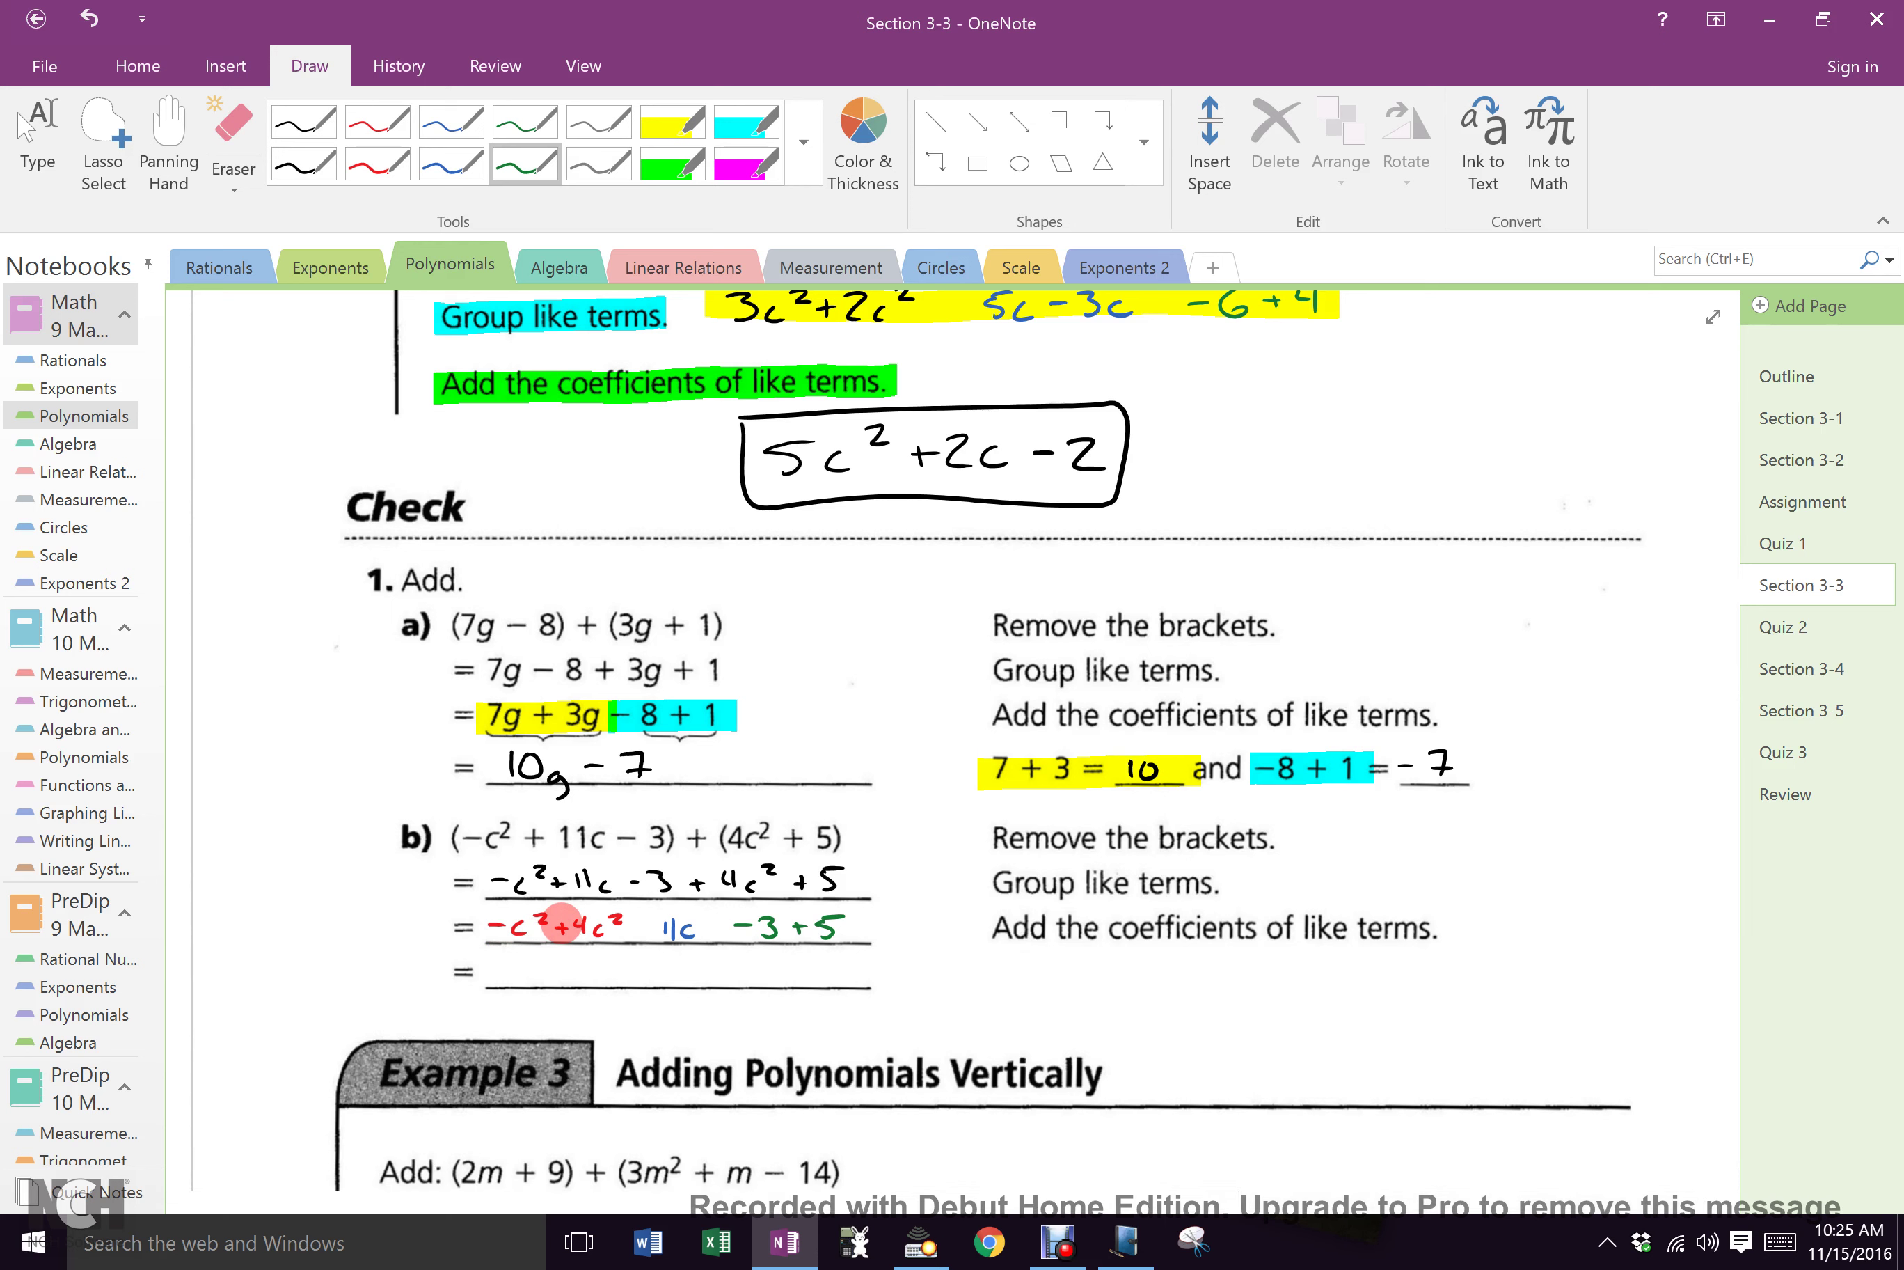
click(304, 166)
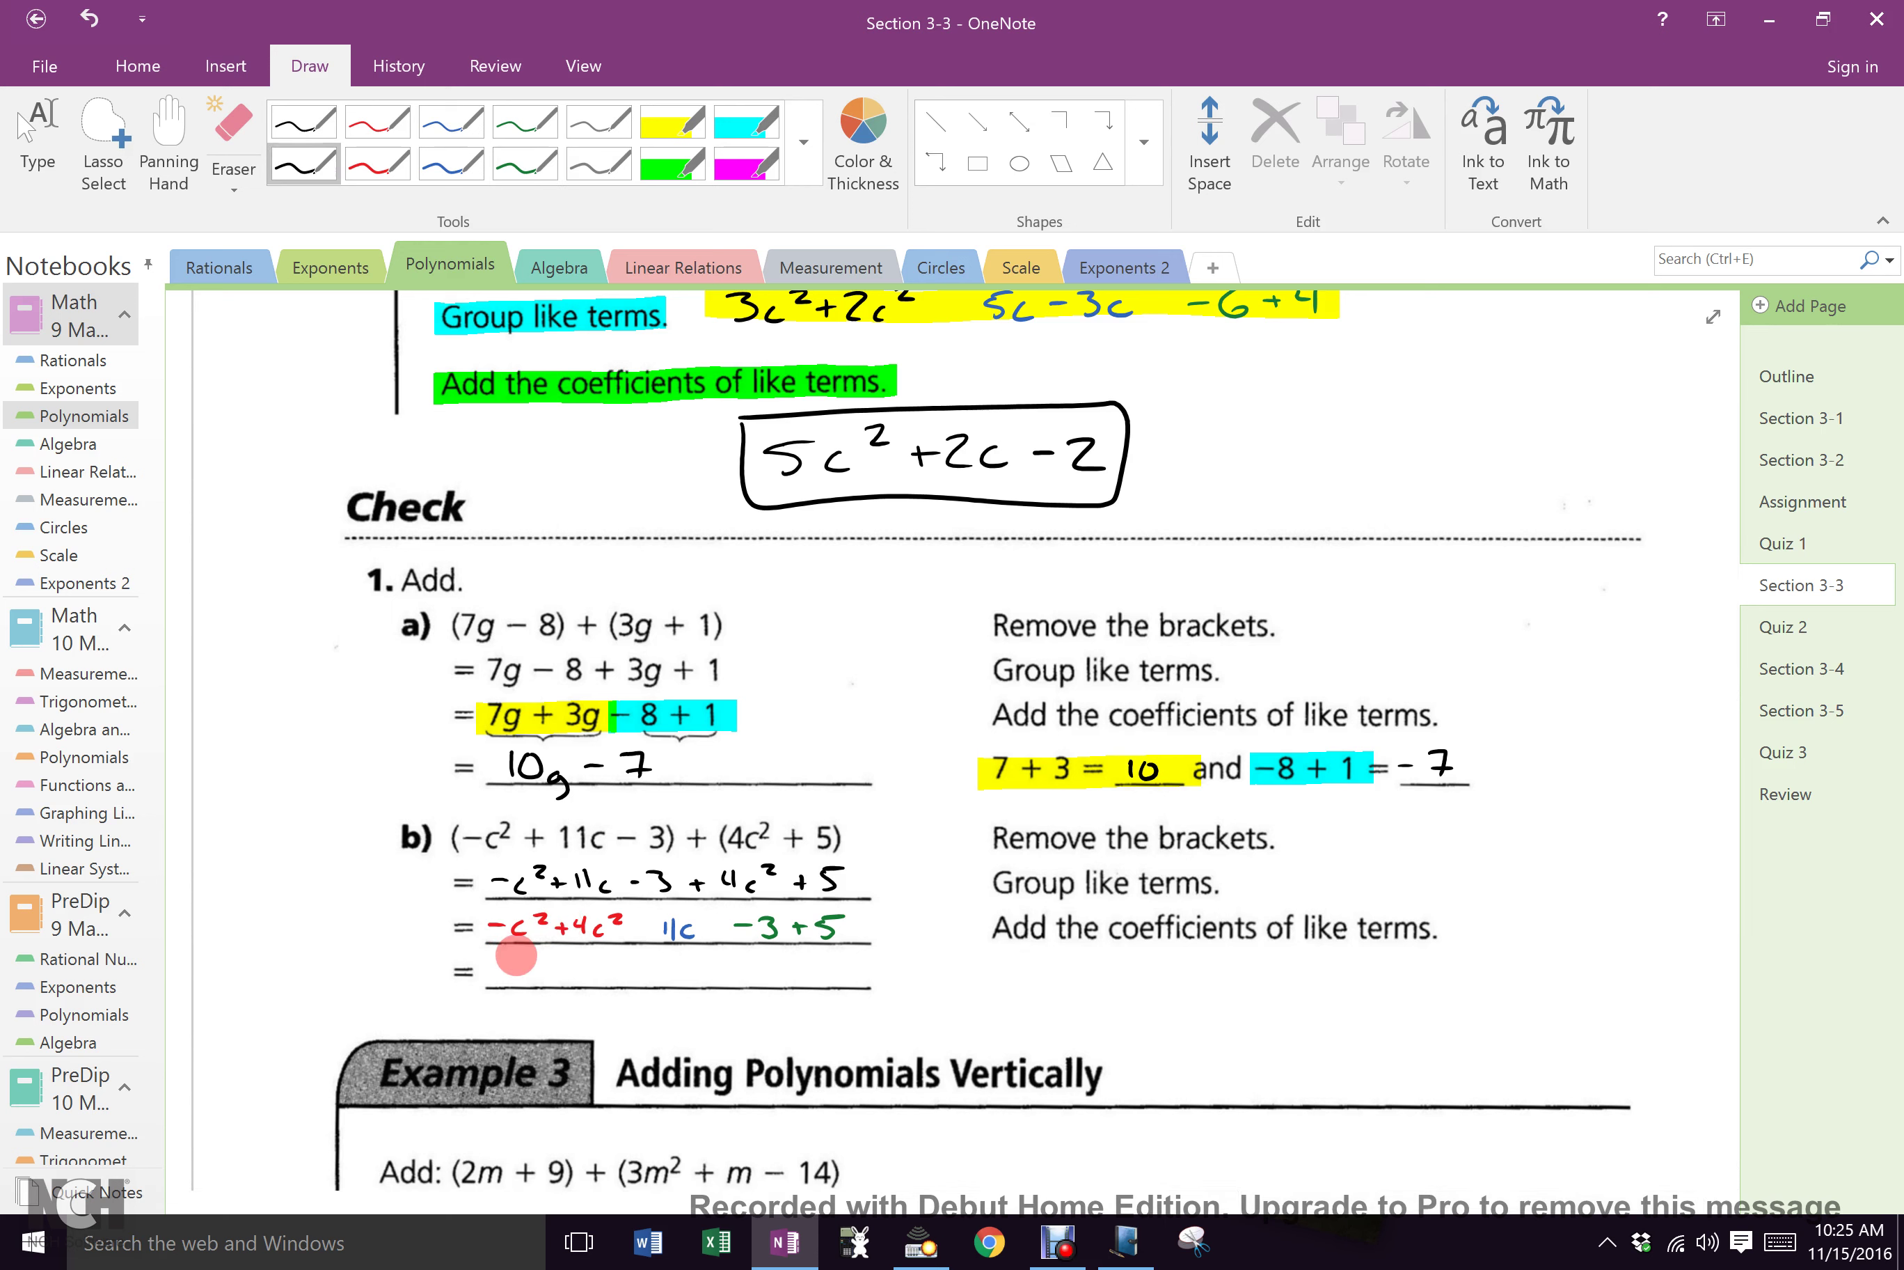
Step: Write 3c² + 11c + 2 on part b's last line and draw a box around it
mouse_move(518, 955)
mouse_down()
mouse_move(538, 953)
mouse_move(524, 983)
mouse_move(593, 967)
mouse_up()
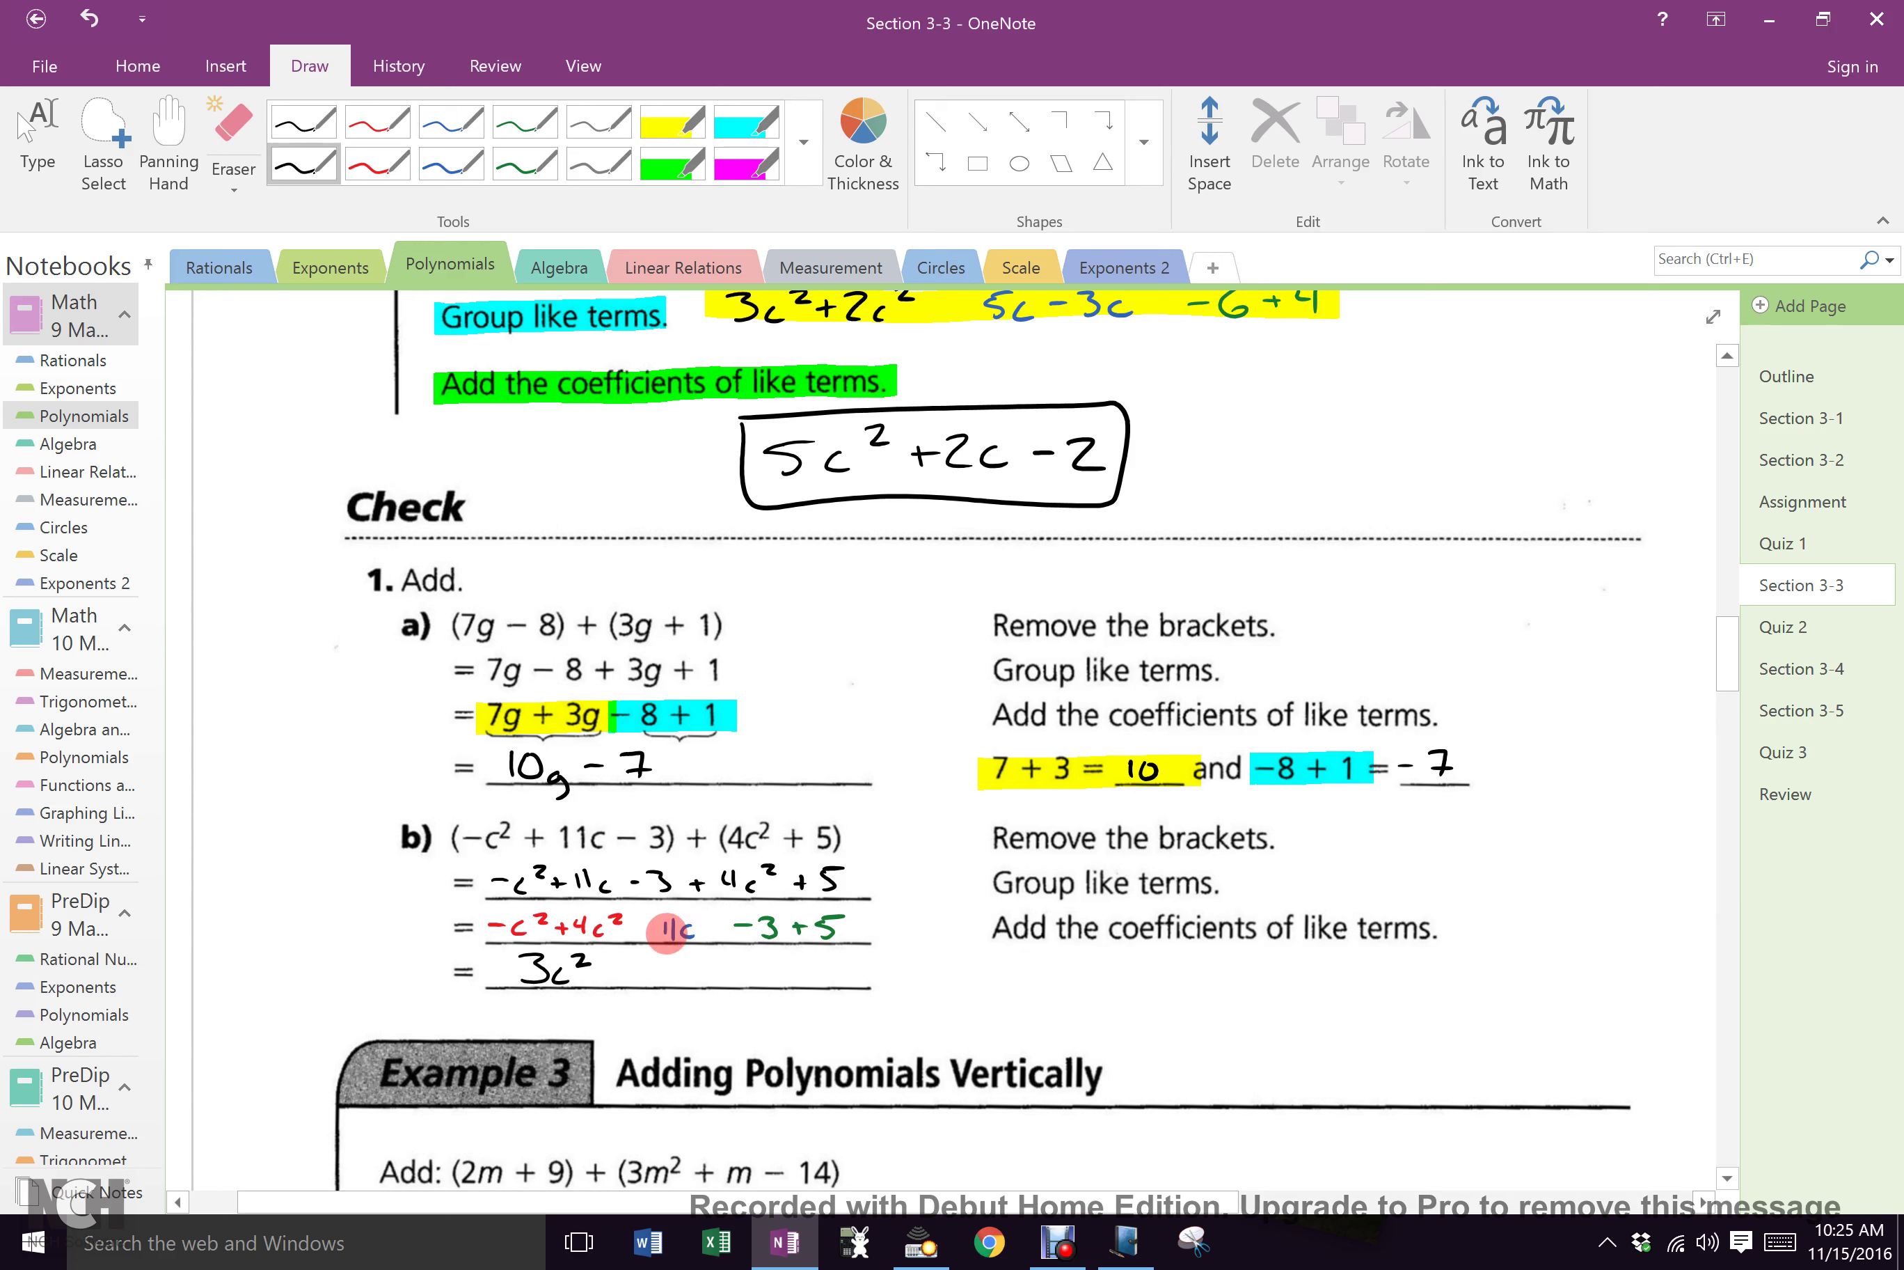
drag(601, 973, 621, 972)
mouse_move(611, 962)
mouse_down()
mouse_move(610, 982)
mouse_move(633, 979)
mouse_up()
drag(642, 954, 639, 980)
drag(667, 961, 668, 979)
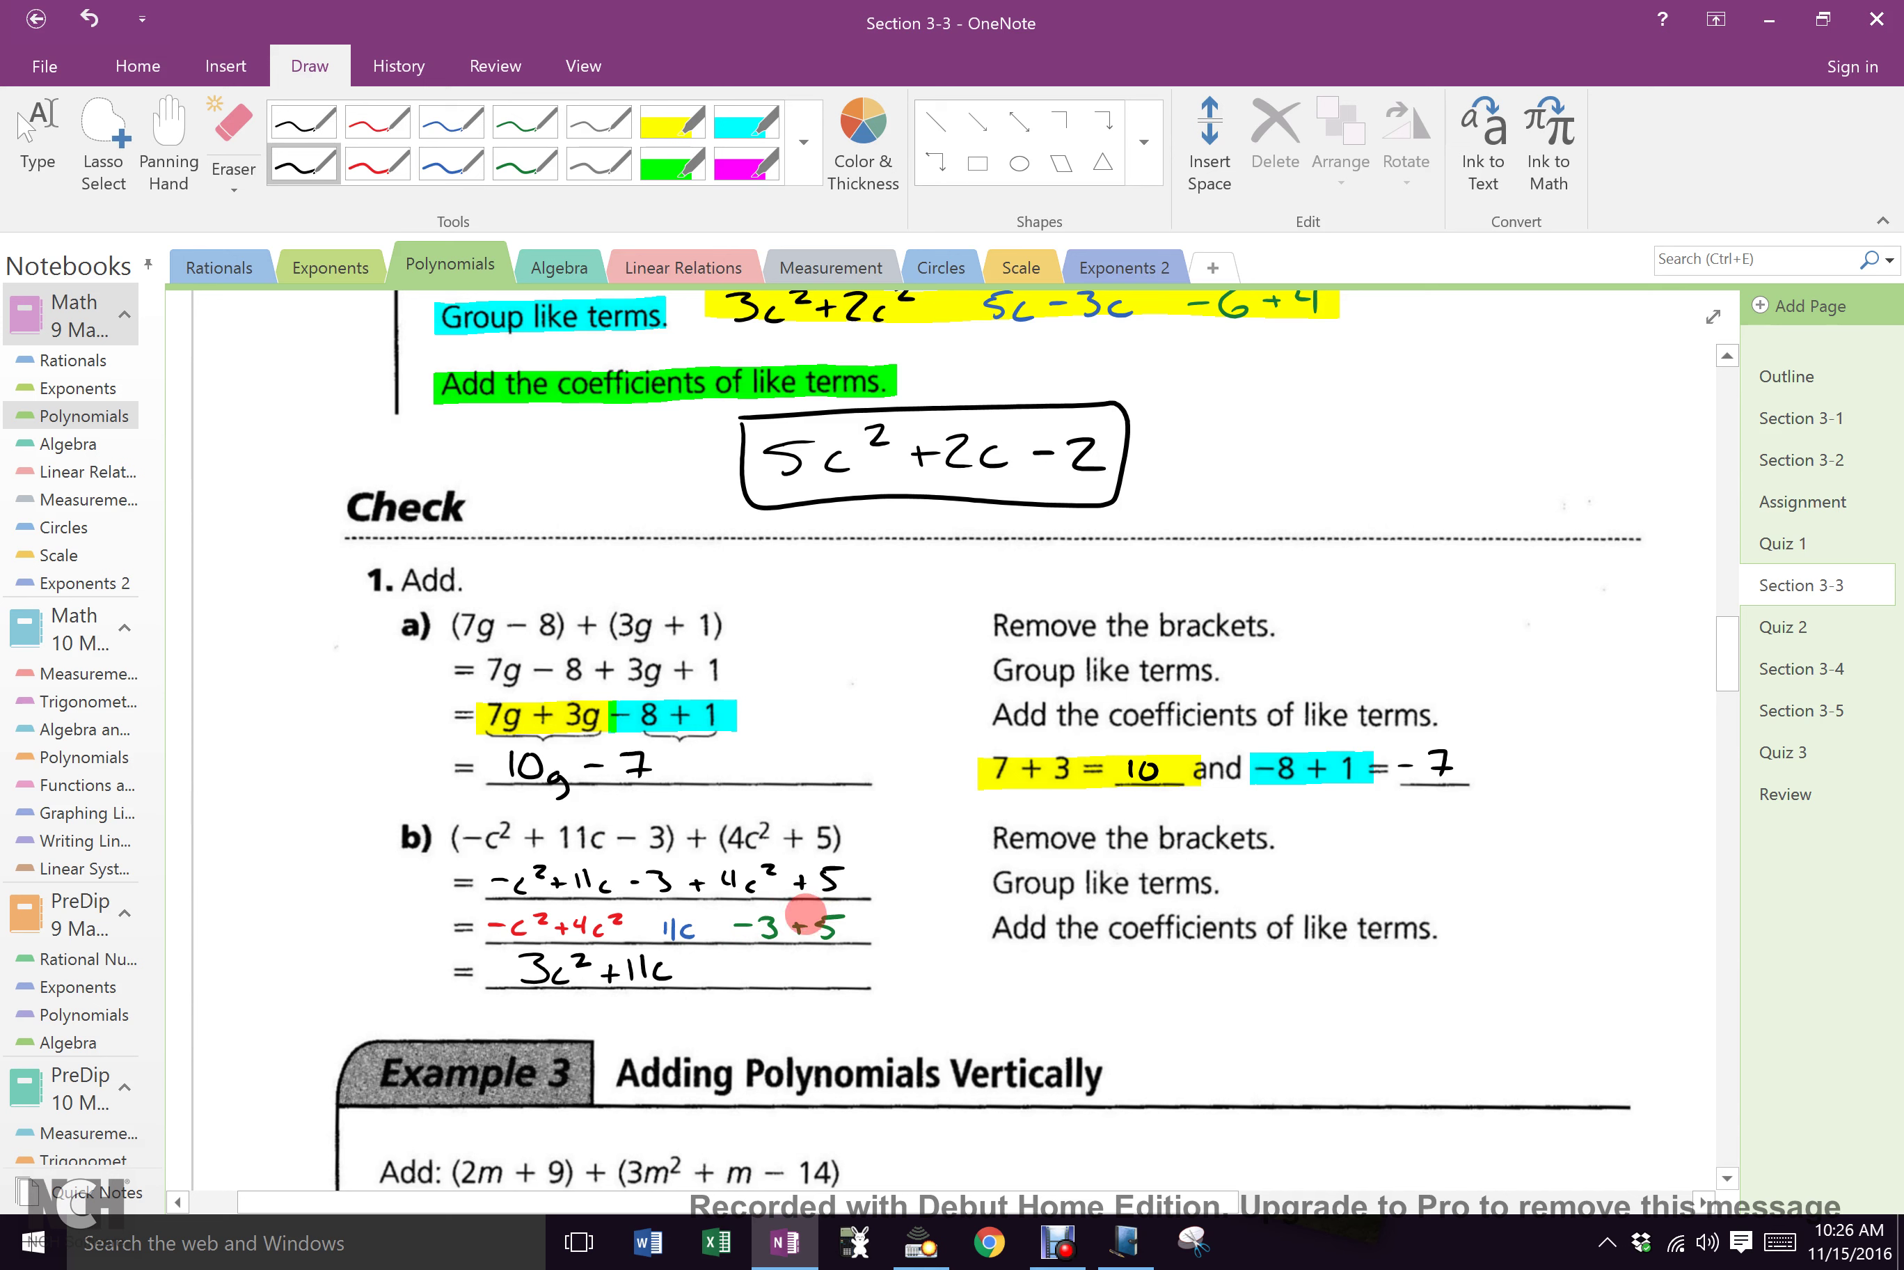
drag(703, 972, 722, 970)
mouse_move(712, 960)
mouse_down()
mouse_move(712, 981)
mouse_move(758, 980)
mouse_up()
mouse_move(521, 952)
mouse_down()
mouse_move(524, 986)
mouse_move(771, 986)
mouse_move(753, 944)
mouse_move(521, 949)
mouse_up()
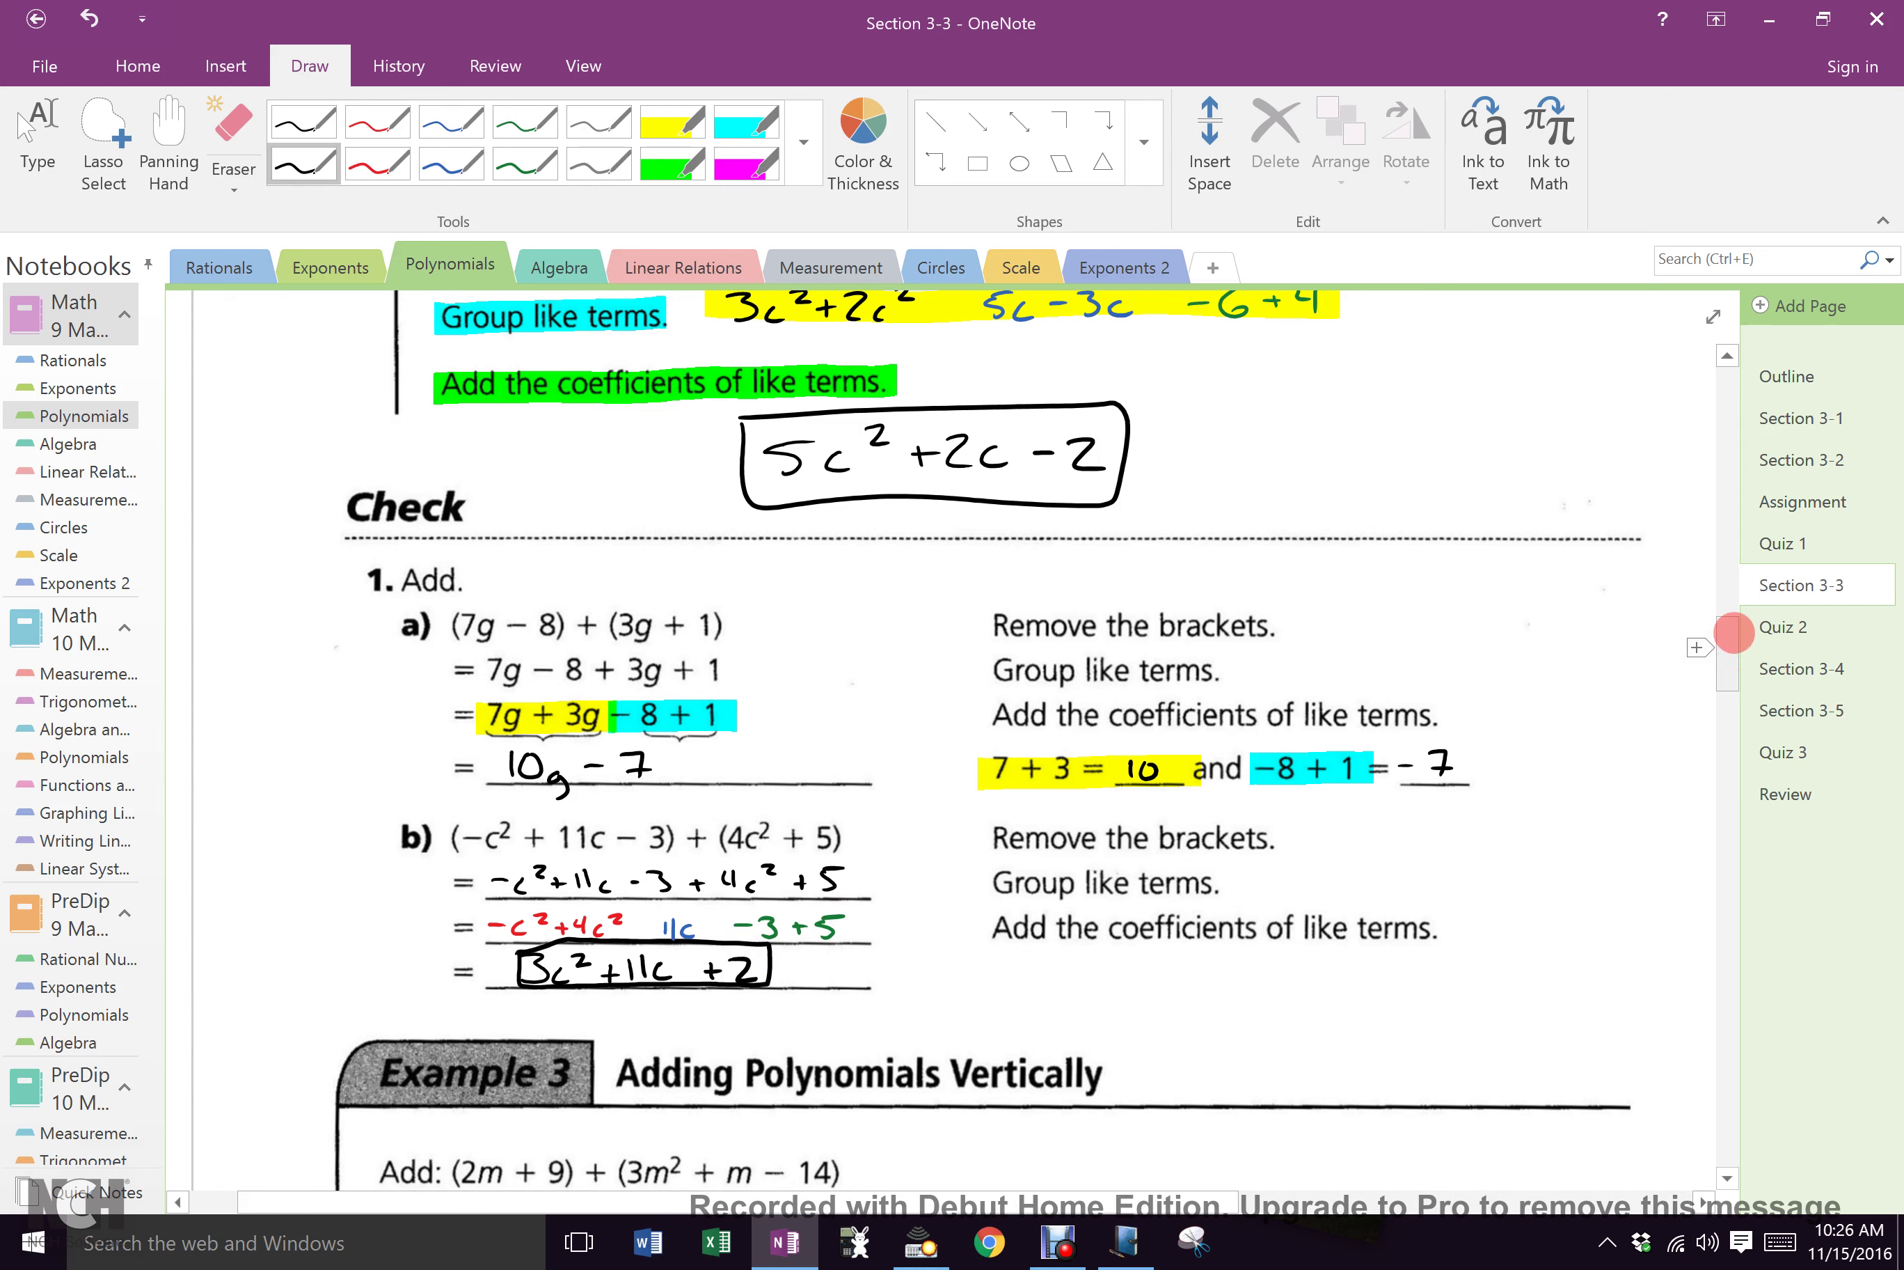
Step: Write 812 and 543 in the right margin, then lasso-move 543 beneath 812
scroll(1728, 647, down, 3)
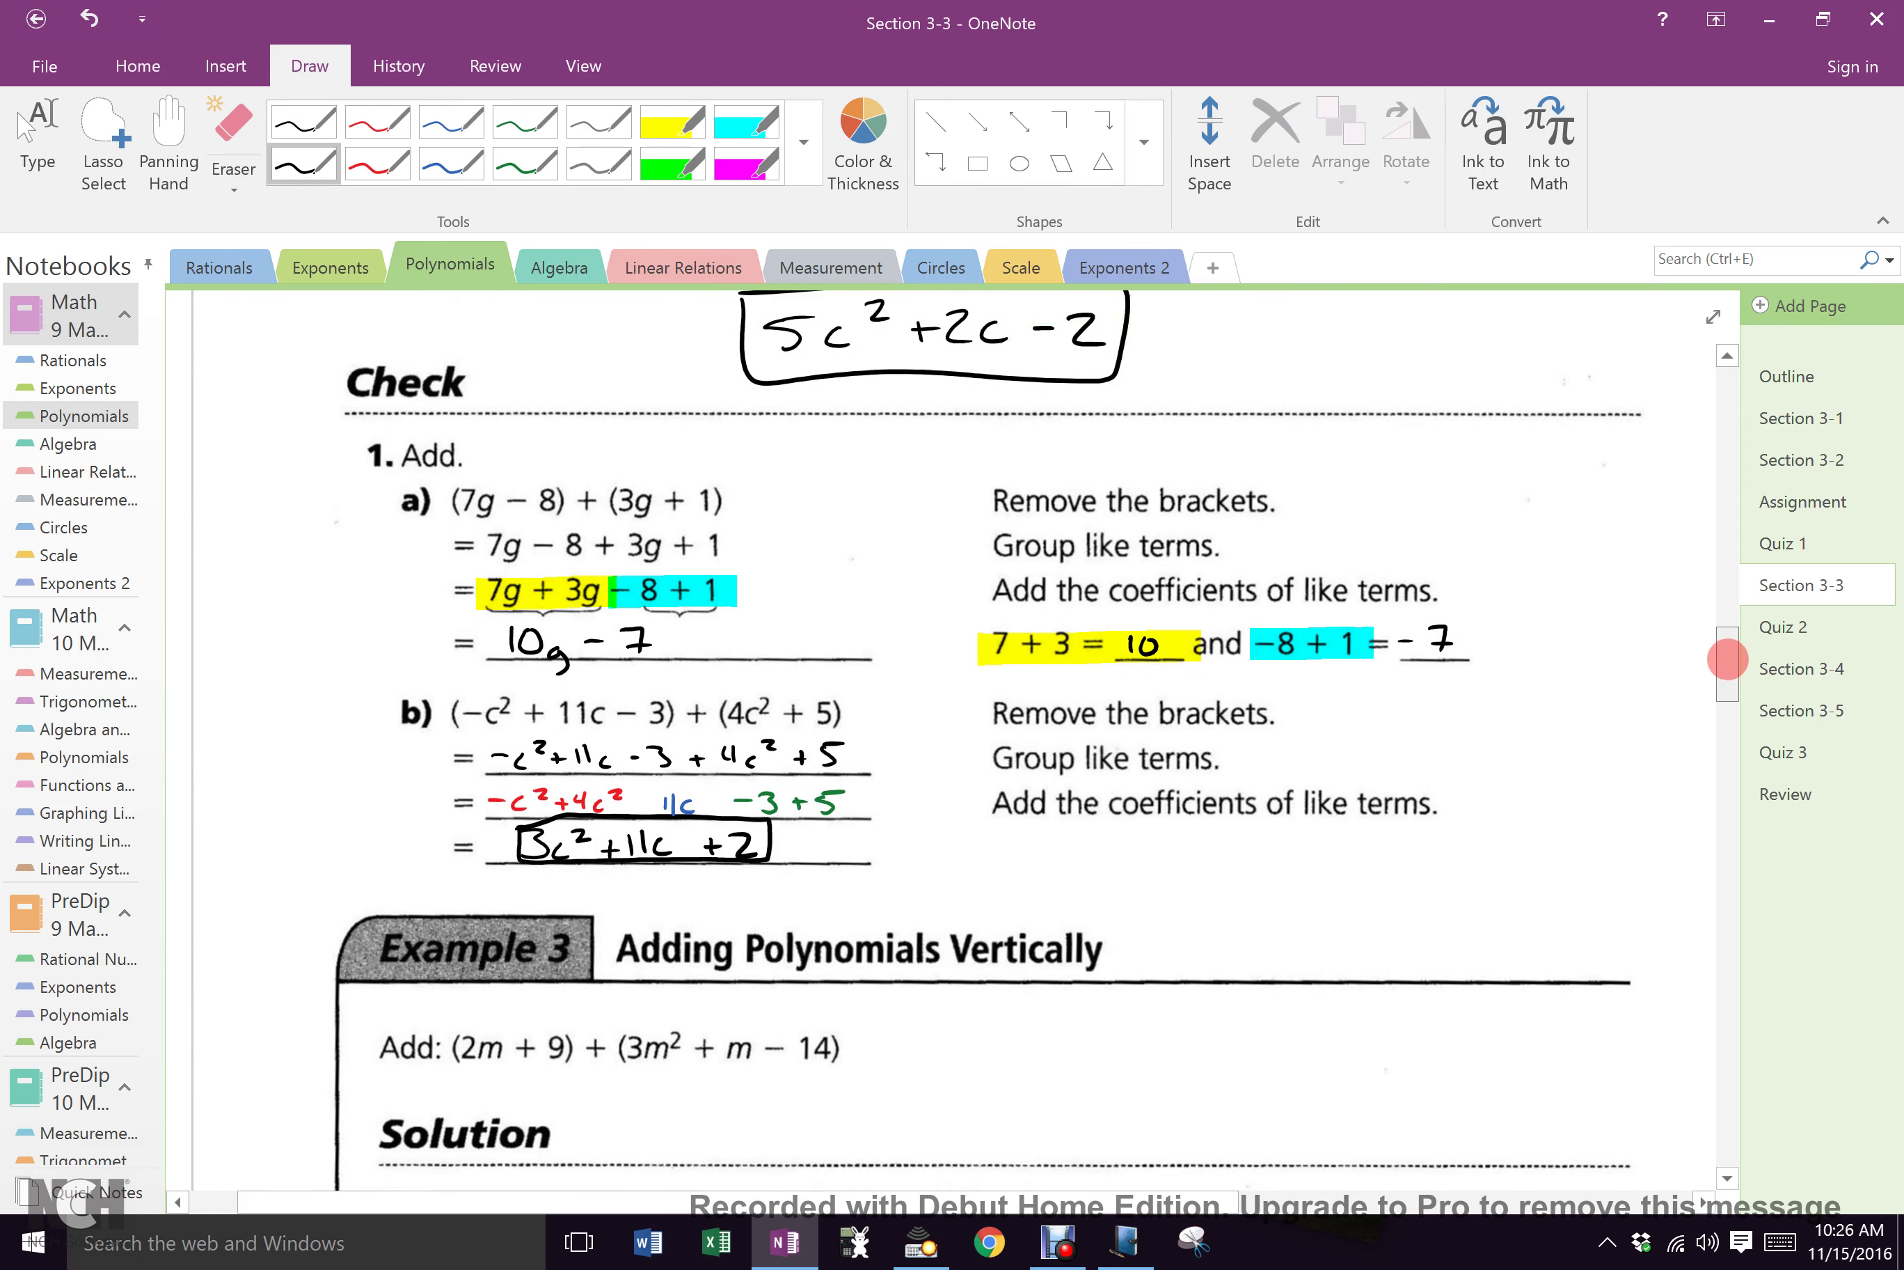
scroll(1727, 659, up, 1)
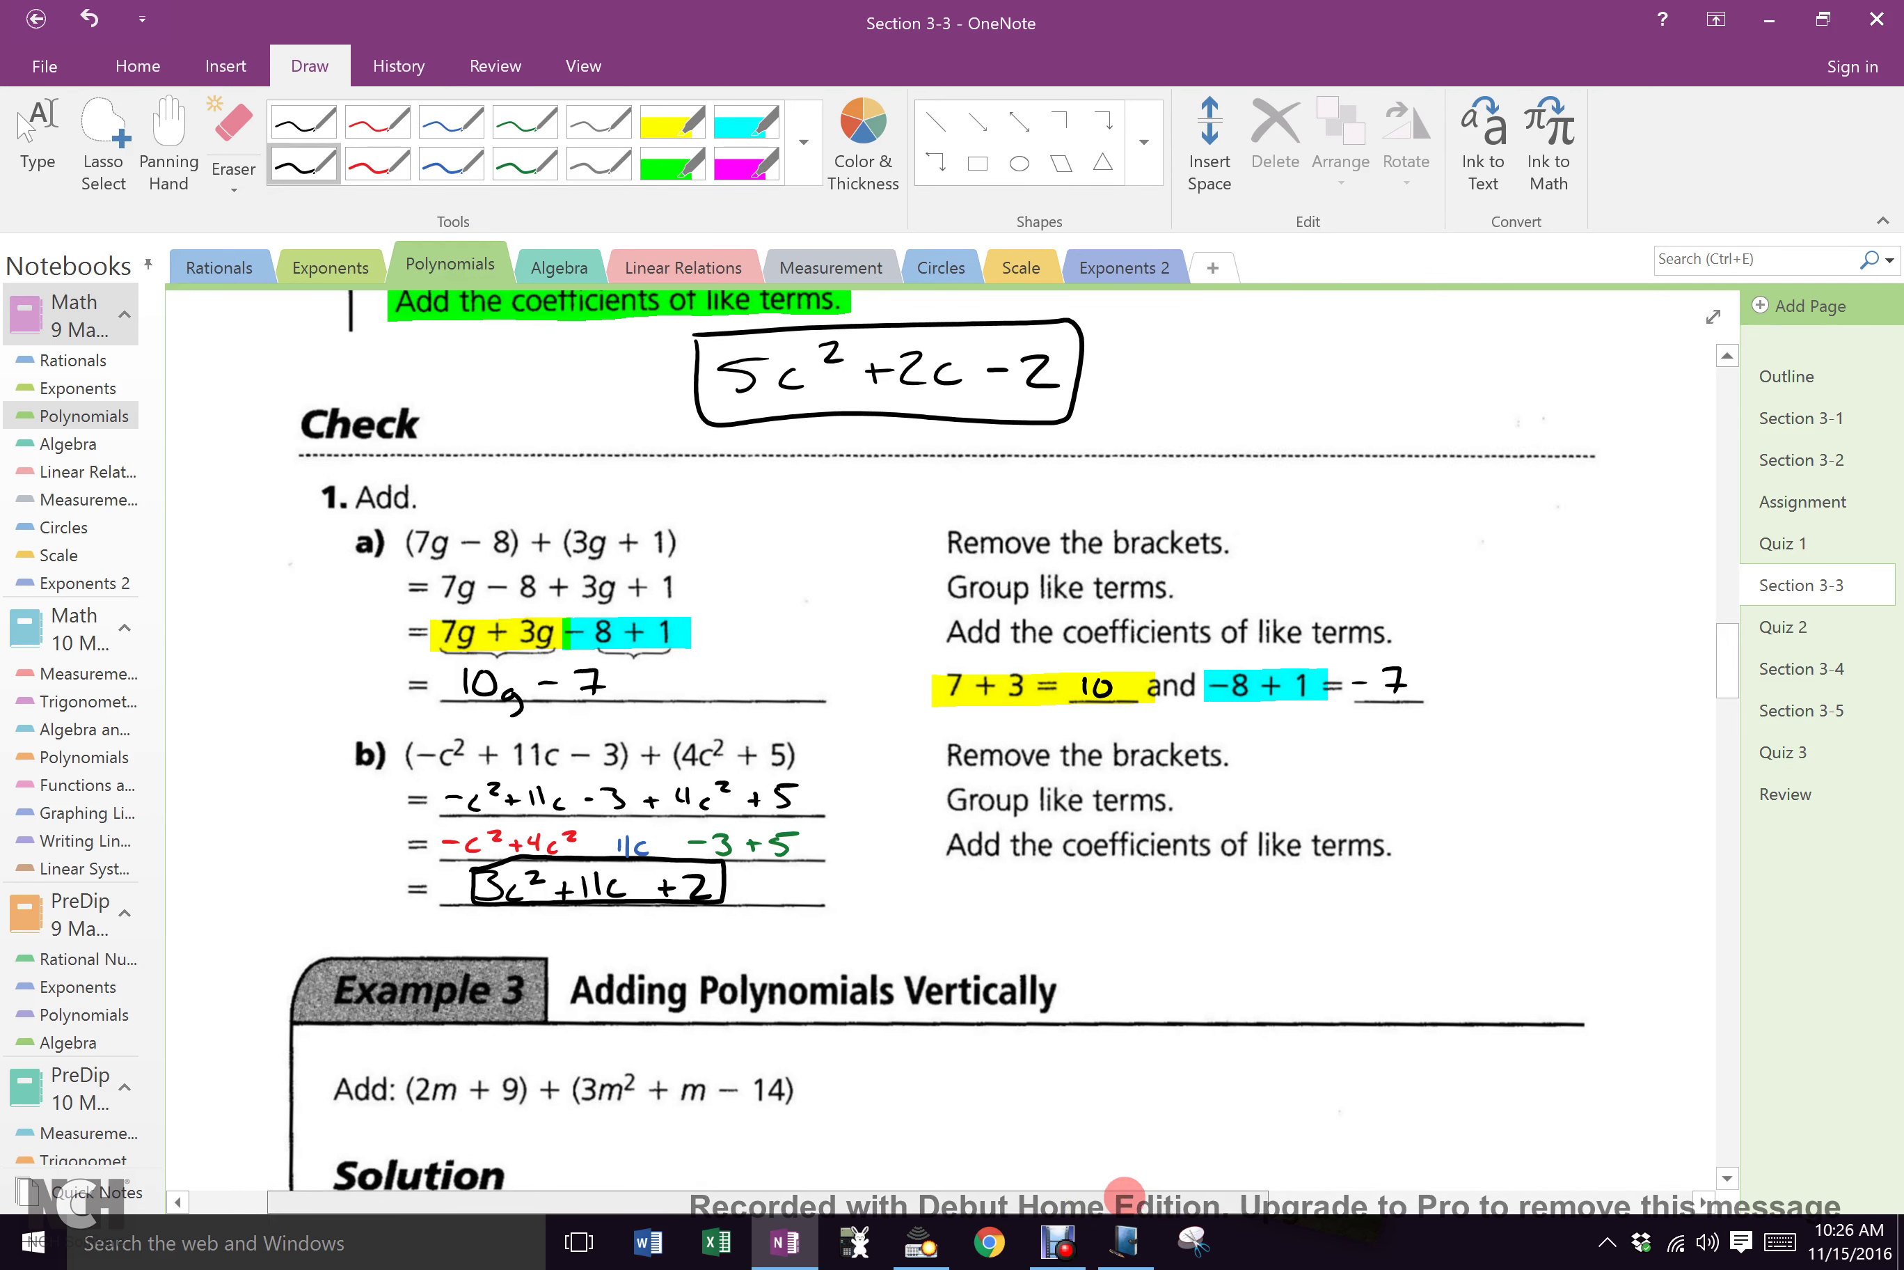
drag(1124, 1197, 1317, 1197)
mouse_move(1335, 657)
mouse_down()
mouse_move(1360, 692)
mouse_move(1489, 678)
mouse_up()
drag(1498, 651, 1571, 678)
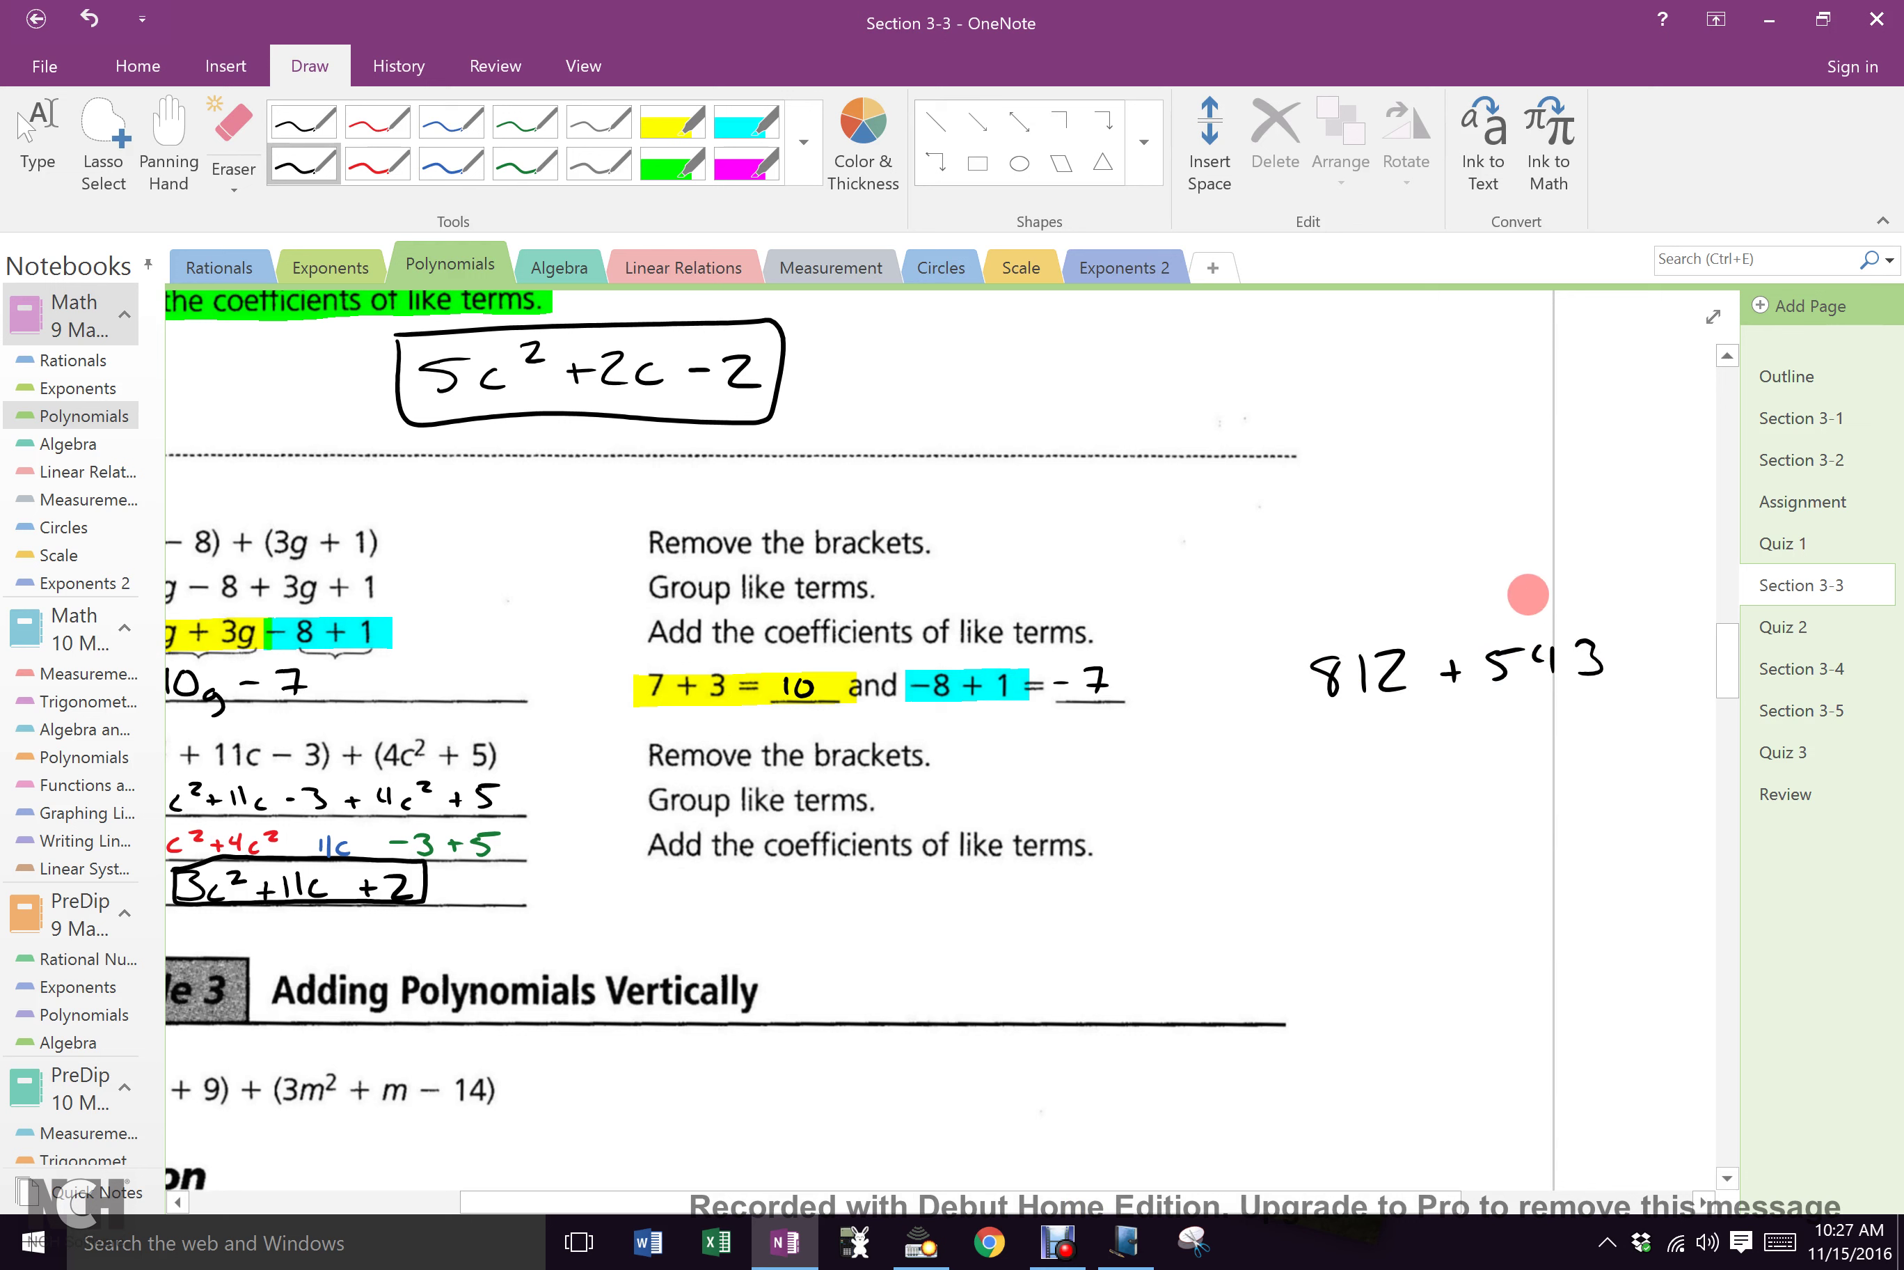
mouse_move(1529, 594)
mouse_down()
mouse_move(1506, 709)
mouse_move(1565, 646)
mouse_move(1373, 739)
mouse_move(1383, 726)
mouse_up()
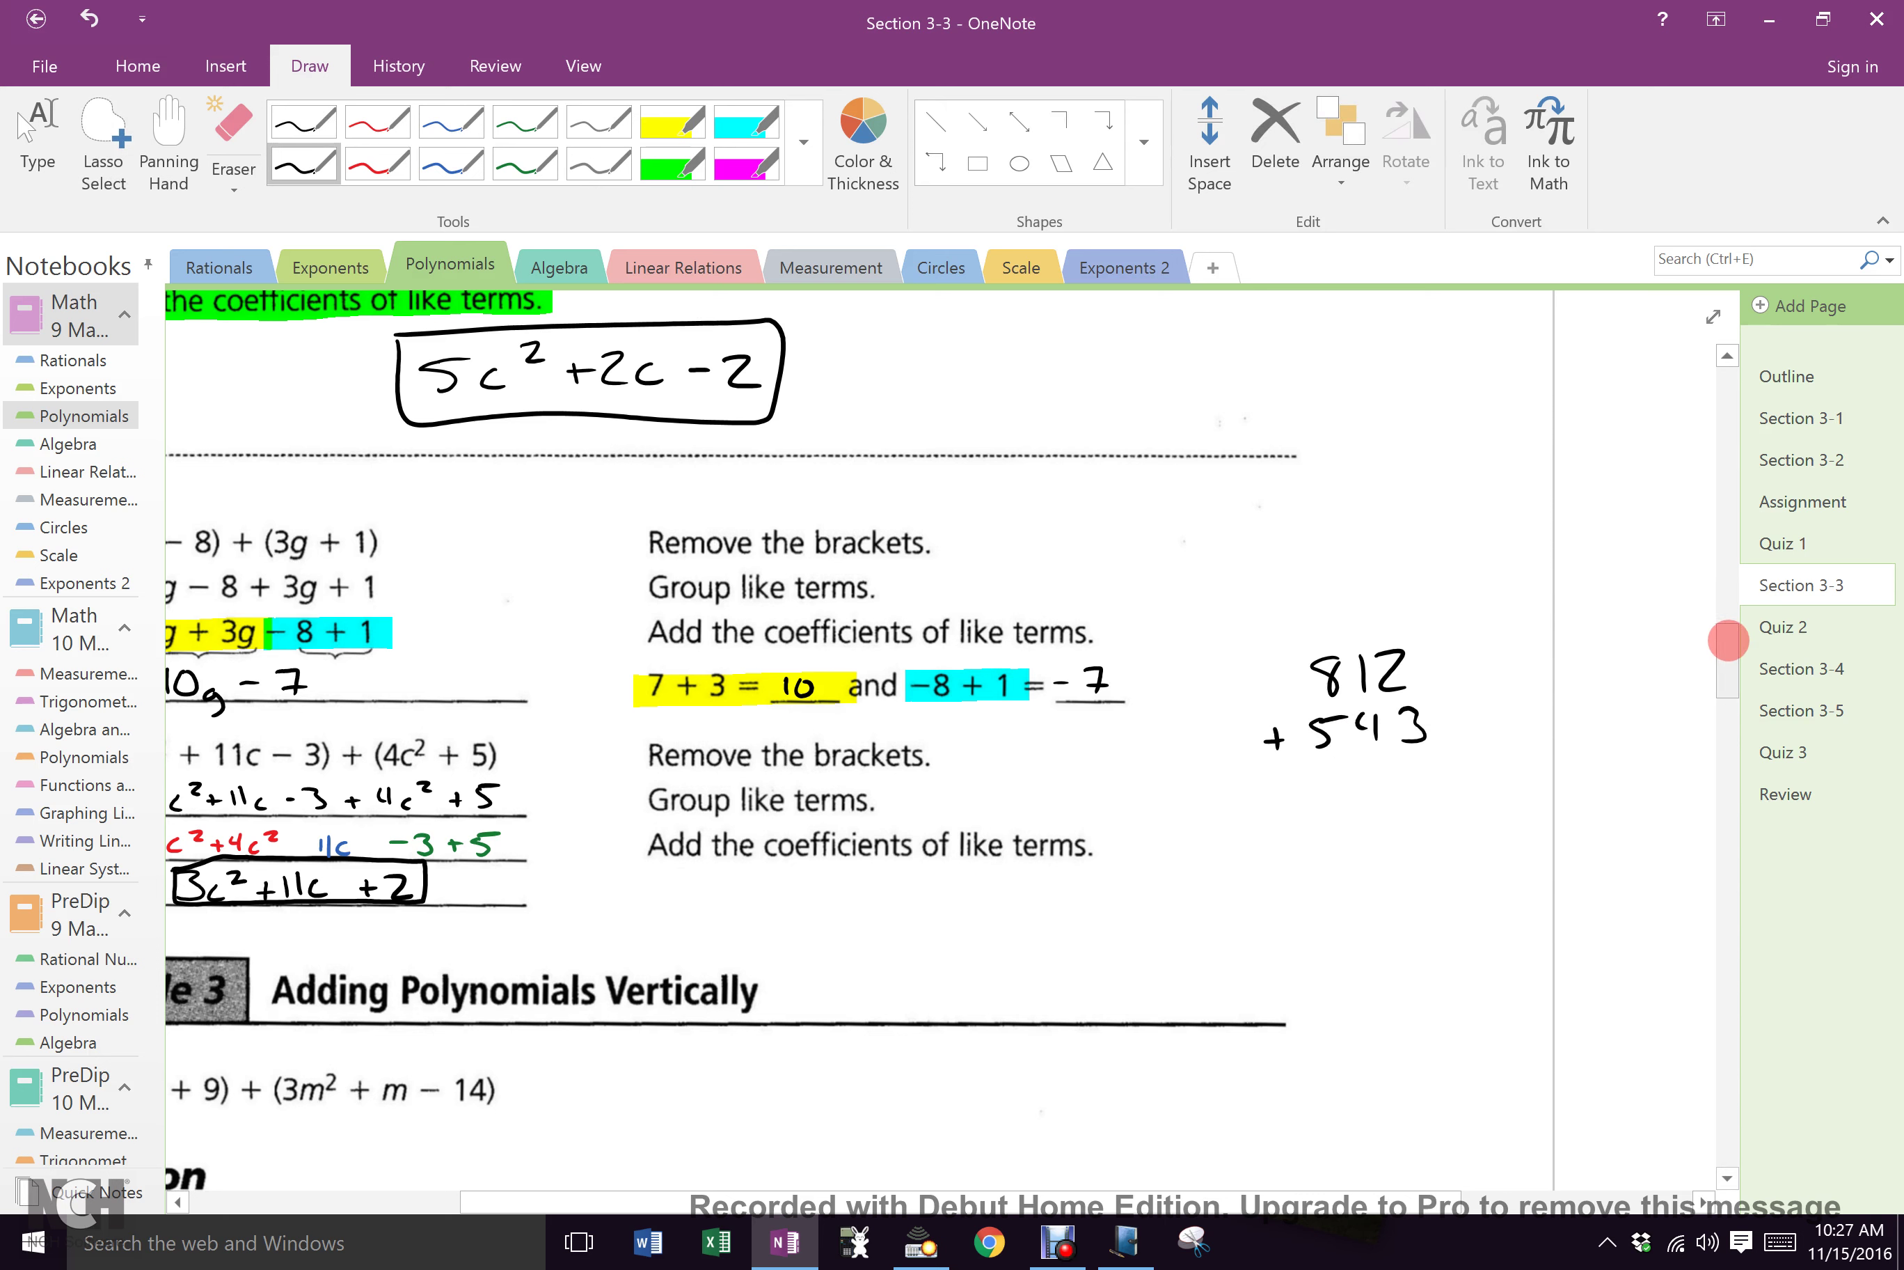
drag(1722, 637, 1727, 662)
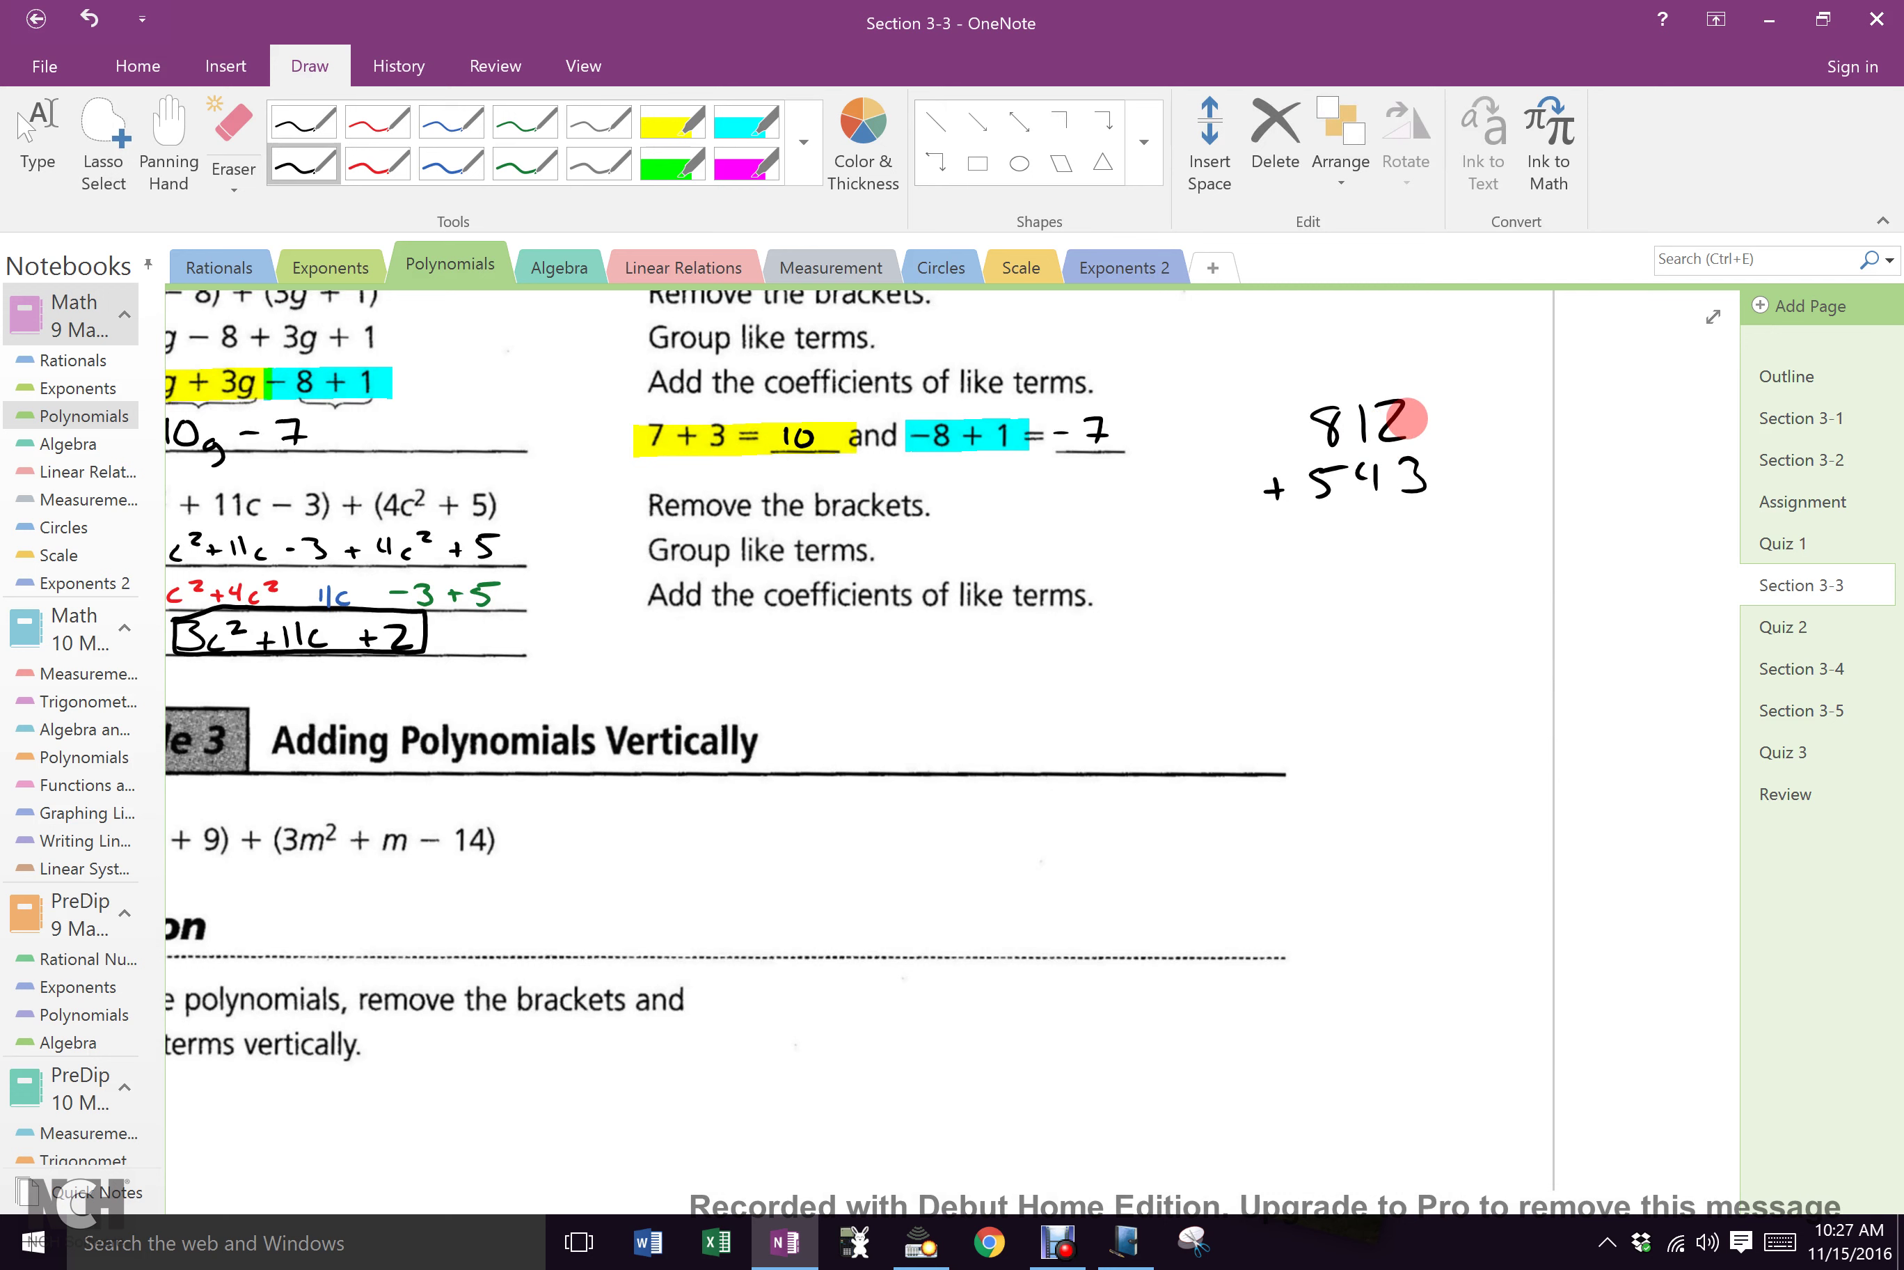
Step: Scroll to Example 3 and underline 'align like terms vertically' in black
drag(850, 1203, 638, 1203)
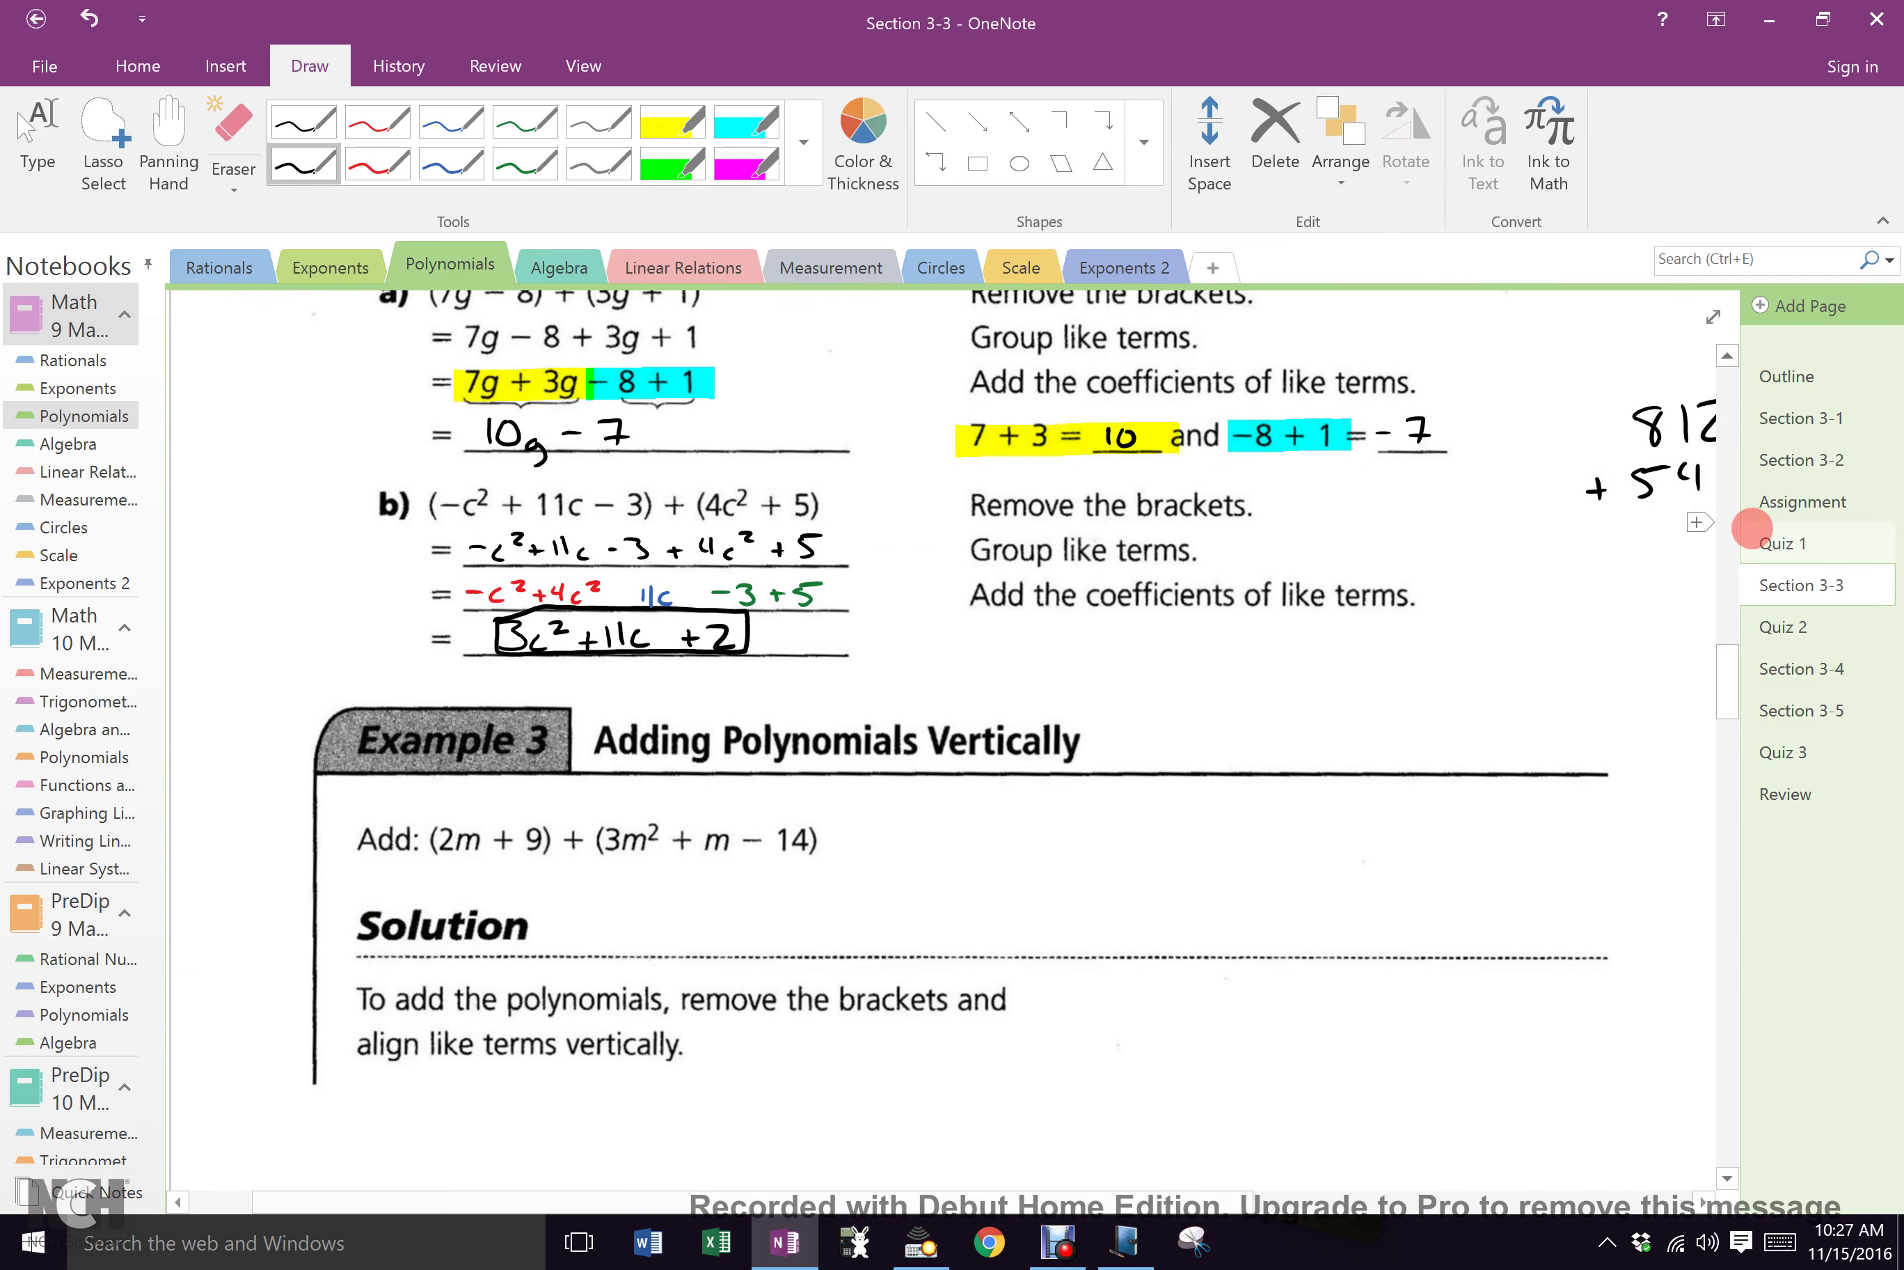
drag(1729, 643, 1734, 680)
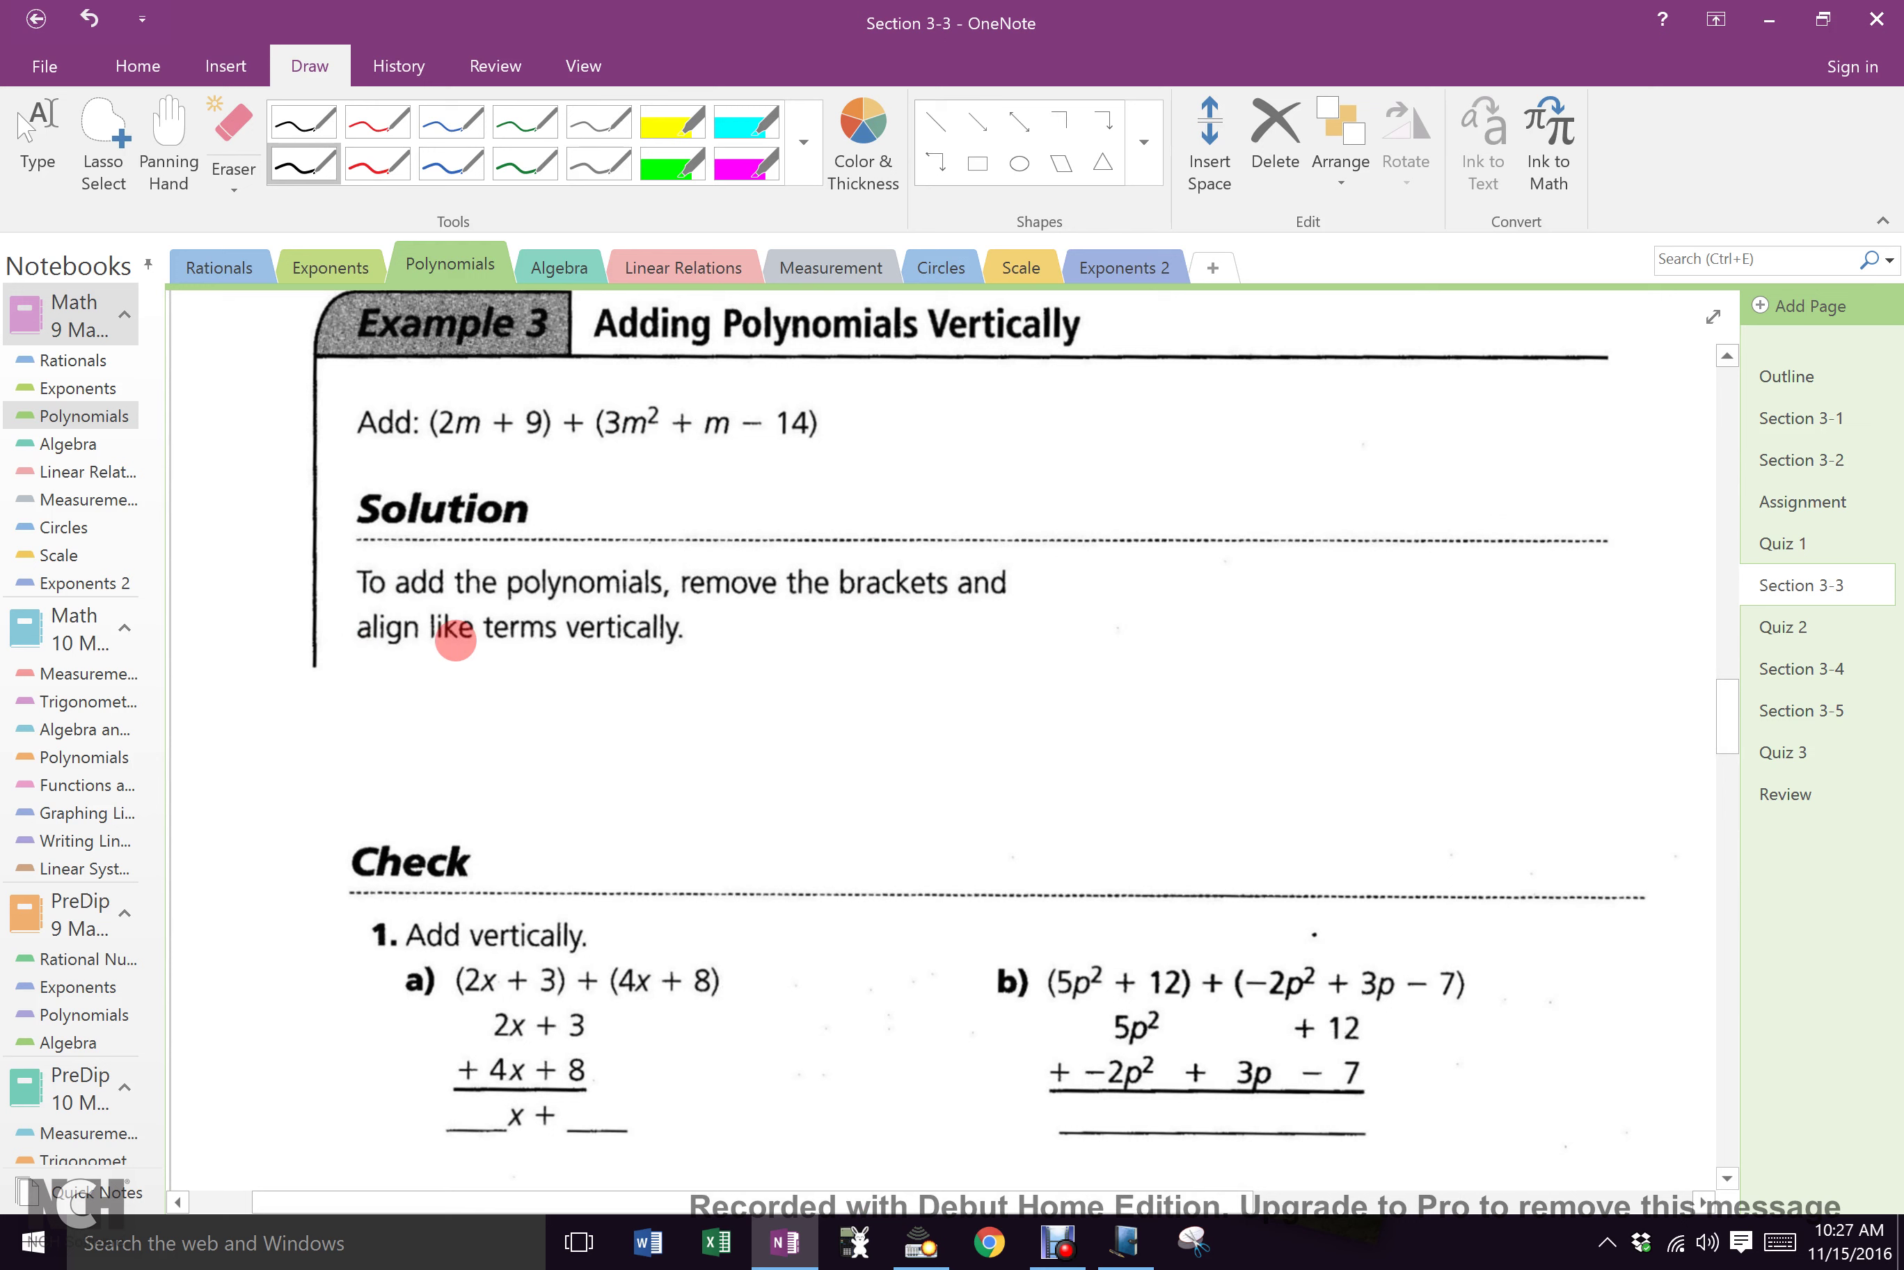
drag(373, 655, 676, 655)
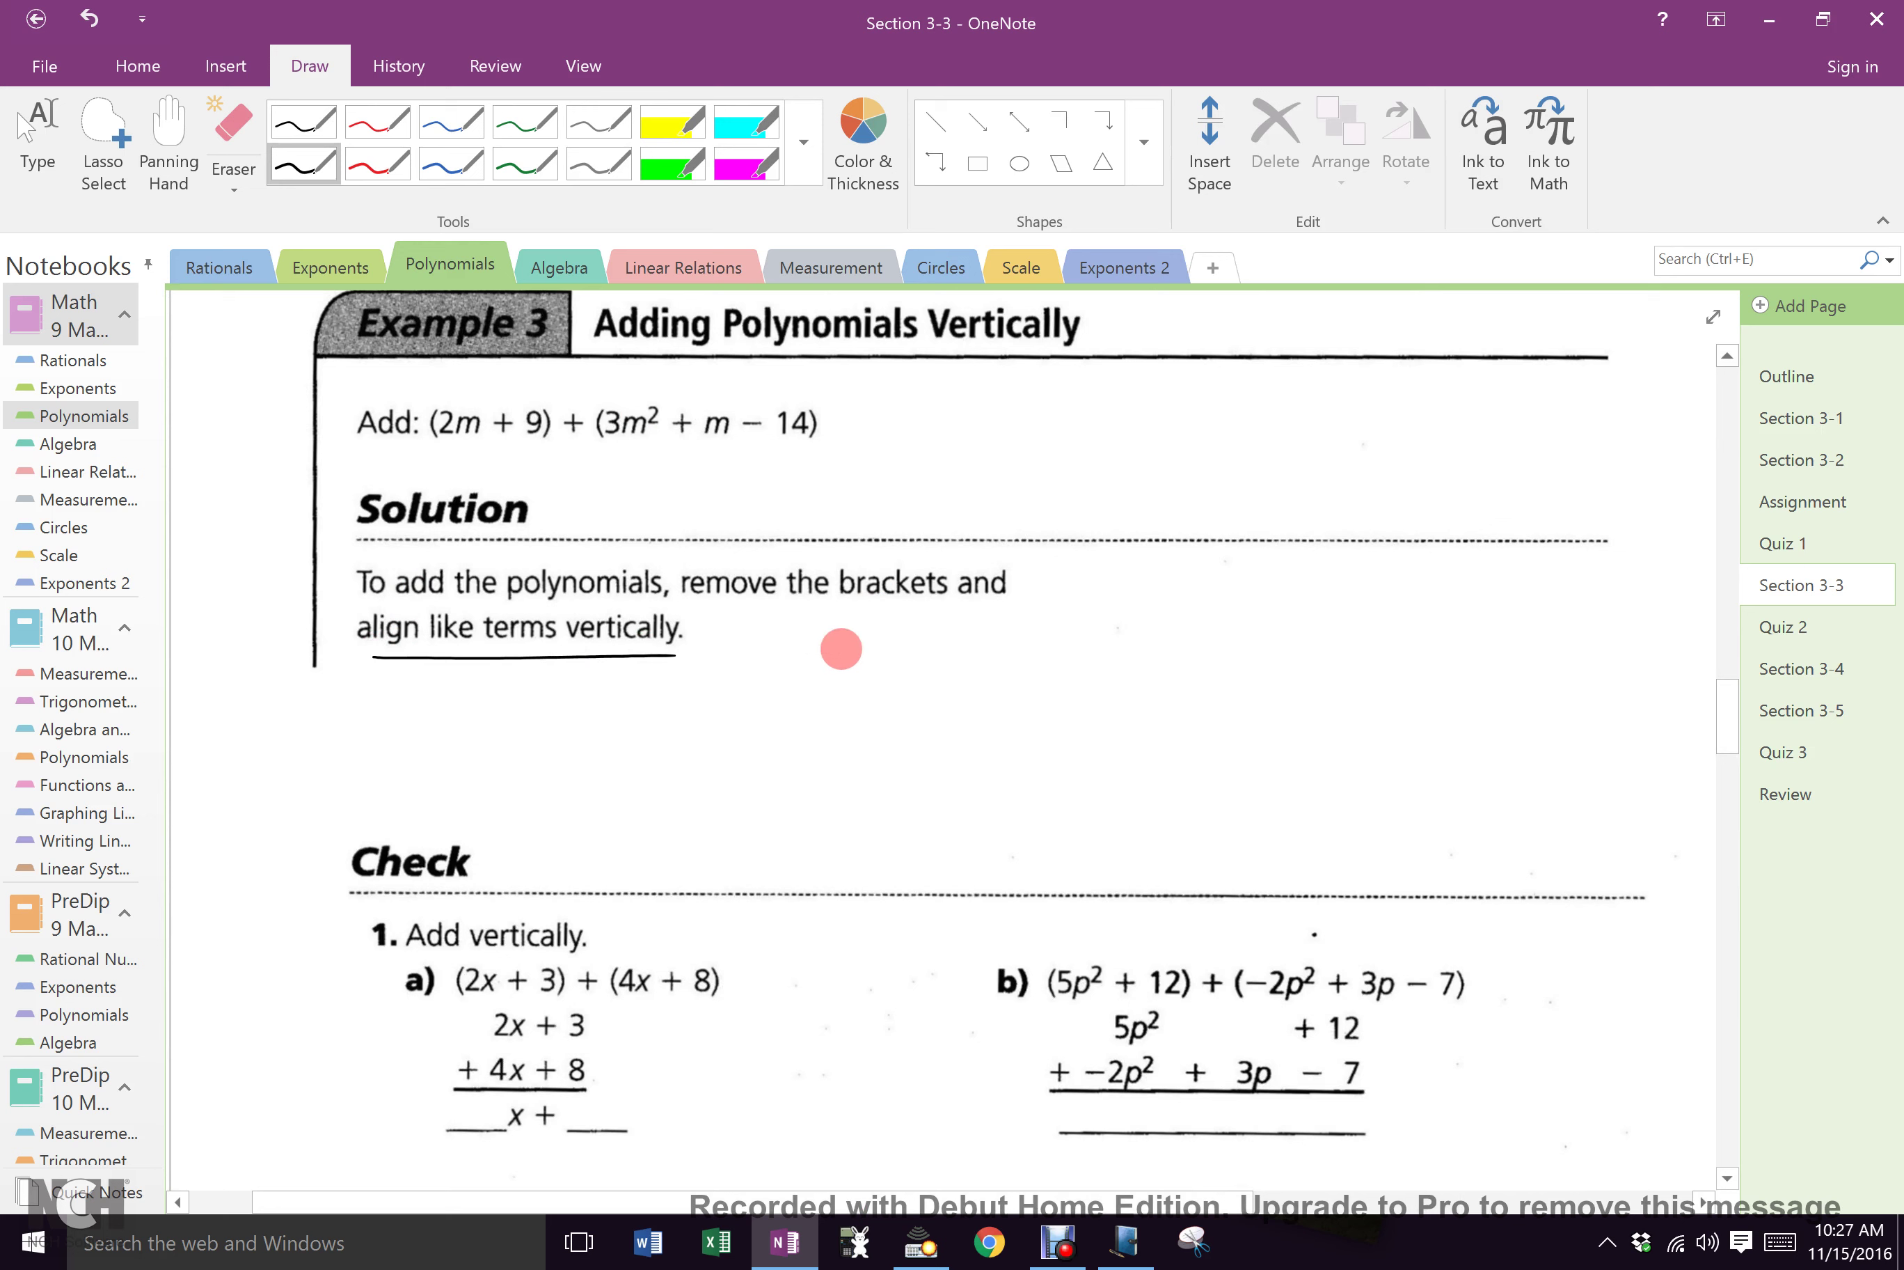
Step: Stack 2m + 9 above + 3m² m − 14 with like terms aligned, and underline them
mouse_move(819, 654)
mouse_down()
mouse_move(804, 659)
mouse_move(832, 688)
mouse_move(916, 679)
mouse_up()
drag(908, 671, 907, 689)
drag(933, 666, 953, 682)
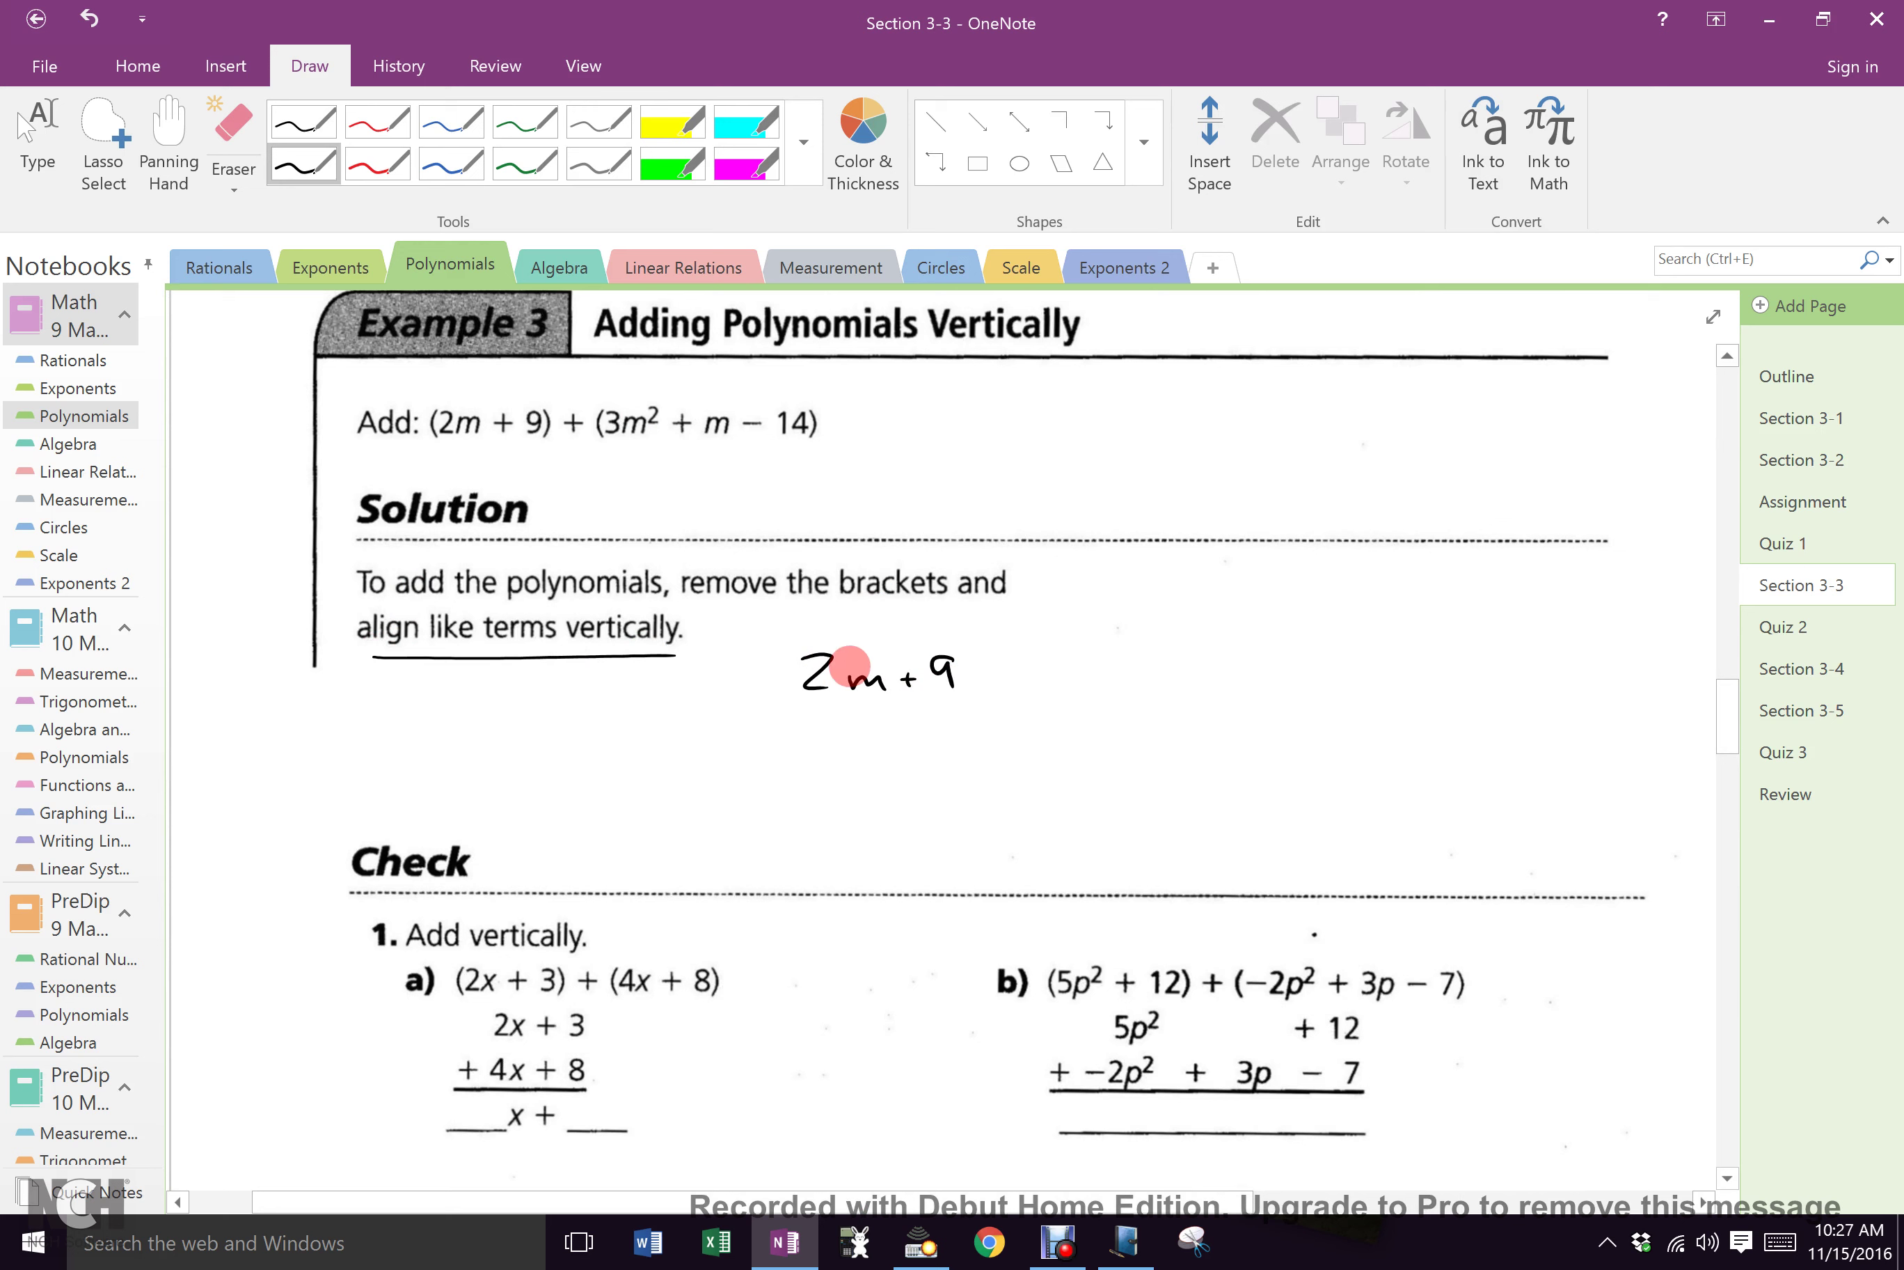
mouse_move(677, 725)
mouse_down()
mouse_move(681, 757)
mouse_move(750, 759)
mouse_up()
drag(752, 718, 771, 729)
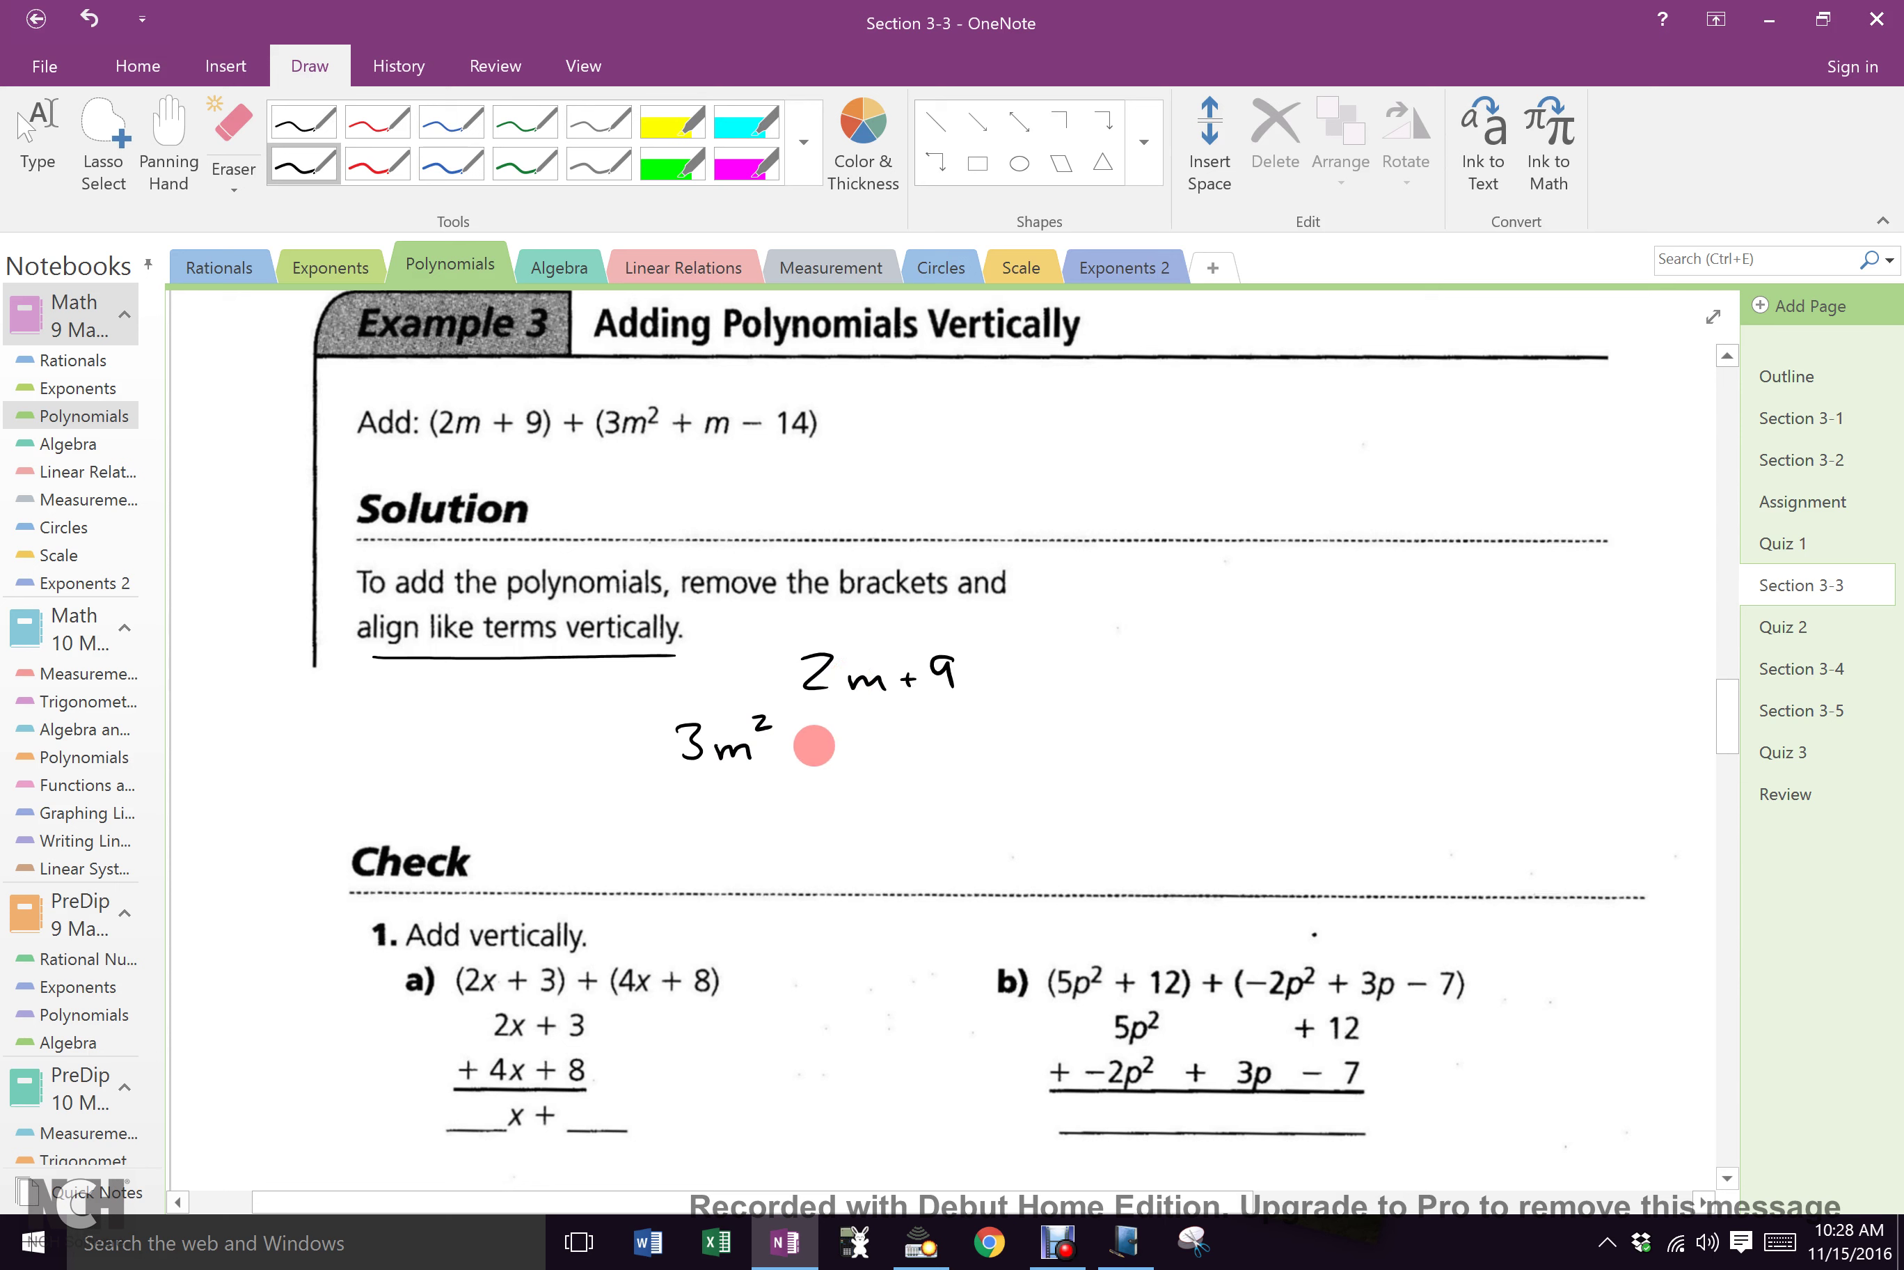
drag(826, 747, 856, 750)
drag(899, 739, 919, 738)
drag(935, 722, 963, 744)
drag(618, 748, 634, 748)
drag(670, 775, 1030, 769)
Step: Jot side working: 19 over an underlined 212, with 2 beneath
mouse_move(1363, 592)
mouse_down()
mouse_move(1364, 617)
mouse_move(1385, 615)
mouse_move(1328, 635)
mouse_move(1330, 661)
mouse_up()
mouse_move(1357, 641)
mouse_down()
mouse_move(1356, 659)
mouse_move(1413, 674)
mouse_up()
drag(1308, 702, 1330, 719)
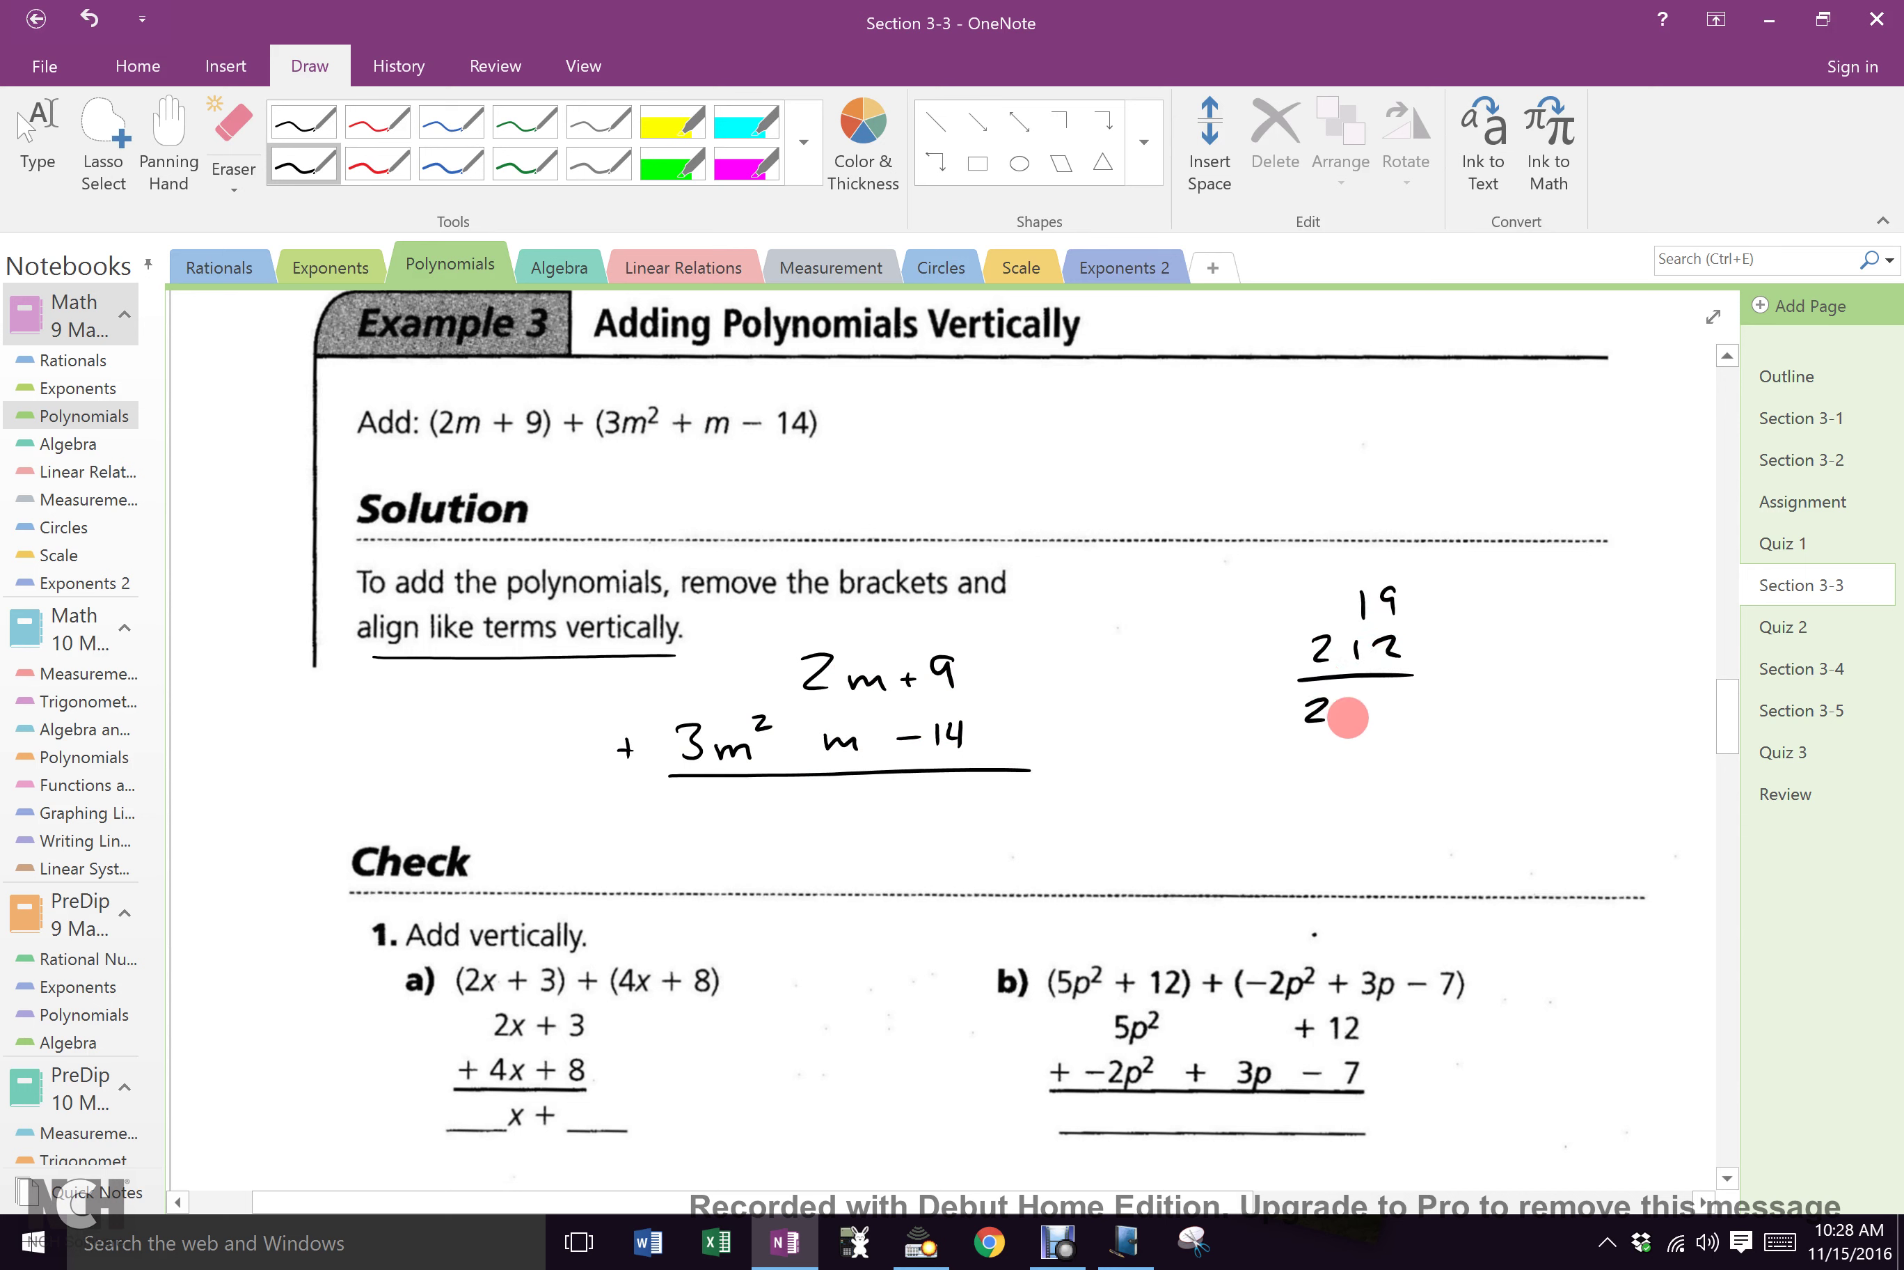
Step: Write 3m² as the first term of the sum below the line
drag(678, 808, 678, 838)
drag(711, 829, 738, 837)
drag(741, 806, 756, 810)
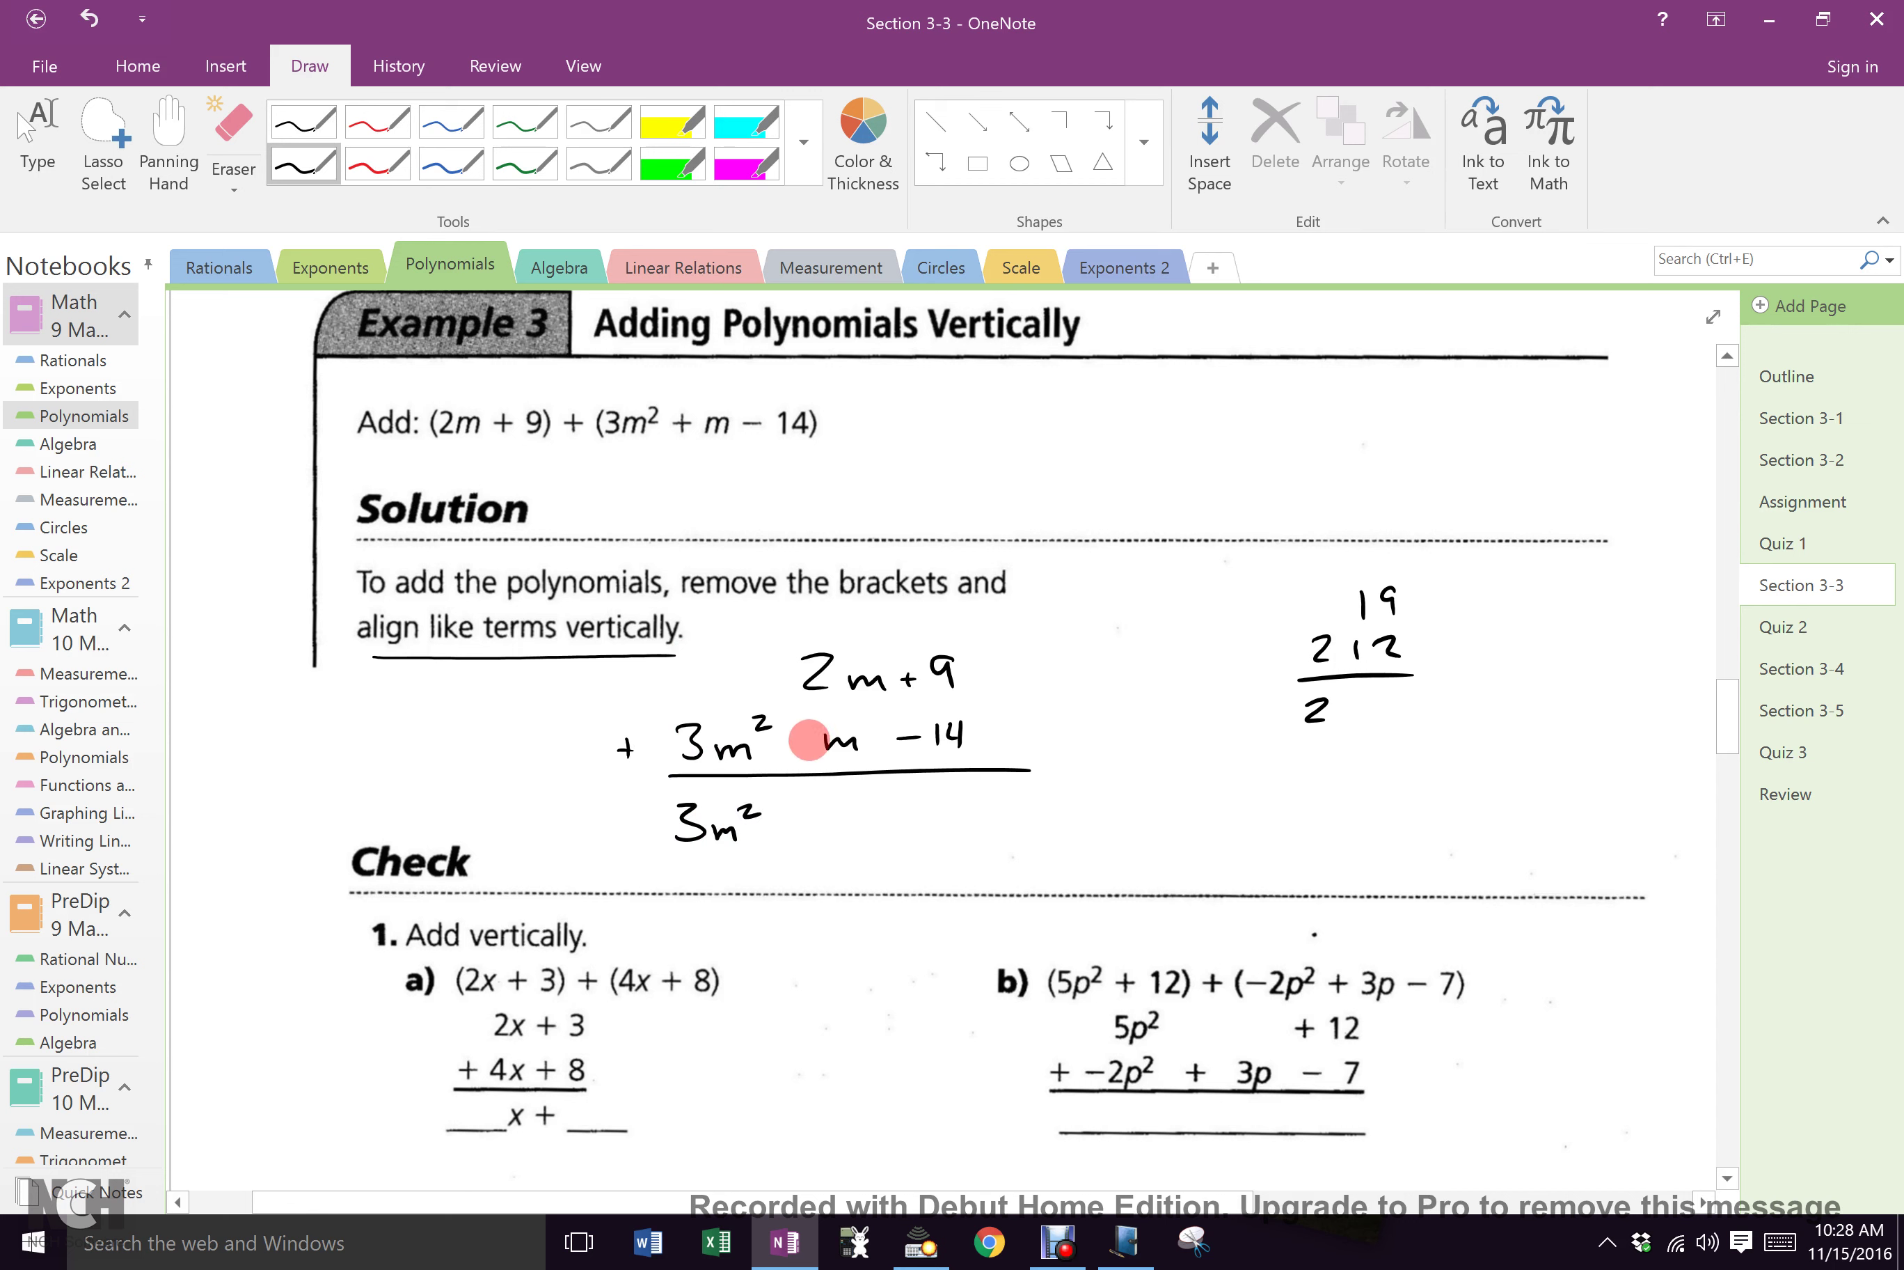
Step: In red ink, mark 1 before the m term and write +3m after 3m²
click(394, 168)
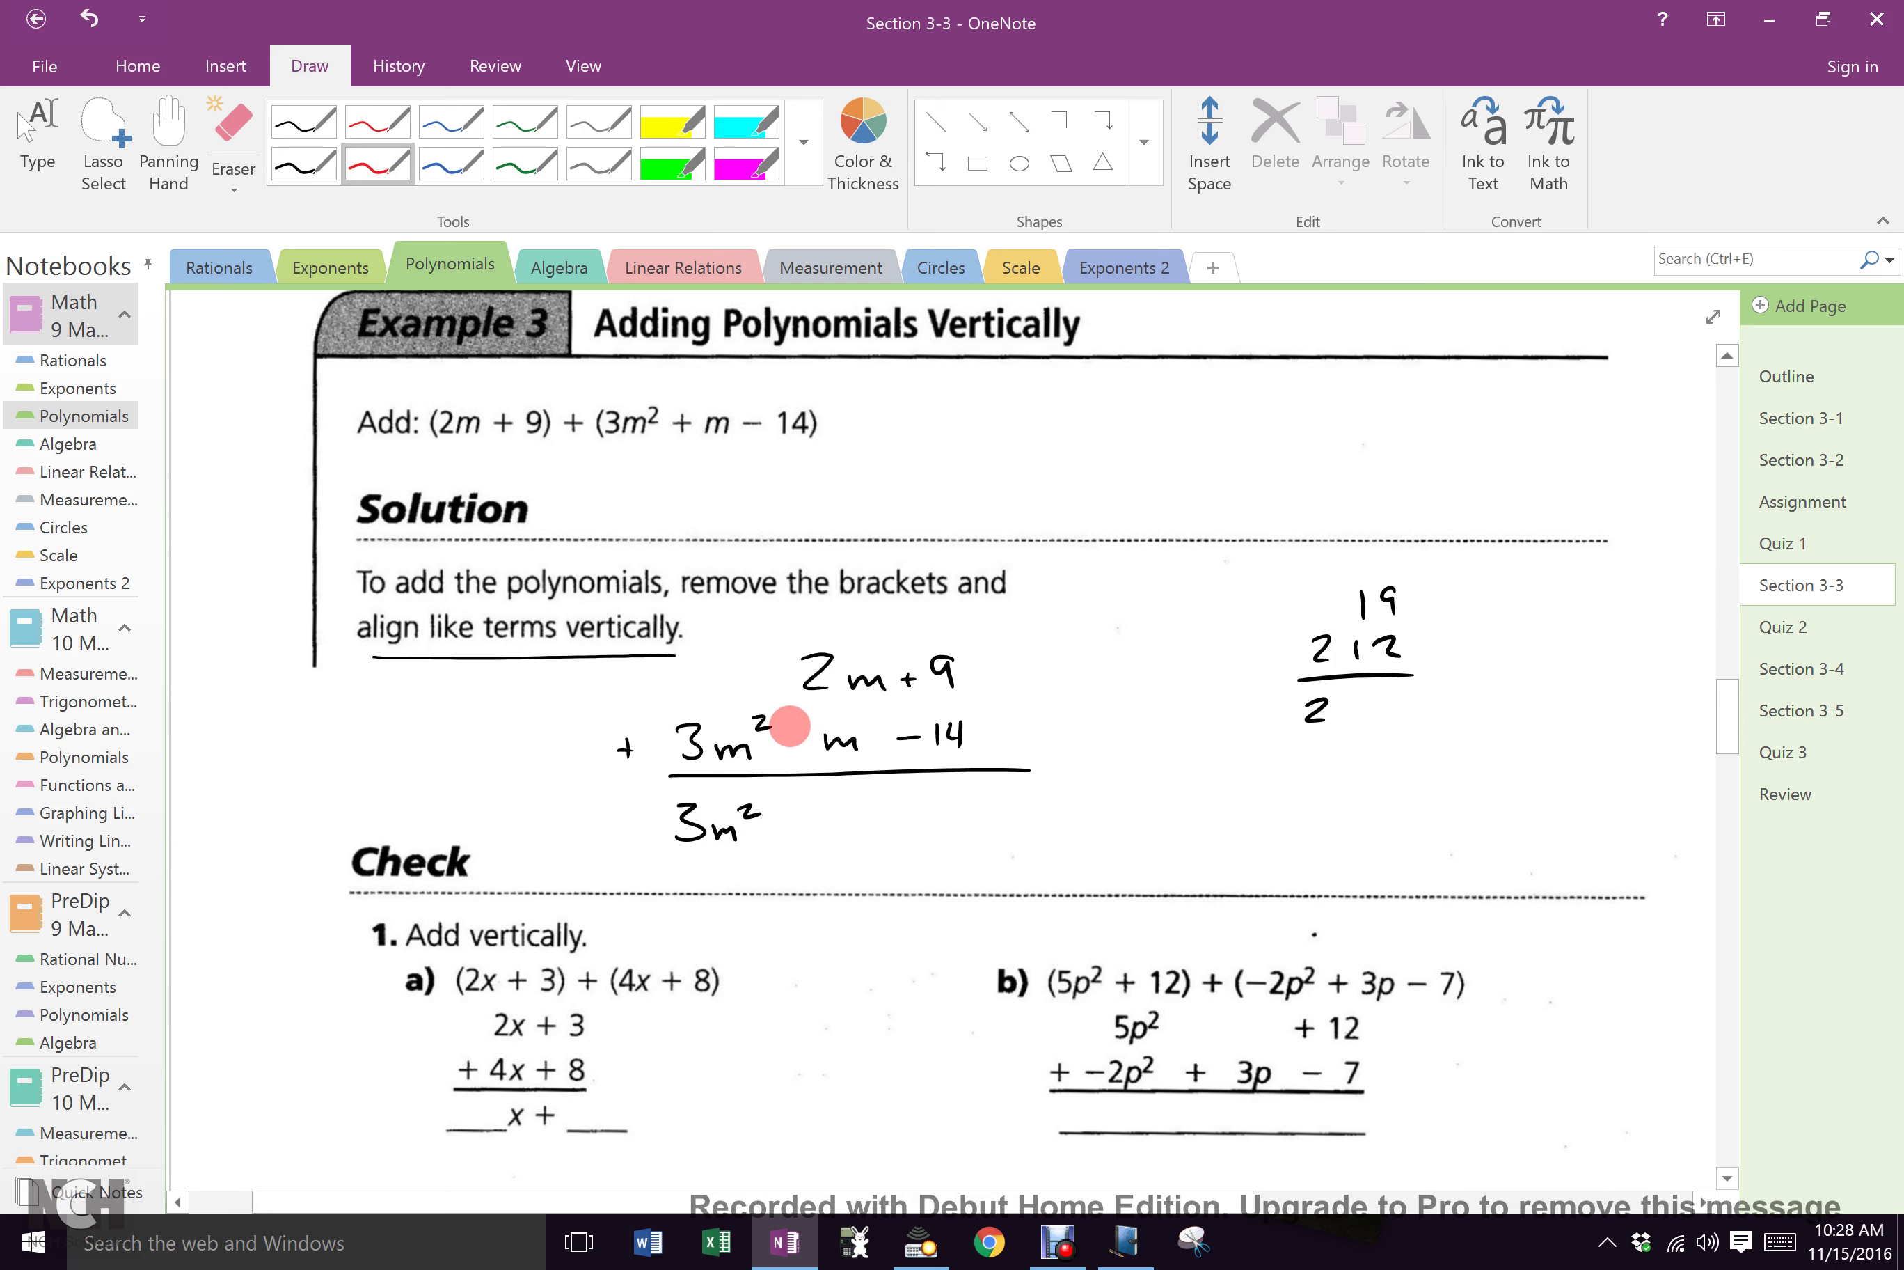
drag(800, 759, 803, 715)
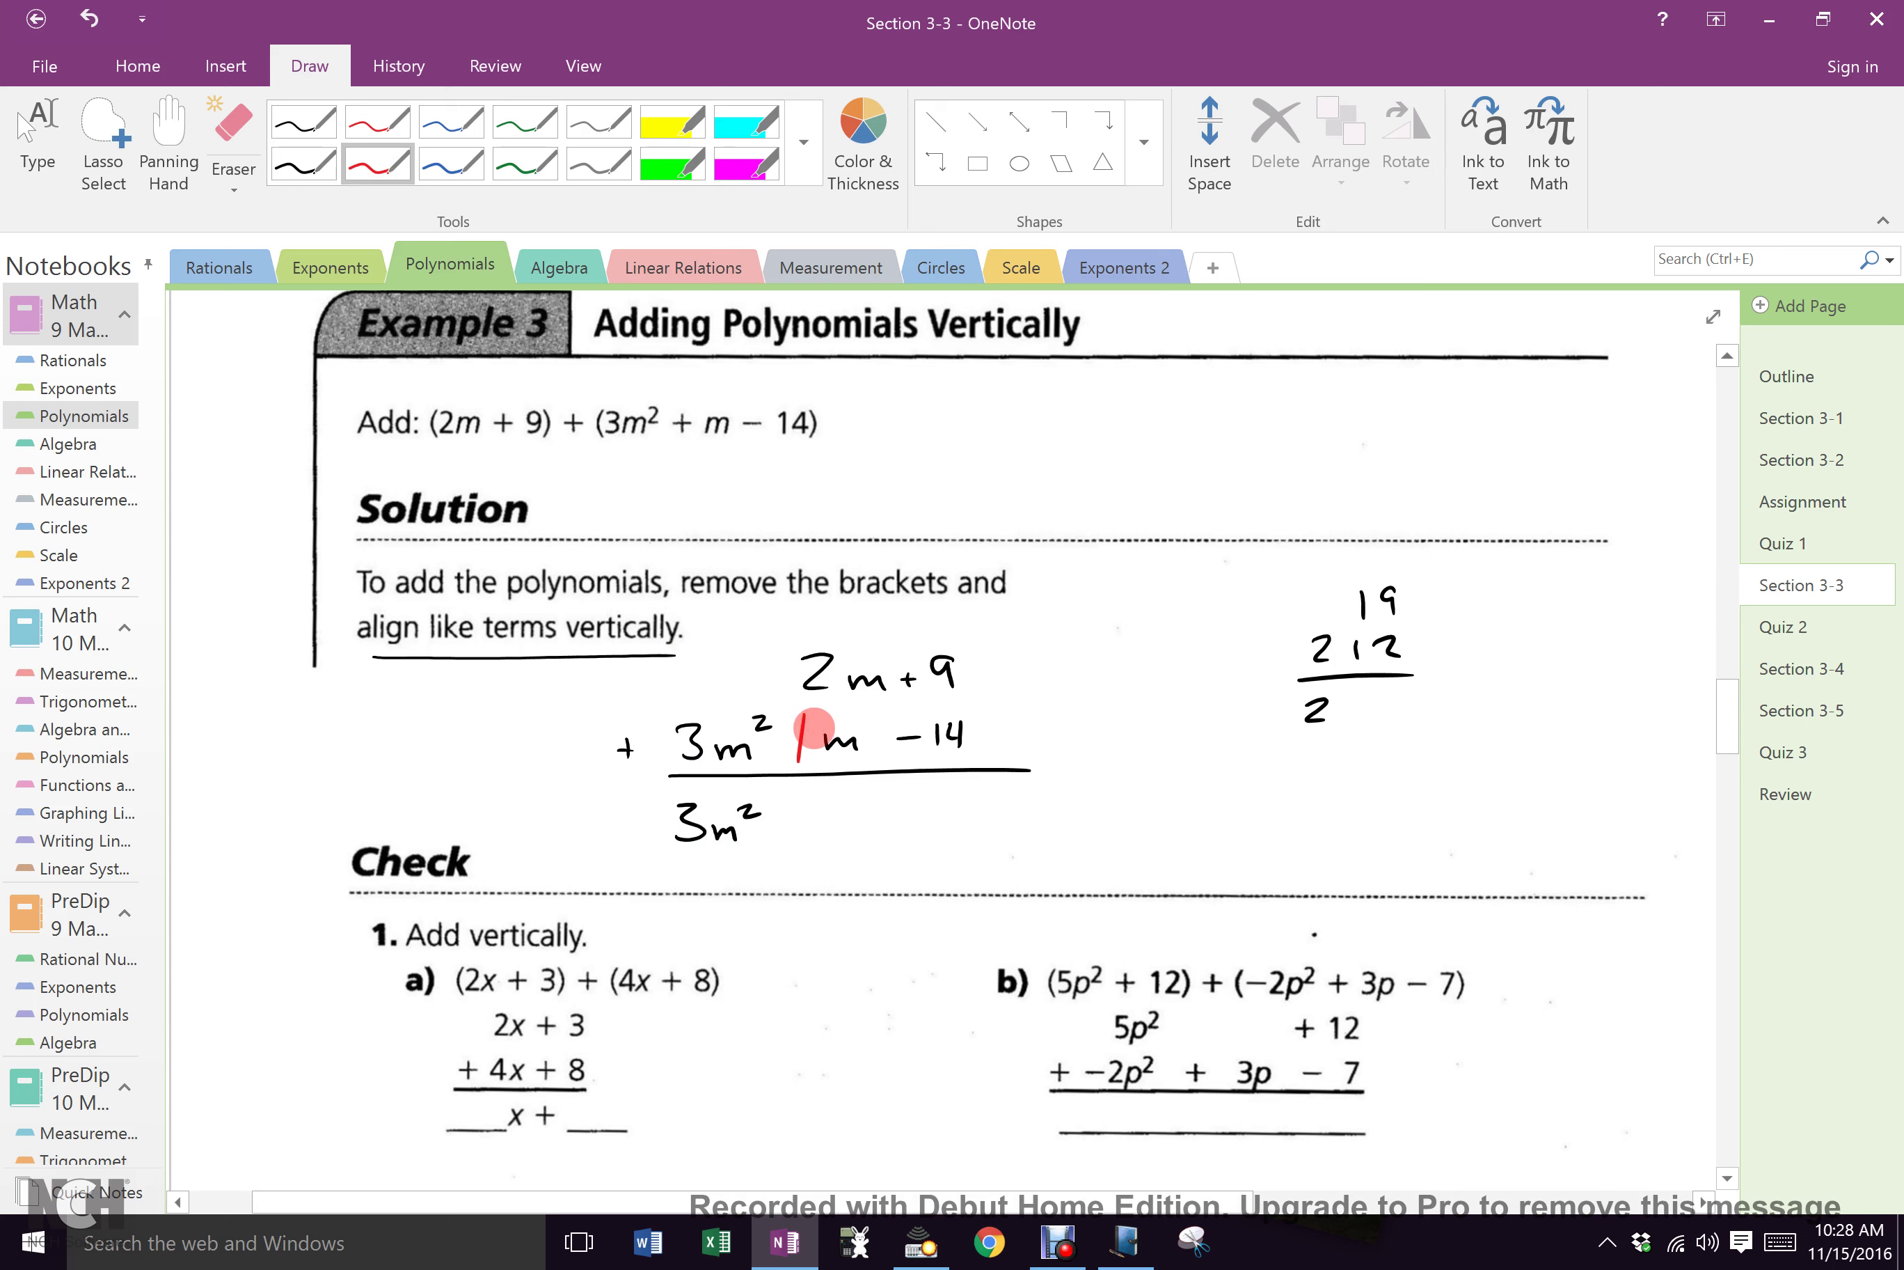
drag(771, 821, 792, 822)
drag(781, 810, 781, 835)
drag(798, 807, 796, 835)
drag(826, 821, 857, 837)
Step: In blue ink, write −5 to finish 3m² + 3m − 5 and box it
click(451, 163)
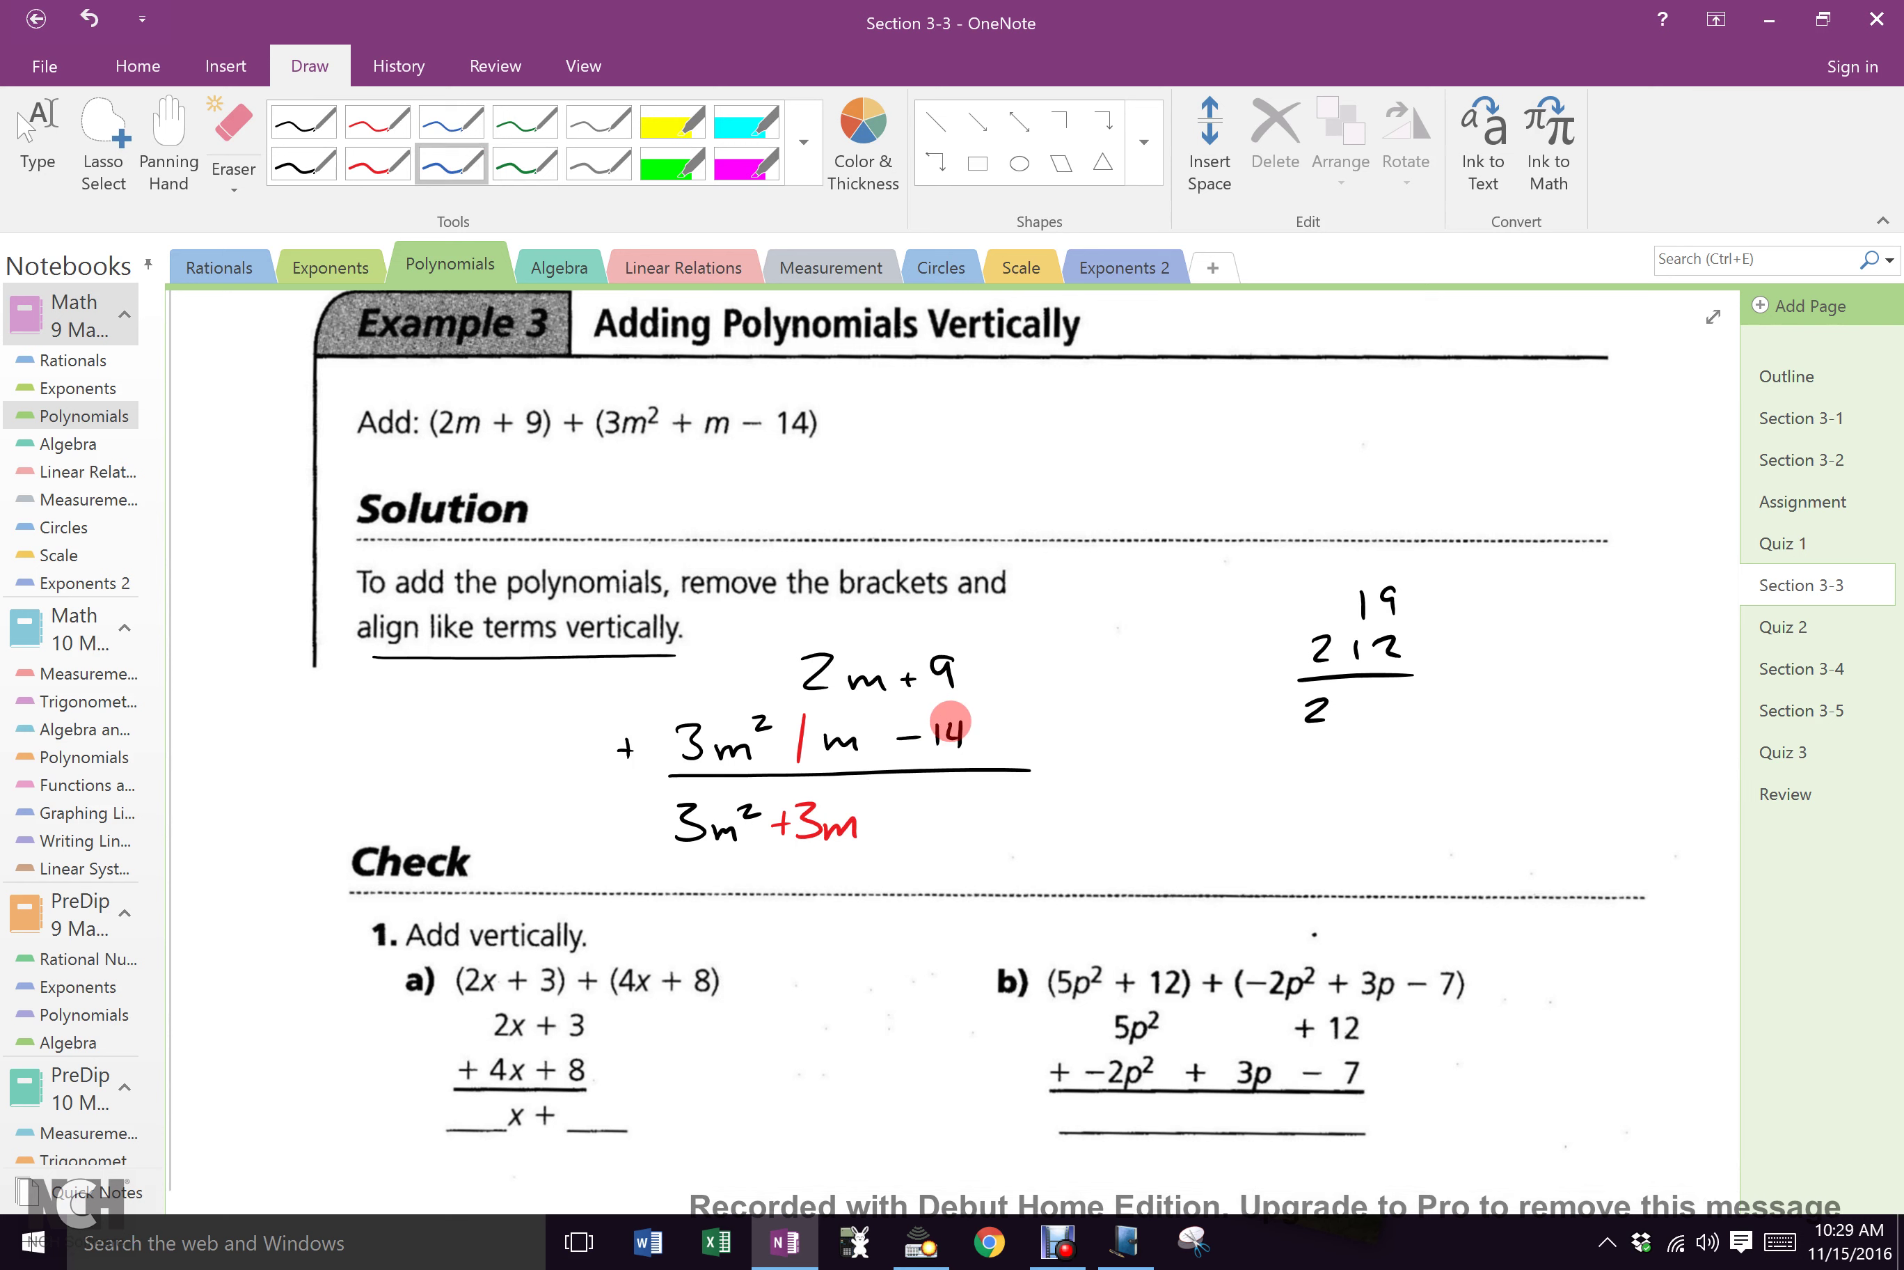
mouse_move(880, 817)
mouse_down()
mouse_move(923, 820)
mouse_move(944, 791)
mouse_up()
mouse_move(666, 778)
mouse_down()
mouse_move(679, 865)
mouse_move(943, 847)
mouse_move(986, 772)
mouse_up()
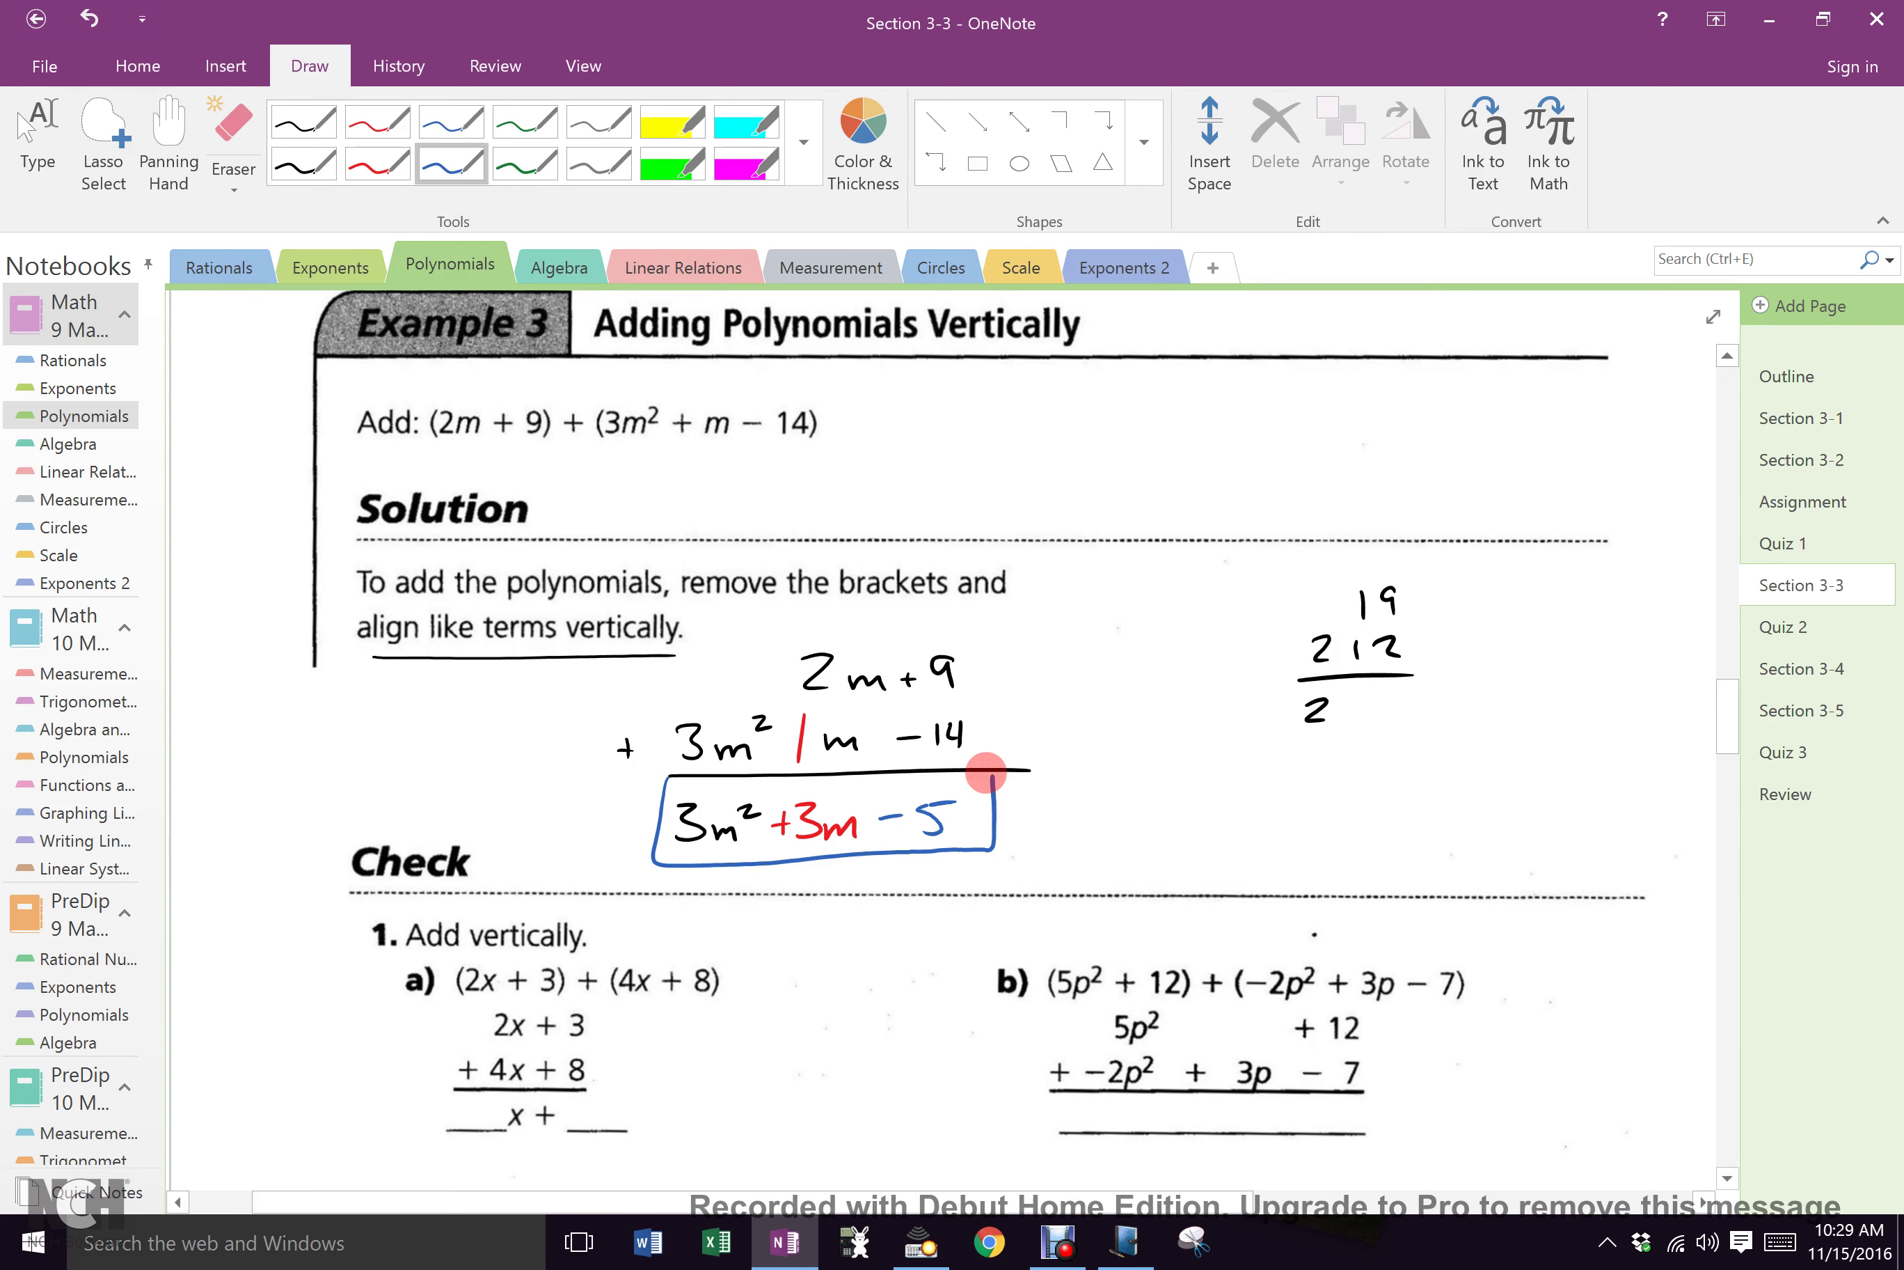
mouse_move(1727, 709)
mouse_down()
mouse_move(1731, 746)
mouse_move(1731, 709)
mouse_up()
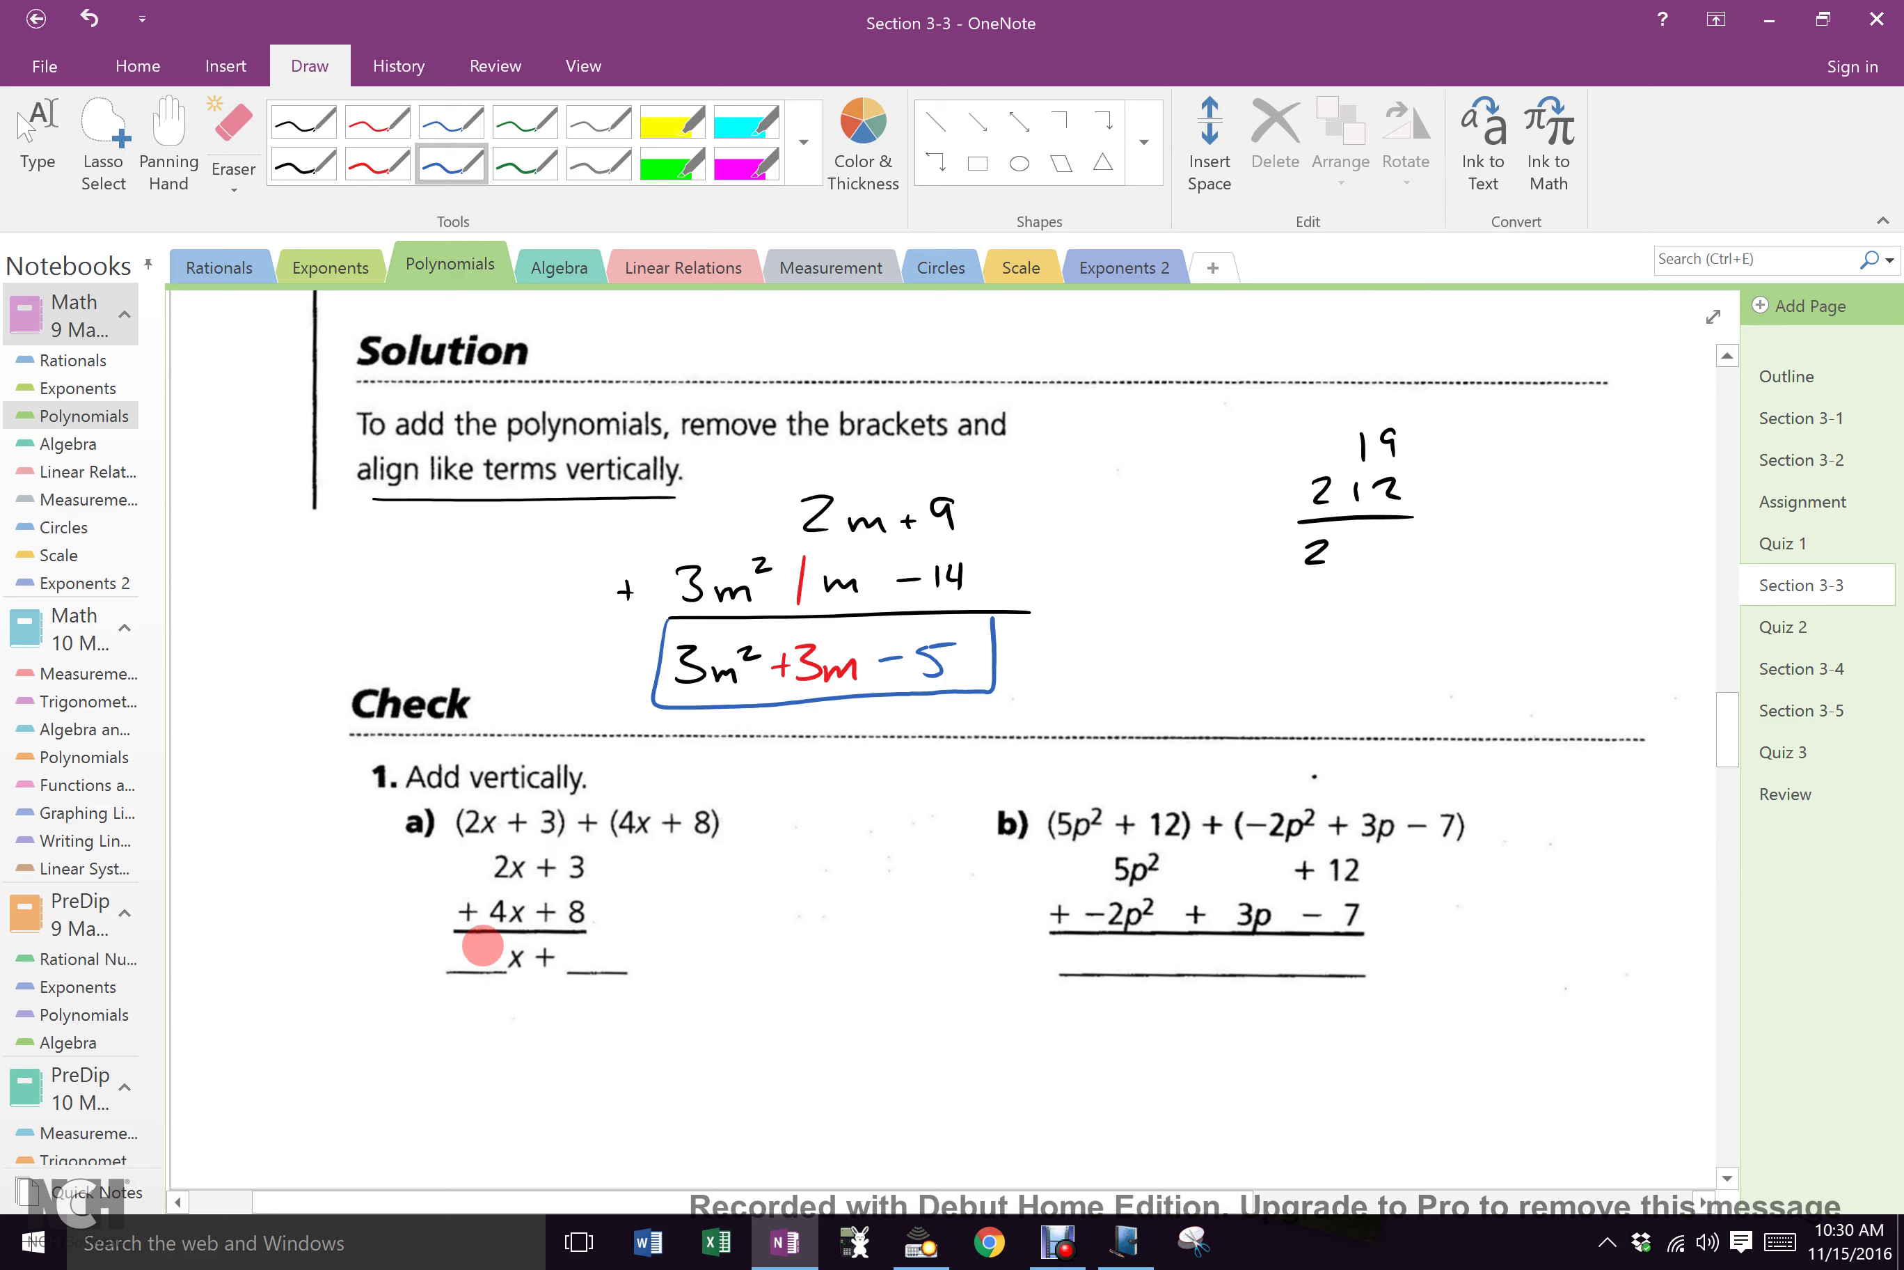
Step: In blue, fill part a's blanks with 6 and 11, and write 3p² + 3p + 5 for part b
drag(495, 940, 485, 959)
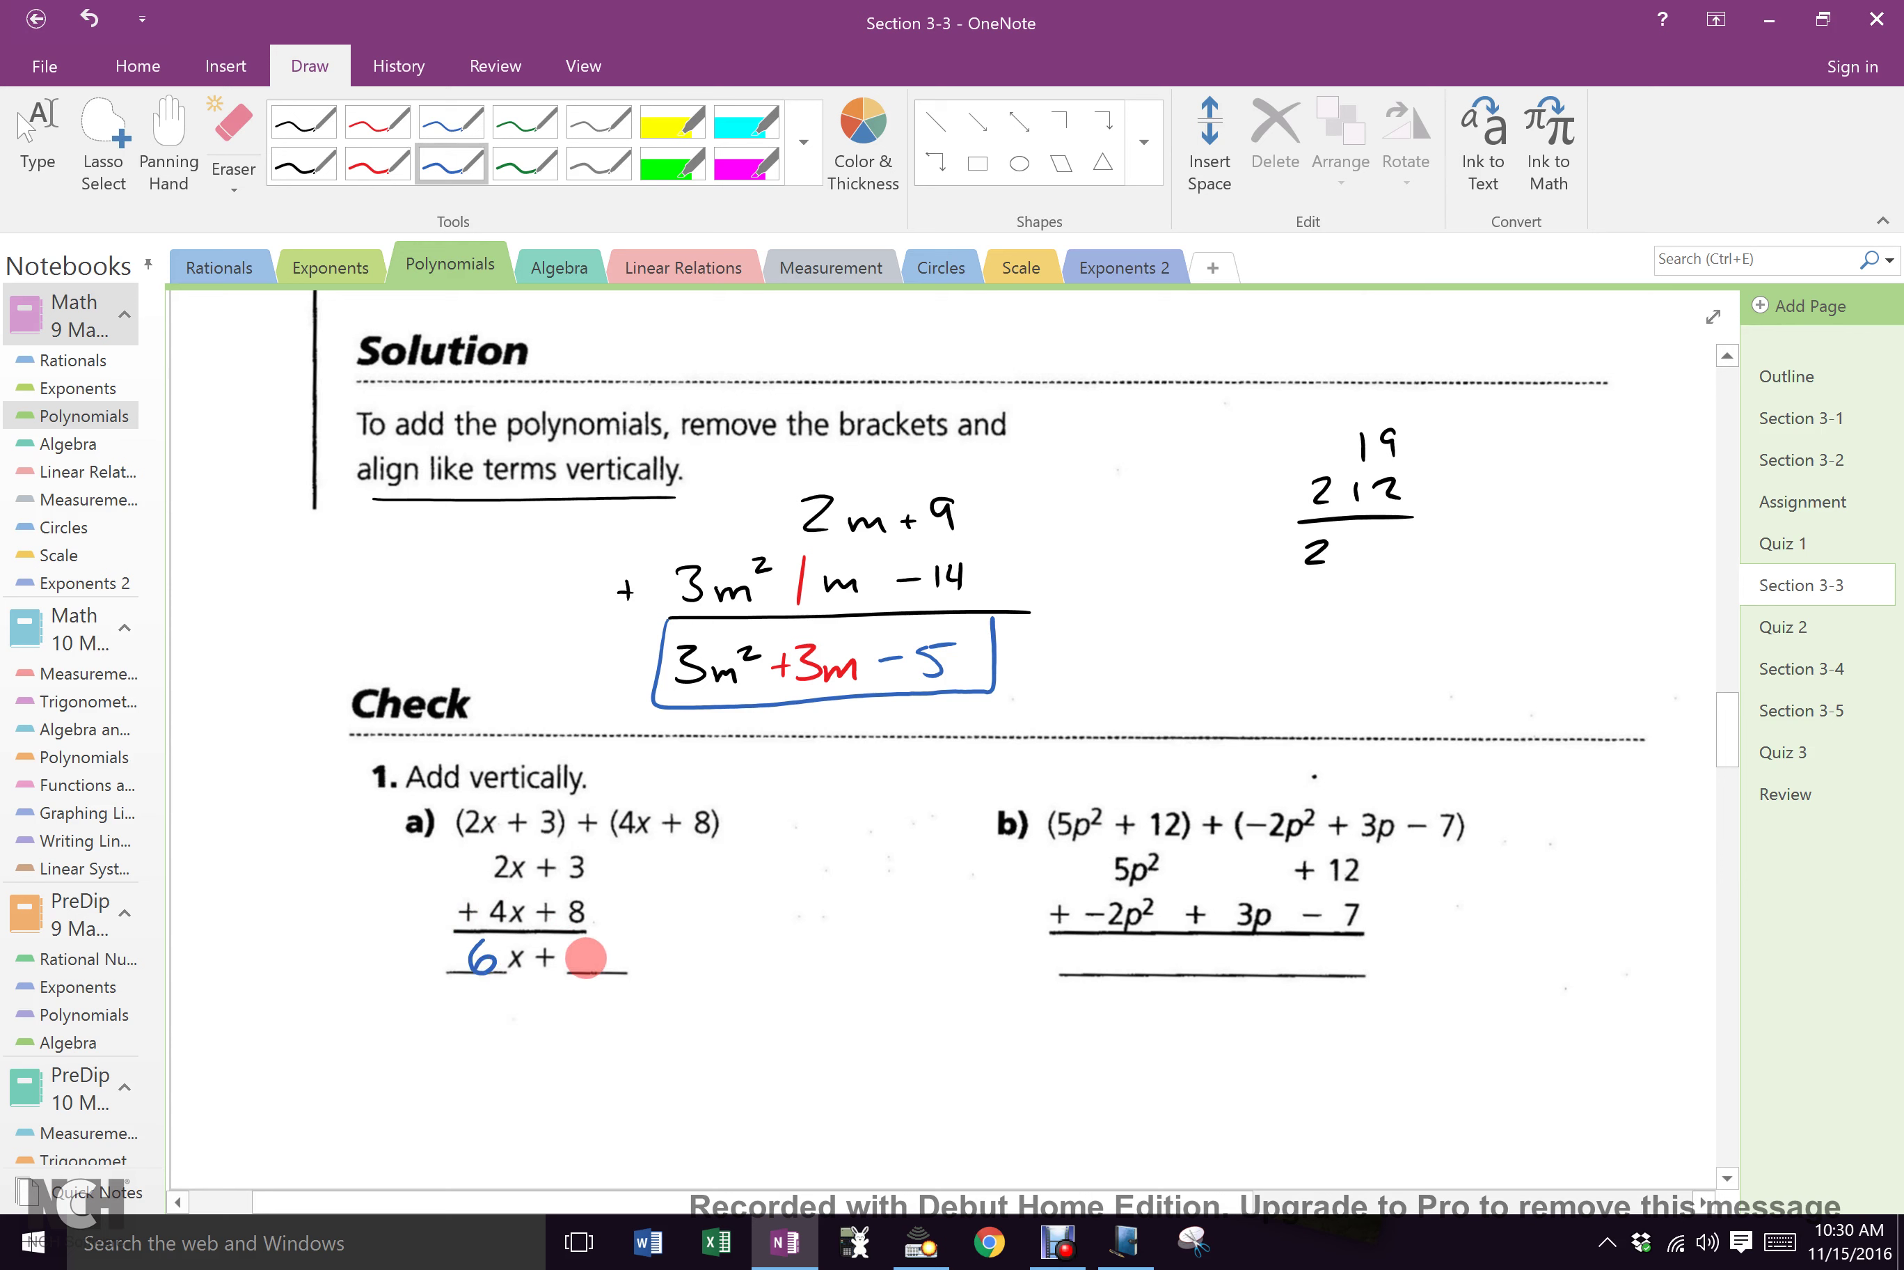
drag(586, 946, 597, 973)
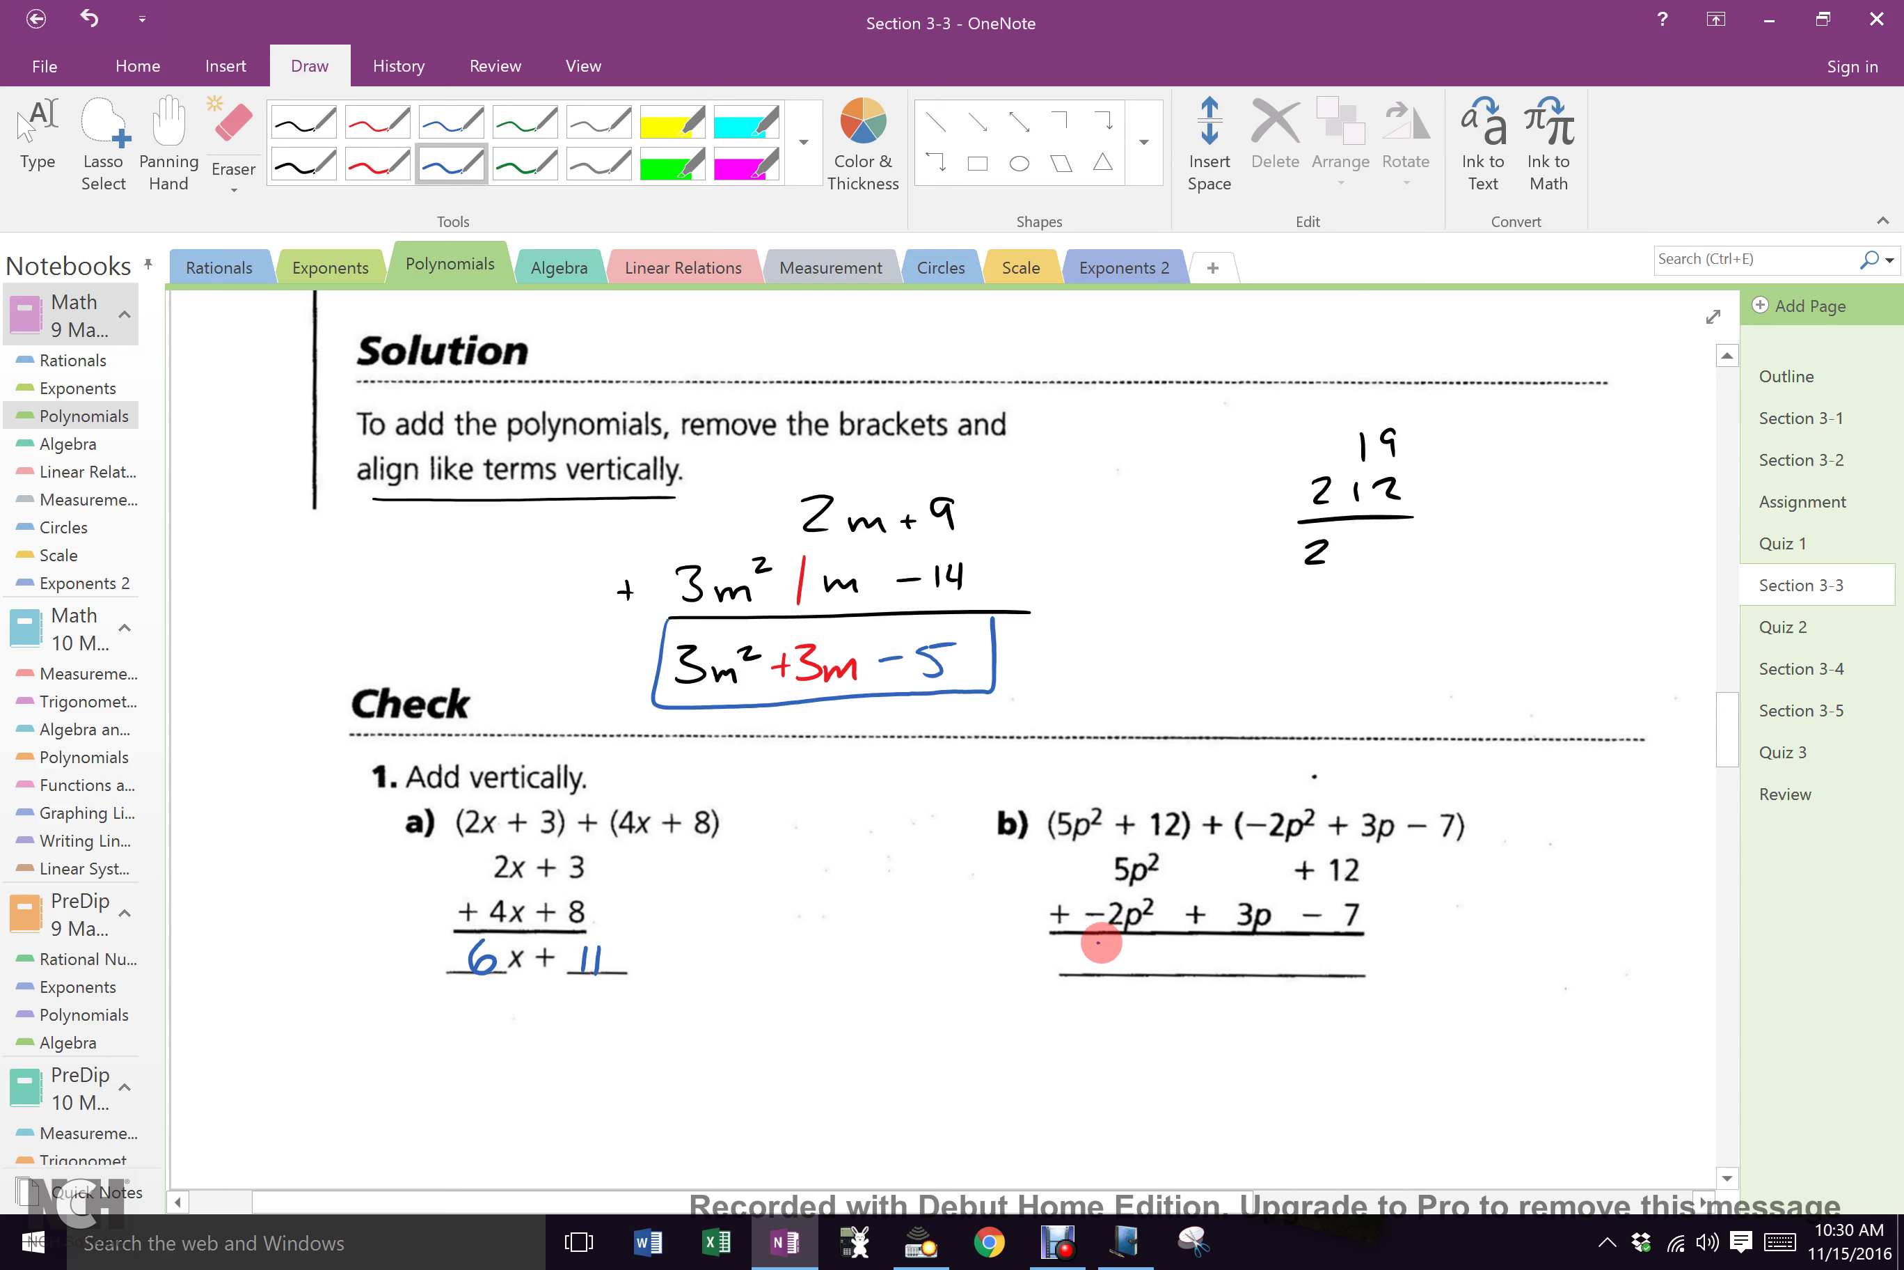
mouse_move(1099, 939)
mouse_down()
mouse_move(1111, 964)
mouse_move(1156, 956)
mouse_up()
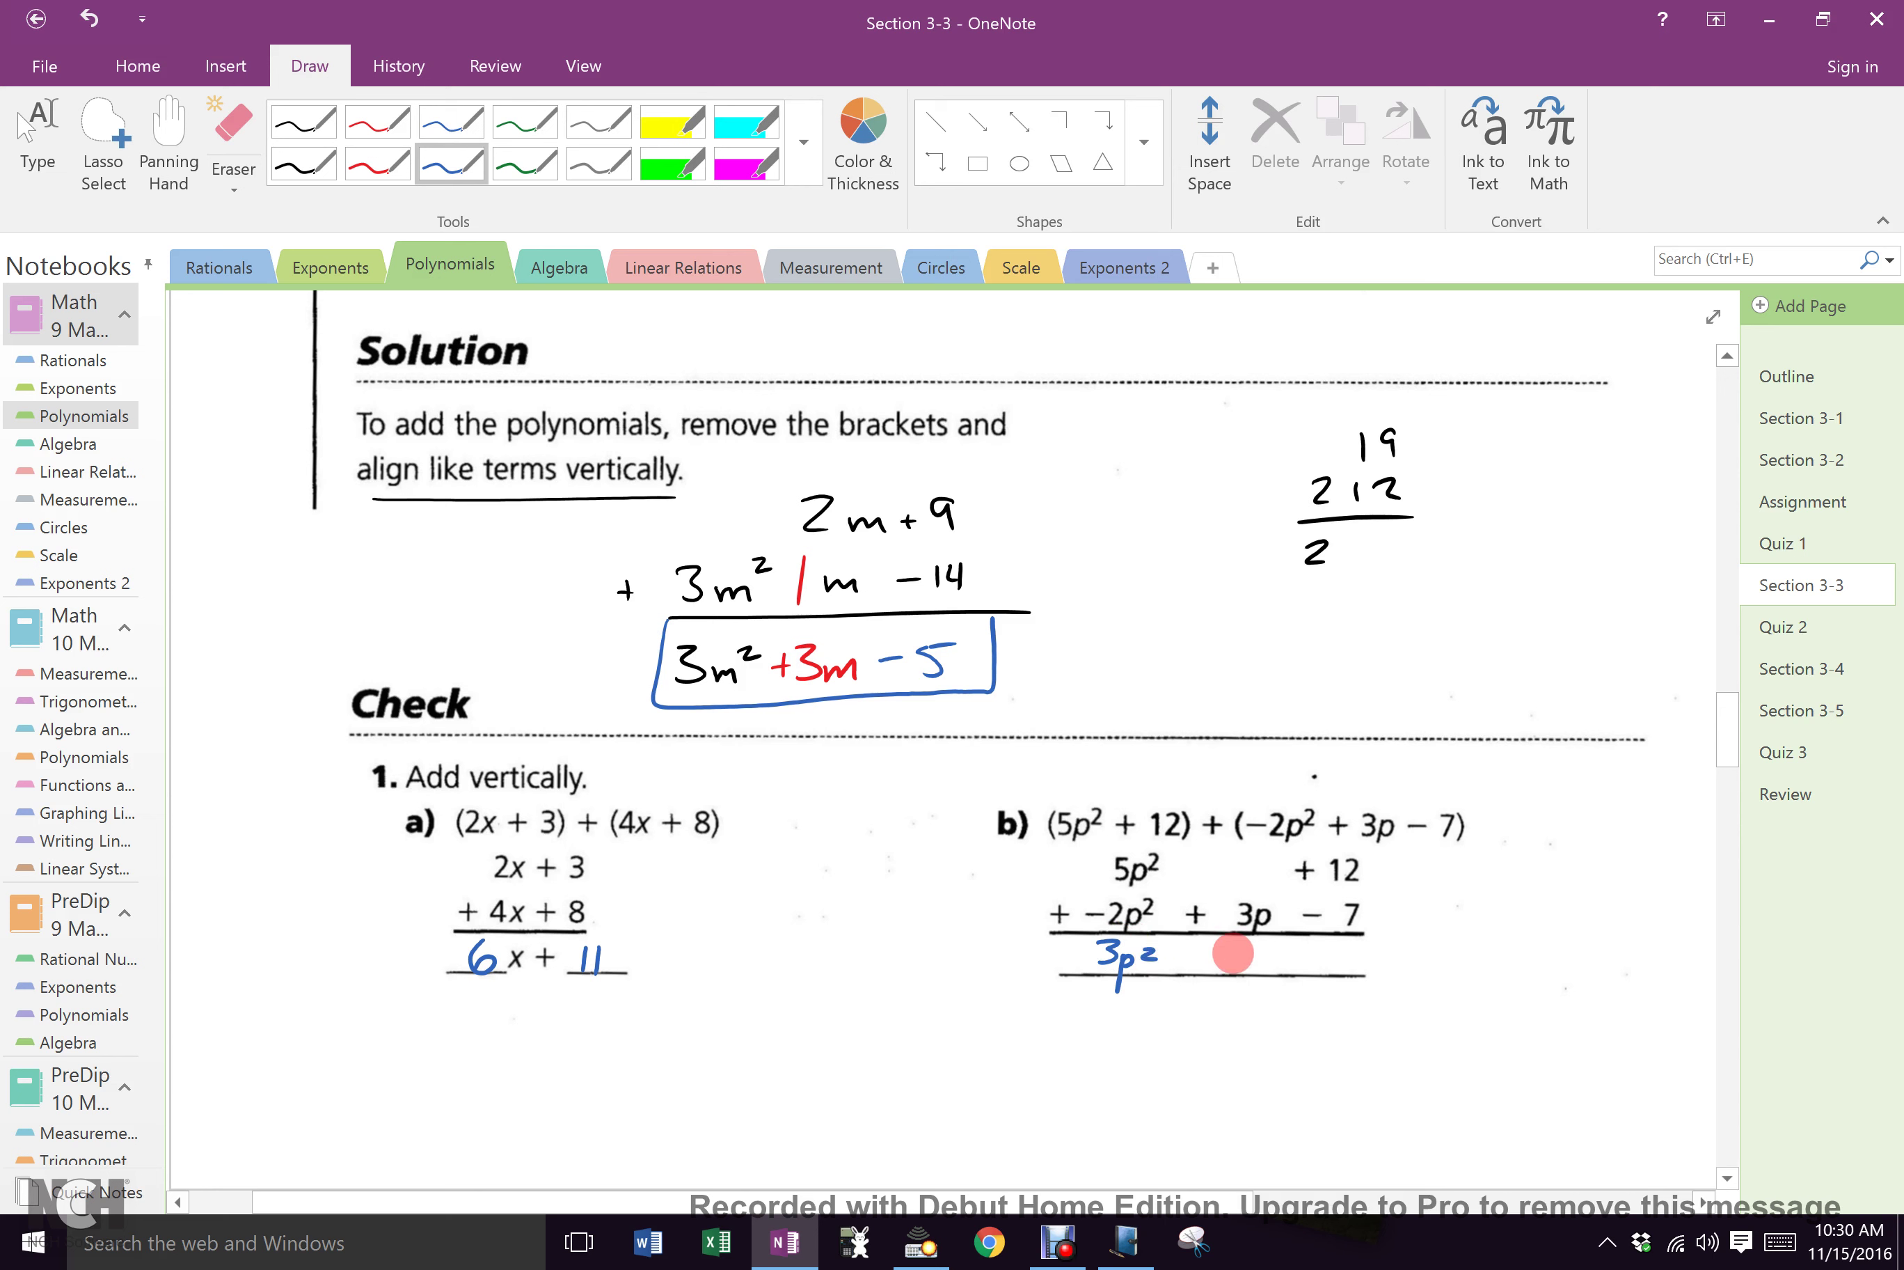
drag(1191, 949, 1245, 966)
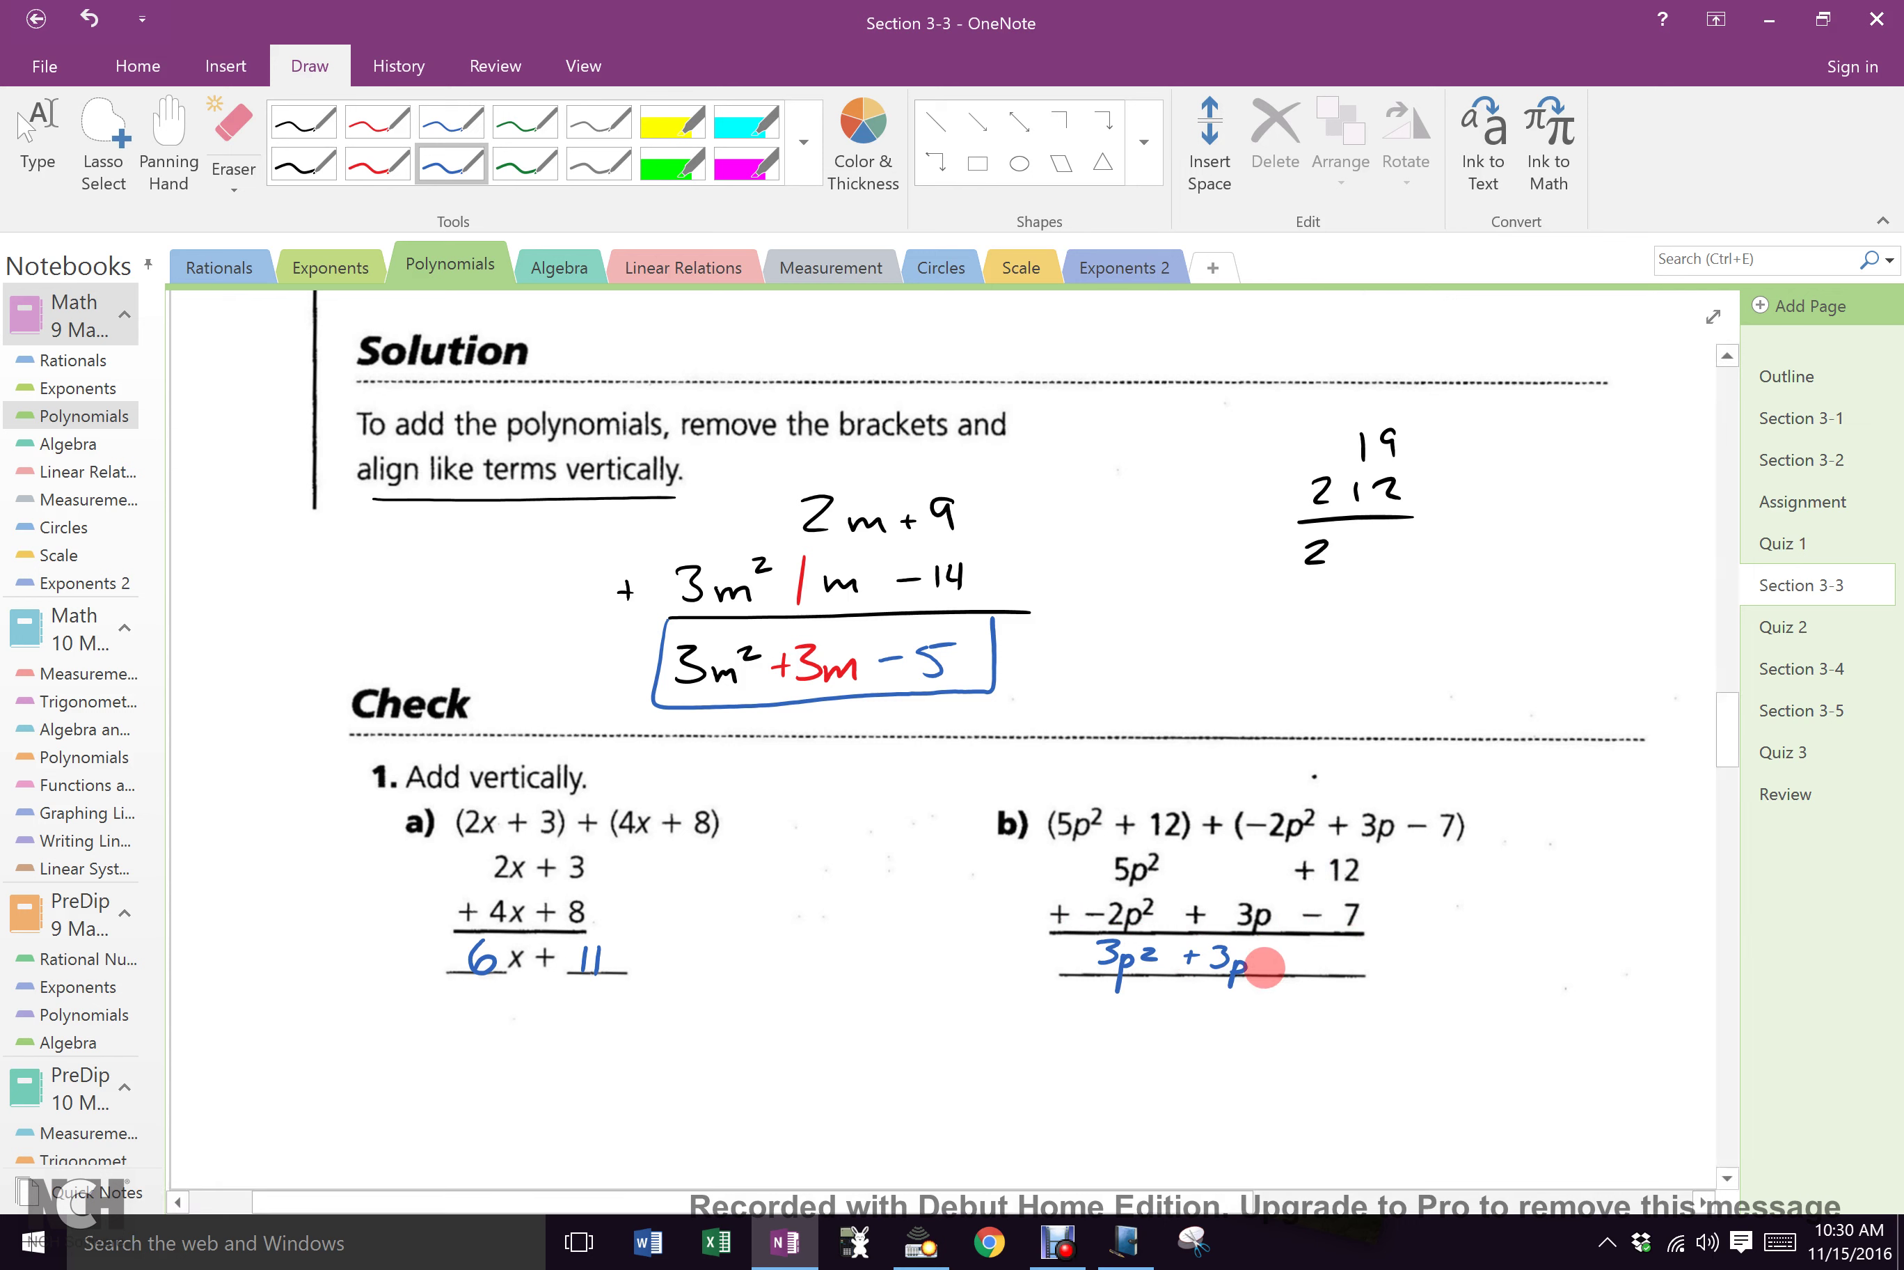
drag(1268, 960, 1340, 947)
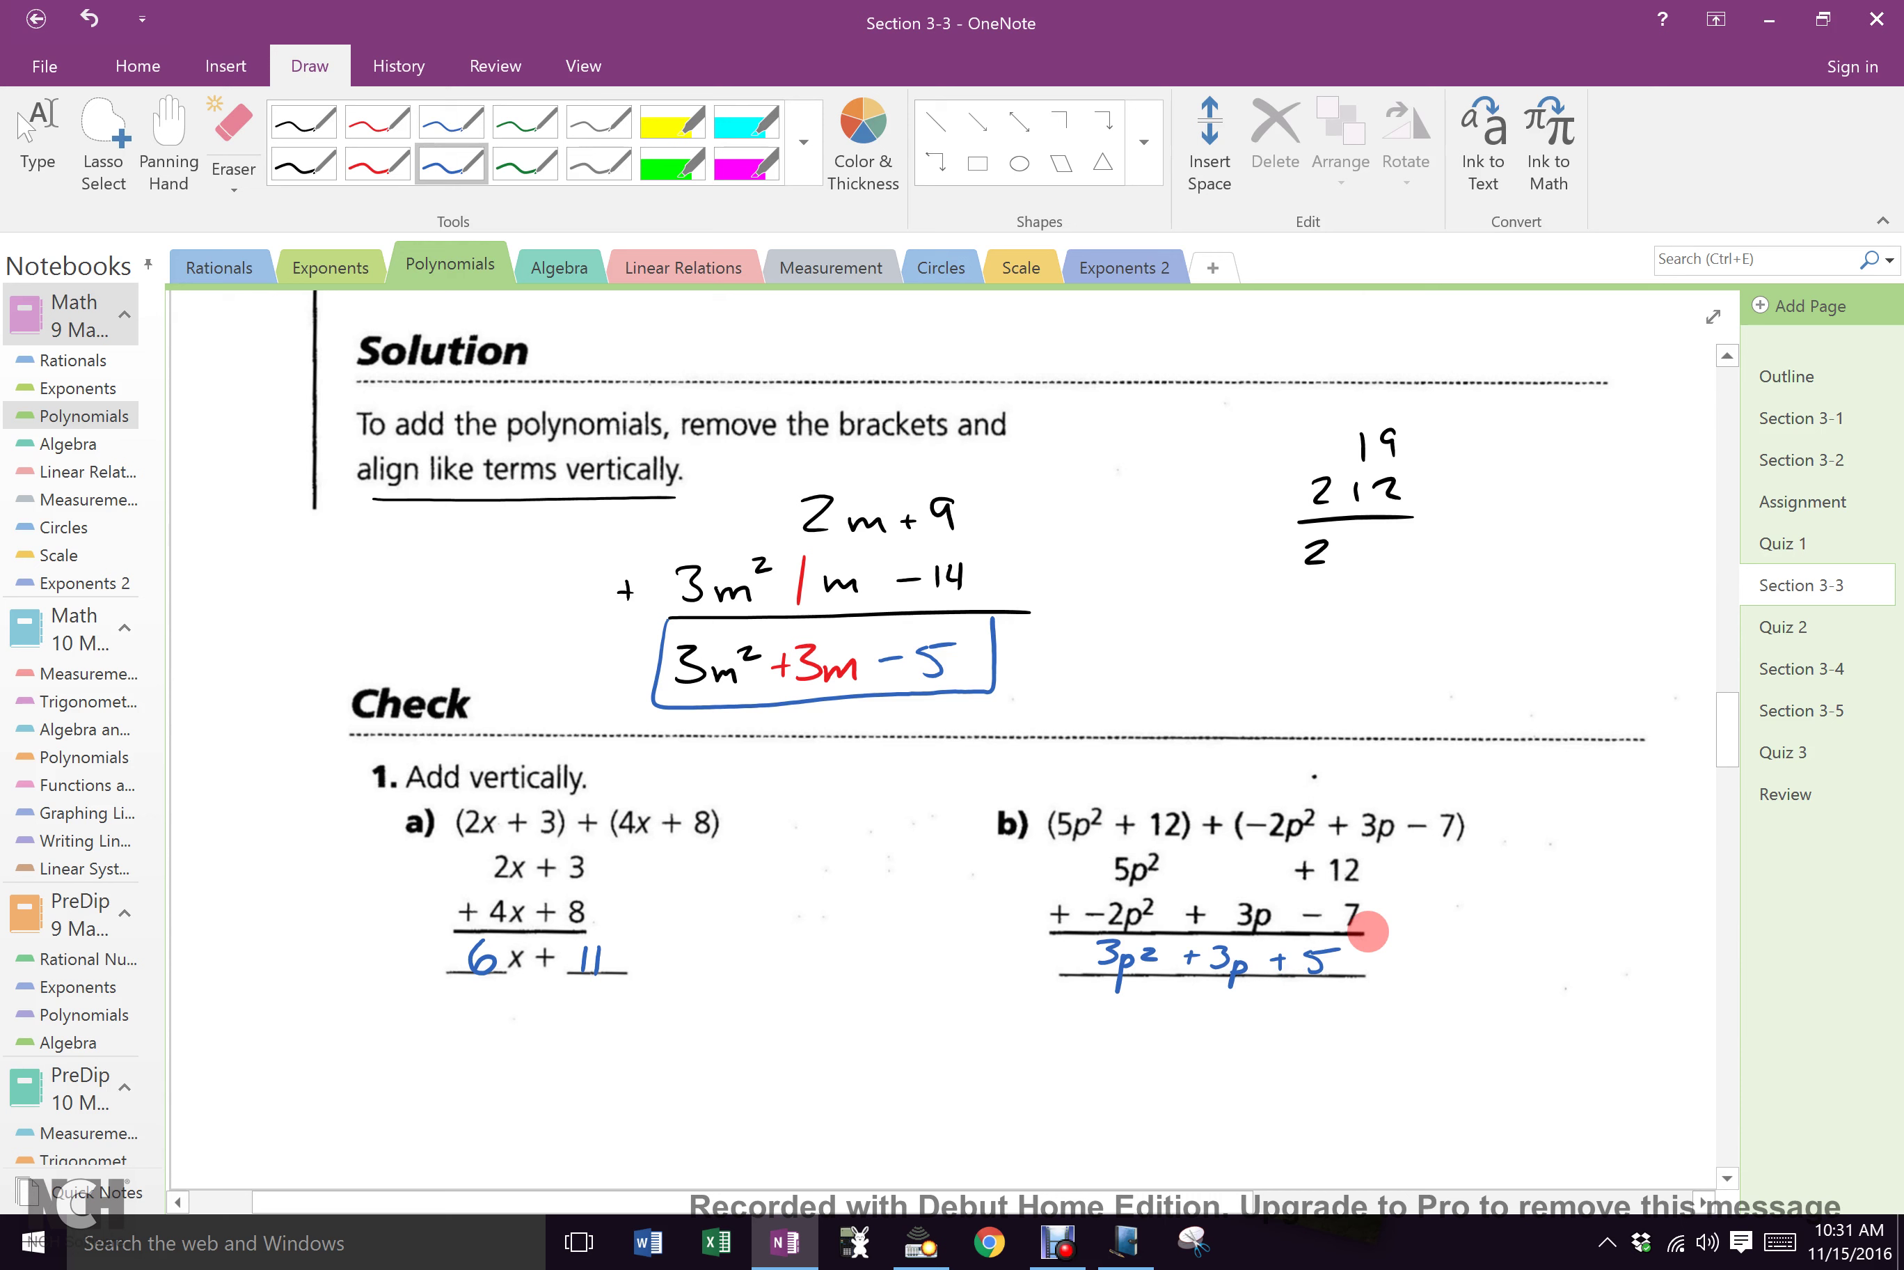
Step: Write 'p196-7 Practice' in blue beneath the Check problems and draw a box around it
drag(736, 1069, 801, 1089)
mouse_move(829, 1052)
mouse_down()
mouse_move(837, 1079)
mouse_move(924, 1056)
mouse_move(909, 1088)
mouse_move(996, 1090)
mouse_up()
mouse_move(998, 1046)
mouse_down()
mouse_move(1000, 1068)
mouse_move(1045, 1065)
mouse_move(1067, 1088)
mouse_up()
drag(1069, 1073, 1118, 1088)
drag(1108, 1067, 1139, 1088)
drag(1154, 1071, 1164, 1086)
mouse_move(718, 1124)
mouse_down()
mouse_move(1203, 1056)
mouse_move(672, 1019)
mouse_move(704, 1111)
mouse_move(768, 1108)
mouse_up()
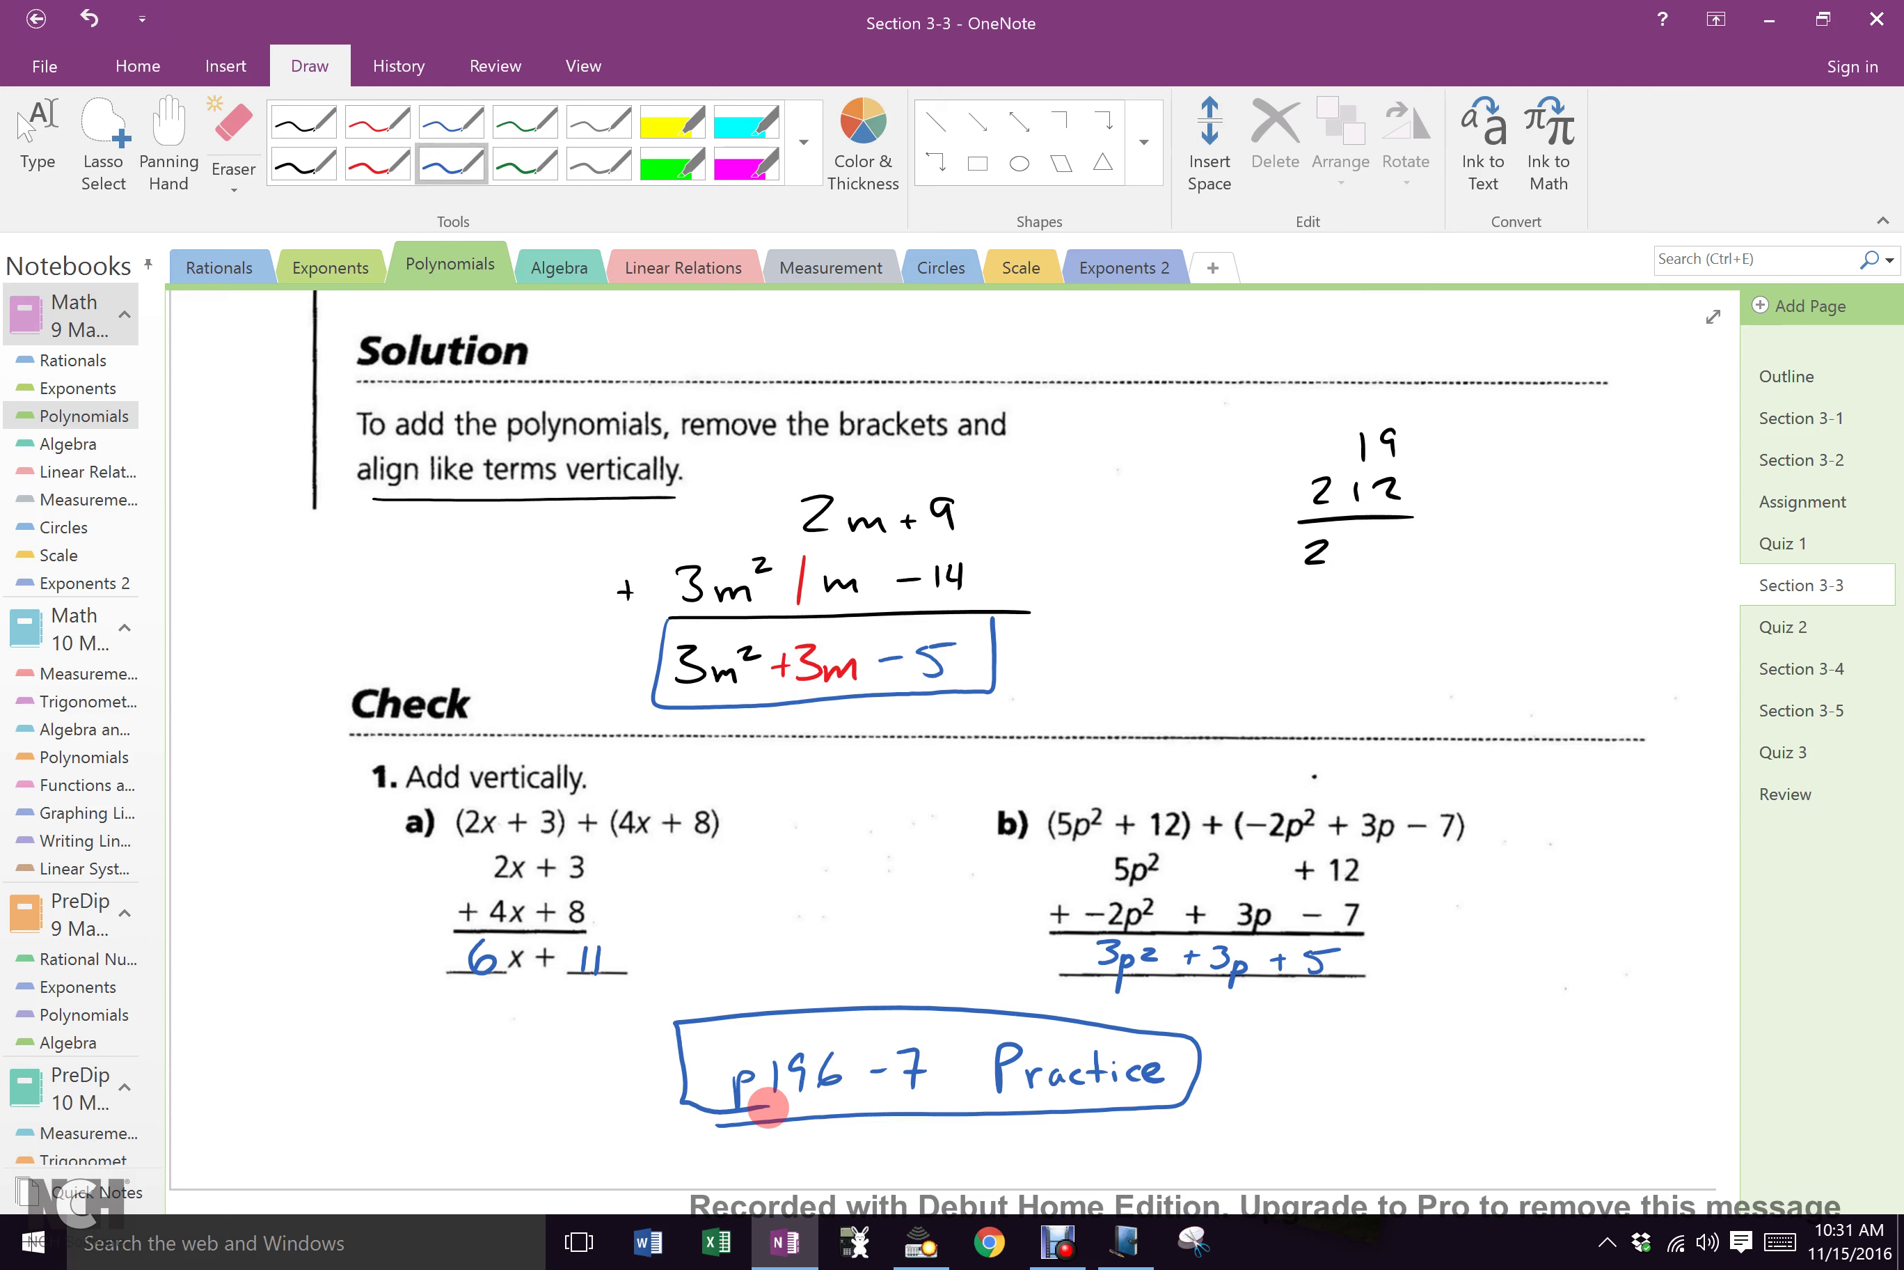
click(1057, 1240)
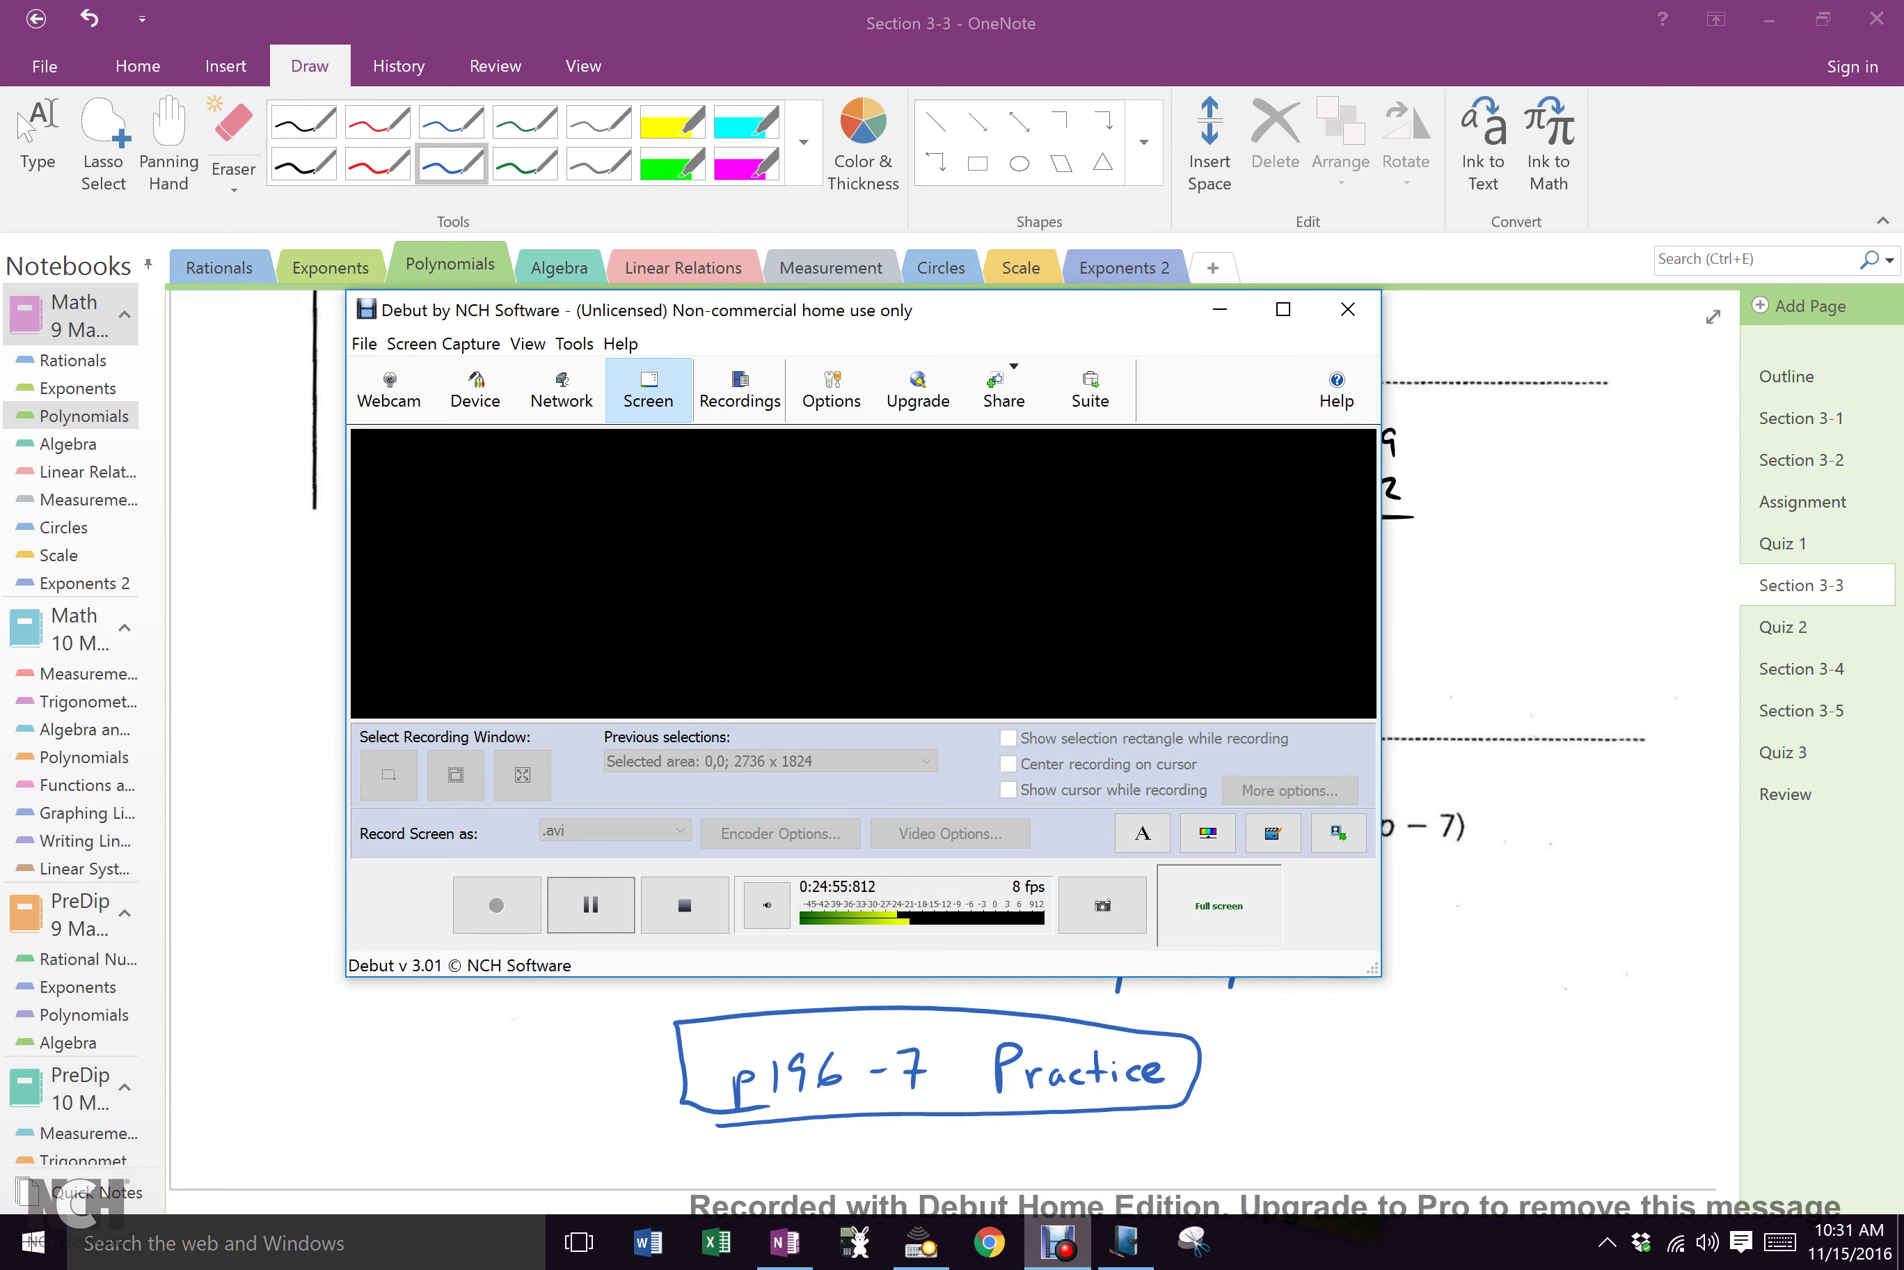